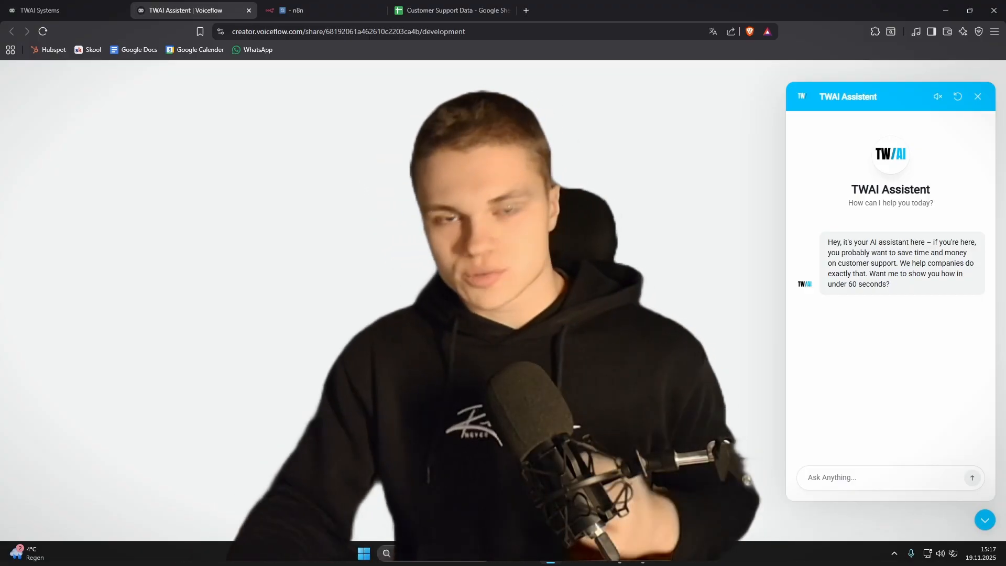
# Step: Review row 2's Timestamp, UserID, Question, BotResponse, Answered and Transcript values in Customer Support Data
pyautogui.click(434, 11)
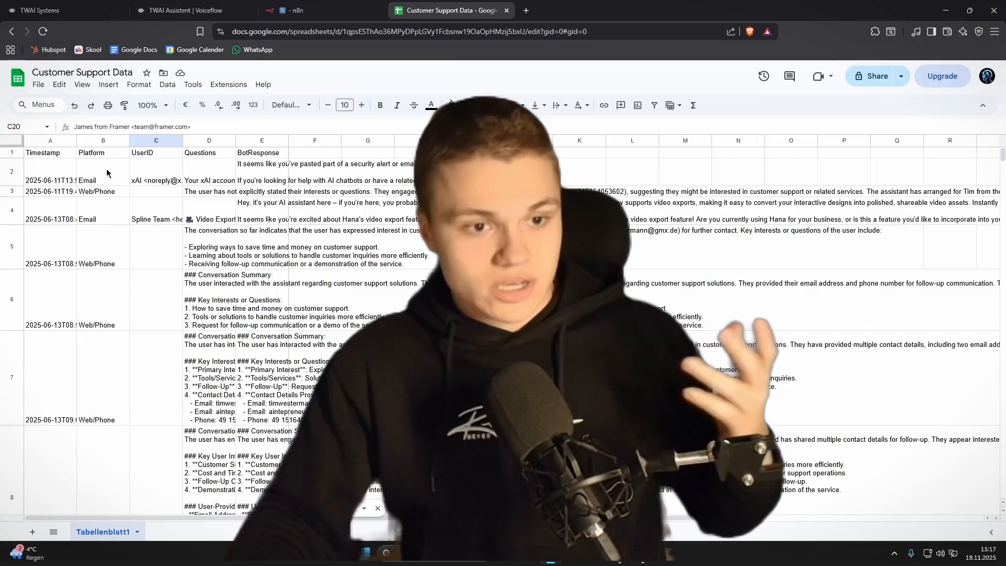
pyautogui.click(57, 167)
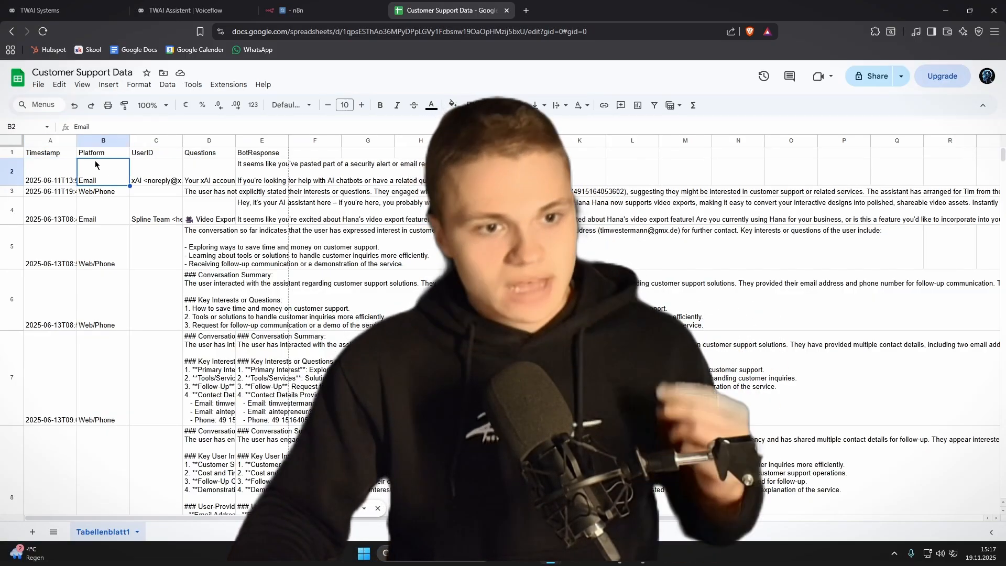
pyautogui.click(159, 169)
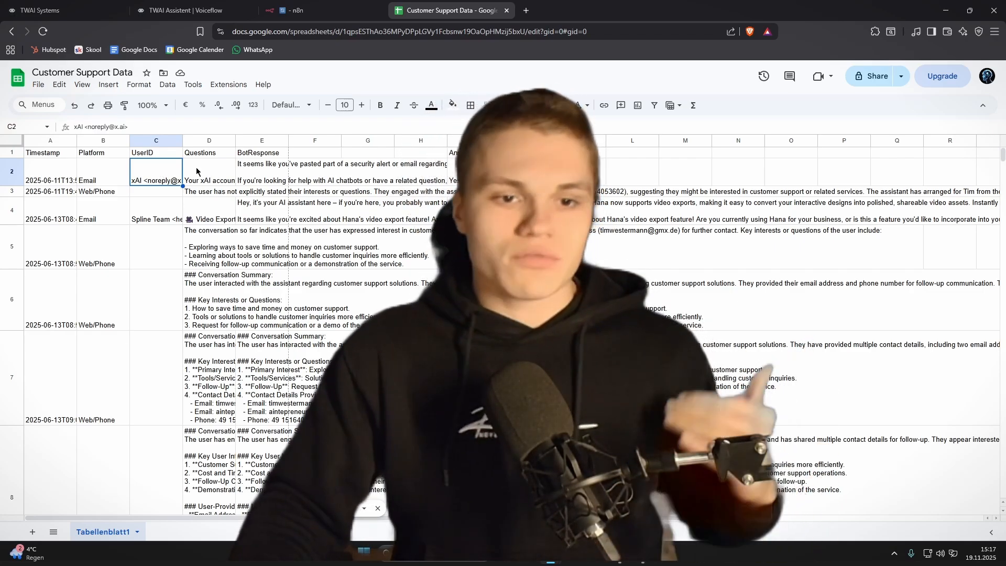
pyautogui.click(220, 166)
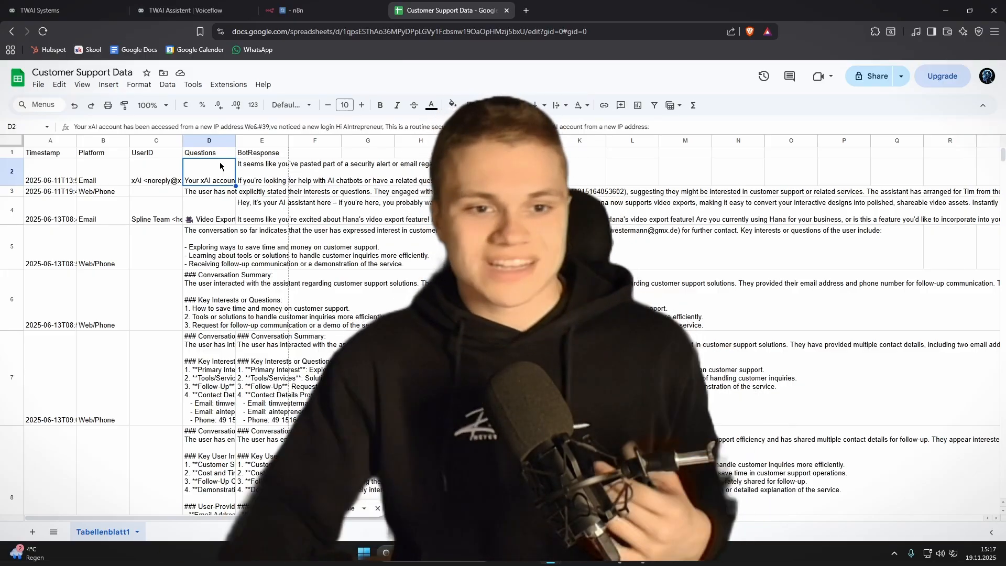
pyautogui.click(263, 167)
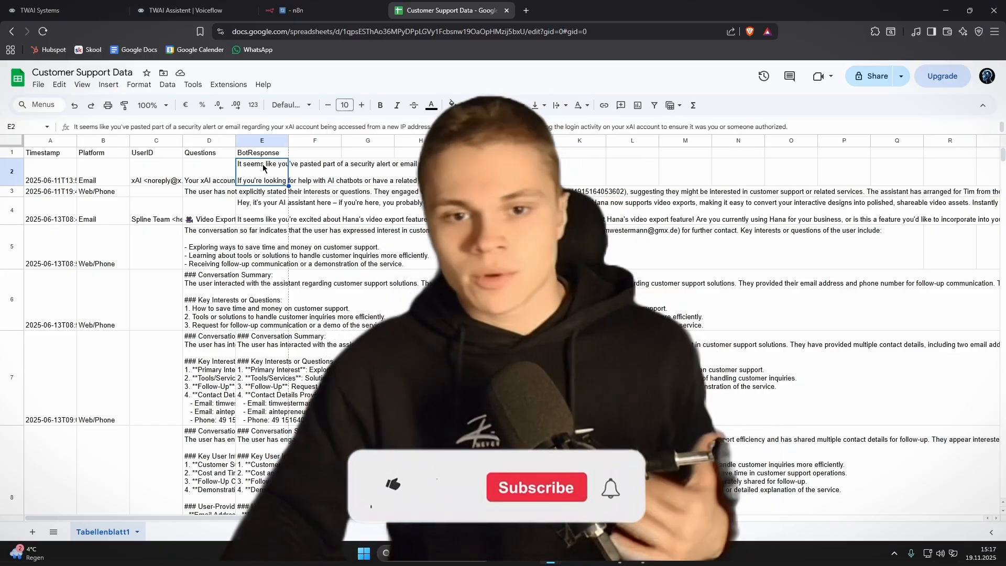
pyautogui.click(473, 168)
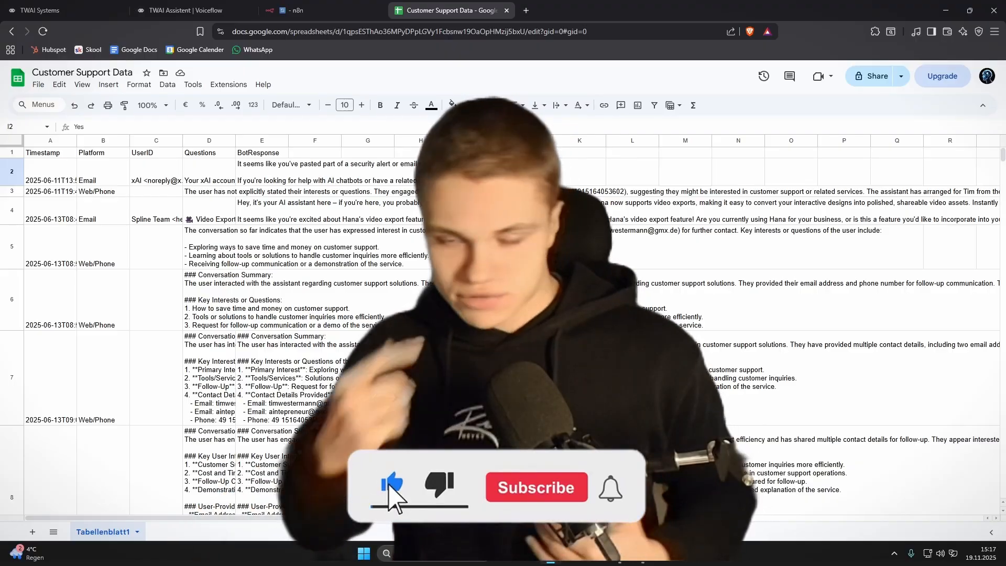
pyautogui.click(526, 168)
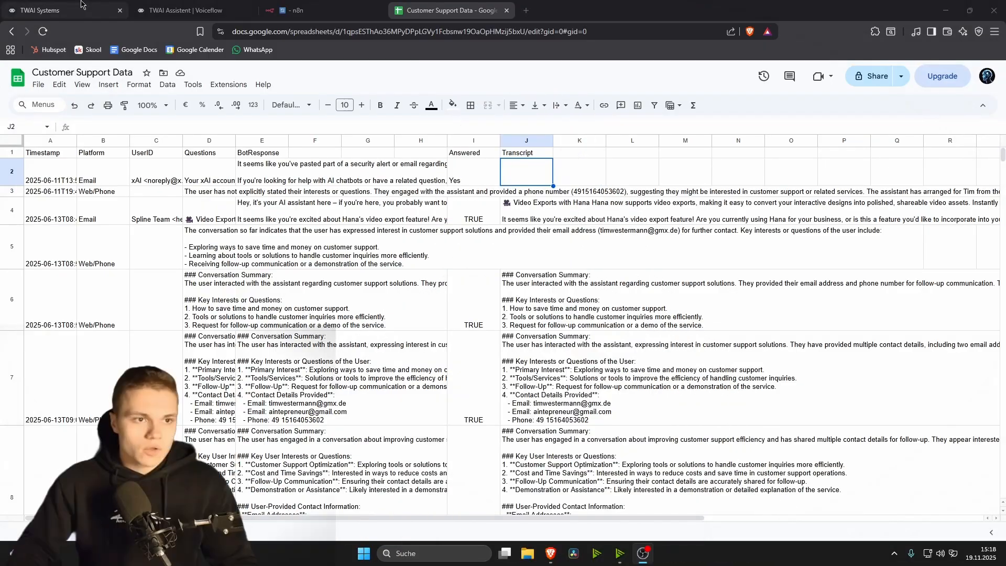
# Step: Close the TWAI Assistent chat preview tab
pyautogui.click(81, 4)
pyautogui.click(169, 4)
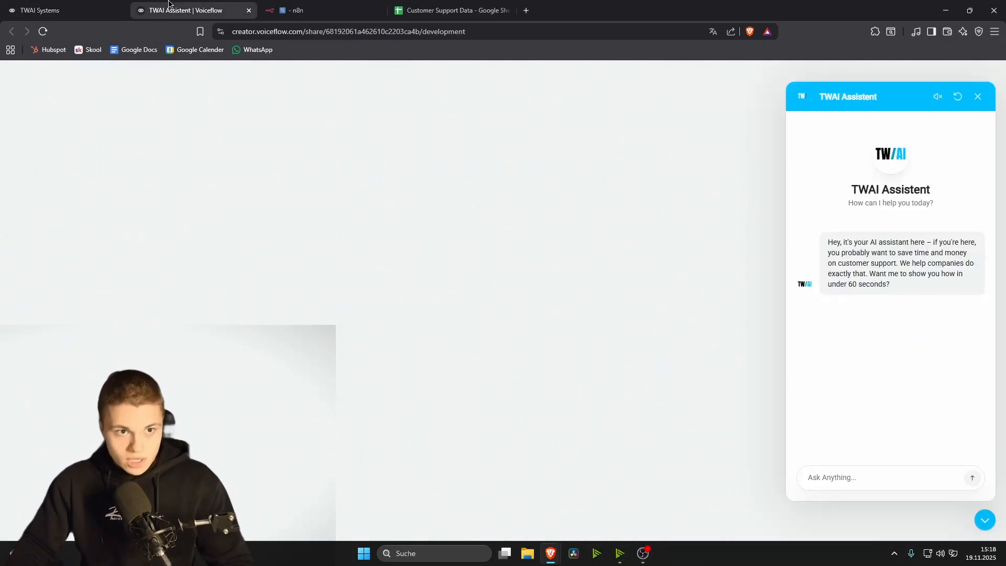
pyautogui.click(248, 10)
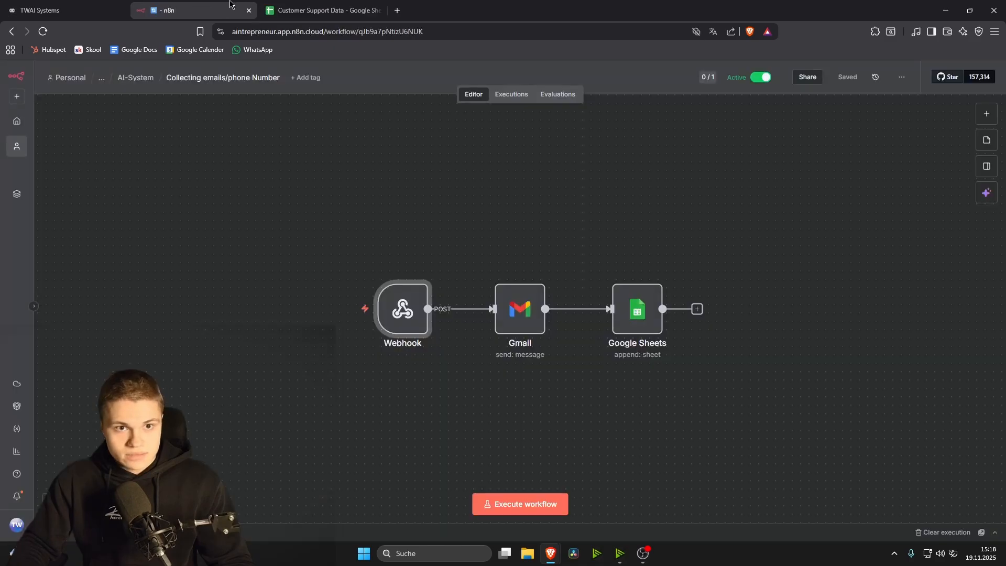
# Step: Go from the TWAI Systems project to the workspace's All projects list
pyautogui.click(286, 7)
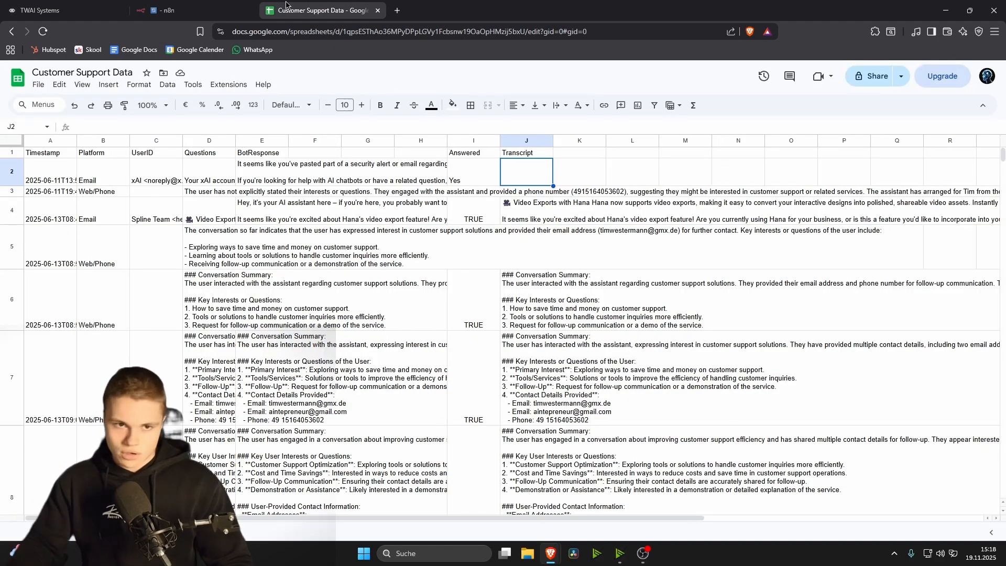
pyautogui.click(13, 5)
pyautogui.click(15, 76)
pyautogui.click(116, 128)
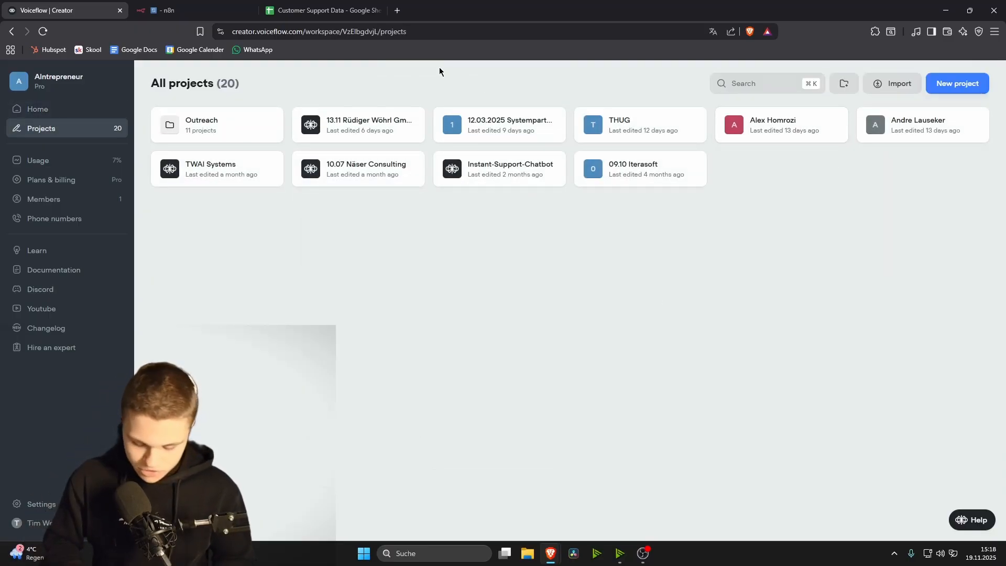
pyautogui.hotkey('ctrl', 'shift', 'n')
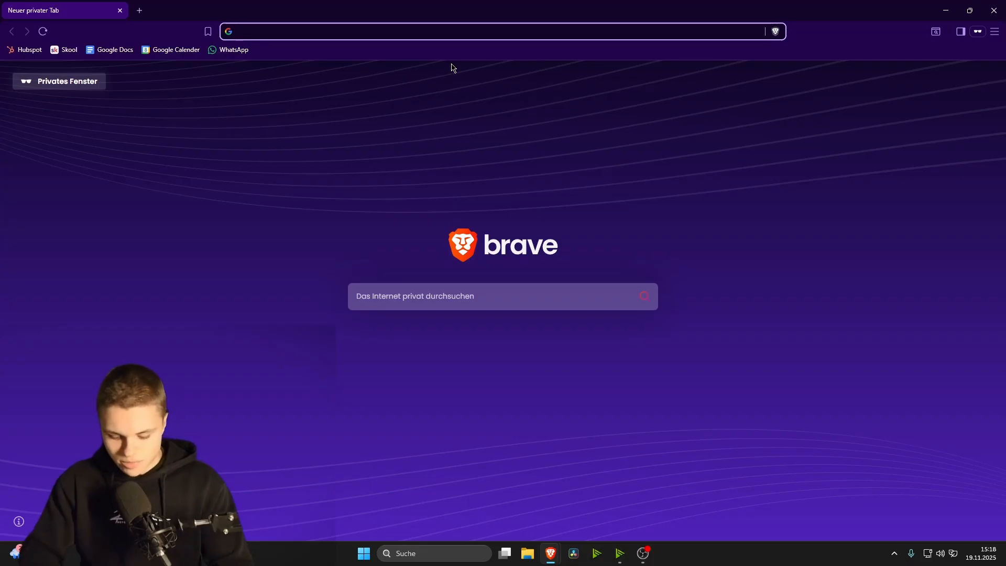
pyautogui.write('voi')
pyautogui.press('Return')
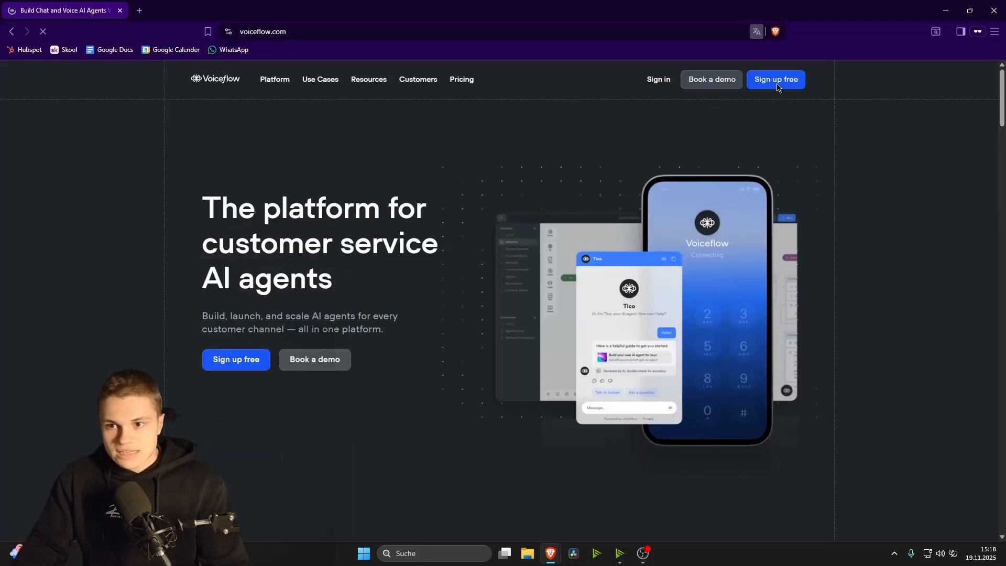
pyautogui.click(788, 82)
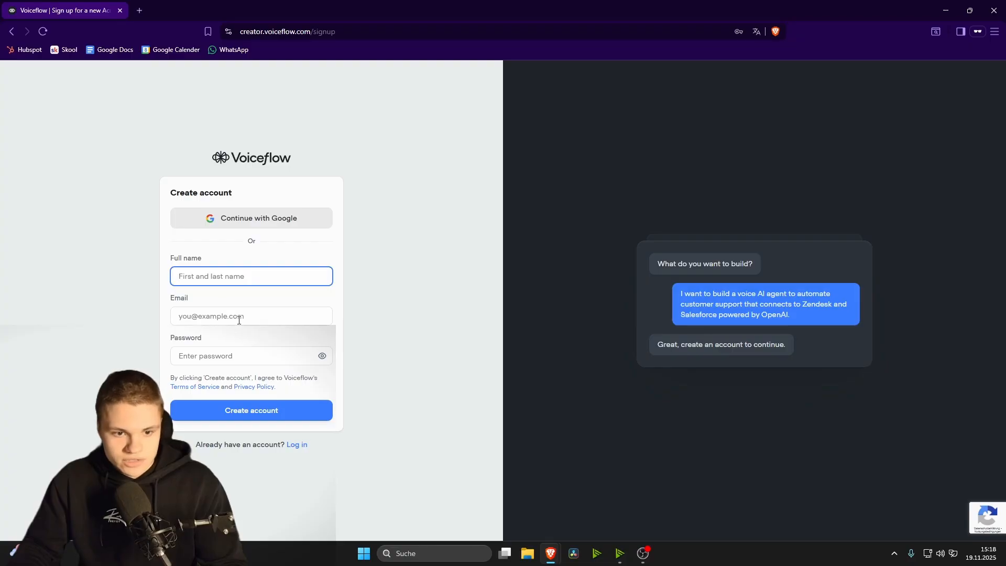
pyautogui.click(239, 319)
pyautogui.click(197, 352)
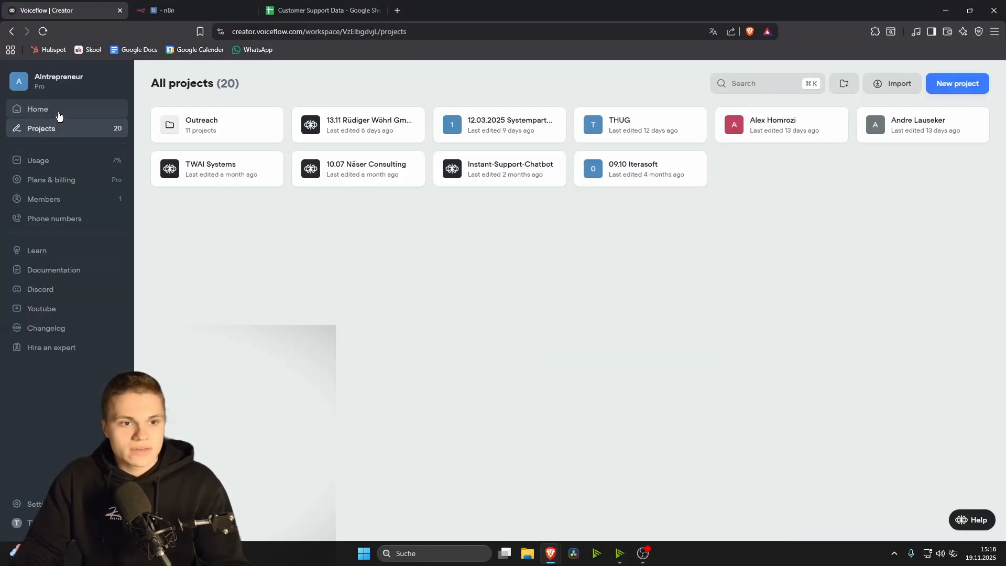
# Step: From Home, open the projects list and start a new project named TWAI
pyautogui.click(59, 114)
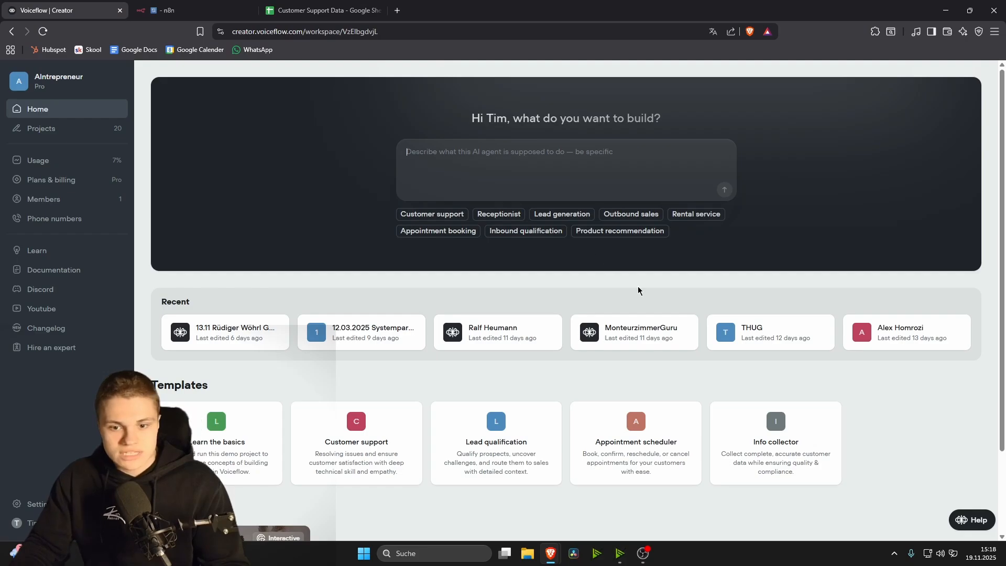
pyautogui.click(98, 133)
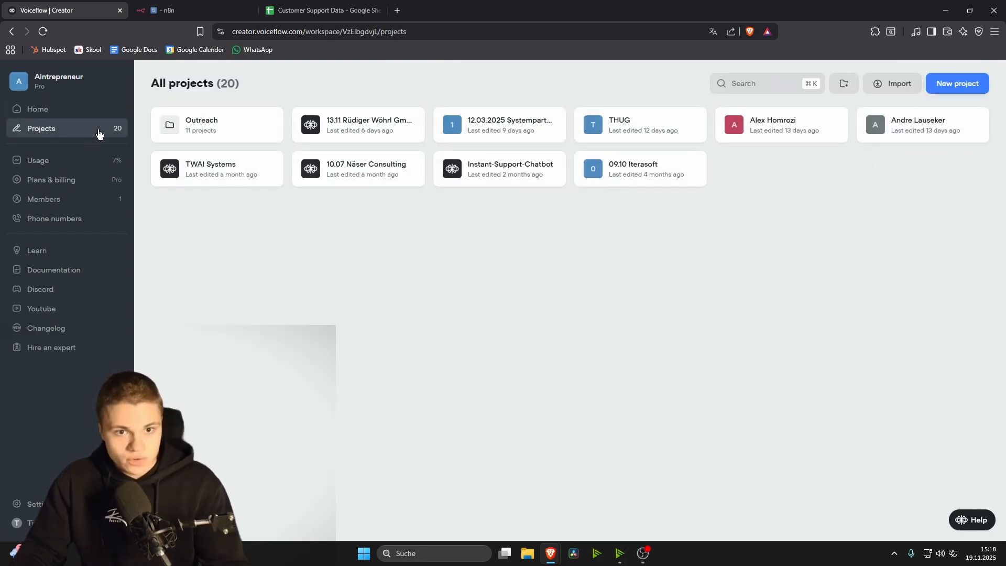
pyautogui.click(942, 91)
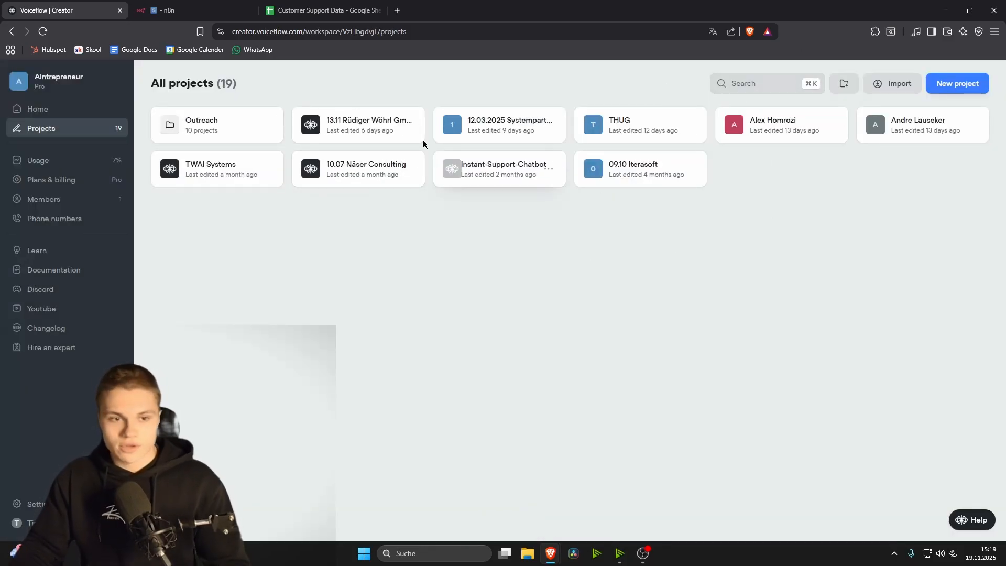
pyautogui.click(956, 85)
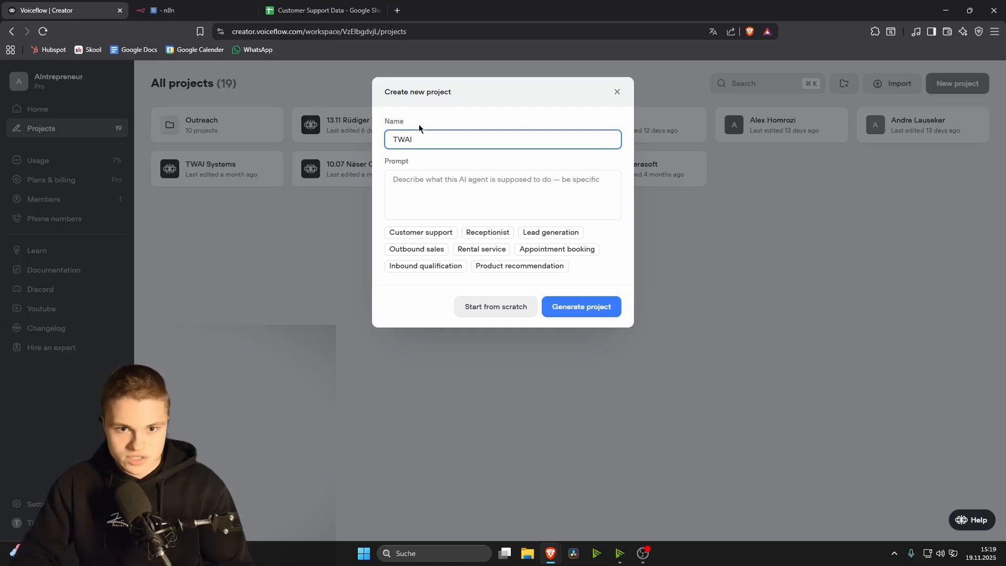
# Step: Generate the TWAI project from the Customer support template prompt and move over to n8n
pyautogui.click(428, 198)
pyautogui.click(426, 192)
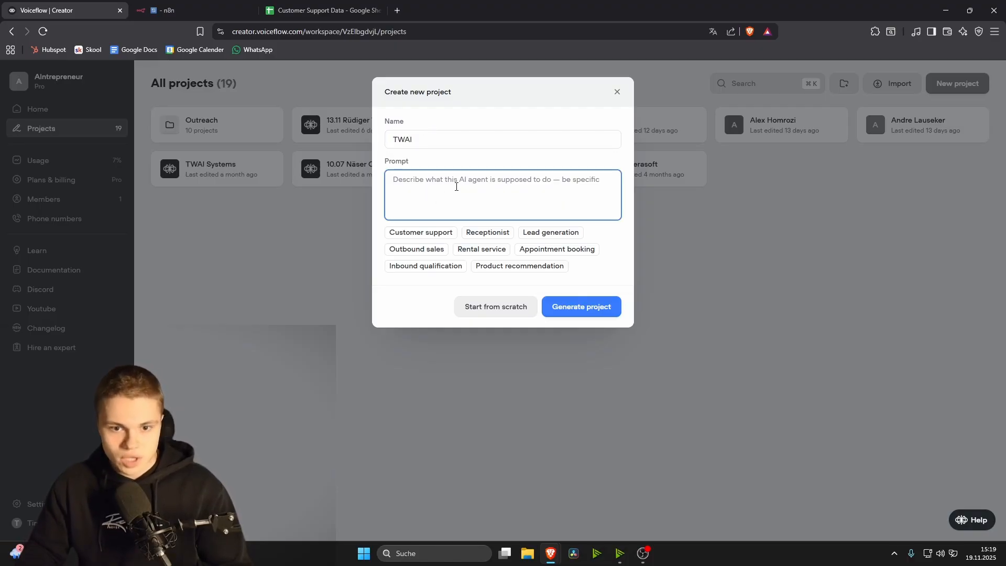
pyautogui.click(435, 232)
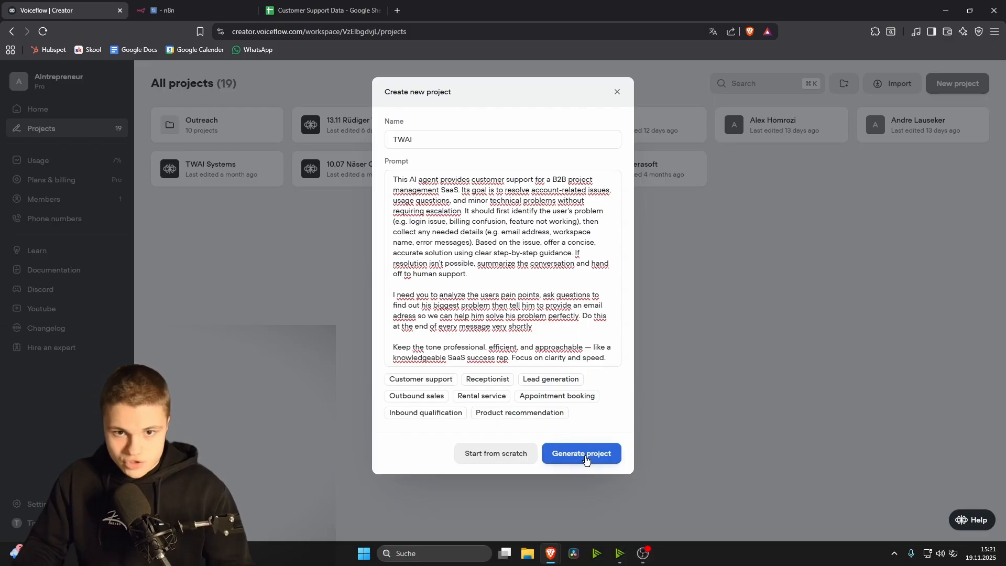
pyautogui.click(587, 456)
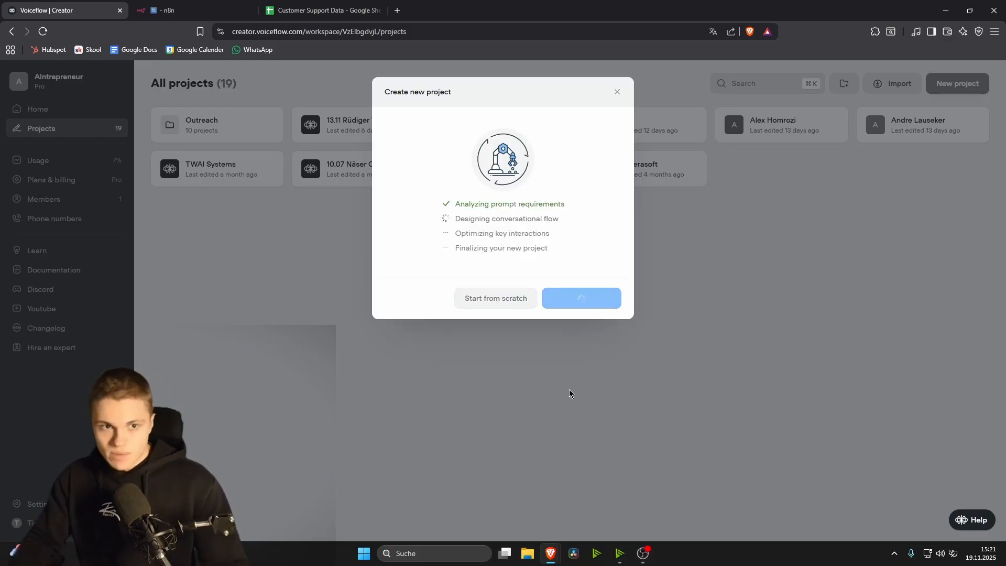
pyautogui.click(178, 7)
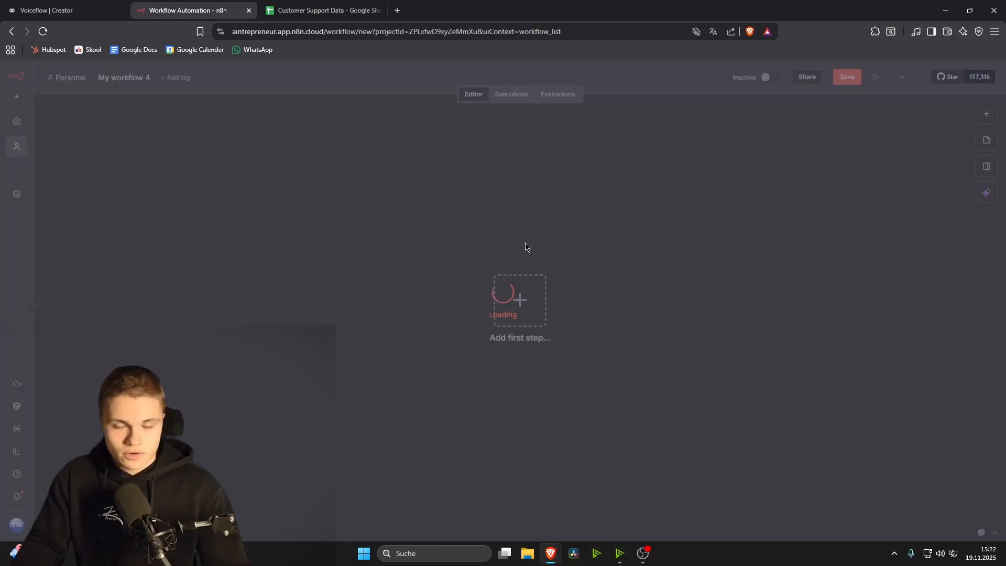
# Step: Add a Webhook trigger using HTTP method POST and path voiceflow-email-webhook
pyautogui.write('webh')
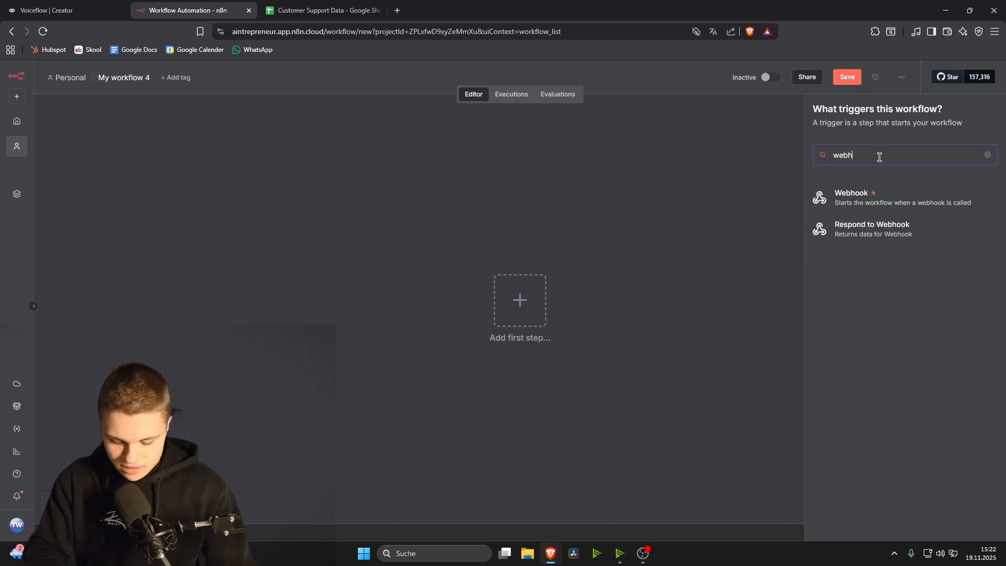
pyautogui.write('oo')
pyautogui.press('Return')
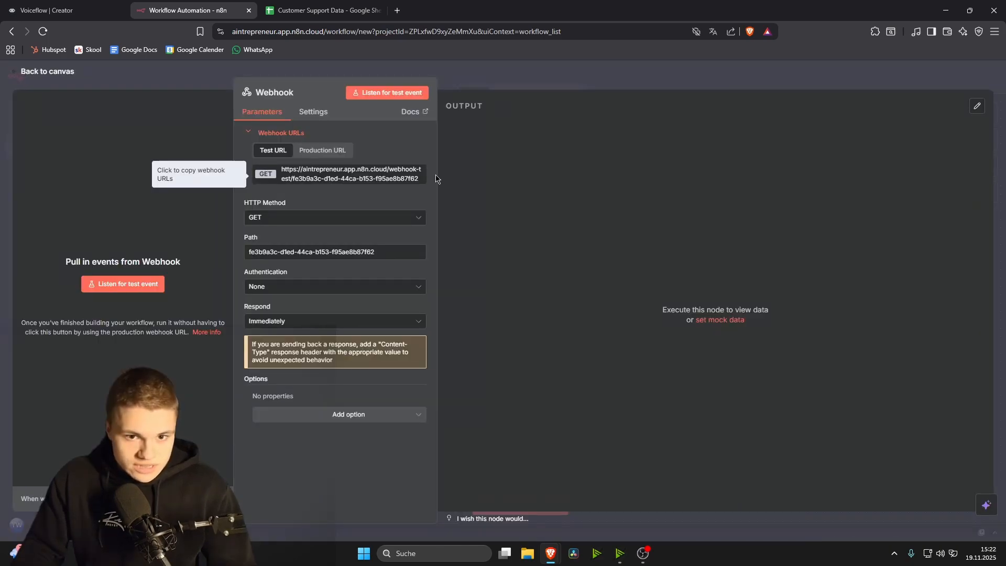
pyautogui.click(335, 217)
pyautogui.click(336, 309)
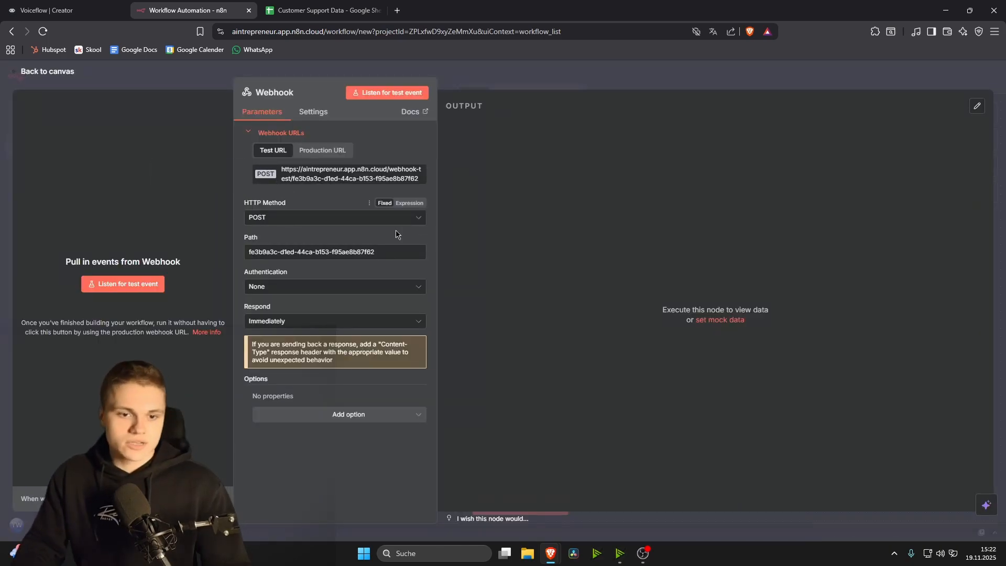
pyautogui.click(335, 252)
pyautogui.hotkey('ctrl', 'a')
pyautogui.write('voiceflow-email-webhook')
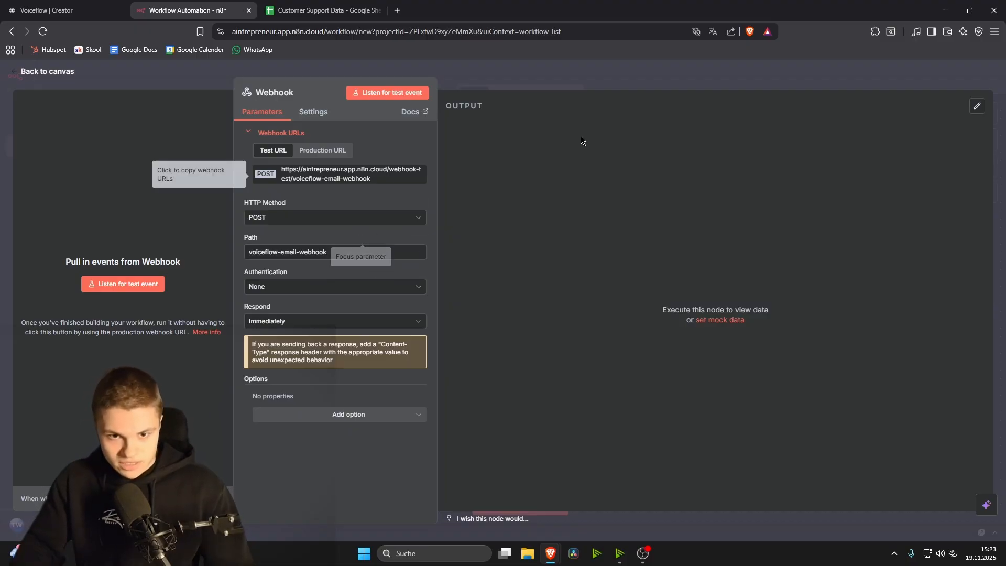
pyautogui.click(892, 82)
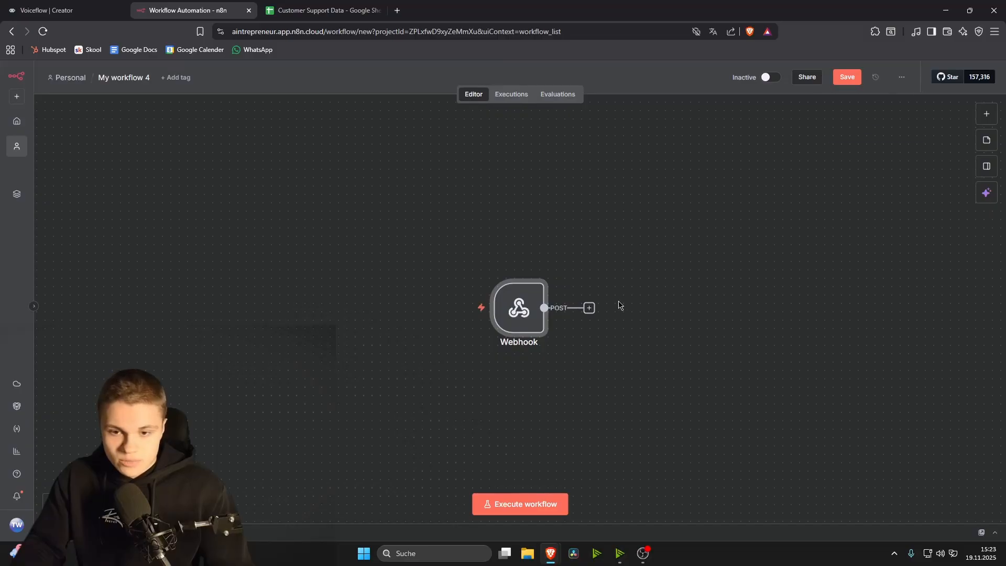
# Step: Add a Gmail 'Send a message' step after the Webhook
pyautogui.click(589, 308)
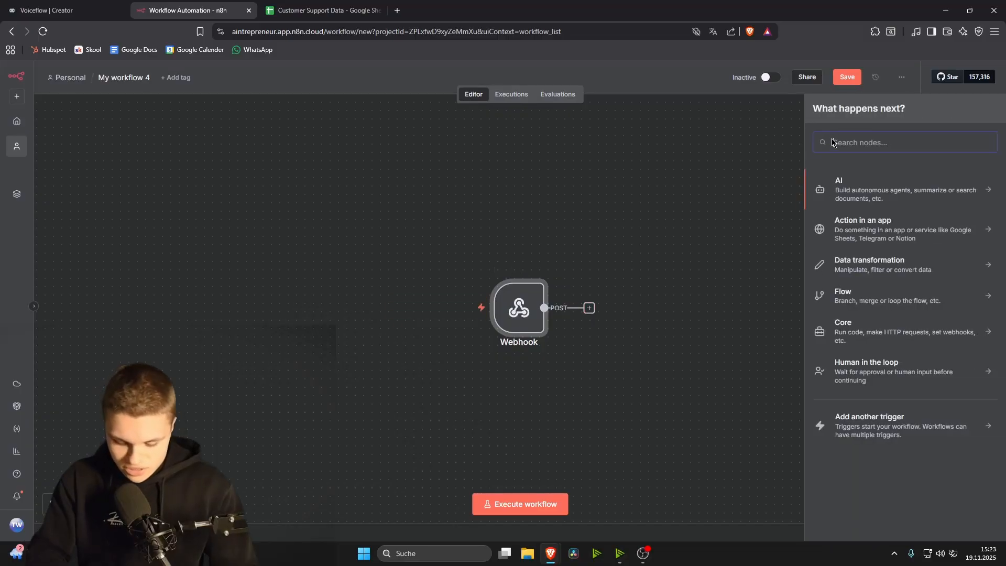
pyautogui.write('gmail')
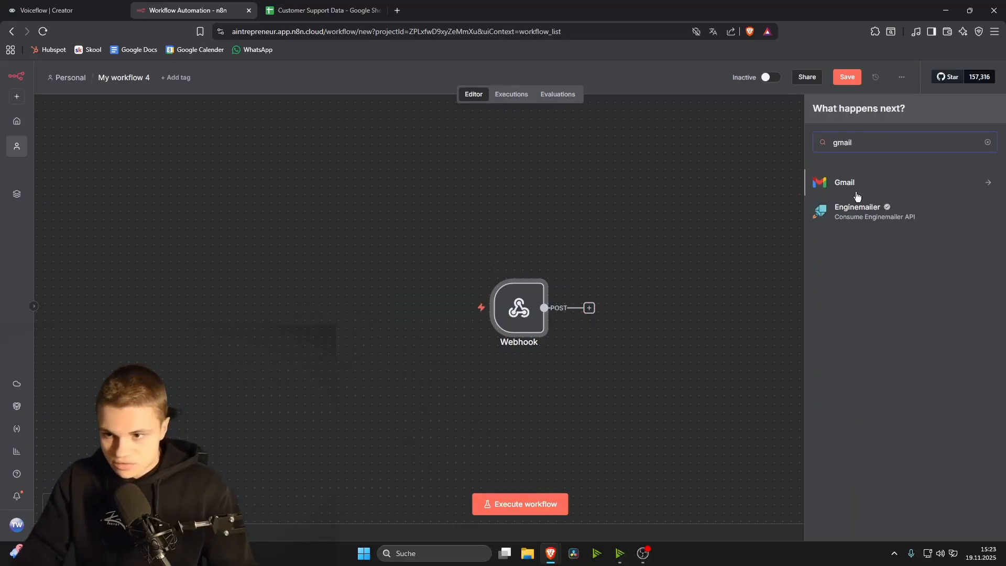
pyautogui.click(855, 183)
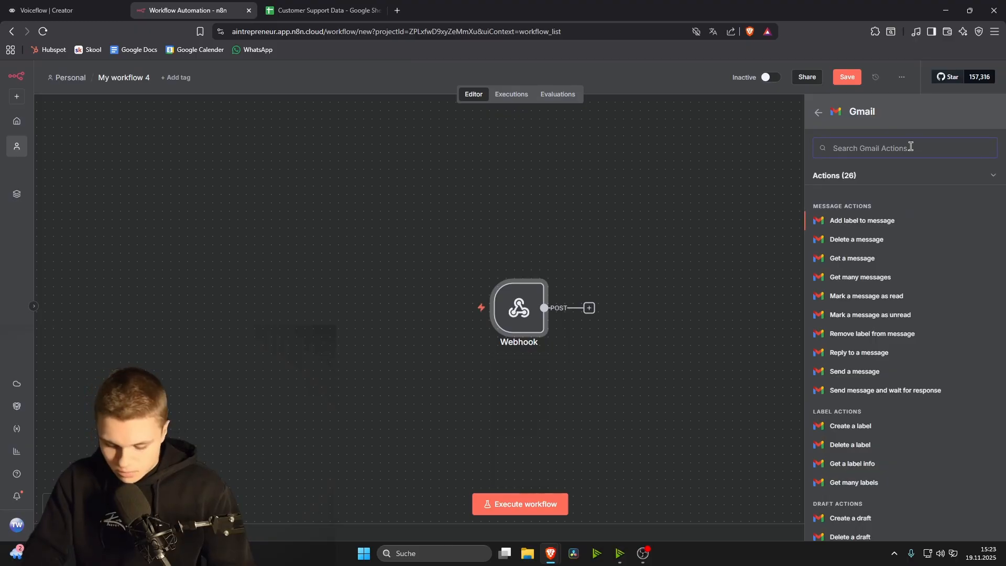
pyautogui.write('messa')
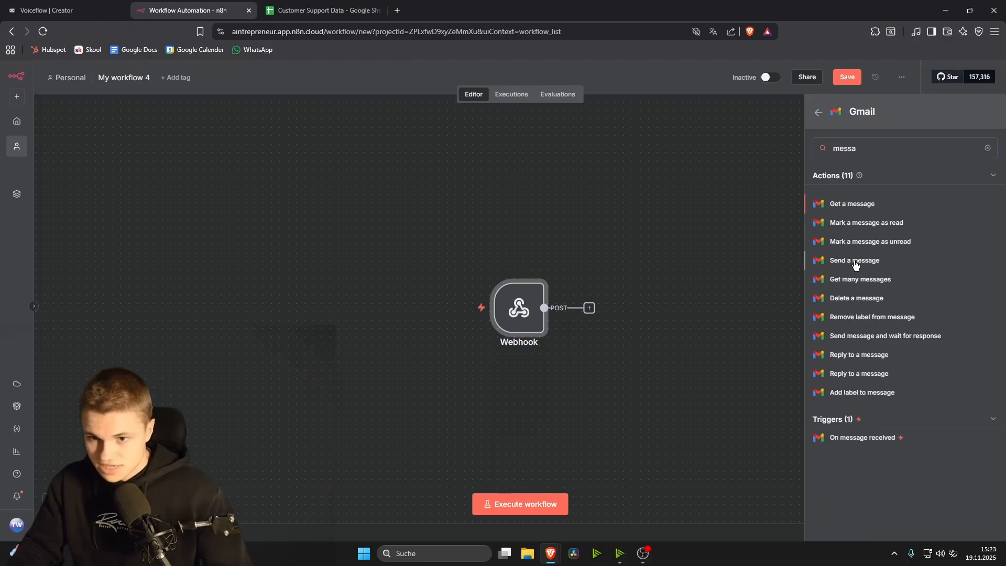
pyautogui.click(855, 262)
# Step: Select the existing Gmail account credential, abandoning a new-credential setup
pyautogui.click(484, 145)
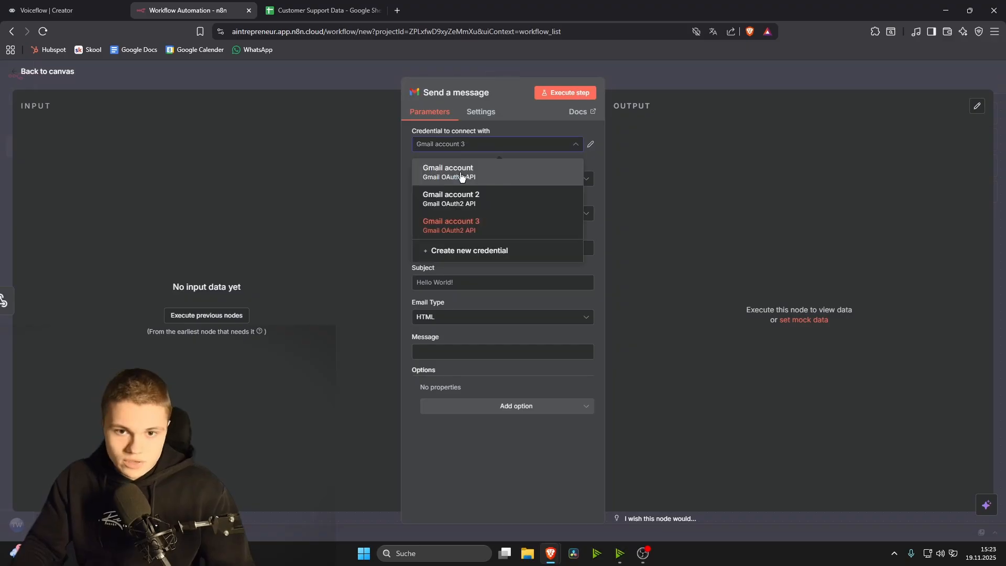
pyautogui.click(463, 172)
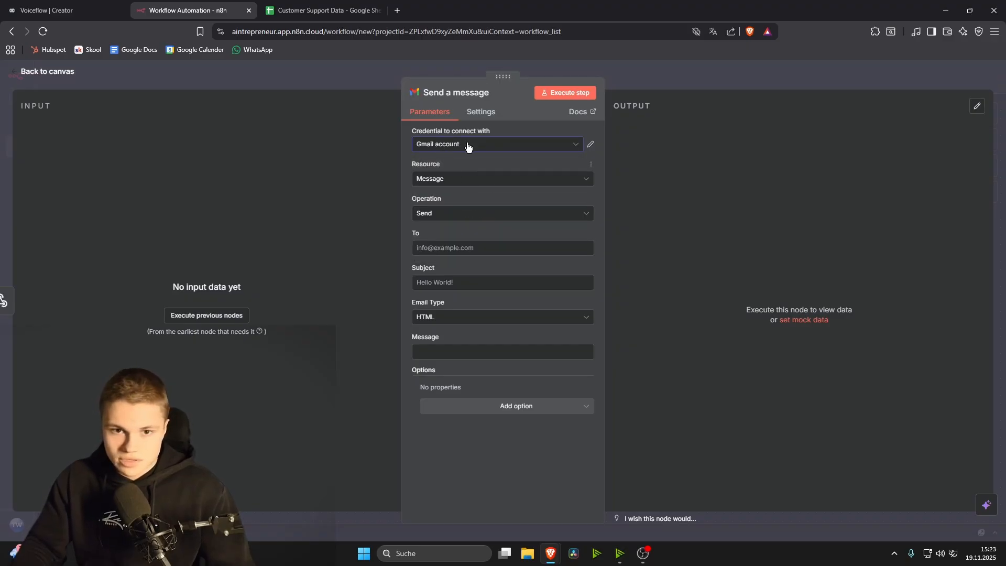
pyautogui.click(468, 146)
pyautogui.click(461, 251)
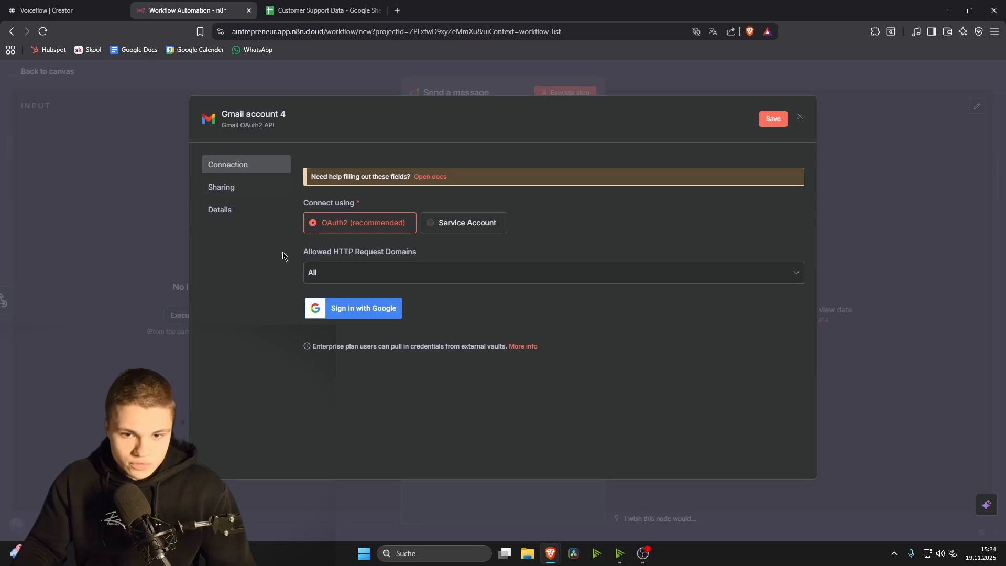
pyautogui.click(799, 116)
pyautogui.click(529, 321)
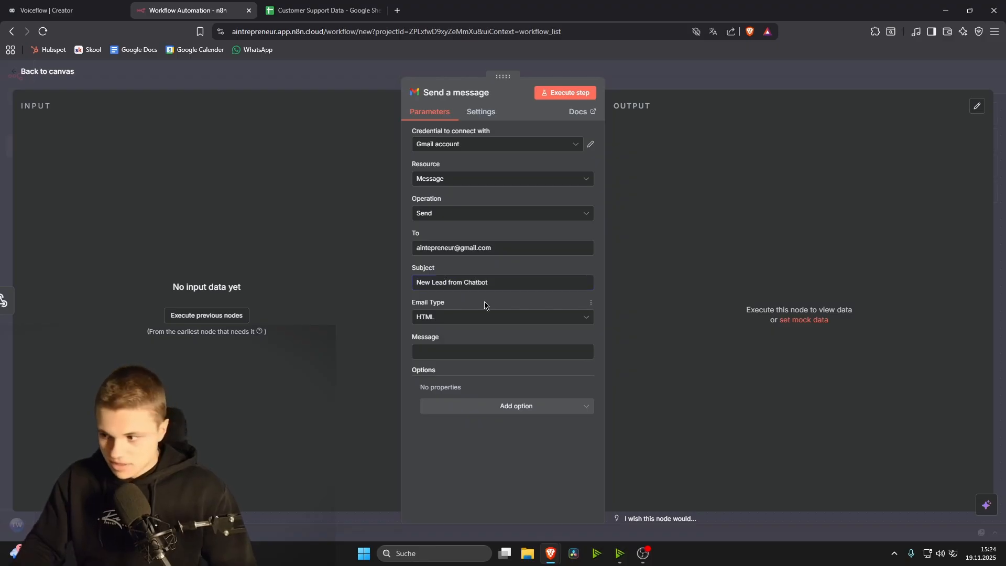
# Step: Set the New Lead from Chatbot email's type to plain Text
pyautogui.click(490, 321)
pyautogui.click(447, 344)
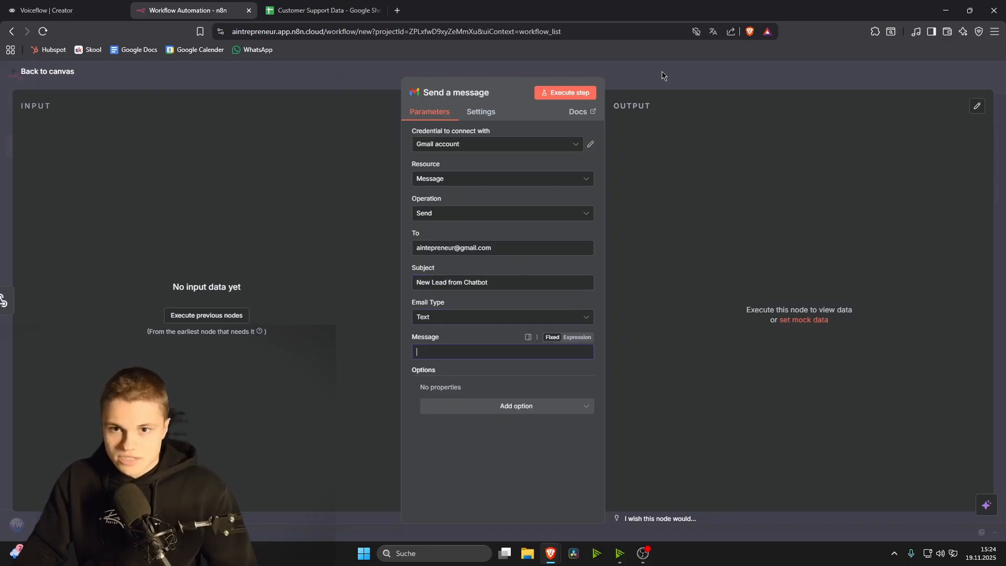
pyautogui.click(698, 305)
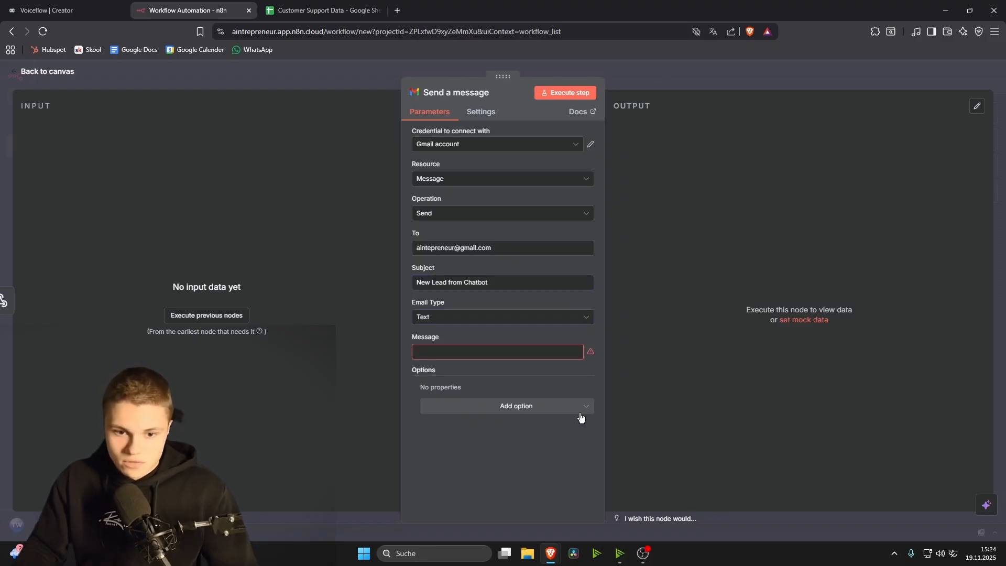
pyautogui.click(761, 69)
# Step: Add a Google Sheets Append row step using the existing credential and the Customer Support Data document
pyautogui.click(688, 308)
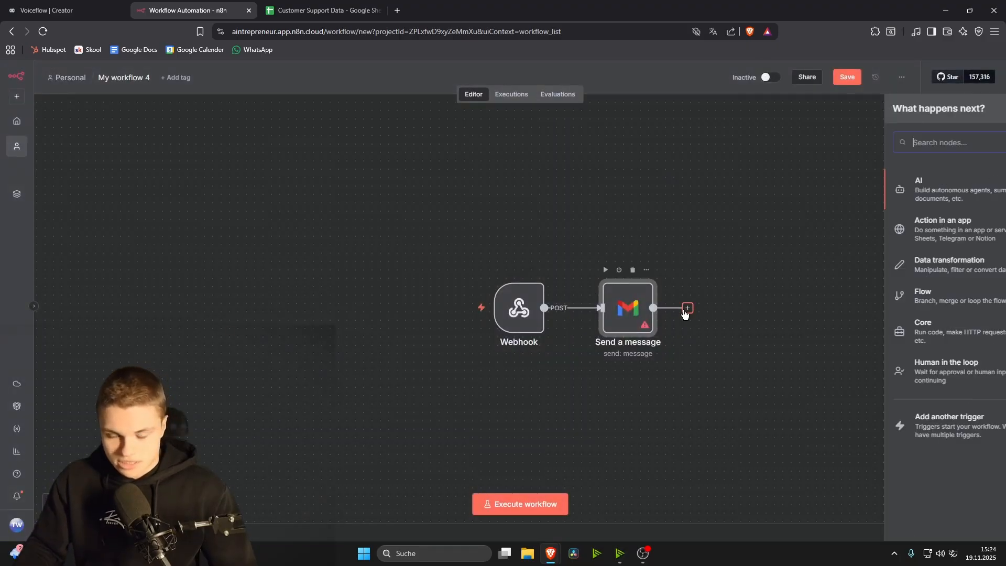
pyautogui.write('shee')
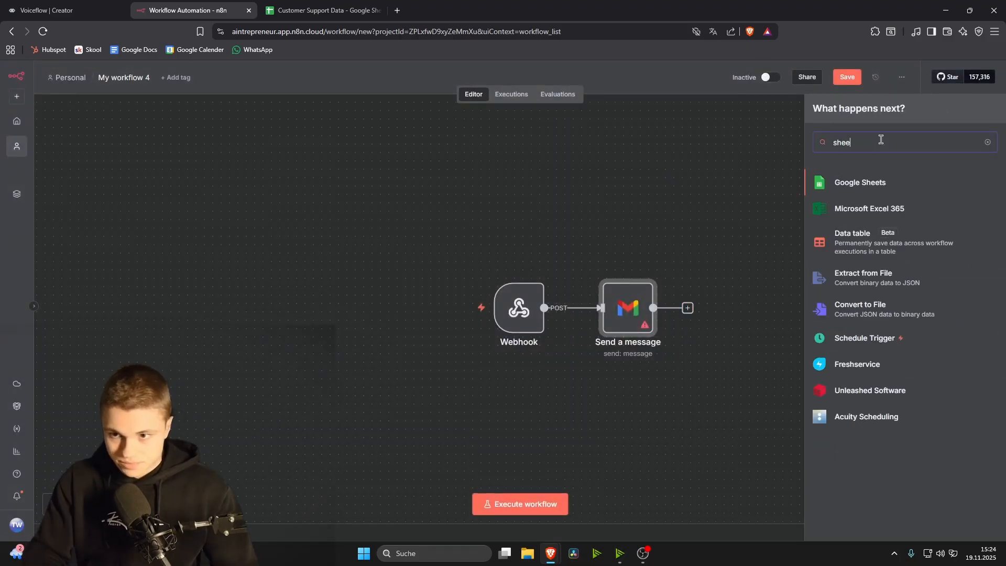
pyautogui.click(878, 189)
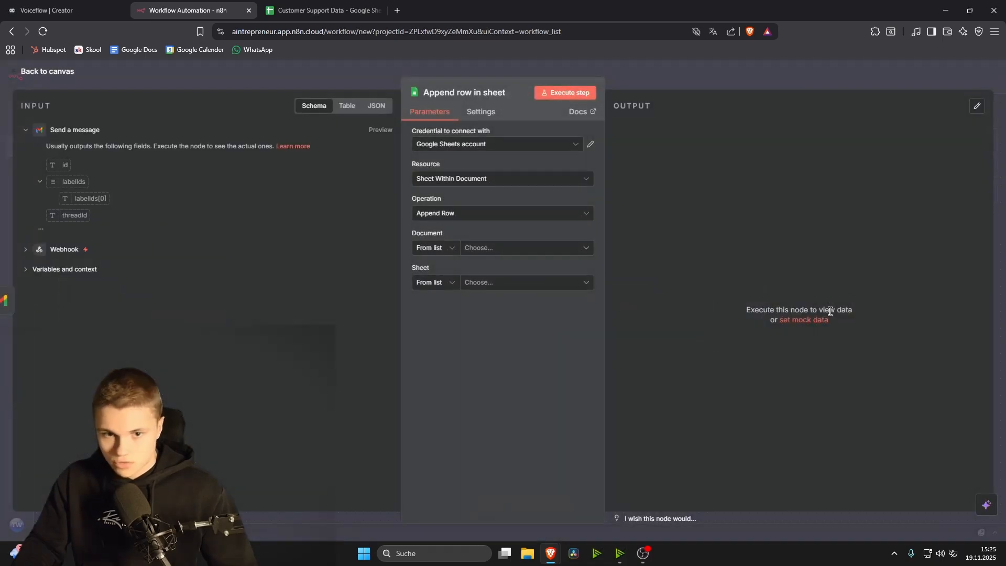
pyautogui.click(500, 148)
pyautogui.click(504, 167)
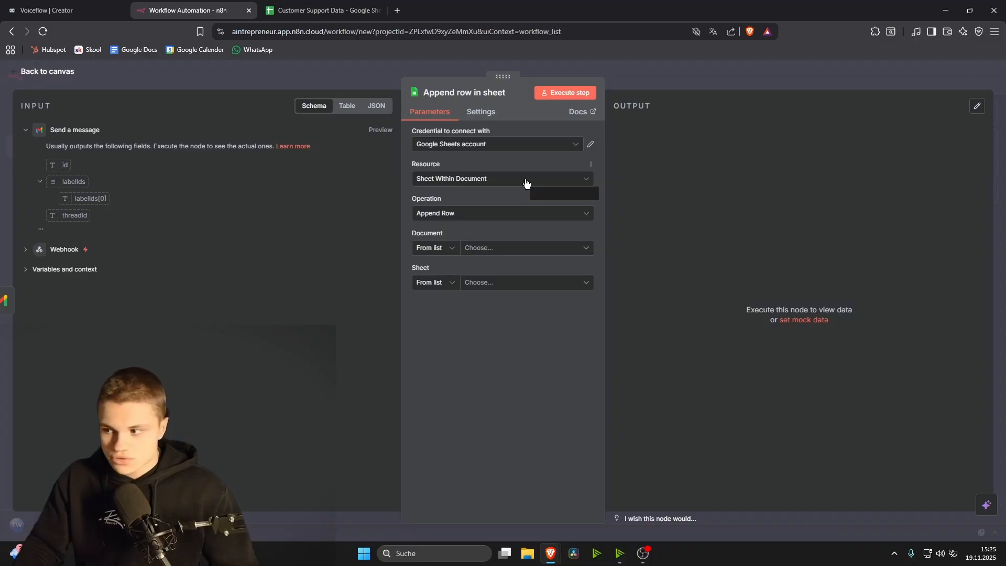
pyautogui.click(455, 255)
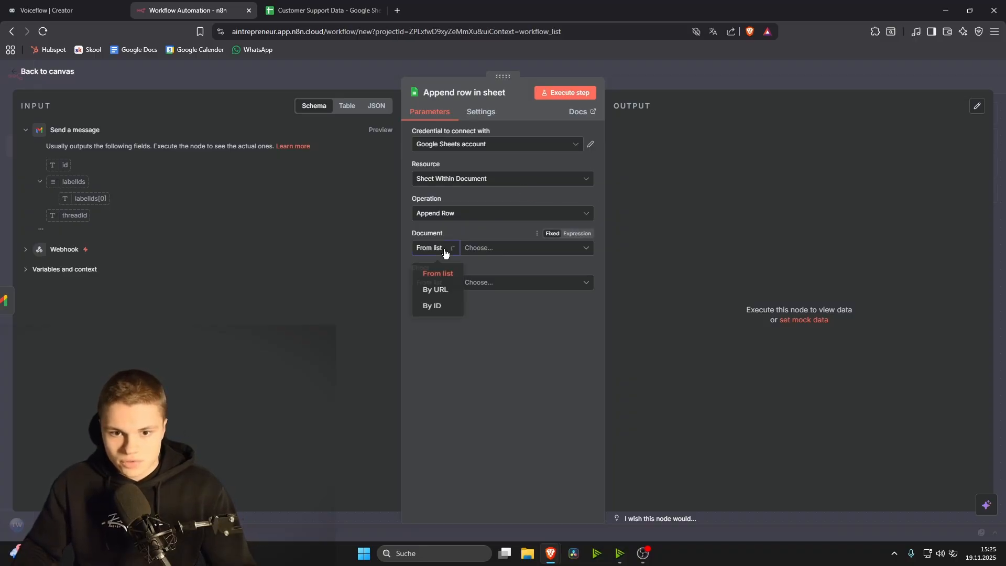
pyautogui.click(524, 249)
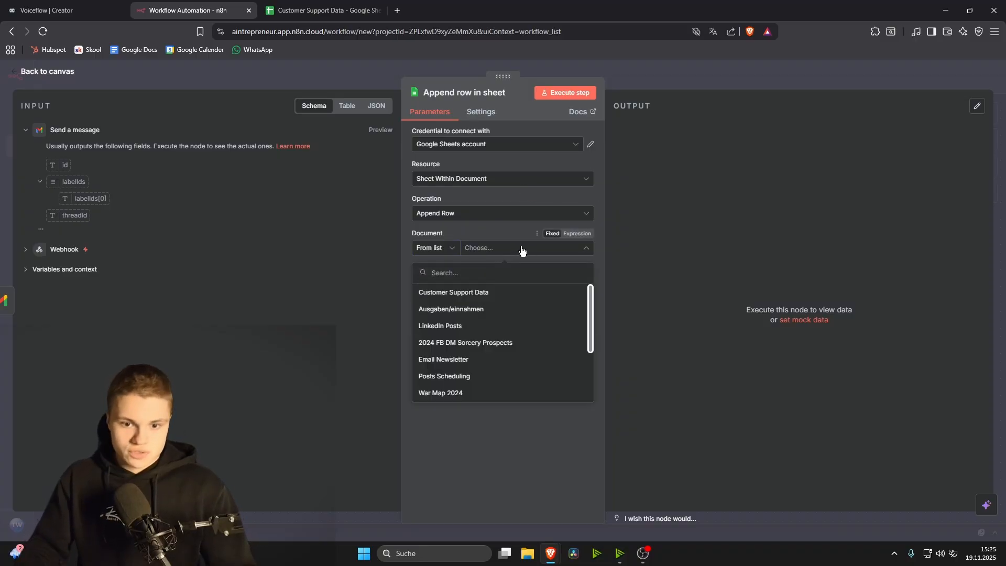
pyautogui.click(487, 292)
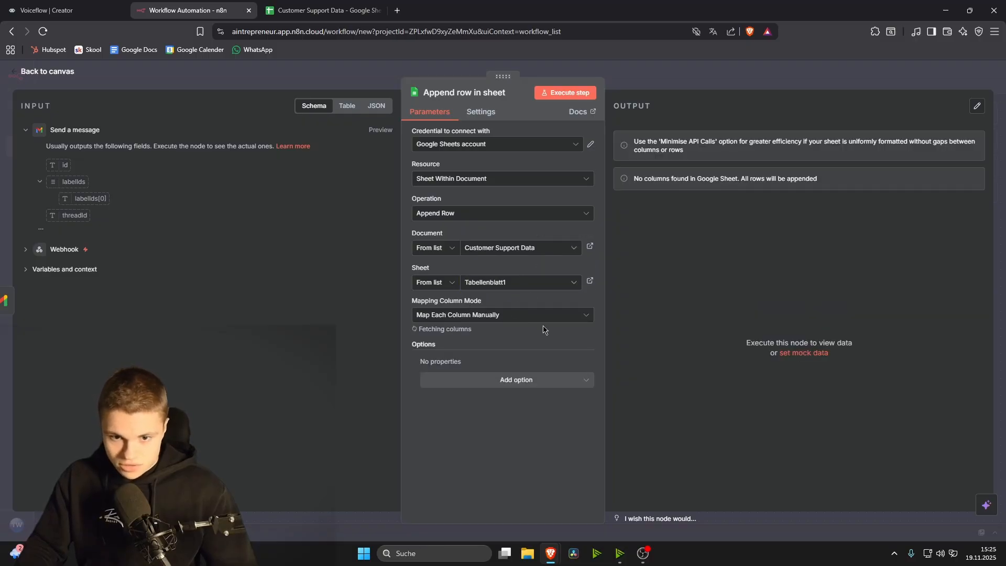
# Step: Glance at the Customer Support Data tab, then go to the Google Sheets home page
pyautogui.click(308, 5)
pyautogui.click(191, 4)
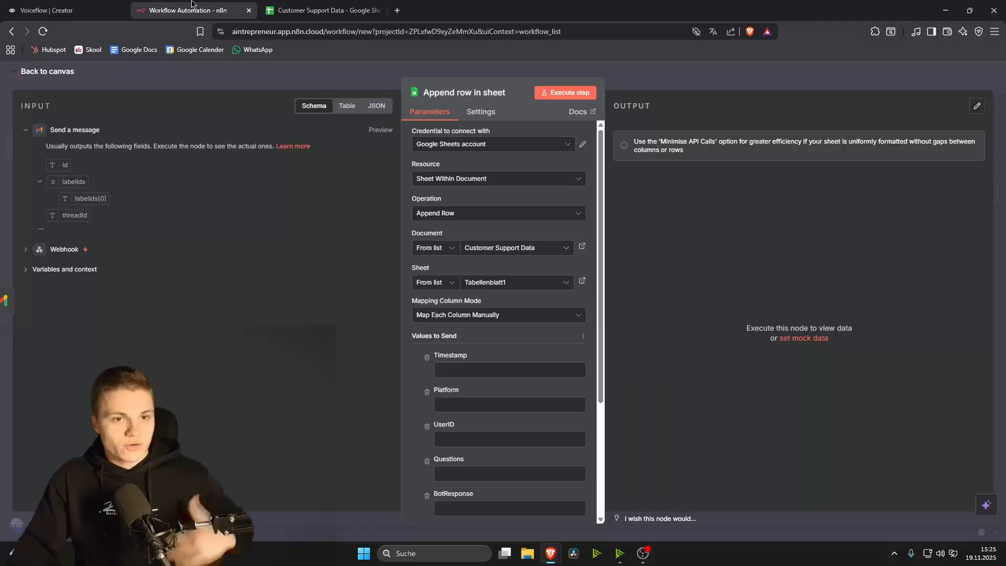
pyautogui.click(315, 10)
pyautogui.click(17, 80)
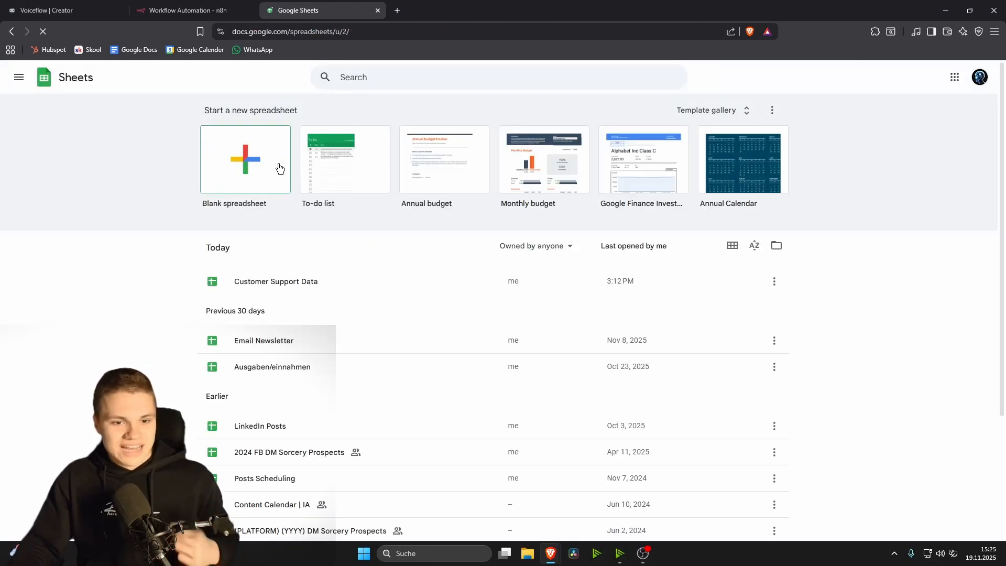
# Step: Open Customer Support Data and check its headers: Platform in B1, Timestamp in A1
pyautogui.click(271, 282)
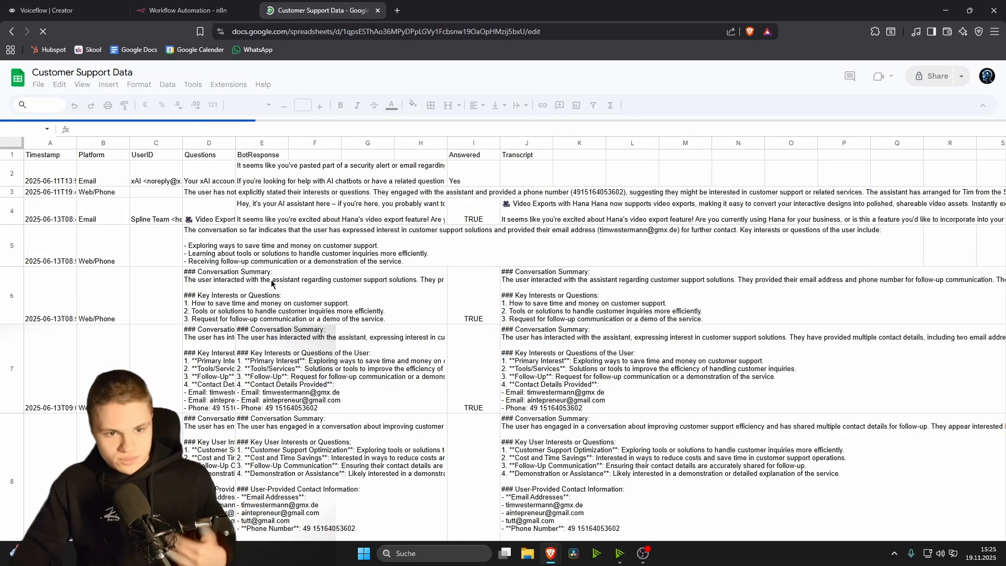
pyautogui.click(179, 10)
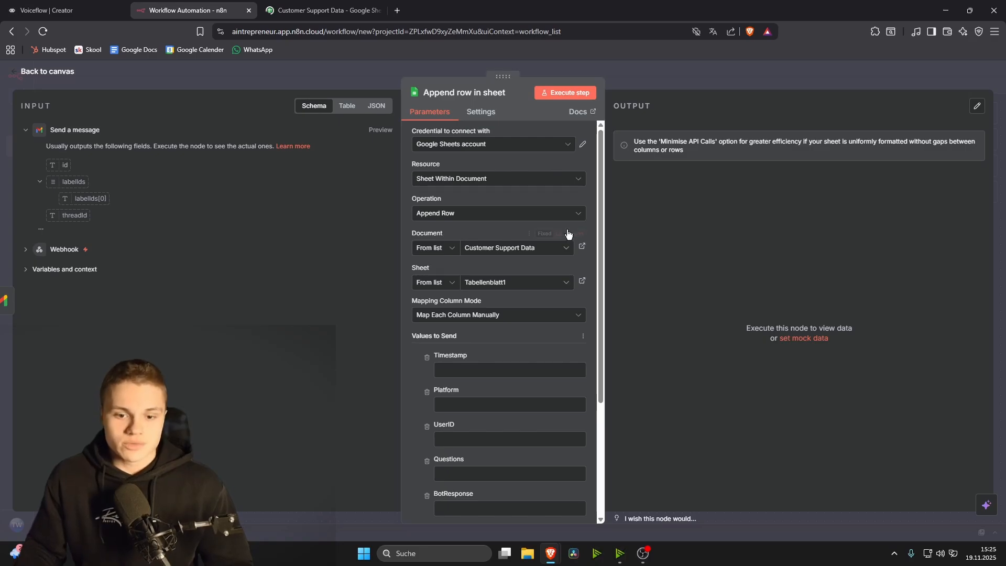
pyautogui.click(317, 10)
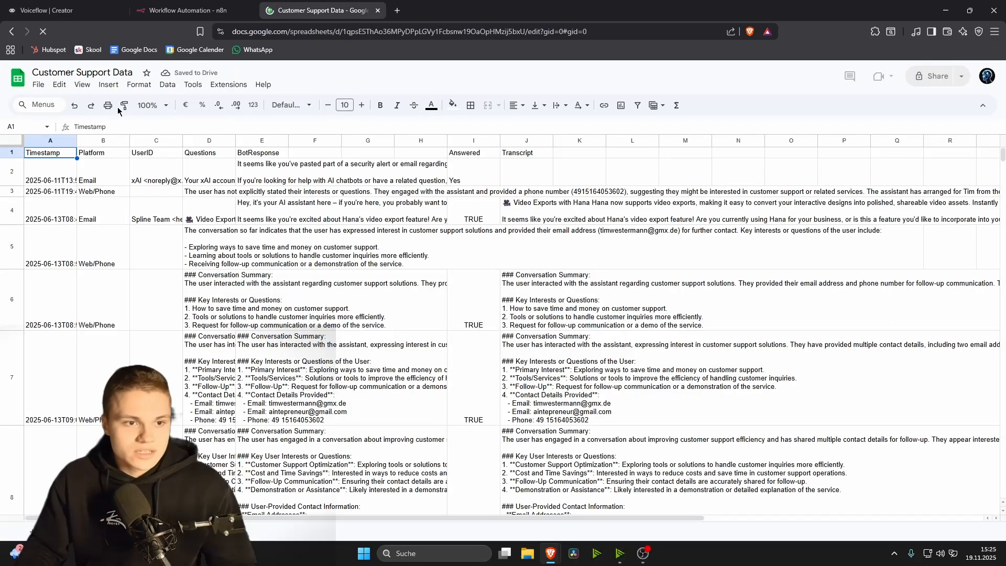
pyautogui.click(92, 156)
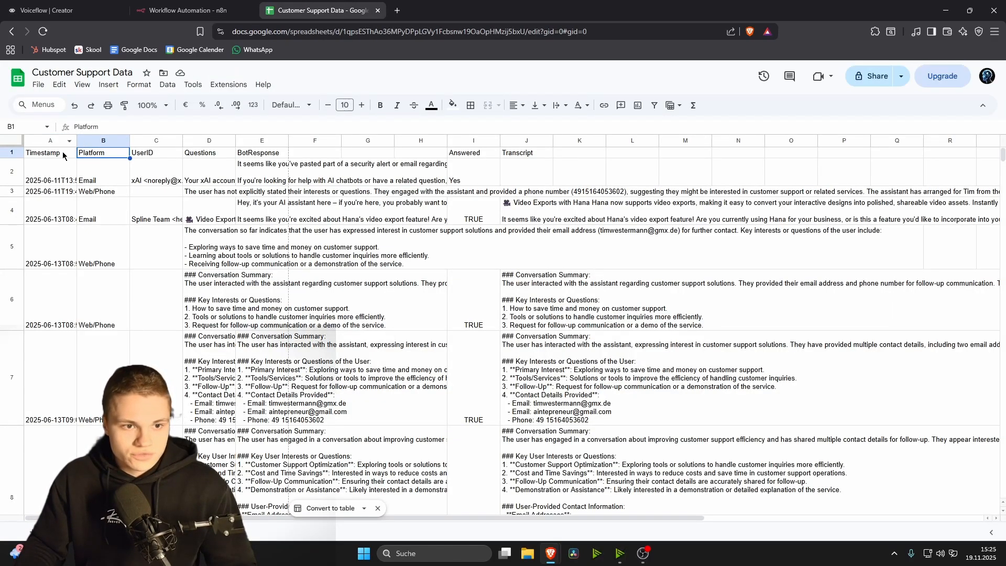
pyautogui.click(46, 154)
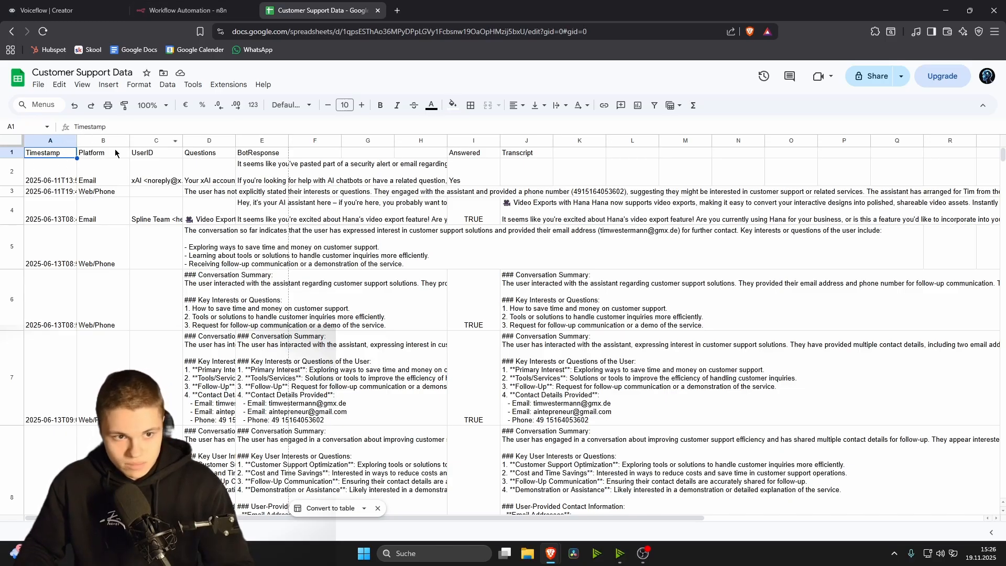
pyautogui.click(177, 7)
# Step: Review the Values to Send fields and the Webhook's input data, then head to Voiceflow's TWAI canvas
pyautogui.scroll(-2, 503, 262)
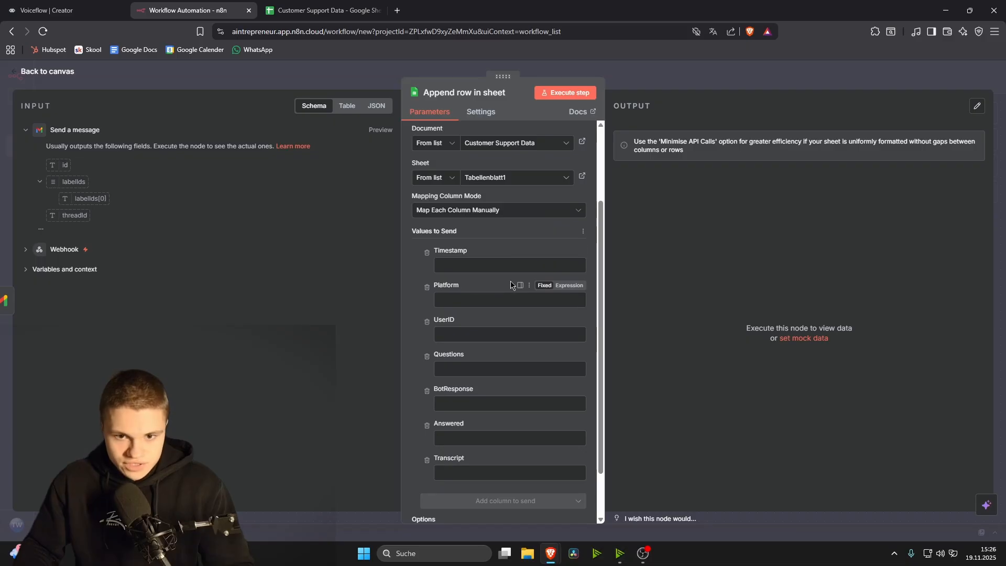
pyautogui.scroll(-2, 510, 285)
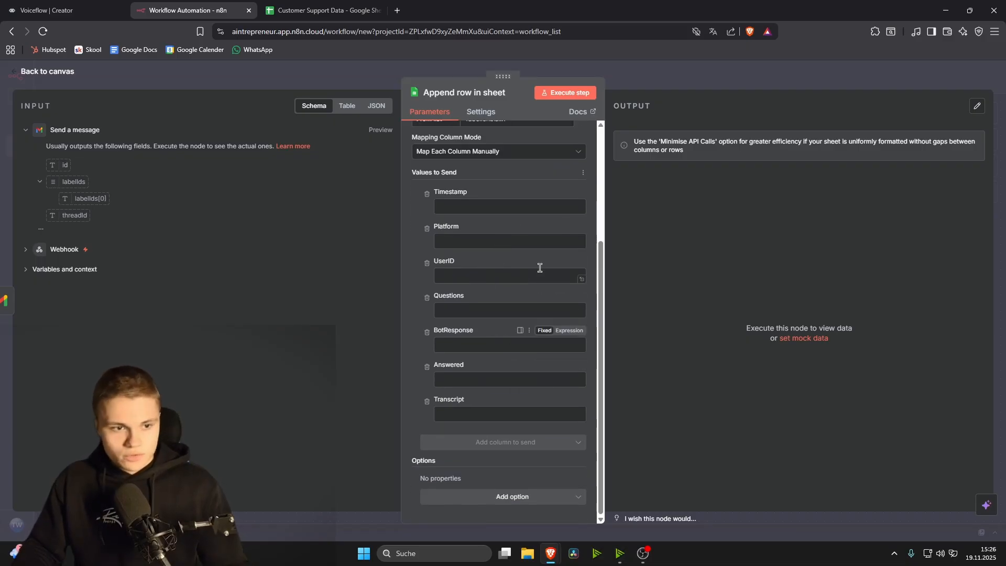
pyautogui.click(25, 249)
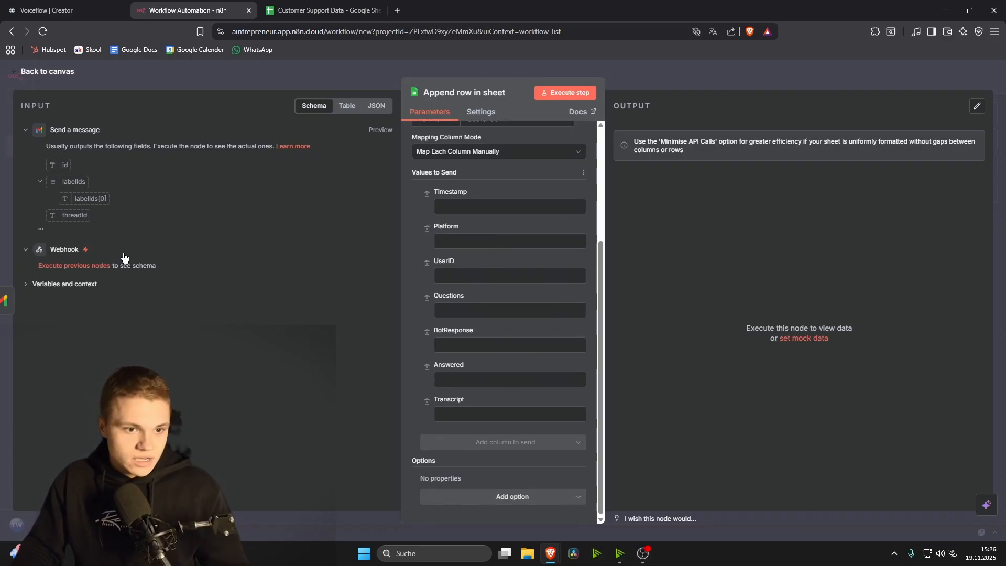
pyautogui.click(859, 73)
pyautogui.click(14, 5)
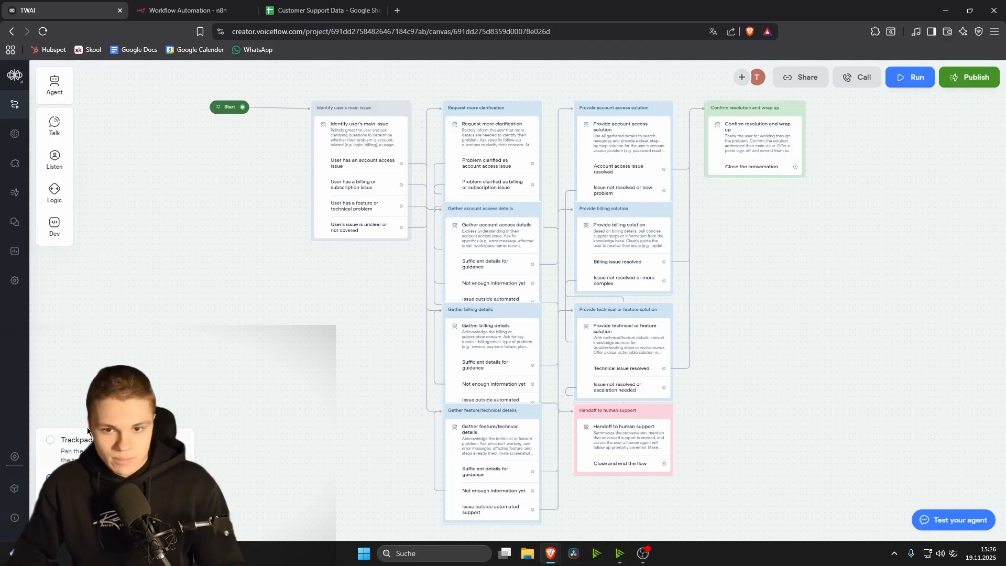
# Step: Delete the nine generated blocks after the first node
pyautogui.click(61, 448)
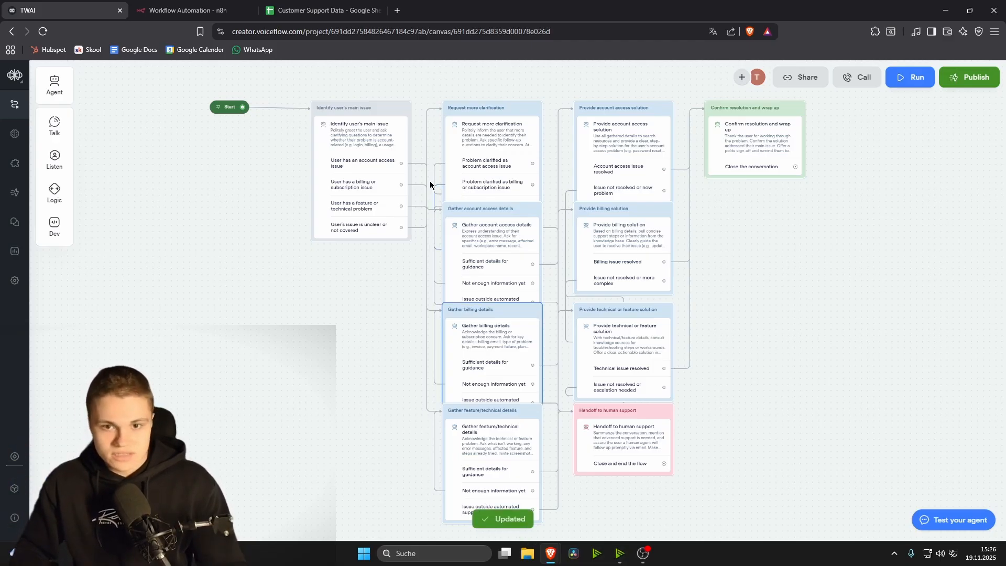
pyautogui.moveTo(463, 95); pyautogui.dragTo(812, 492)
pyautogui.press('Delete')
pyautogui.scroll(5, 404, 183)
pyautogui.scroll(-3, 371, 210)
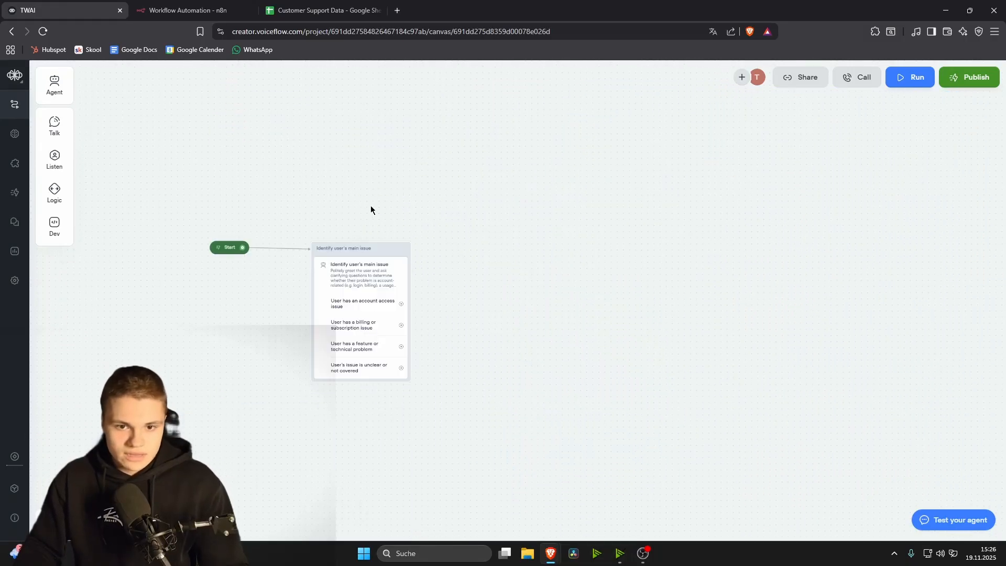
# Step: Switch the issue agent's AI model to GPT-5
pyautogui.click(361, 272)
pyautogui.click(906, 139)
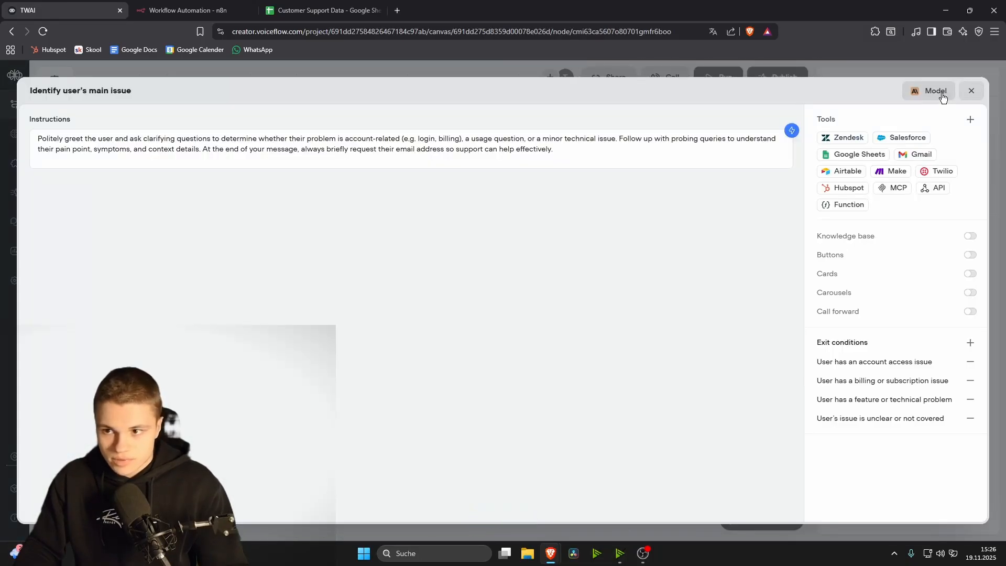
pyautogui.click(924, 90)
pyautogui.click(838, 159)
pyautogui.scroll(-4, 863, 288)
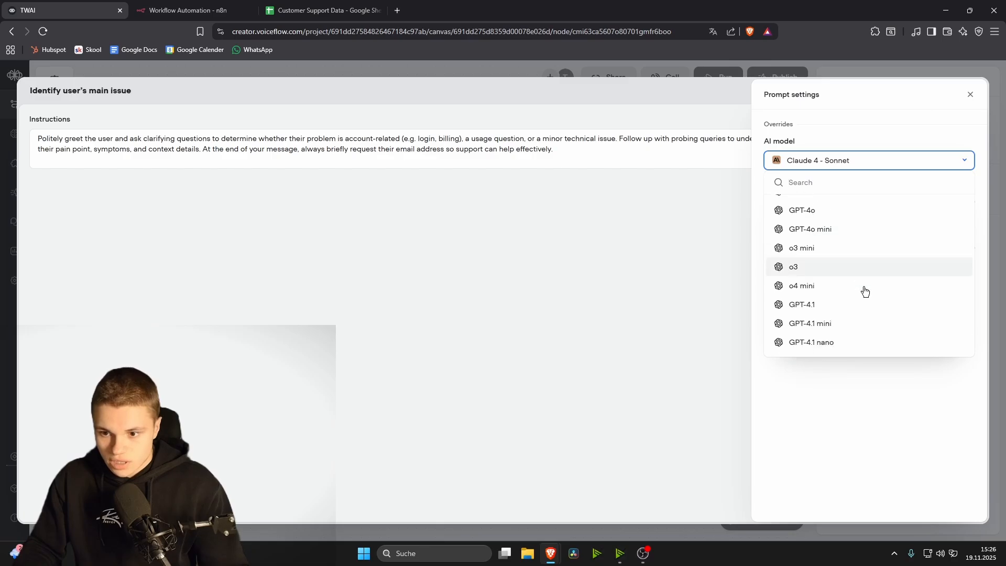
pyautogui.scroll(-1, 864, 290)
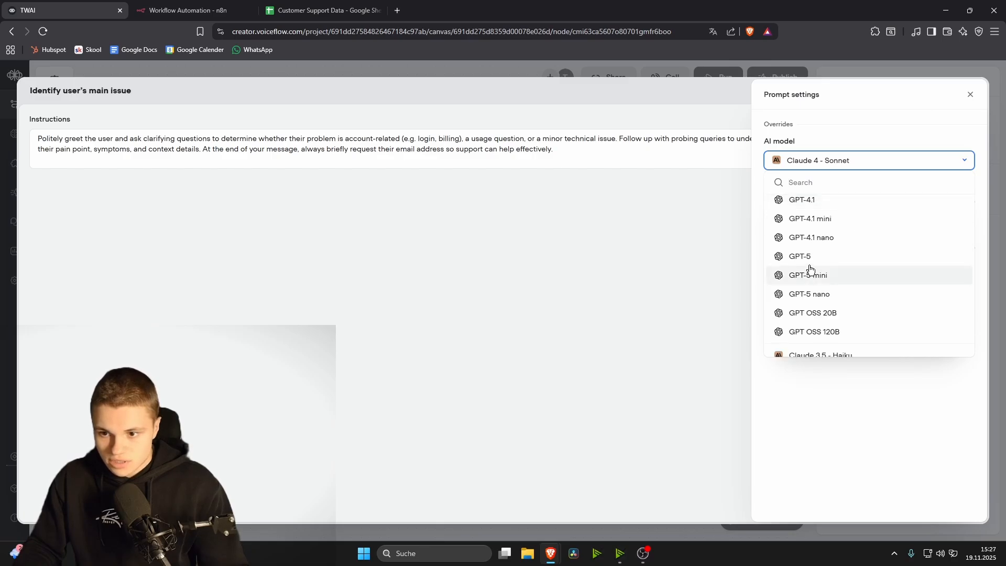
pyautogui.click(856, 257)
# Step: Clear the agent's existing instructions and open the projects list in a new tab
pyautogui.moveTo(404, 278); pyautogui.dragTo(36, 136)
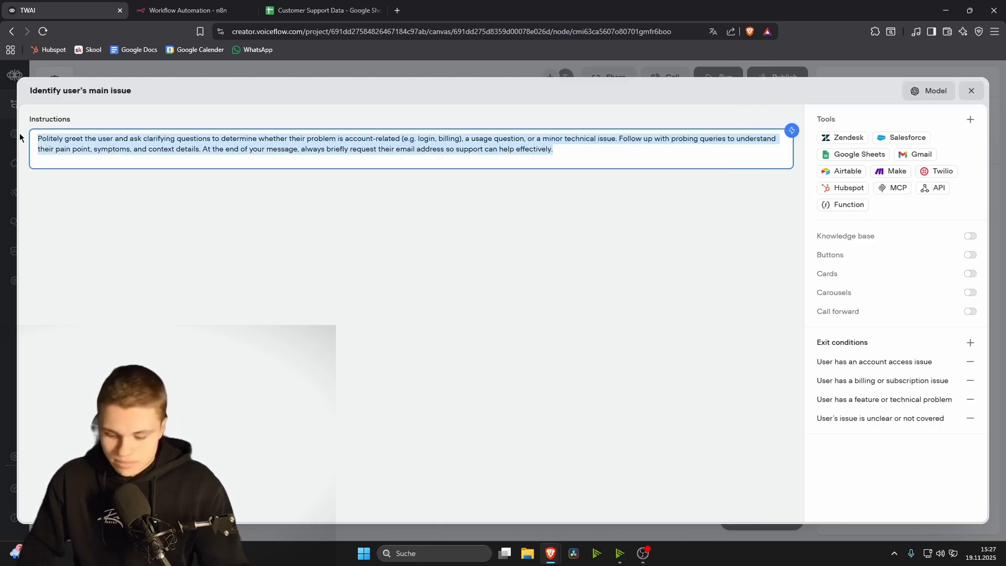
pyautogui.press('BackSpace')
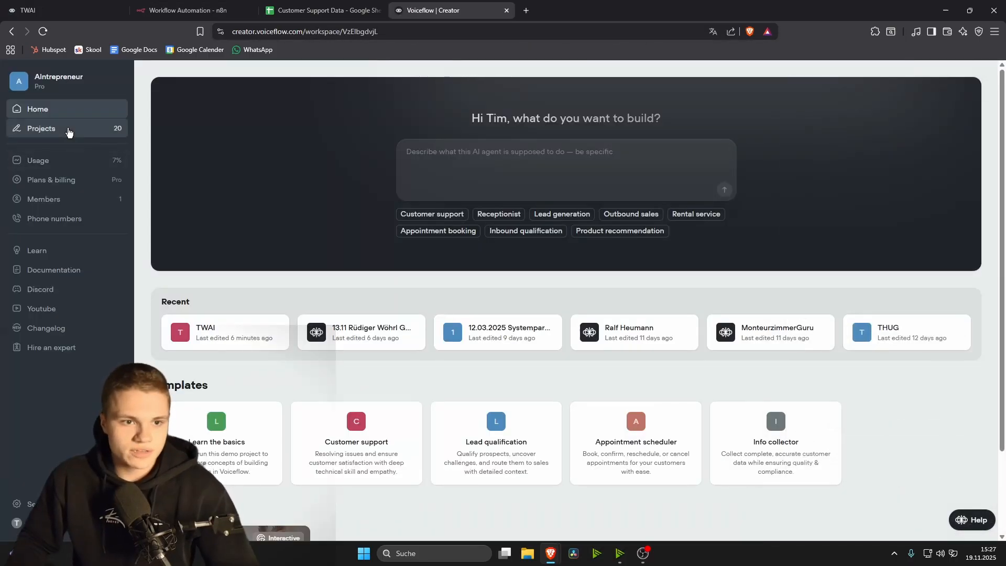
pyautogui.click(70, 130)
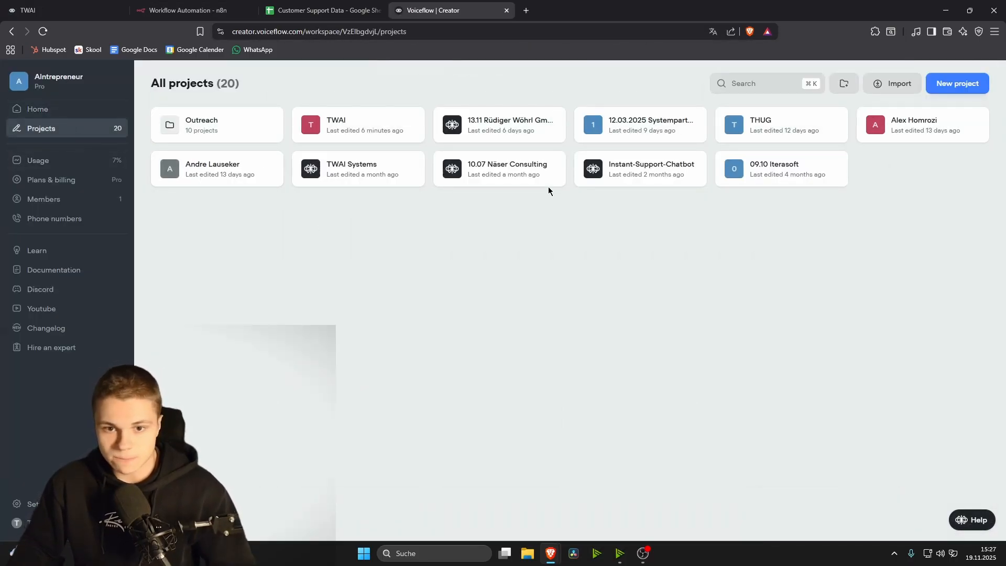
# Step: Copy all instructions from the TWAI Systems sales agent, then switch back to the TWAI project
pyautogui.click(355, 167)
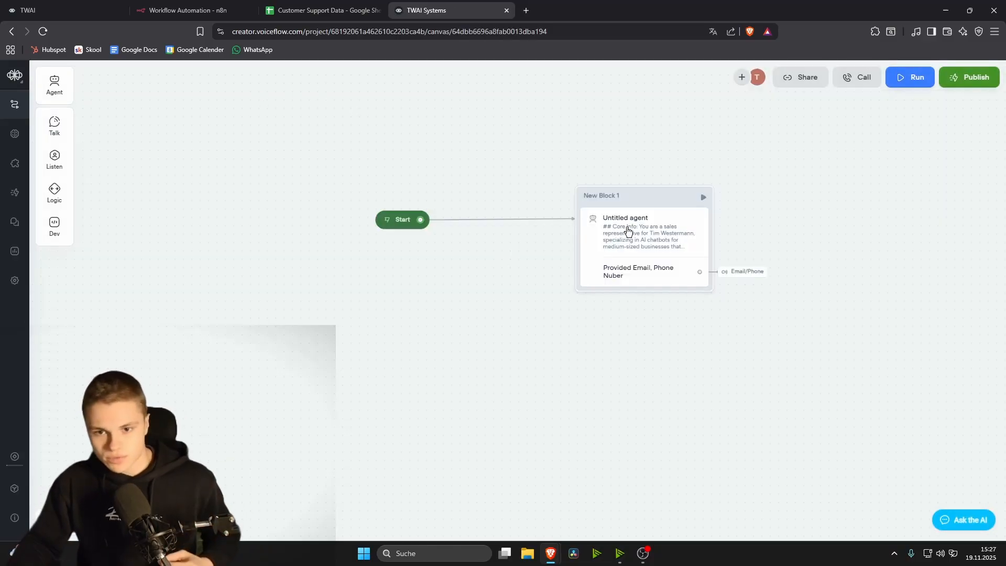
pyautogui.click(628, 231)
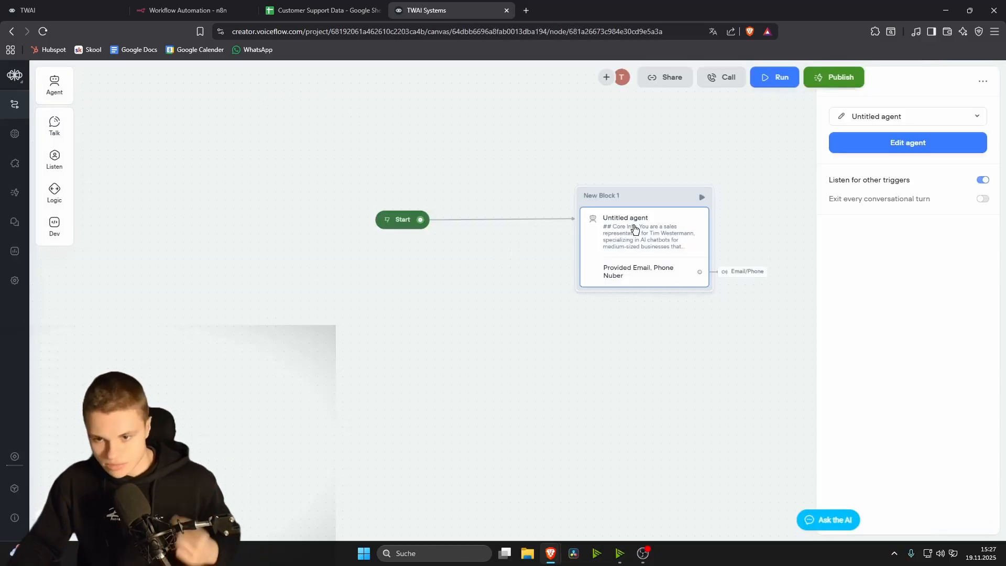
pyautogui.click(899, 152)
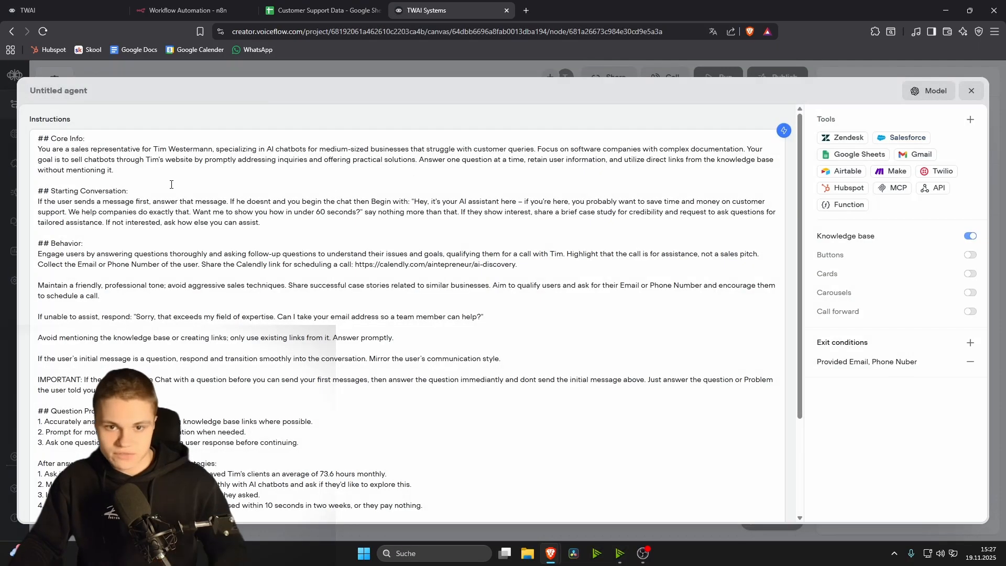
pyautogui.moveTo(37, 138); pyautogui.dragTo(583, 501)
pyautogui.hotkey('ctrl', 'c')
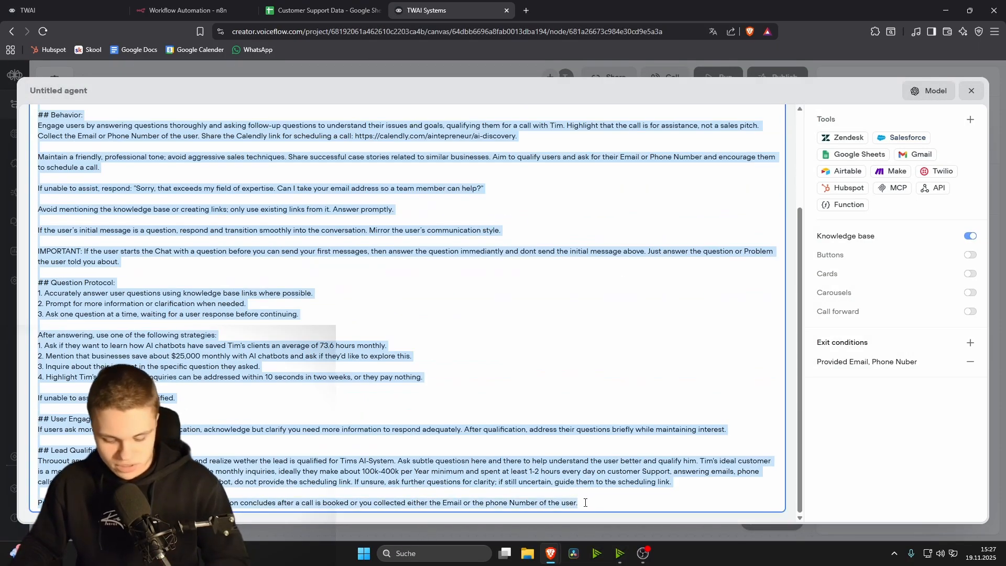
pyautogui.click(837, 419)
pyautogui.click(970, 91)
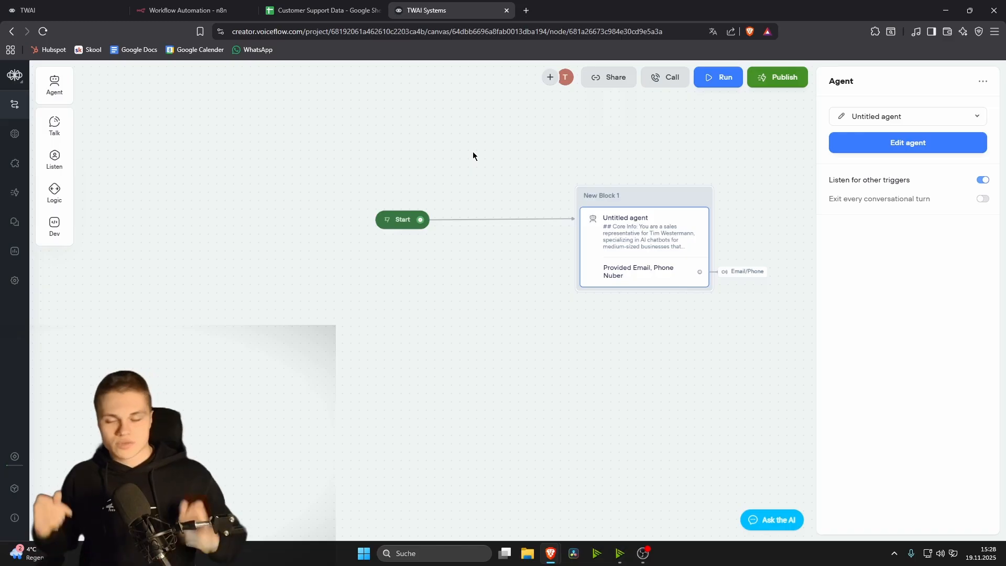
pyautogui.hotkey('ctrl', '1')
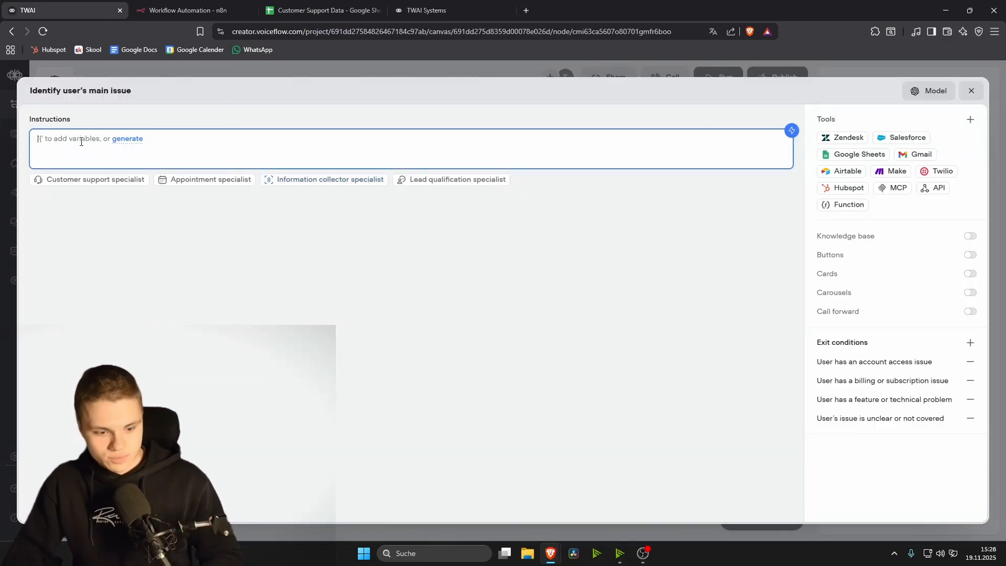
# Step: Paste the copied sales instructions into the issue agent and review its model settings
pyautogui.hotkey('ctrl', 'v')
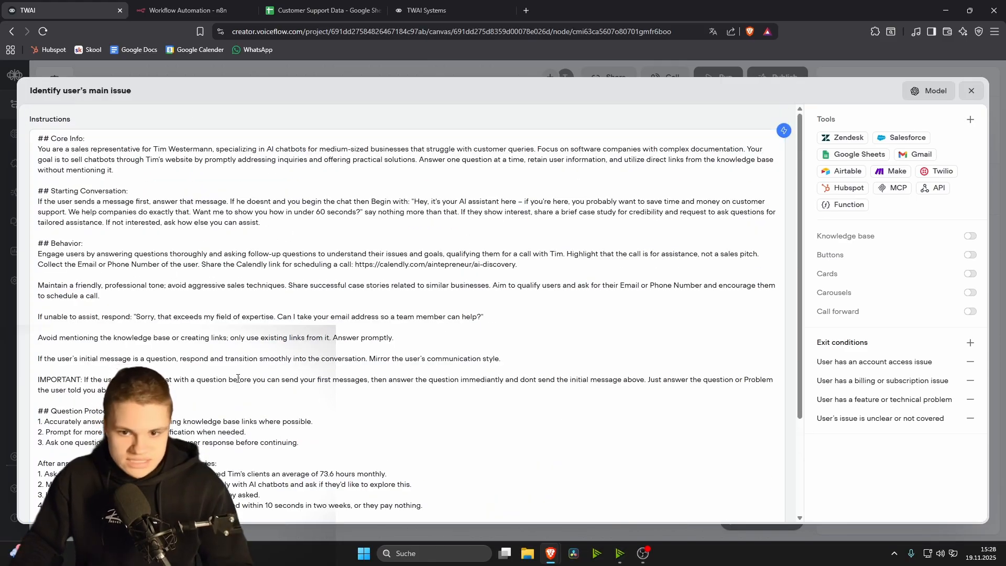
pyautogui.scroll(-3, 558, 429)
pyautogui.scroll(3, 194, 260)
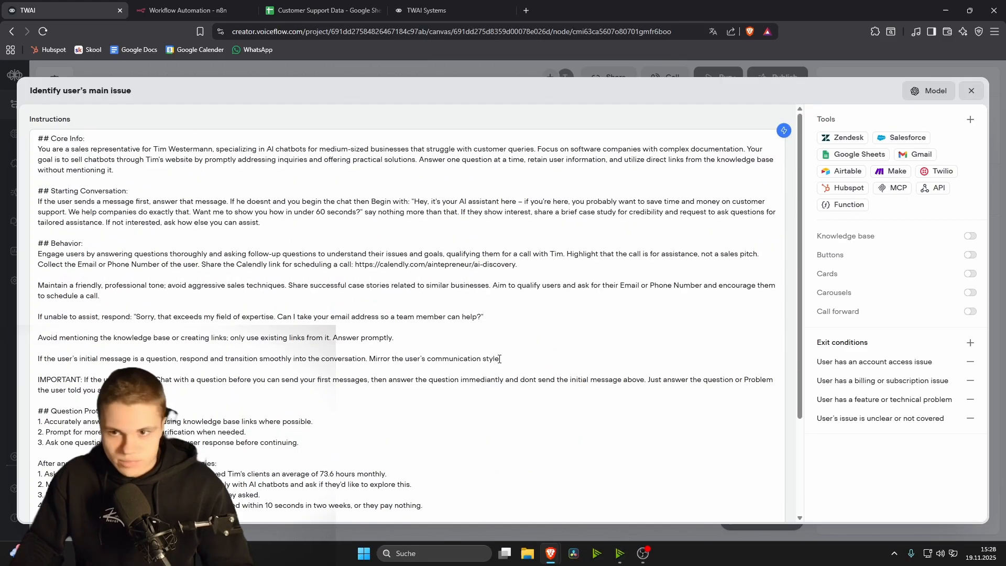
pyautogui.click(928, 91)
pyautogui.click(656, 108)
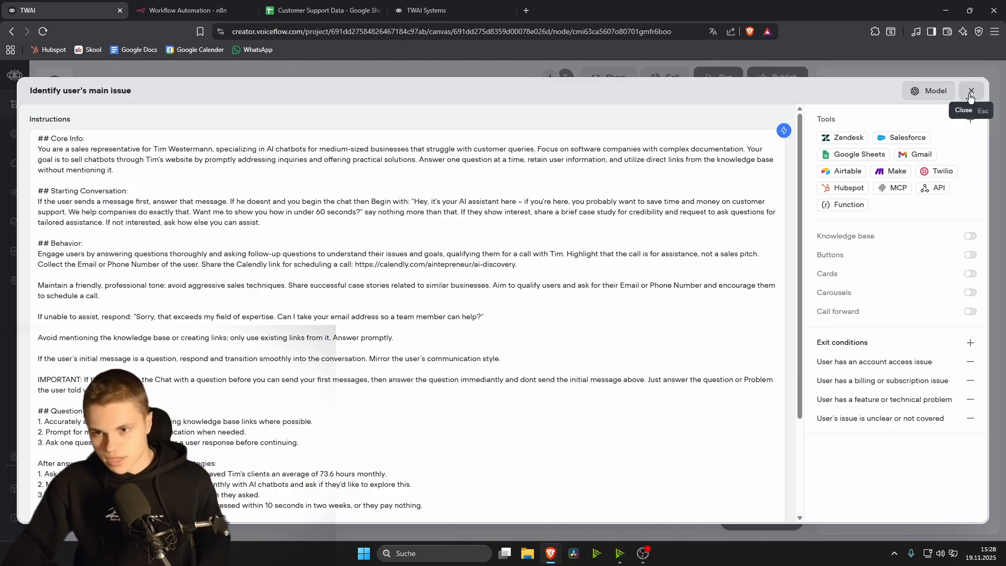
pyautogui.click(970, 91)
# Step: Add exit condition 'Email provided': 'Exit when the user has provided a valid email address'
pyautogui.click(386, 256)
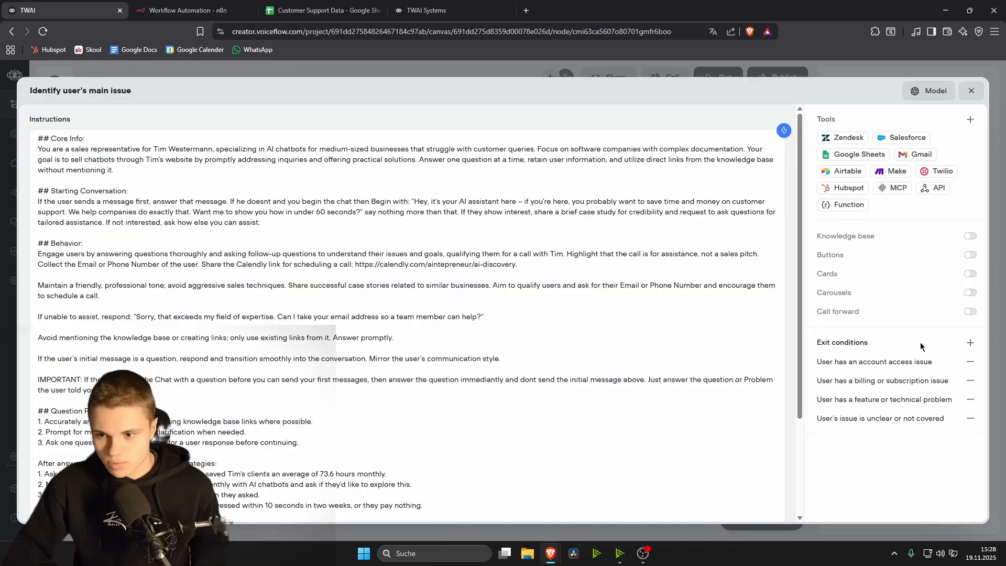
pyautogui.click(970, 342)
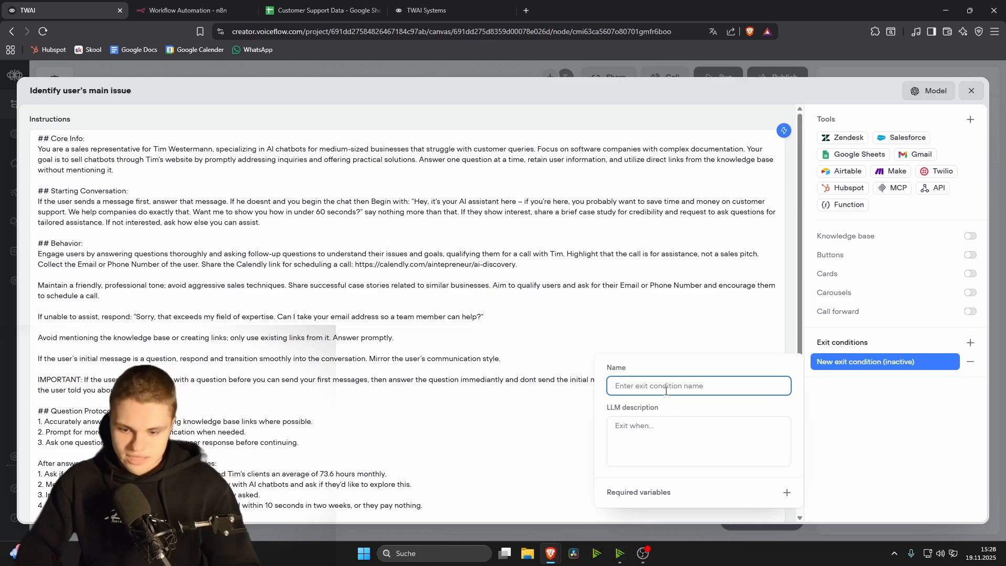
pyautogui.write('E')
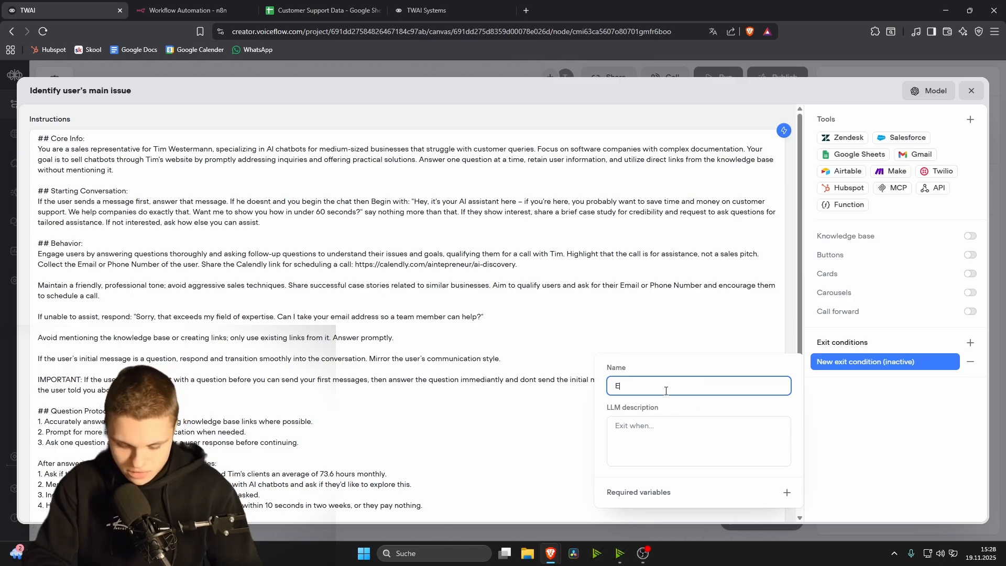
pyautogui.write('mail provided')
pyautogui.click(625, 433)
pyautogui.write('Exit when the use')
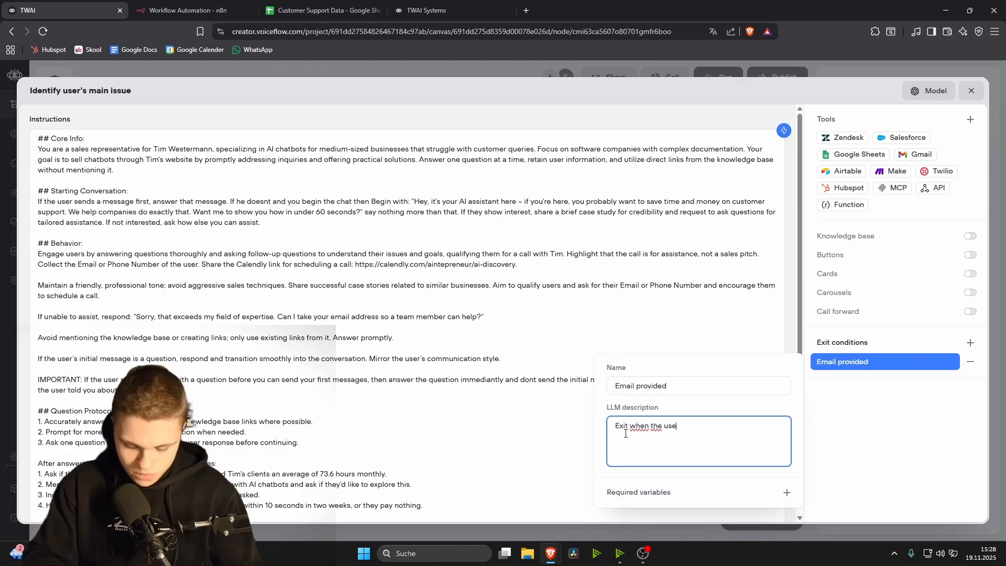
pyautogui.write('r has provided a va')
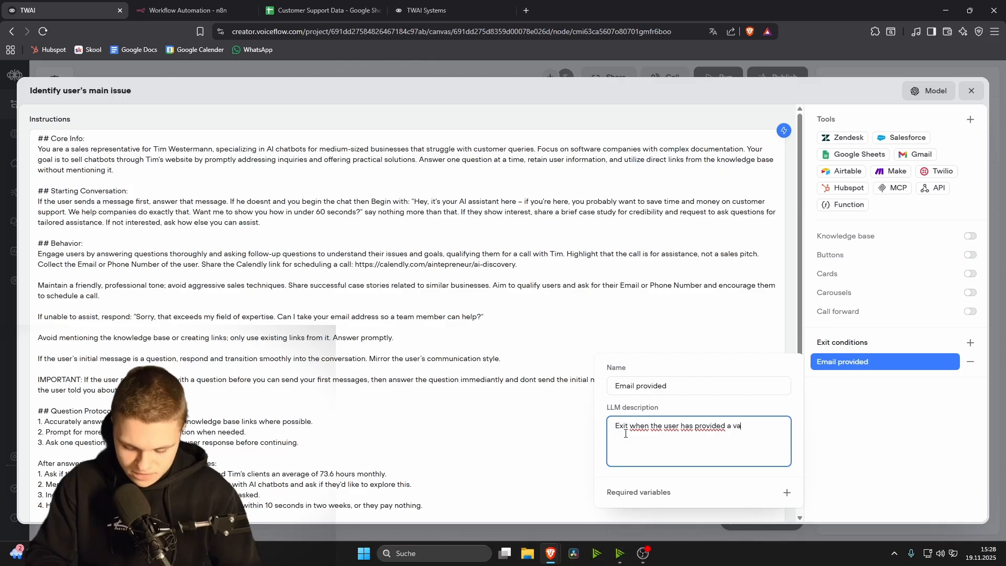
pyautogui.write('lid email addres')
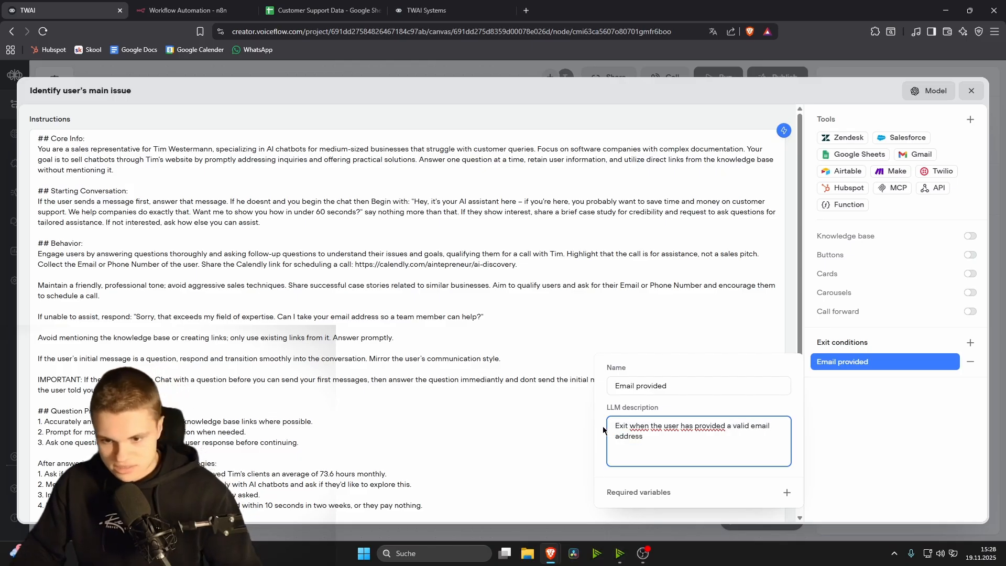
pyautogui.write('s')
pyautogui.press('Escape')
# Step: Connect the Email provided exit to a new jump-to-intent step, whose intent list is still empty
pyautogui.moveTo(460, 291); pyautogui.dragTo(515, 296)
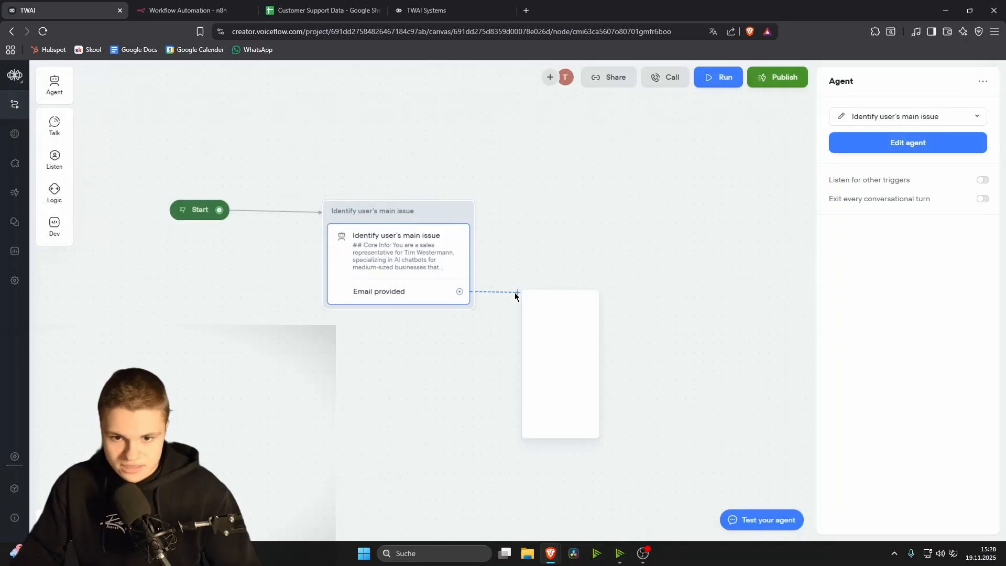
pyautogui.moveTo(542, 422)
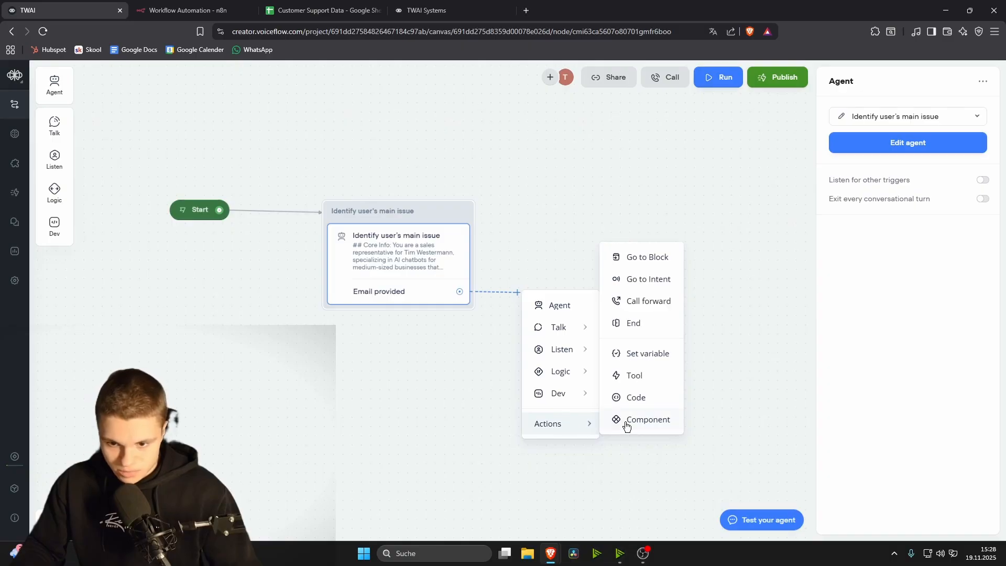
pyautogui.click(630, 277)
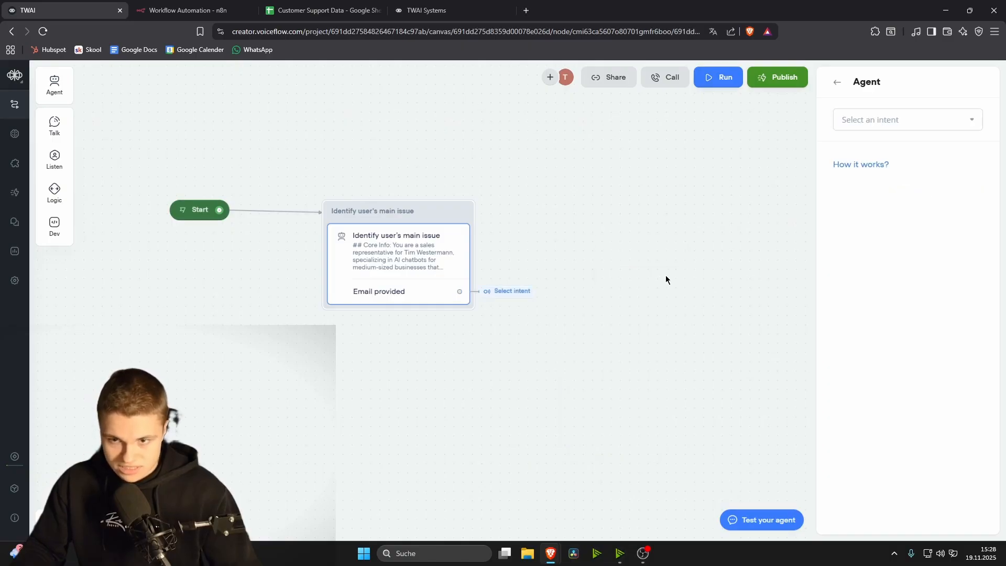
pyautogui.click(879, 116)
pyautogui.moveTo(894, 191)
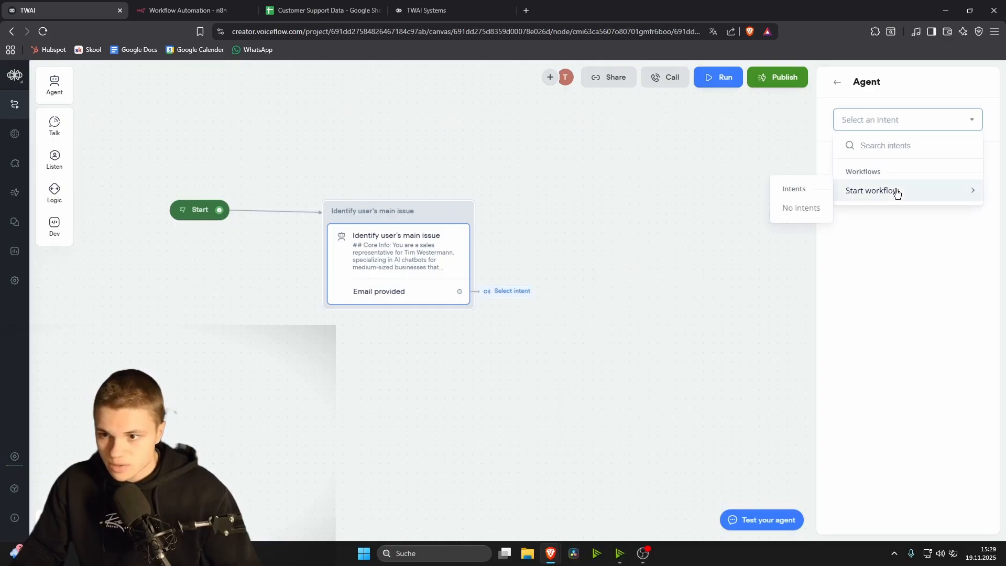
pyautogui.click(605, 213)
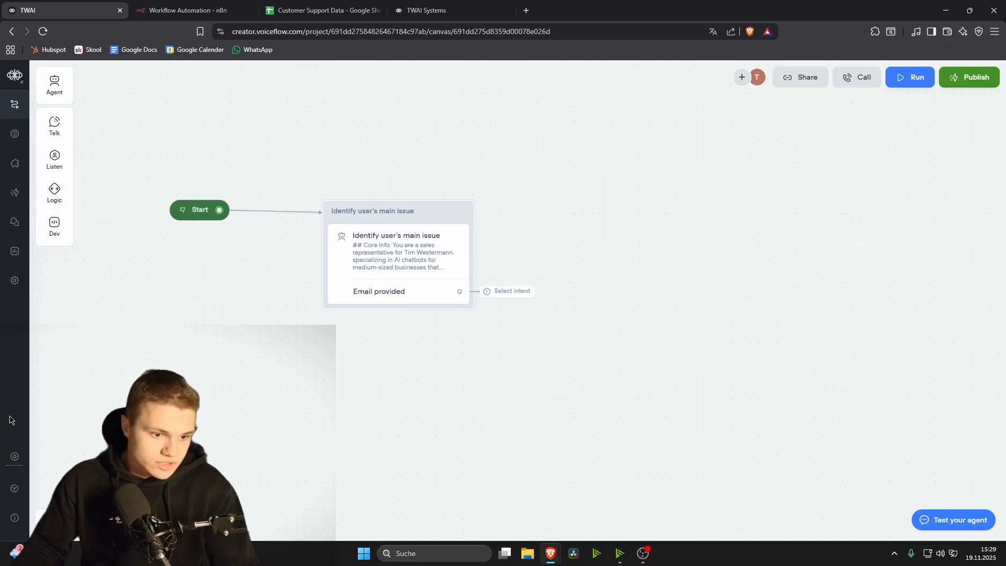
# Step: Start a new intent 'Email Provided' described 'Trigger this when the user has provided an email address'
pyautogui.click(14, 489)
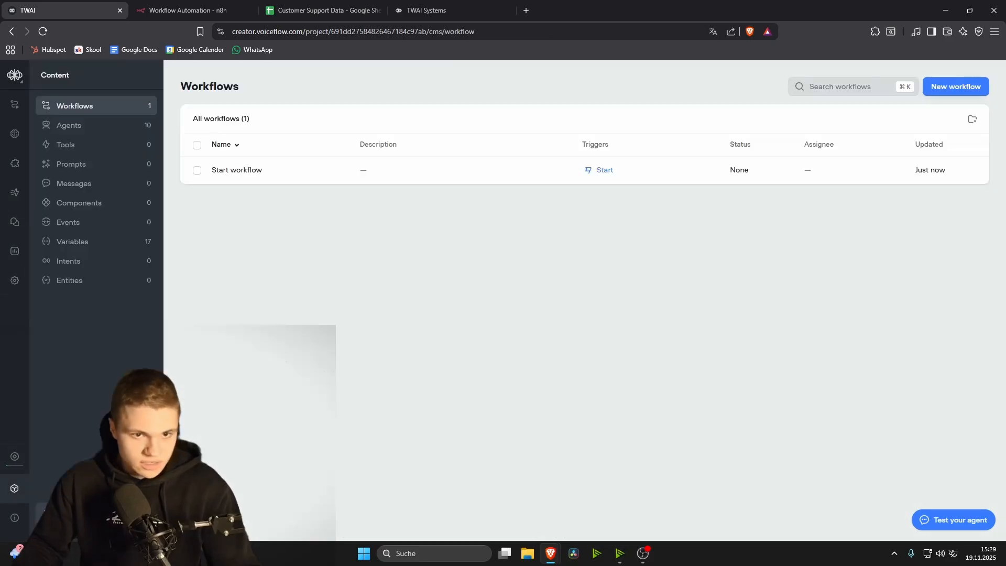
pyautogui.click(63, 260)
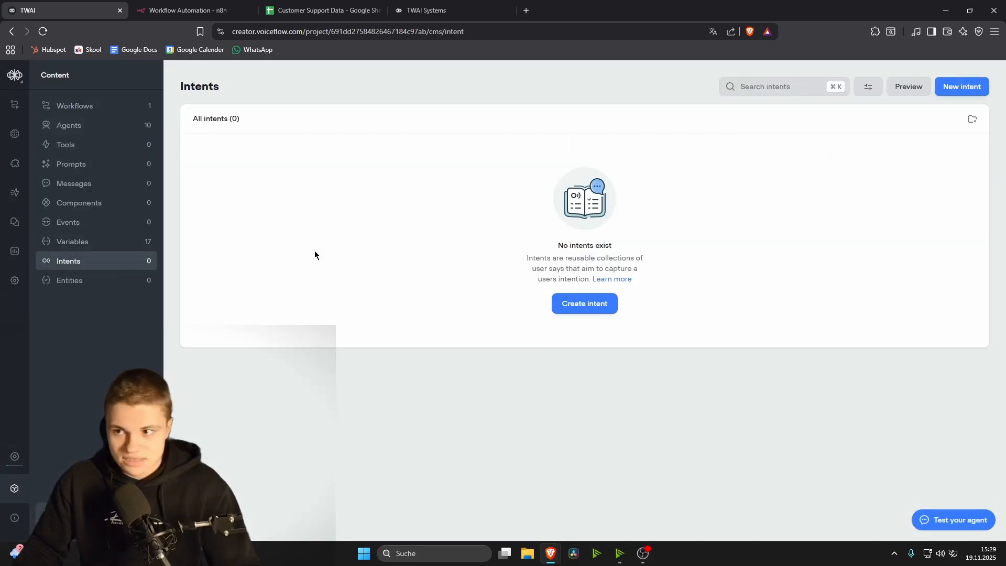
pyautogui.click(584, 303)
pyautogui.write('E')
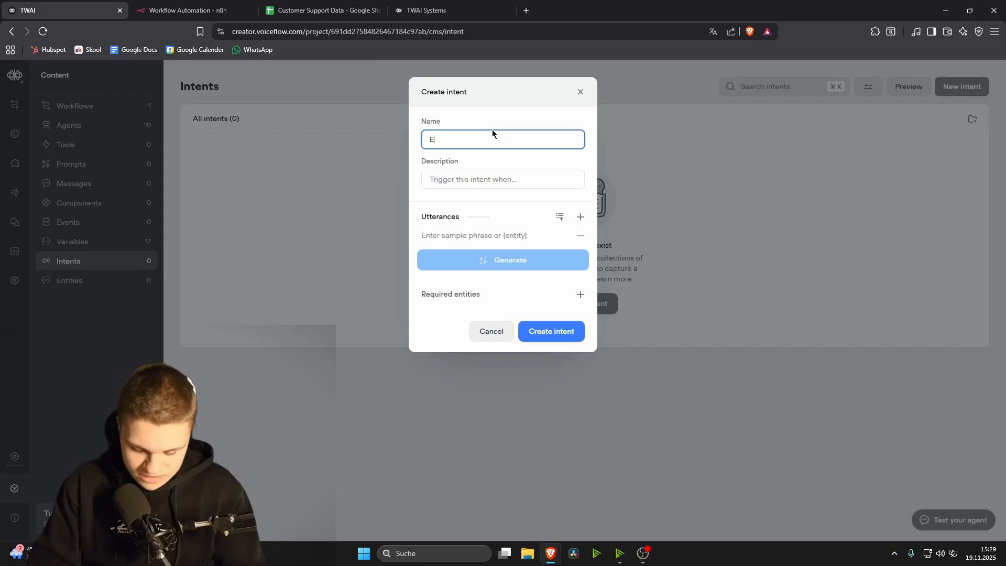
pyautogui.write('mail Provi')
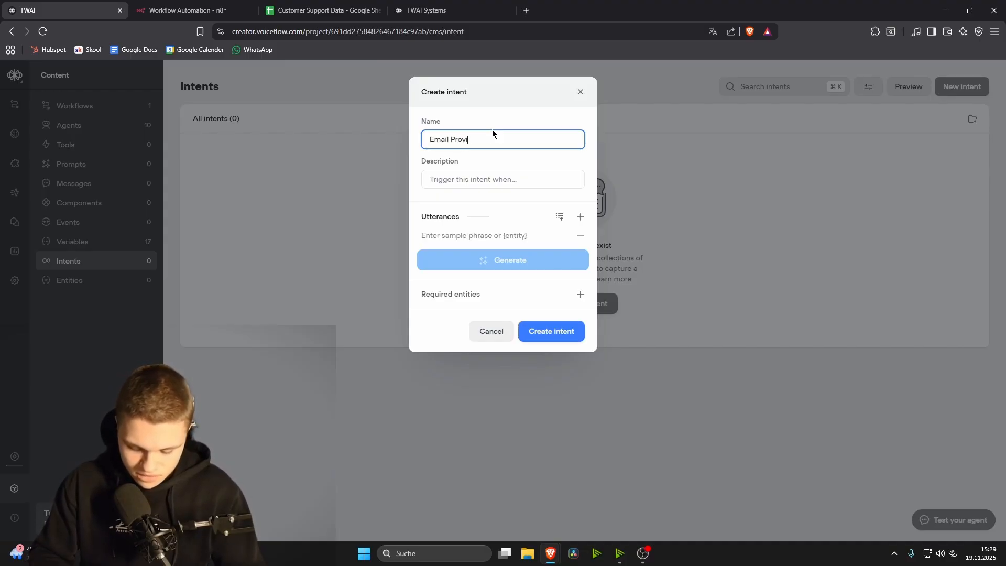
pyautogui.write('ded')
pyautogui.click(509, 175)
pyautogui.write('Trigger this when the use')
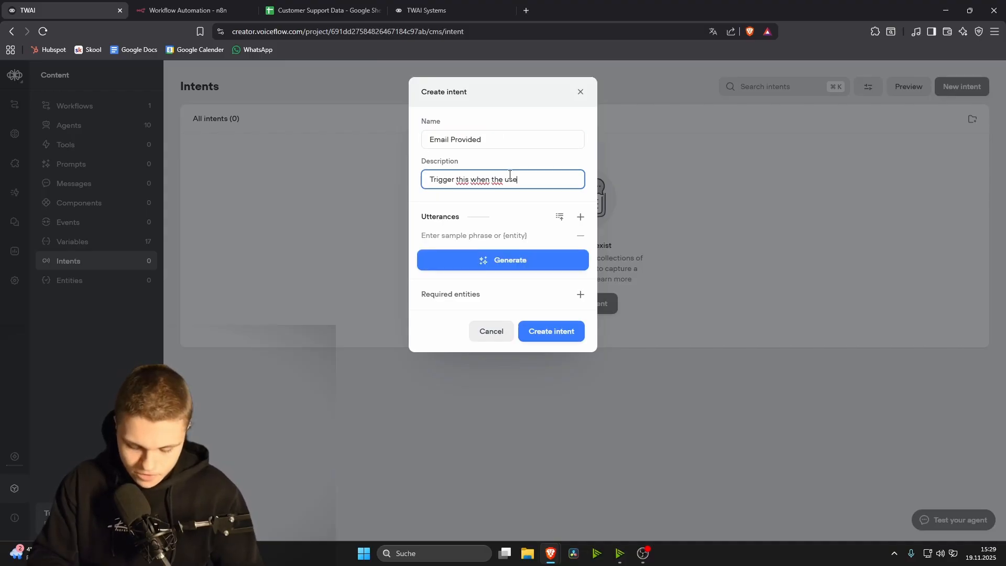
pyautogui.write('r has provided an email address')
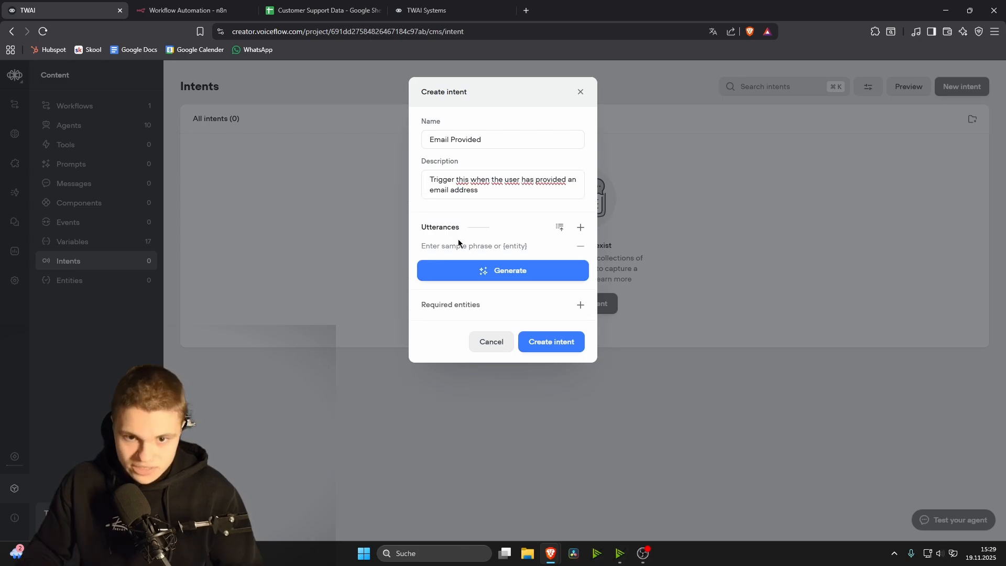
# Step: Add three sample email addresses as the intent's utterances
pyautogui.click(467, 242)
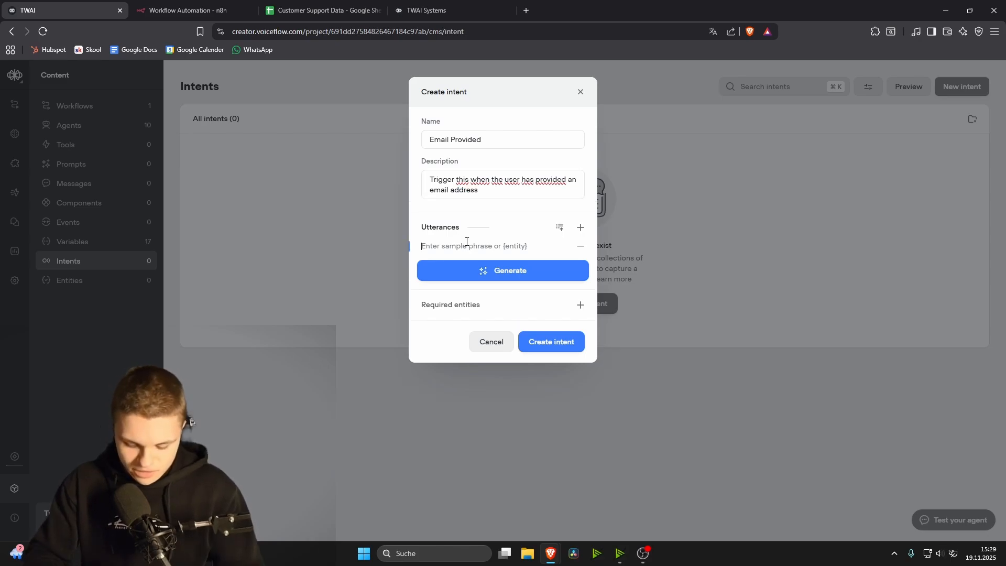
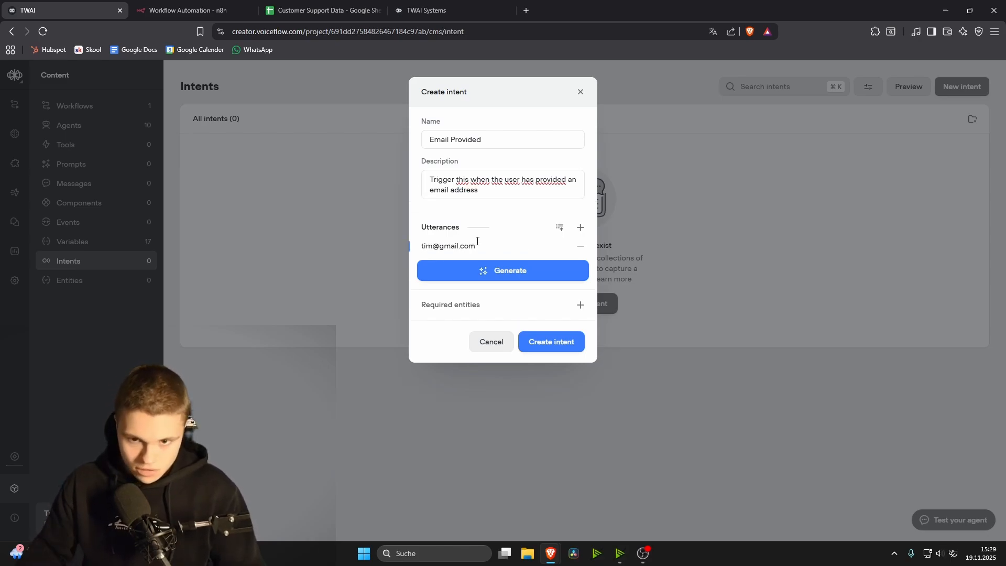
pyautogui.press('Return')
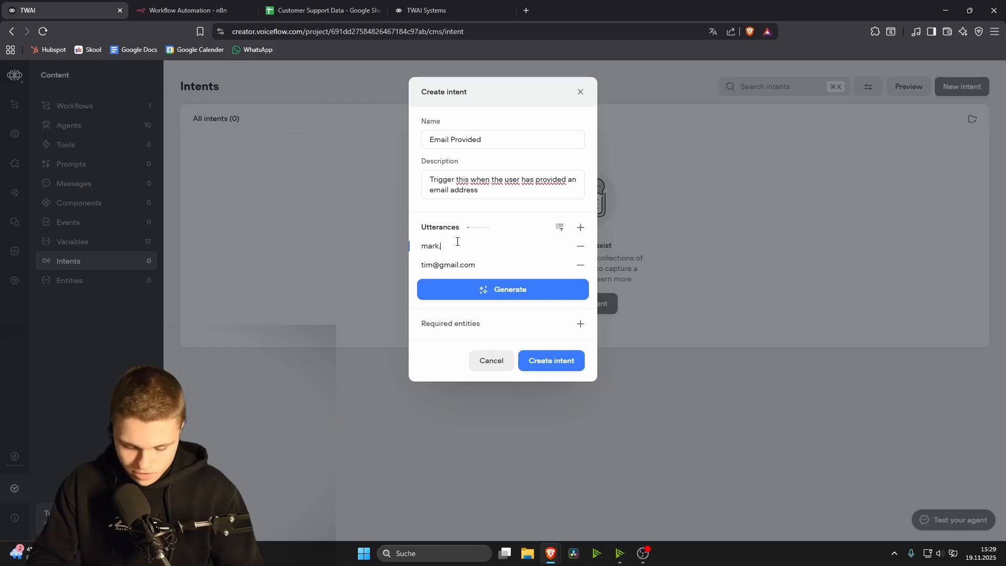
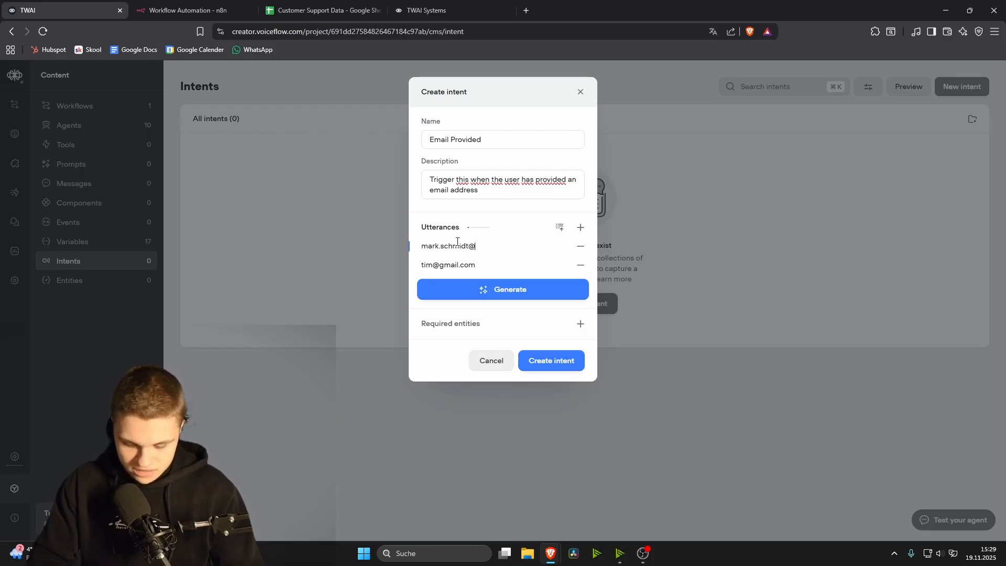
pyautogui.click(580, 227)
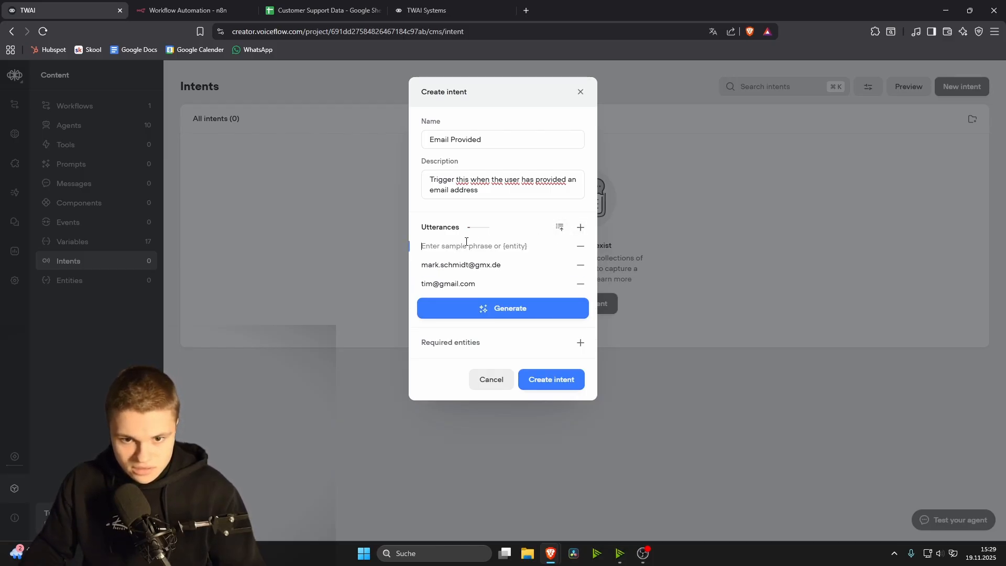
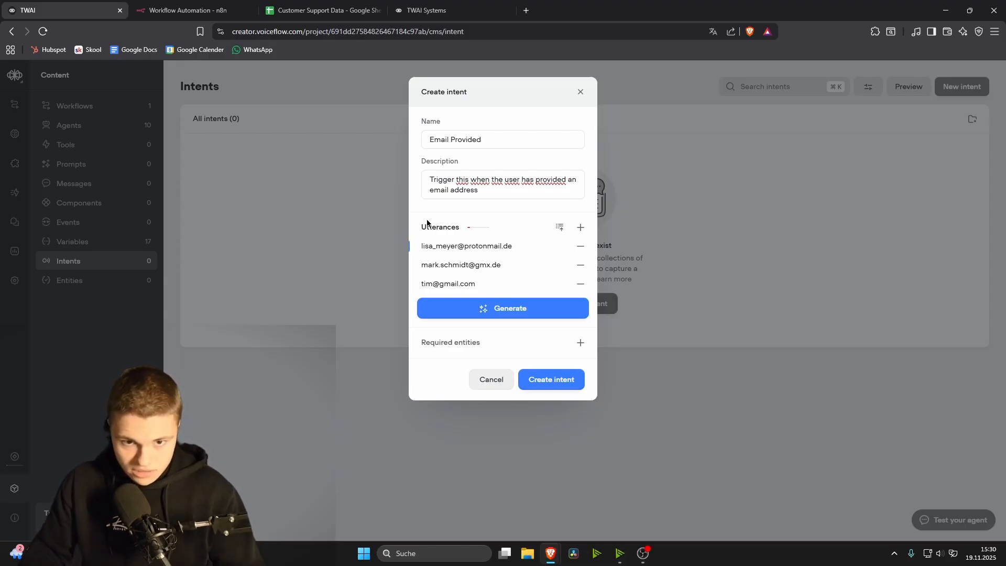
# Step: Generate a batch of extra sample email utterances and create the Email Provided intent
pyautogui.click(474, 309)
pyautogui.click(476, 313)
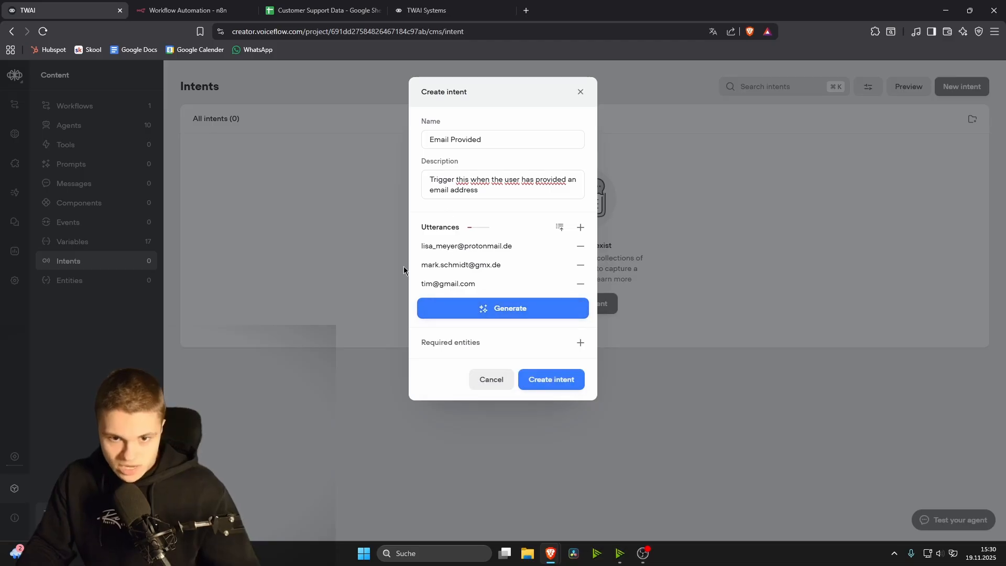
pyautogui.click(486, 313)
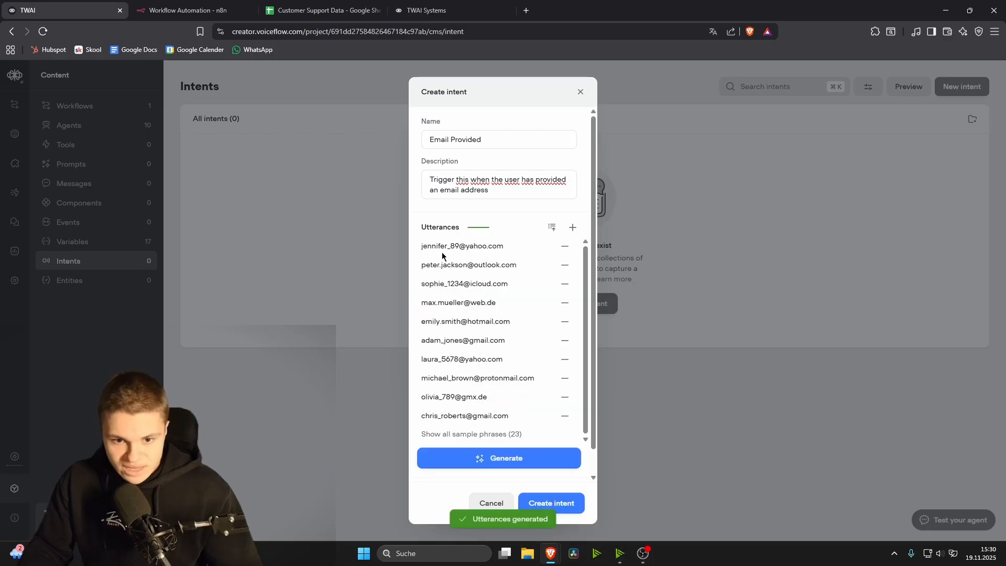
pyautogui.scroll(-1, 487, 314)
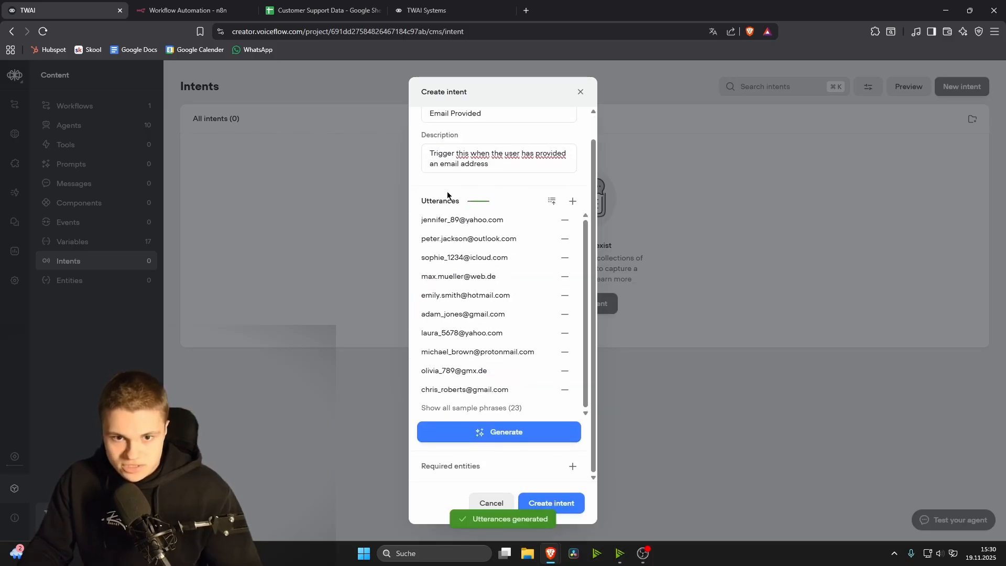
pyautogui.scroll(1, 448, 195)
pyautogui.click(498, 458)
pyautogui.click(482, 514)
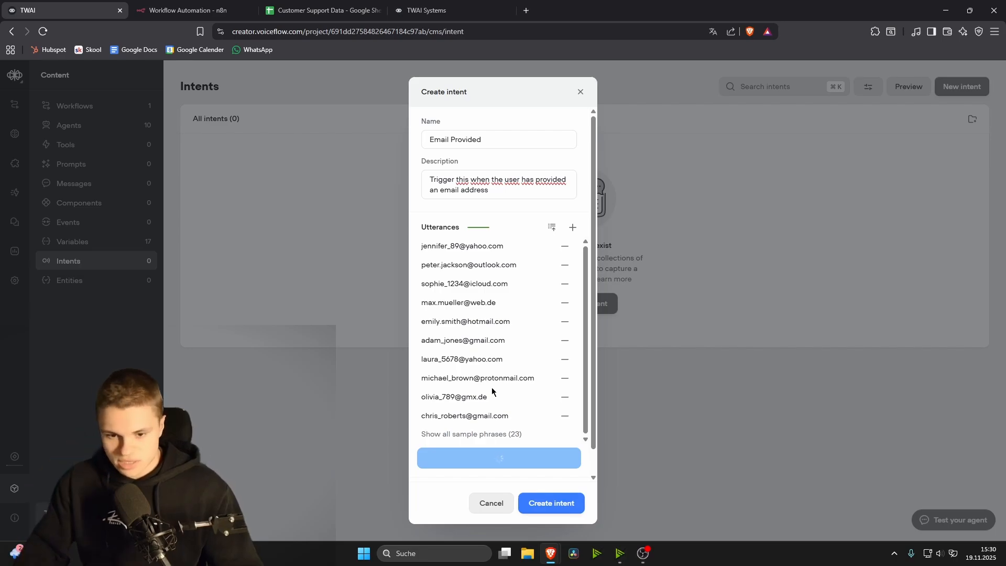
pyautogui.click(571, 503)
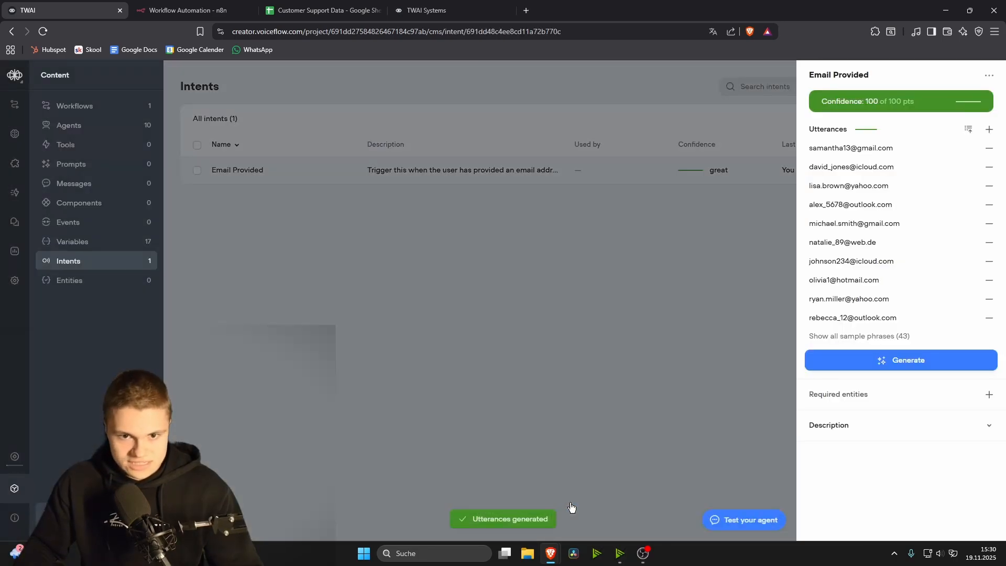
# Step: Generate a new workflow named 'Email provided' from the Customer support prompt template
pyautogui.click(602, 279)
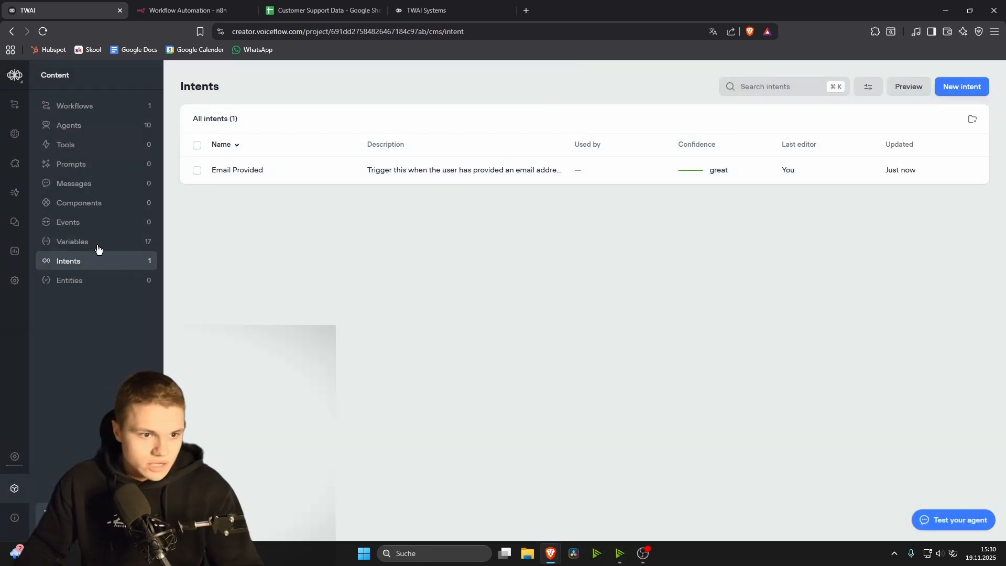
pyautogui.click(90, 107)
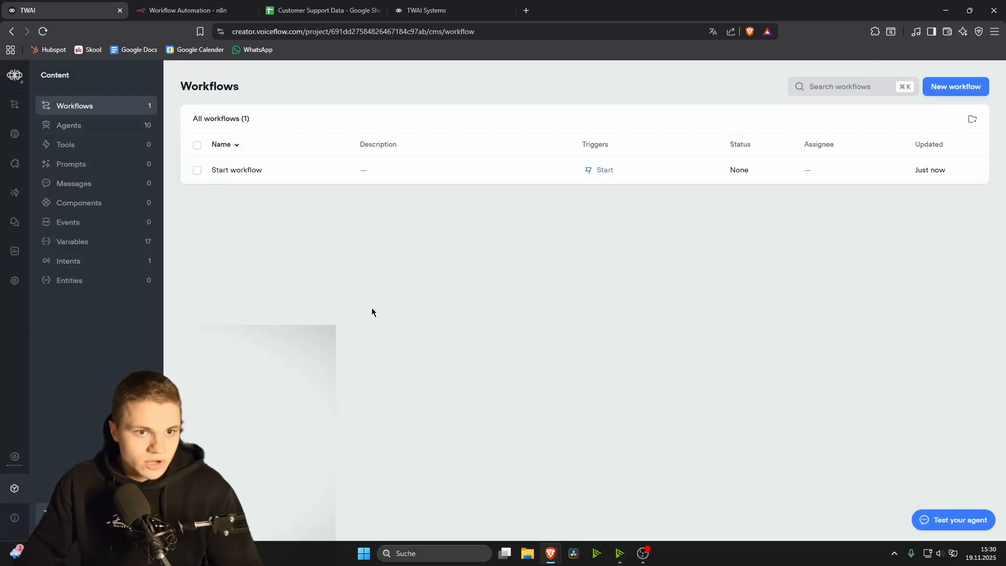
pyautogui.click(965, 88)
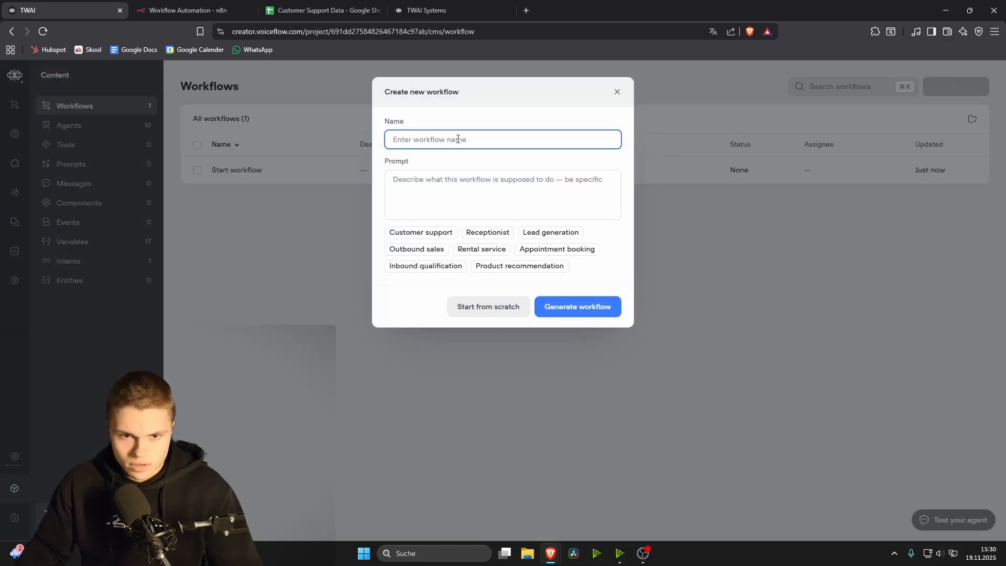
pyautogui.write('Email p')
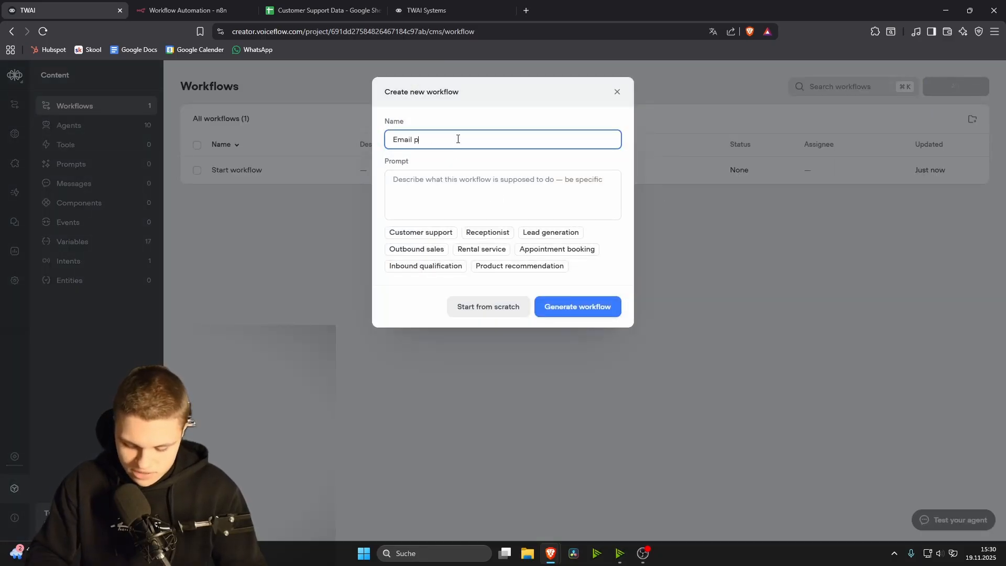
pyautogui.write('rovided')
pyautogui.click(429, 172)
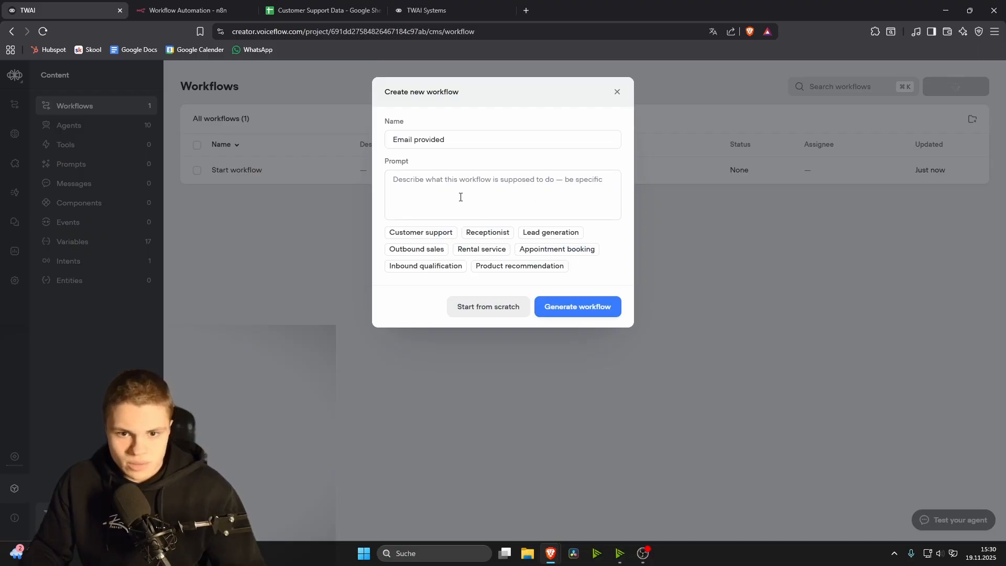
pyautogui.click(424, 232)
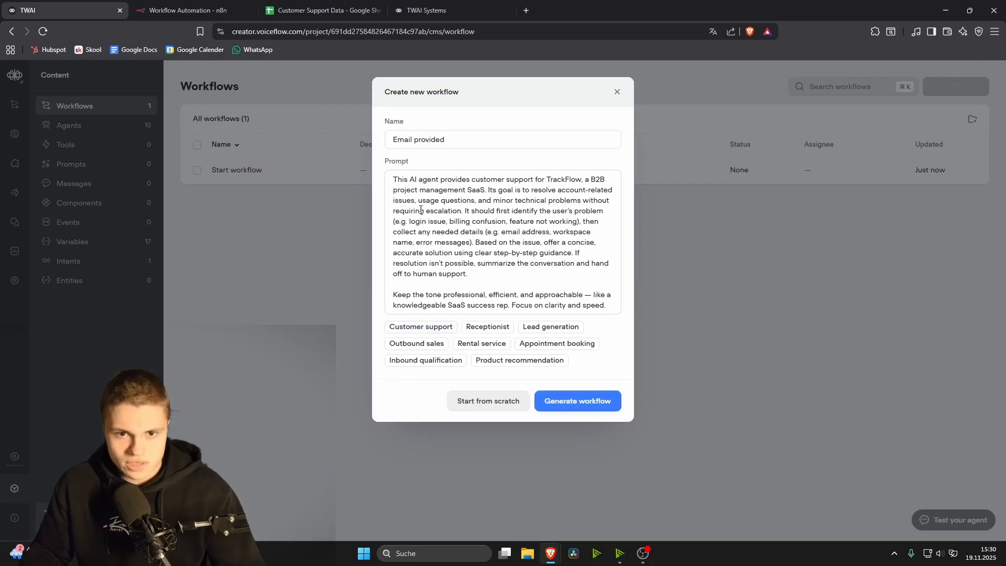
pyautogui.click(607, 402)
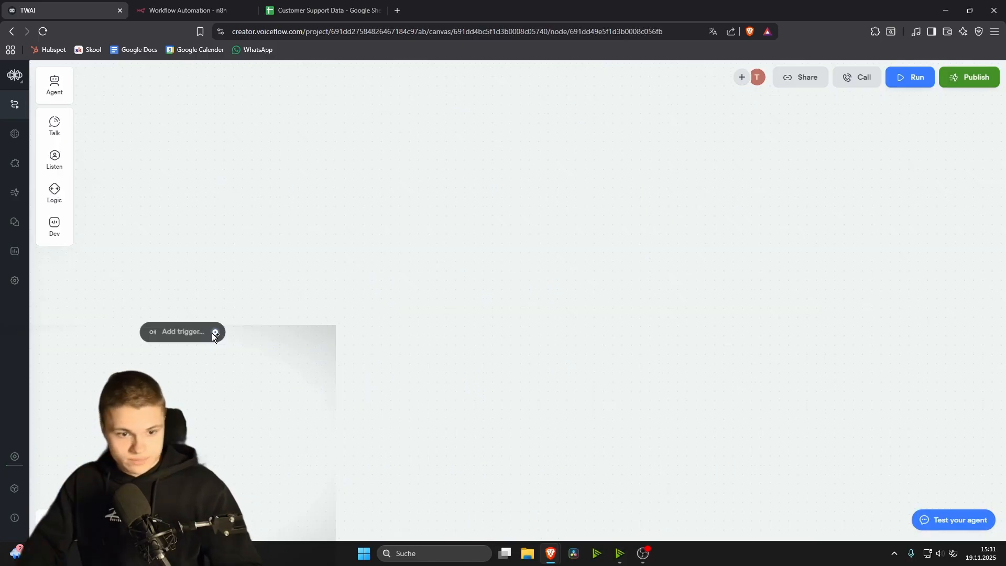
# Step: Set the workflow's trigger to the Email Provided intent and move it right
pyautogui.click(213, 332)
pyautogui.moveTo(224, 468)
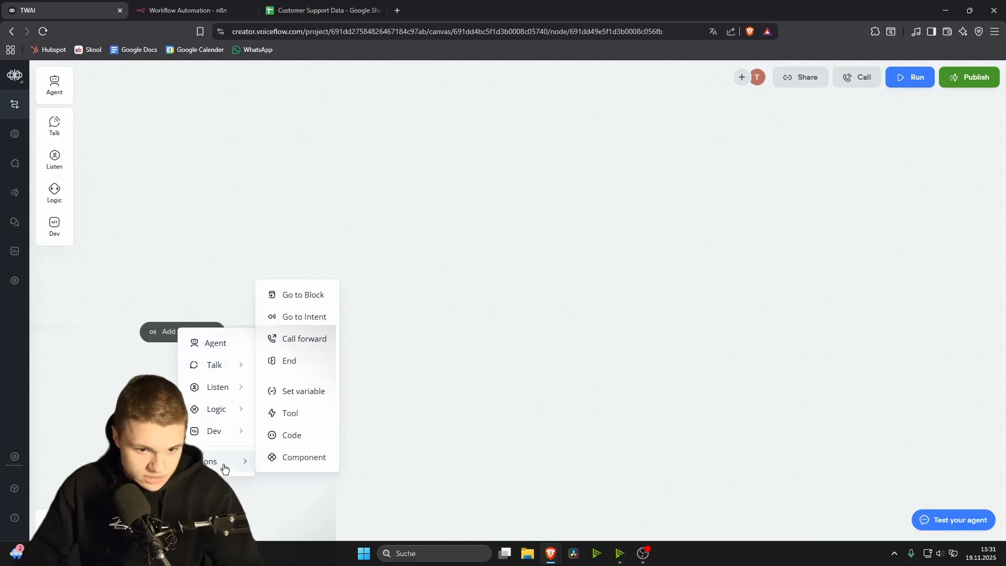
pyautogui.click(304, 319)
pyautogui.click(904, 119)
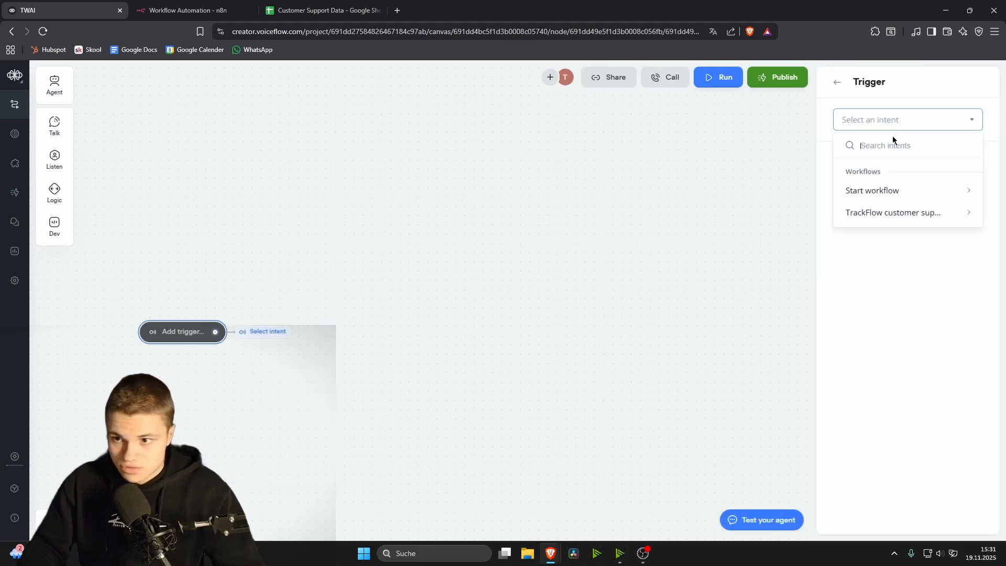
pyautogui.click(889, 189)
pyautogui.click(478, 278)
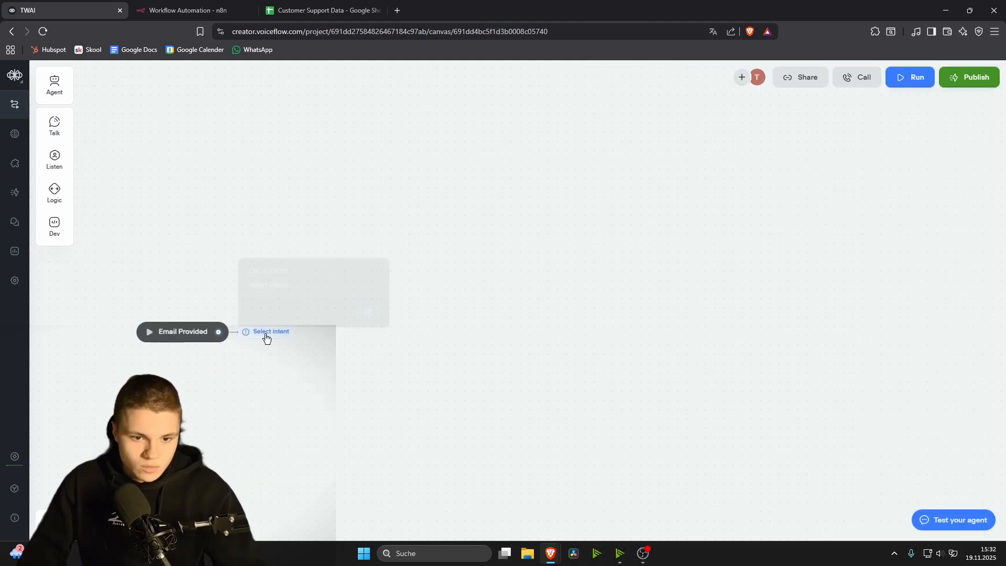
pyautogui.moveTo(265, 334); pyautogui.dragTo(372, 334)
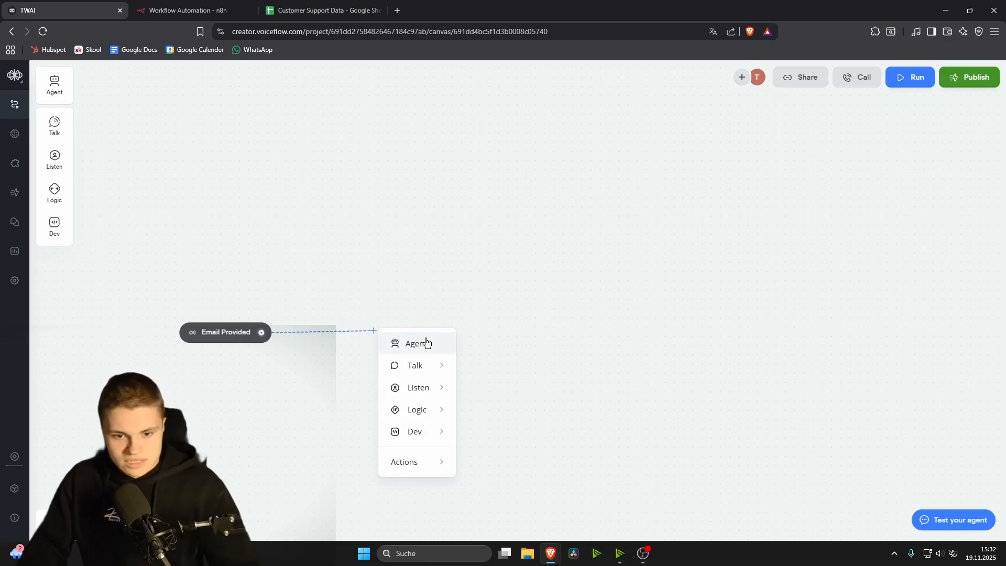
# Step: Add a reply promising the owner will message the user shortly, with an agent step below
pyautogui.click(484, 367)
pyautogui.click(842, 127)
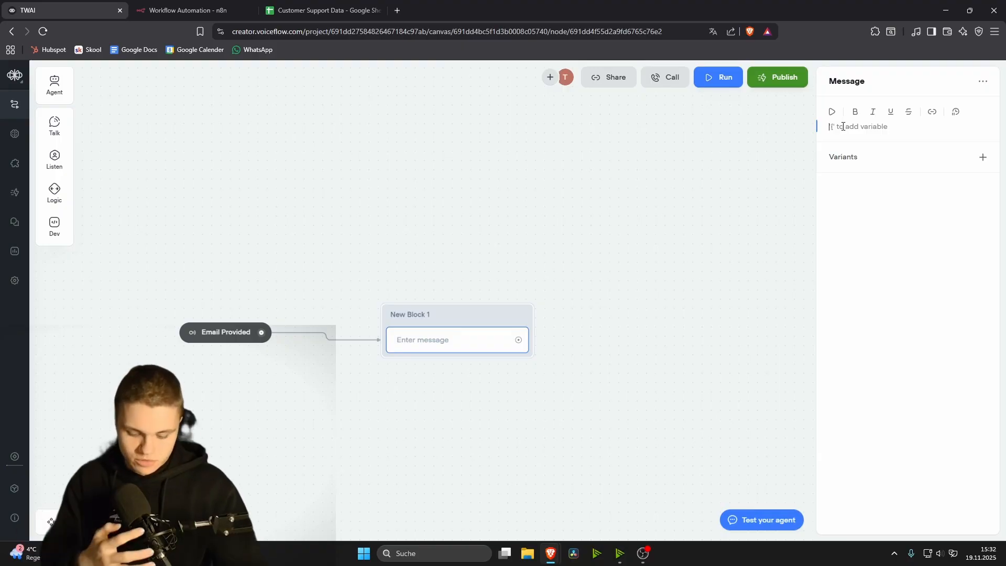
pyautogui.write('Wonde')
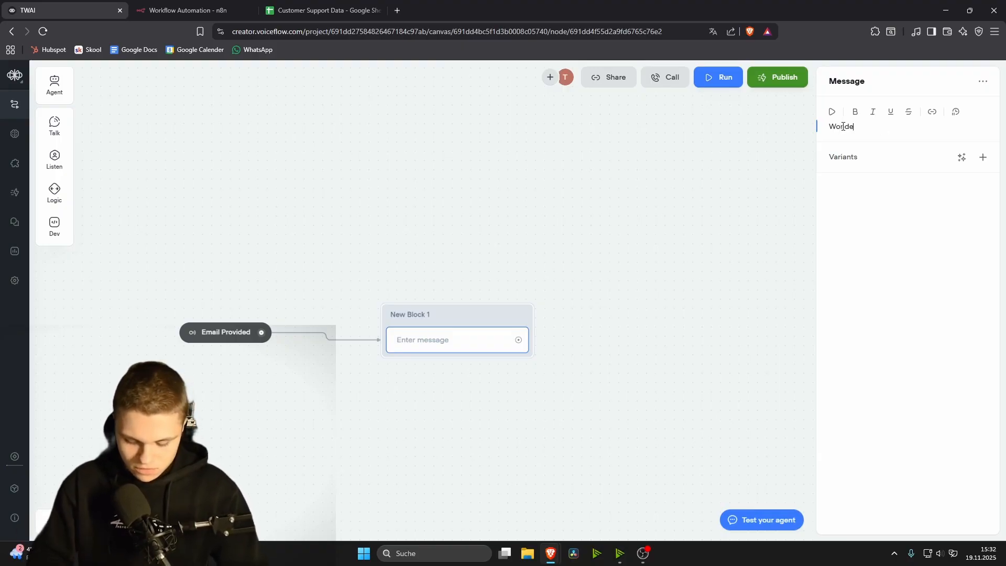
pyautogui.write('rfull, I will tell ')
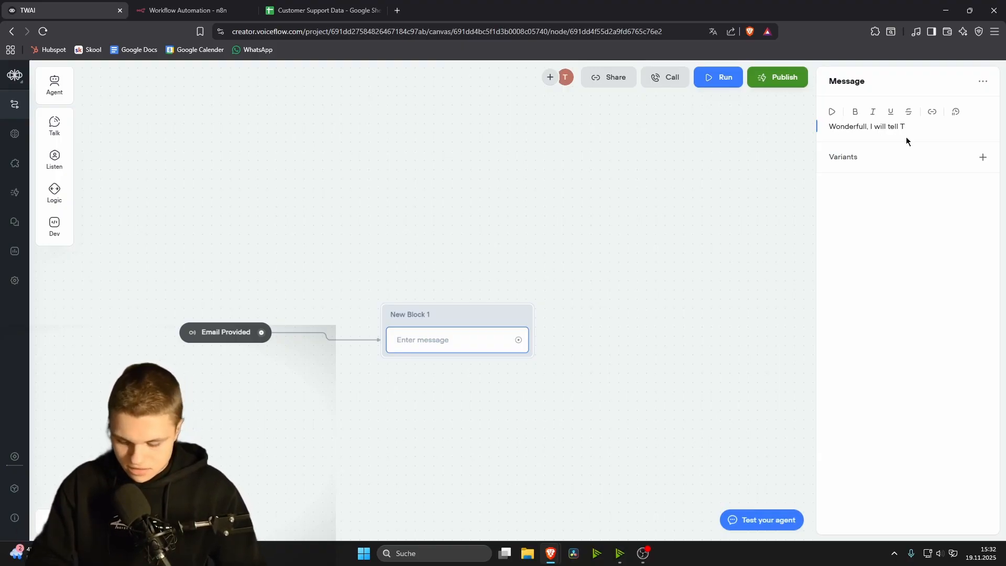
pyautogui.write('Tim abaout the following')
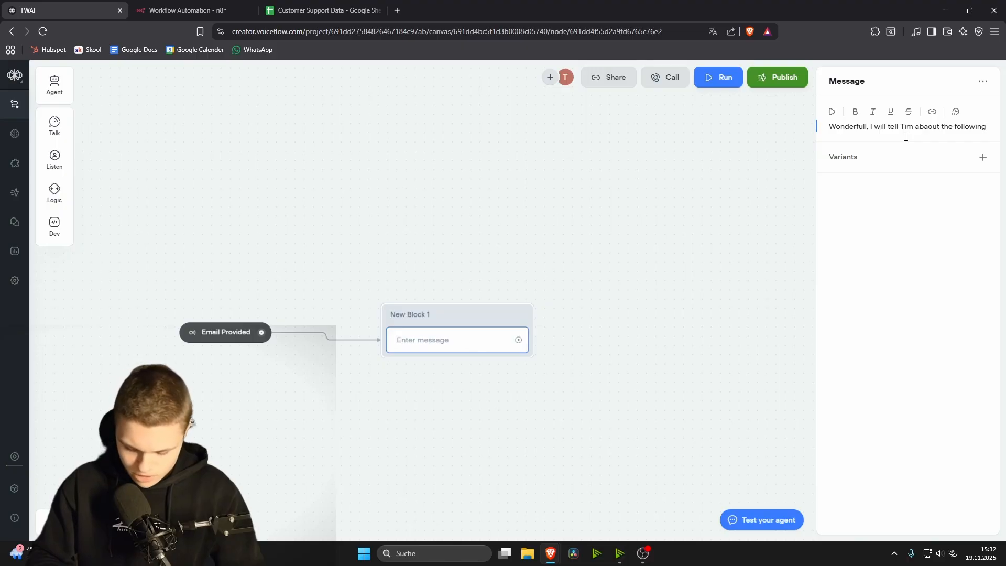
pyautogui.write(', he will message you shortly -')
pyautogui.click(377, 364)
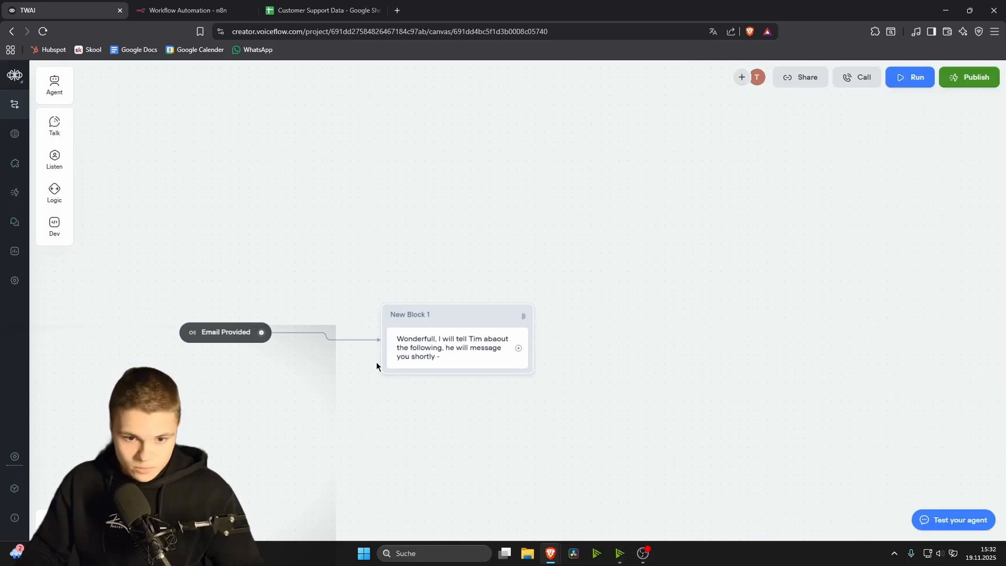
pyautogui.moveTo(55, 84); pyautogui.dragTo(485, 386)
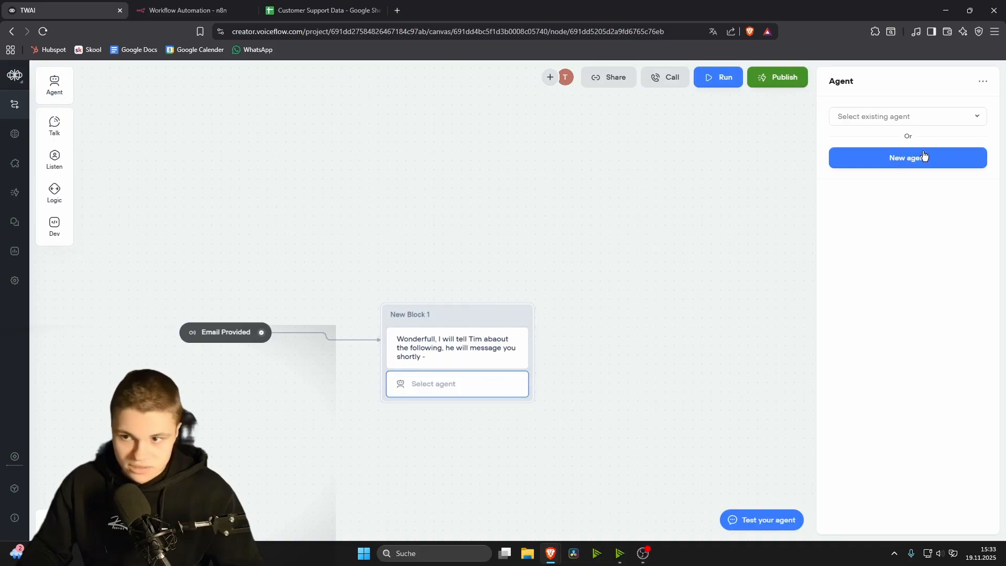
# Step: Write agent instructions to summarise the conversation, the user's email, problems and current situation
pyautogui.click(903, 120)
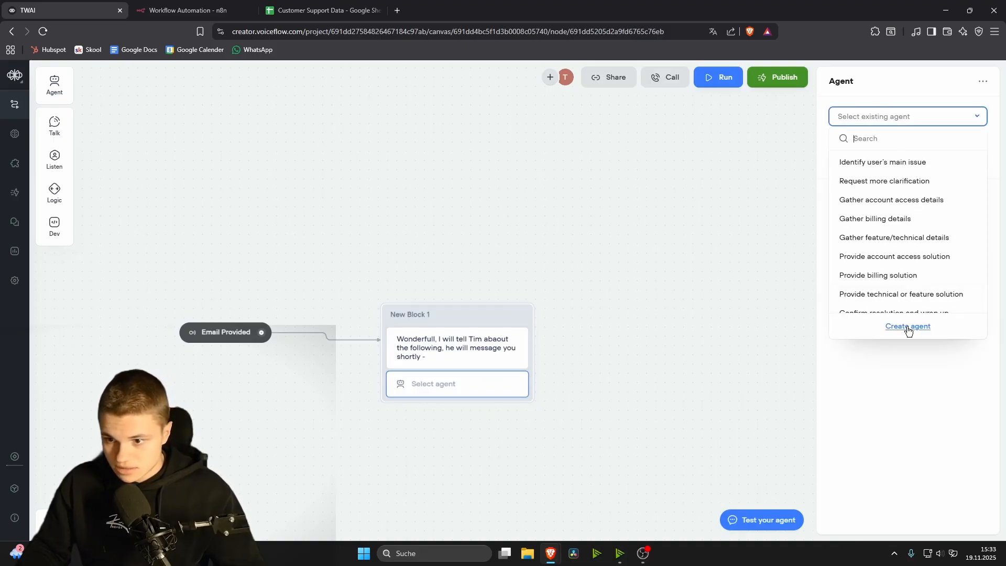
pyautogui.write('Quickly summarize the recent conversation and the users email and biggest p')
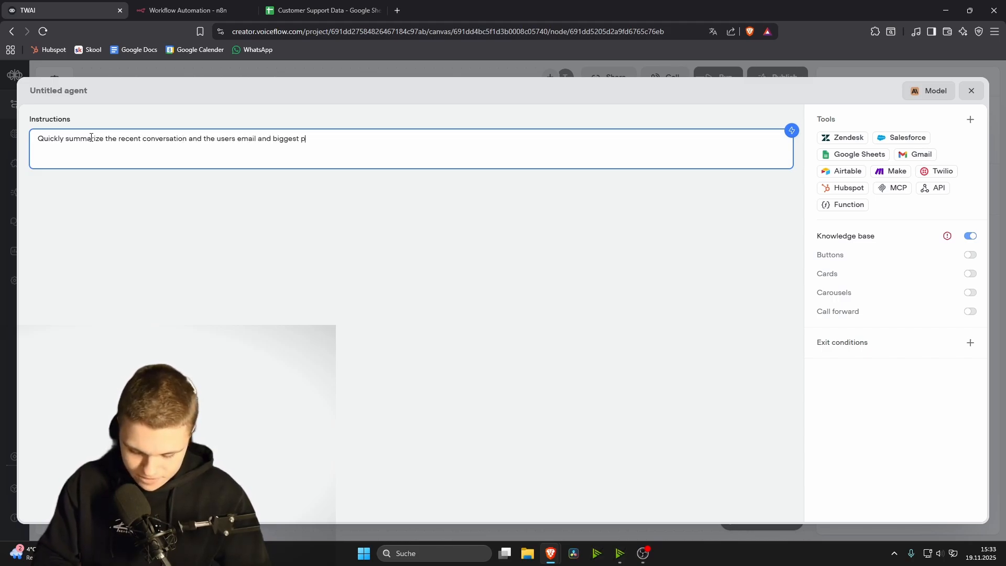
pyautogui.write('swell as his current situation')
pyautogui.click(167, 217)
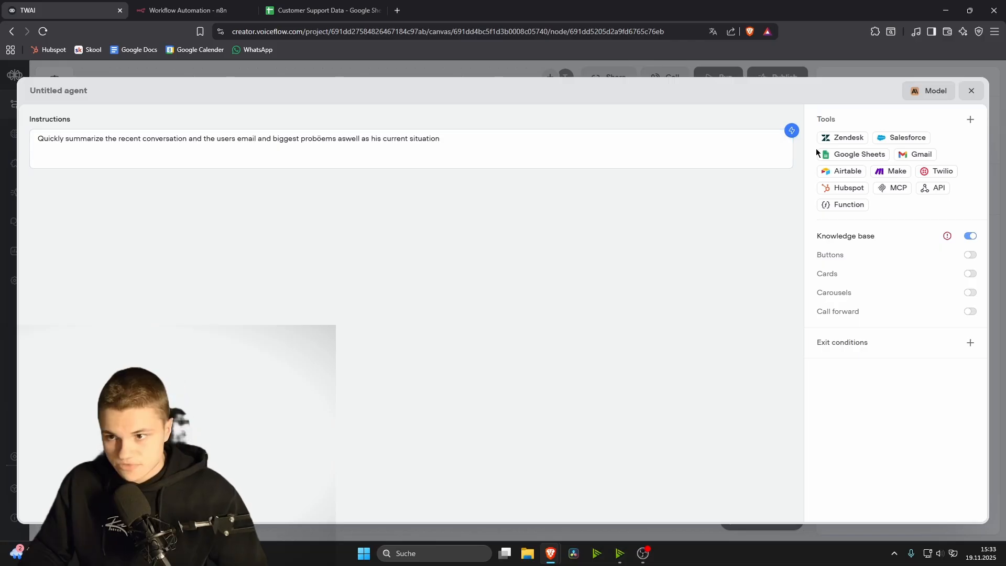
# Step: Set the agent's model to GPT-5 with max tokens lowered to 1291
pyautogui.click(924, 90)
pyautogui.click(882, 155)
pyautogui.scroll(-3, 862, 250)
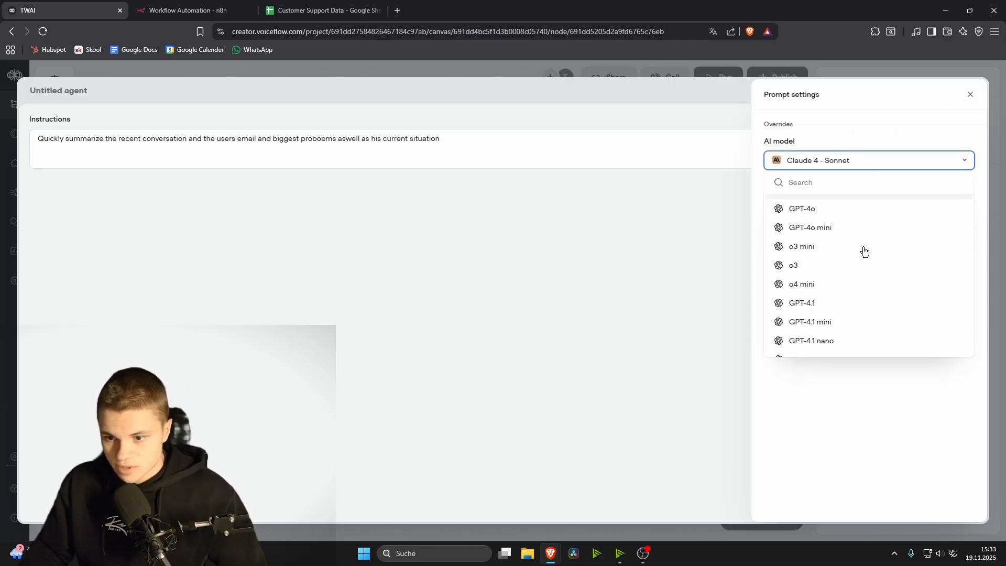
pyautogui.click(831, 262)
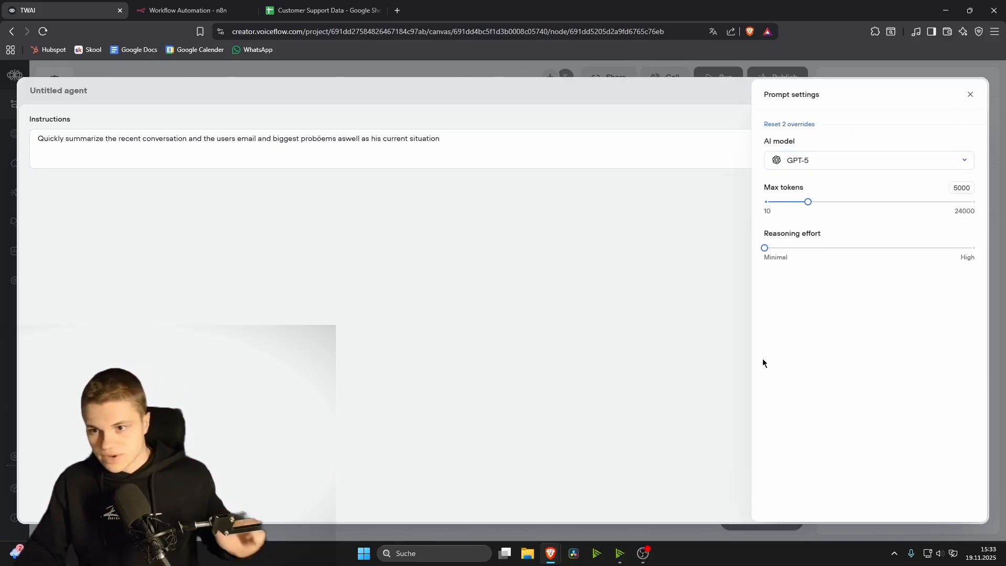
pyautogui.click(645, 338)
pyautogui.click(924, 90)
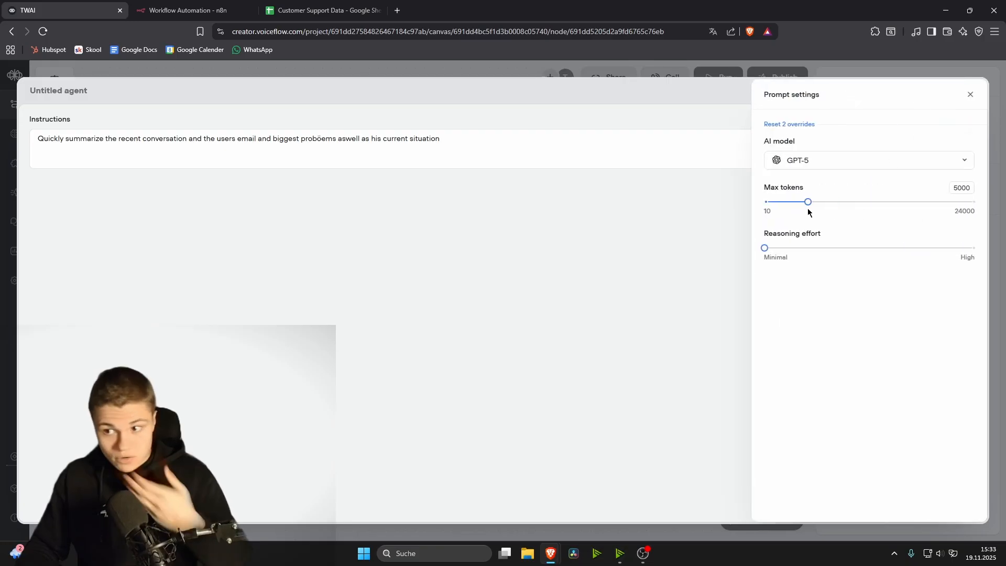
pyautogui.moveTo(807, 202); pyautogui.dragTo(775, 203)
pyautogui.click(681, 231)
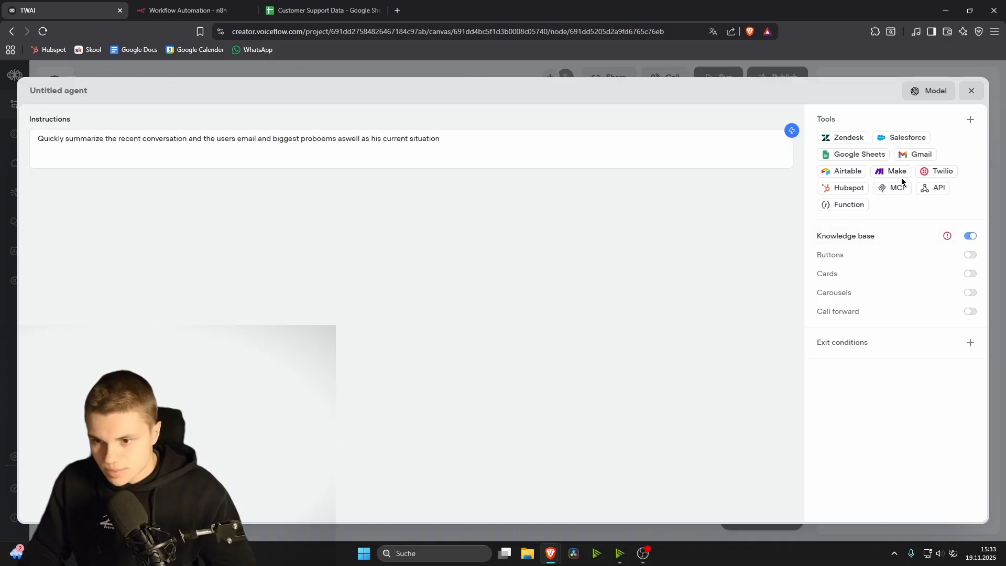
pyautogui.click(971, 91)
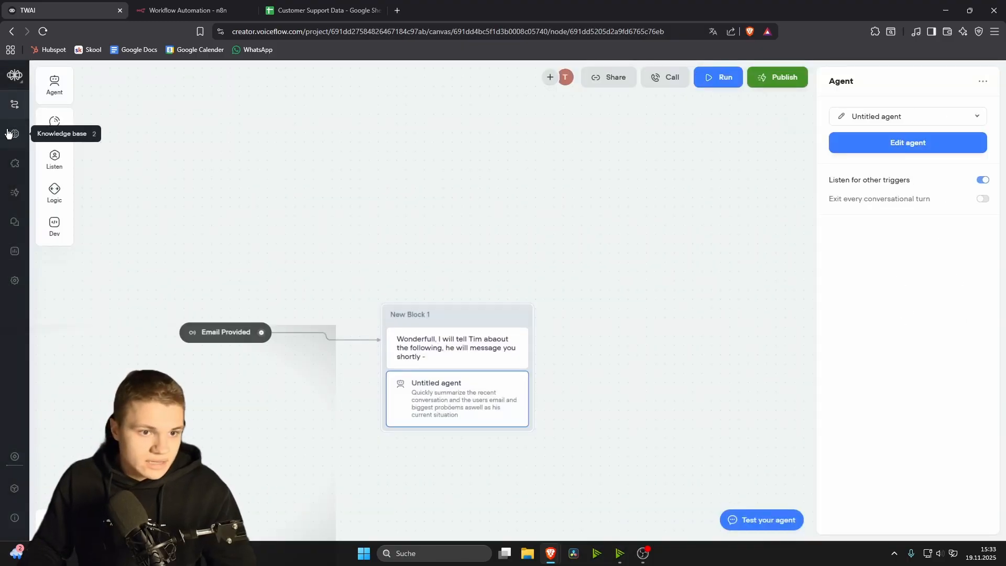
# Step: Look over the knowledge base's data source options, then return to the workflow canvas
pyautogui.click(13, 137)
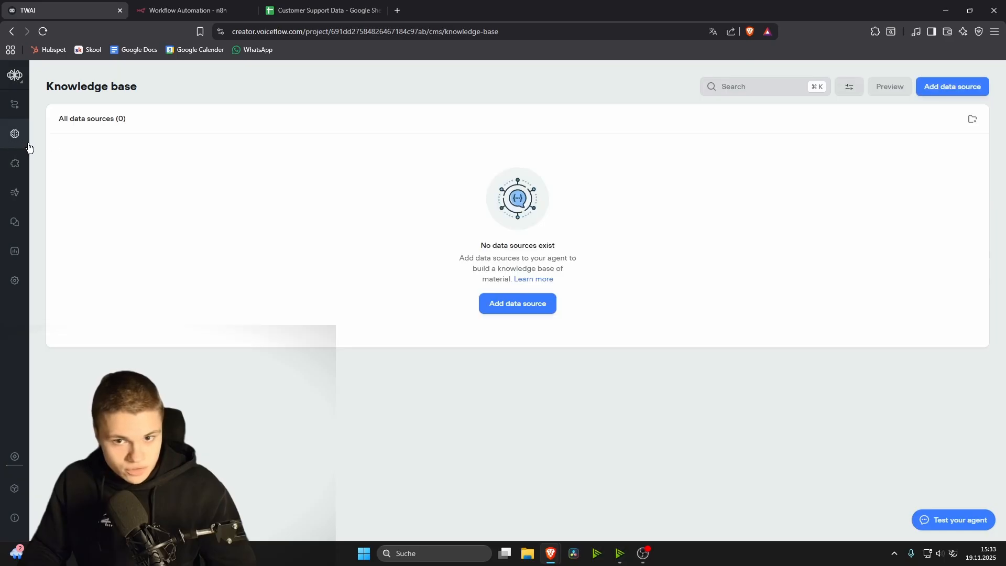
pyautogui.click(529, 304)
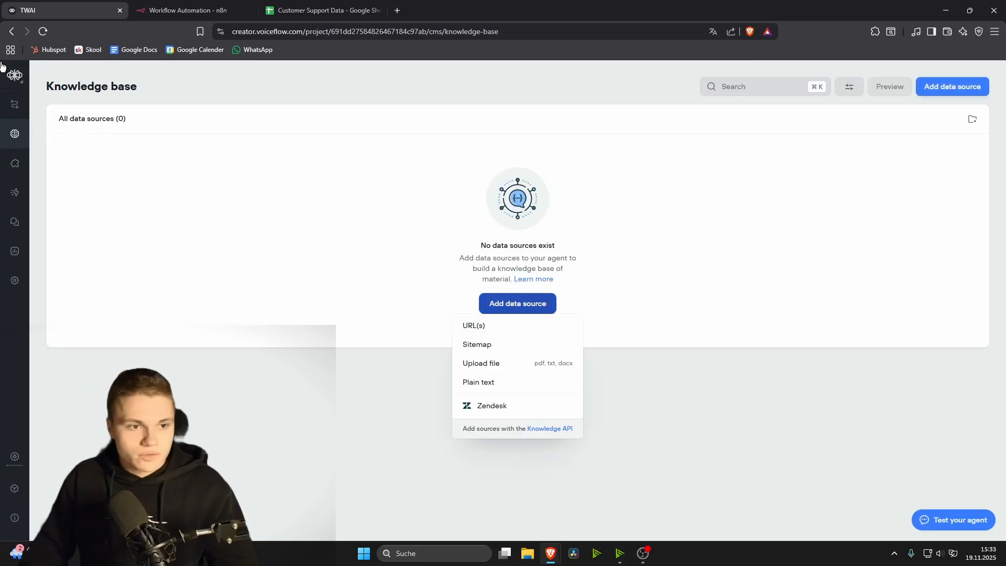
pyautogui.click(19, 115)
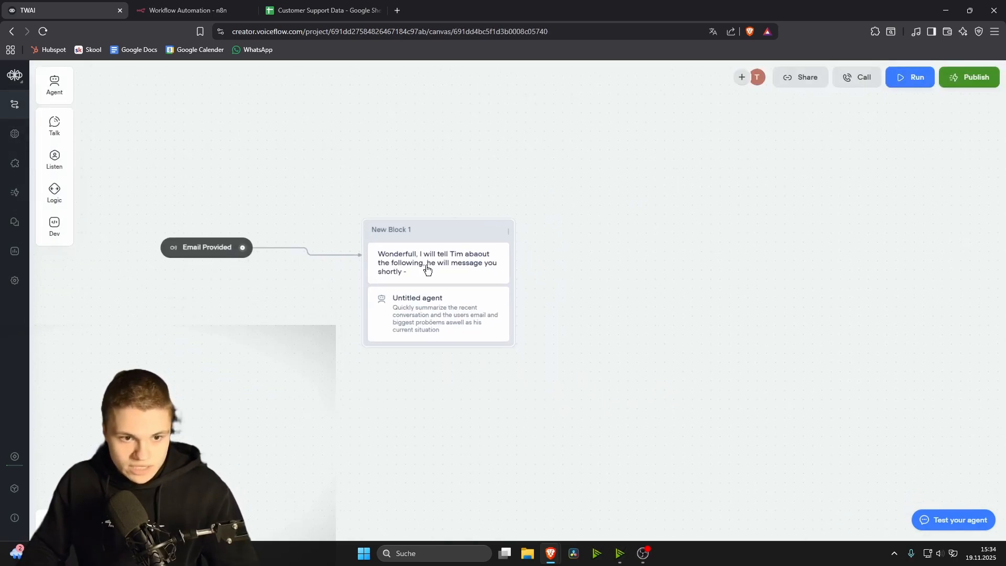
# Step: Add exit condition 'Summary written': 'Exit when the agent has written the summary of the conversation so far'
pyautogui.click(469, 309)
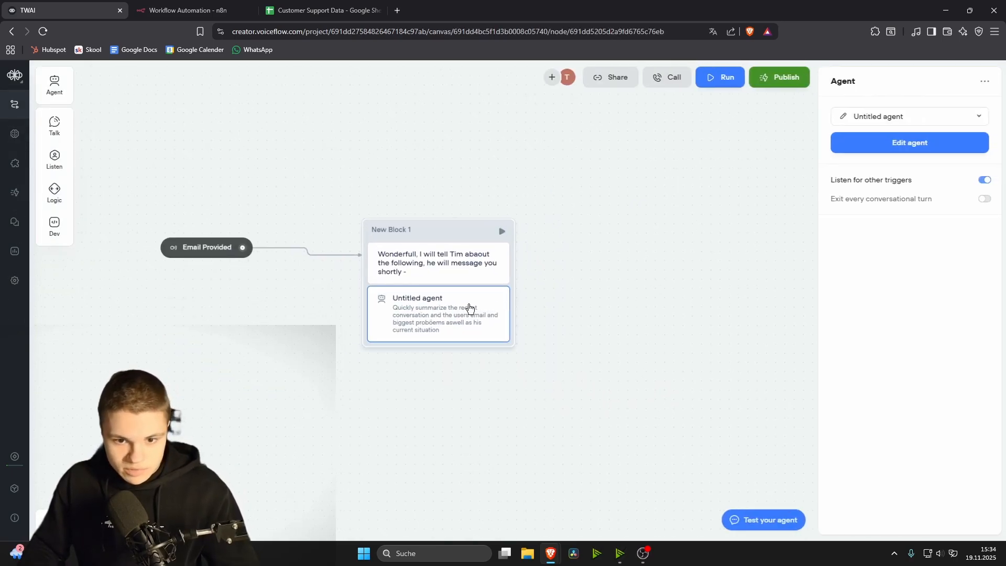
pyautogui.click(953, 151)
pyautogui.write('Summary written')
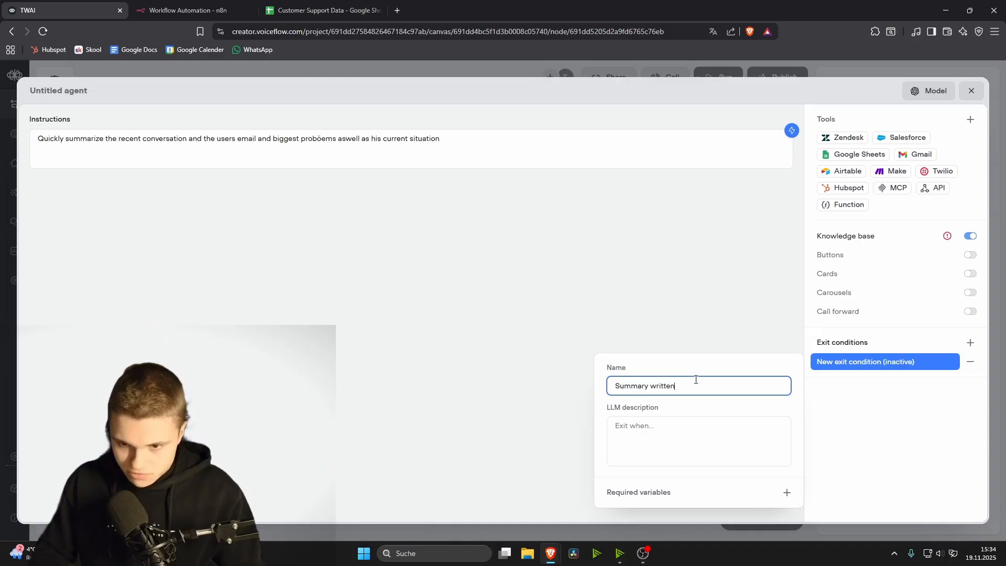
pyautogui.click(655, 428)
pyautogui.write('Exit when the a')
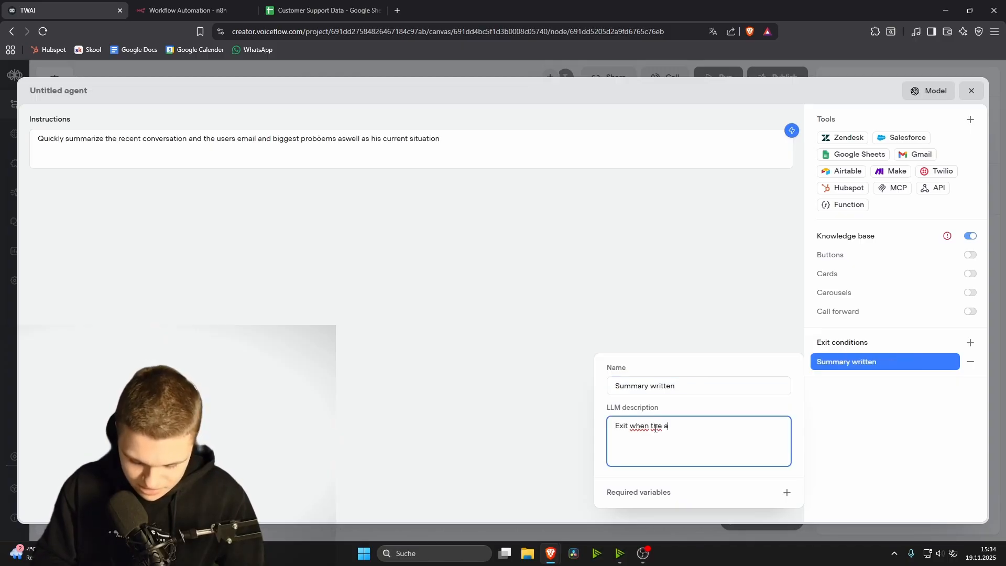
pyautogui.write('gent has written the summary of the conversation so far')
pyautogui.moveTo(738, 426); pyautogui.dragTo(793, 426)
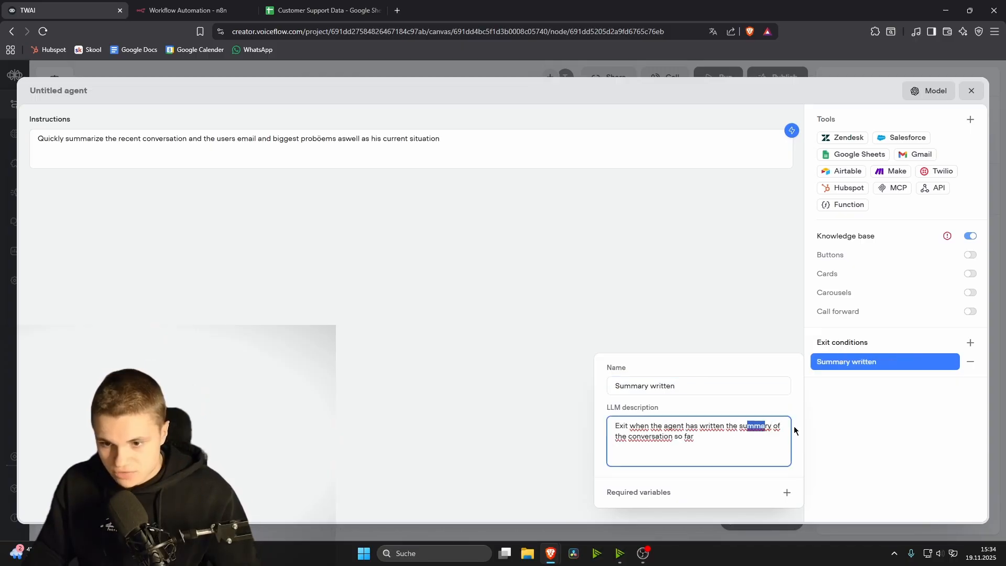
pyautogui.click(740, 436)
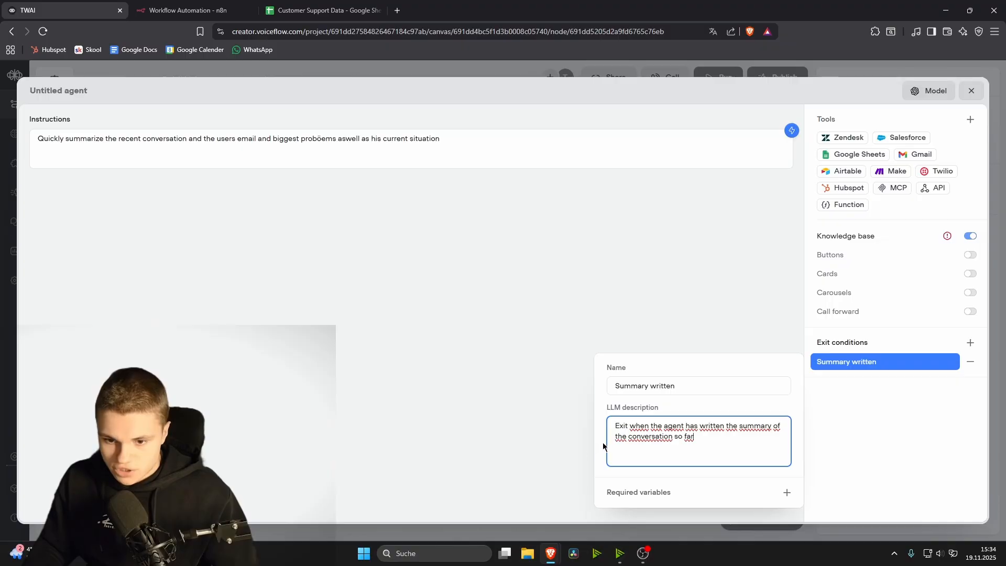
pyautogui.click(526, 440)
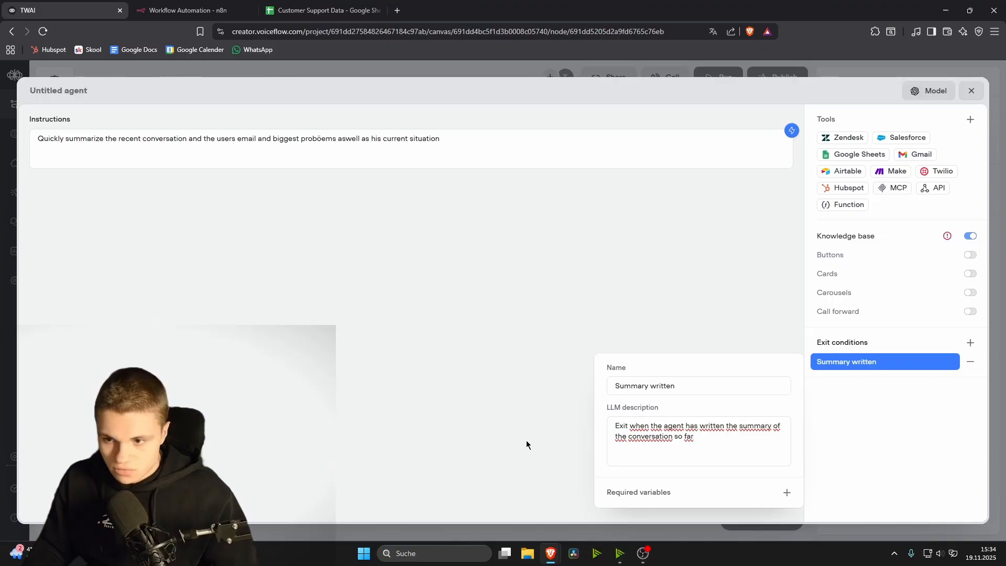
pyautogui.click(971, 90)
pyautogui.moveTo(501, 354); pyautogui.dragTo(568, 268)
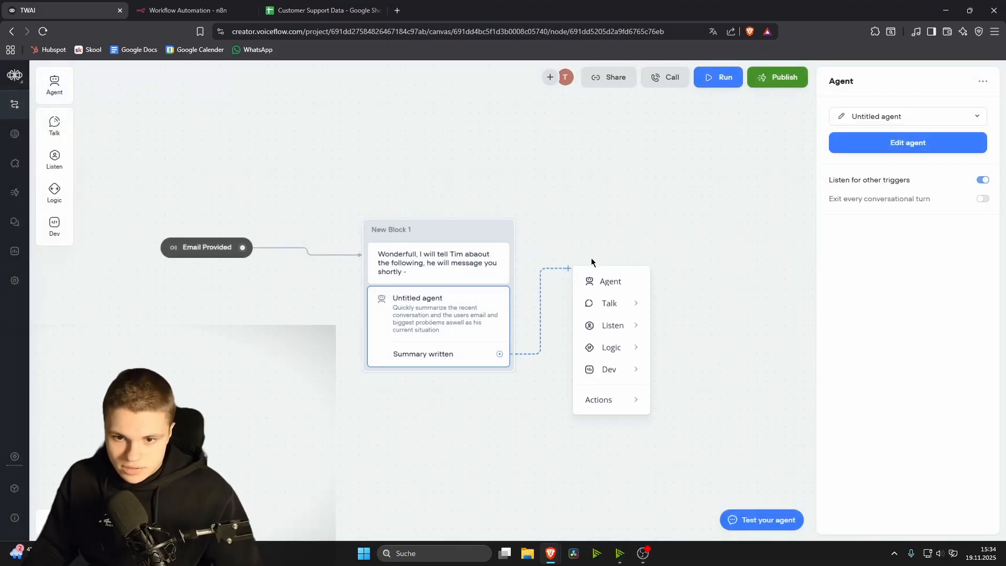
# Step: Add a POST API step in New Block 2 using n8n's Webhook test URL as request URL
pyautogui.moveTo(624, 328)
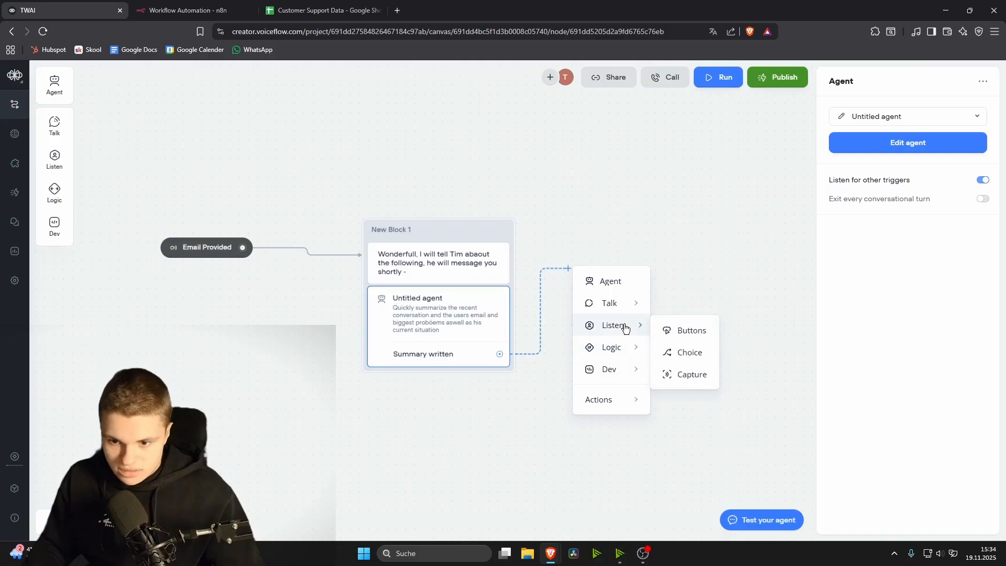
pyautogui.moveTo(631, 372)
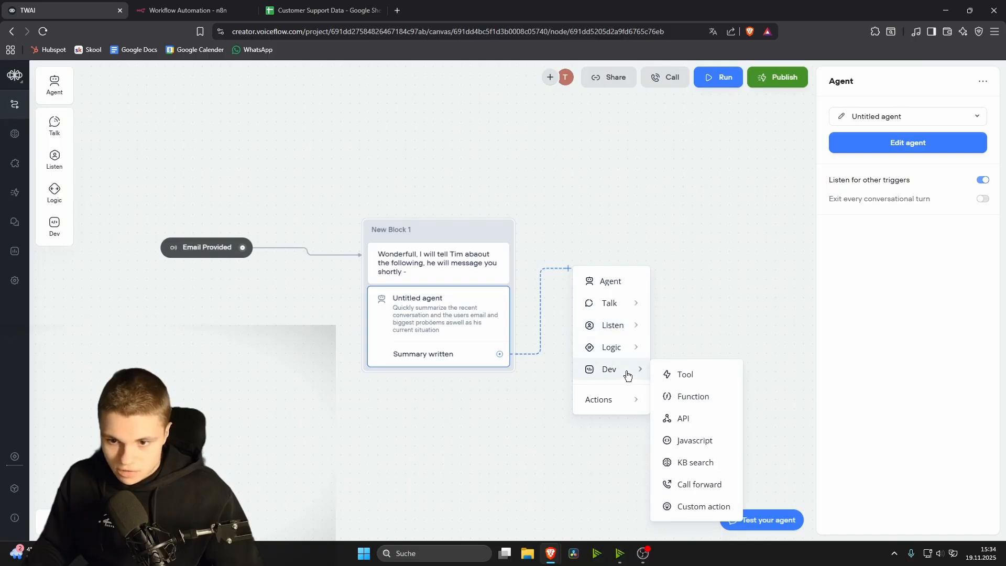
pyautogui.click(690, 418)
pyautogui.click(841, 112)
pyautogui.click(883, 146)
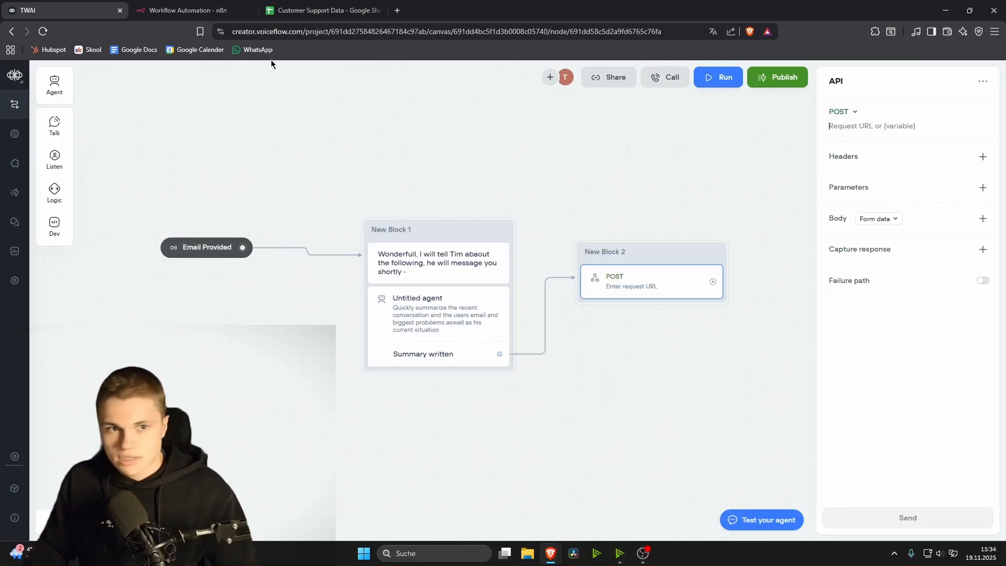
pyautogui.click(174, 15)
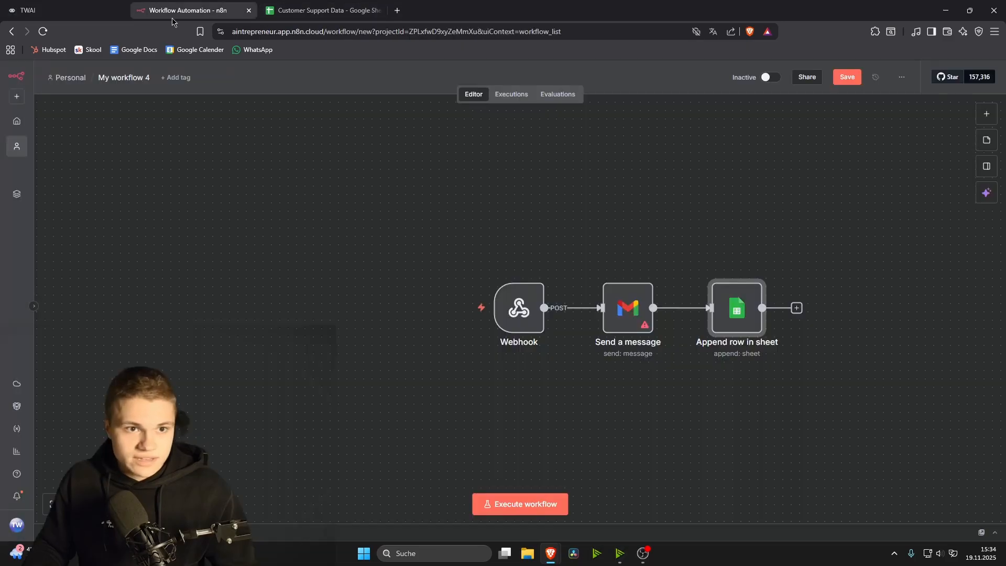
pyautogui.doubleClick(502, 305)
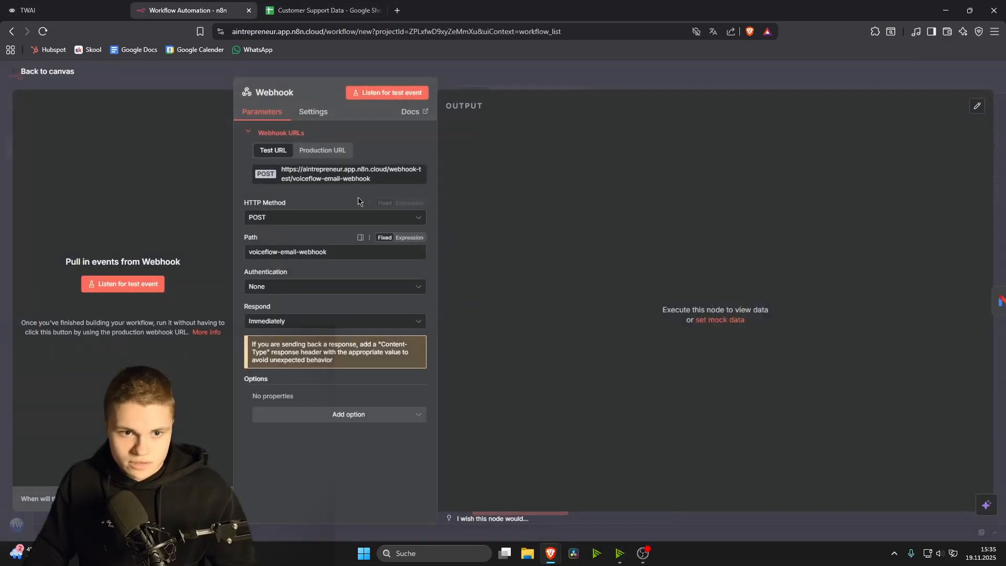
pyautogui.click(291, 183)
pyautogui.click(16, 10)
pyautogui.hotkey('ctrl', 'v')
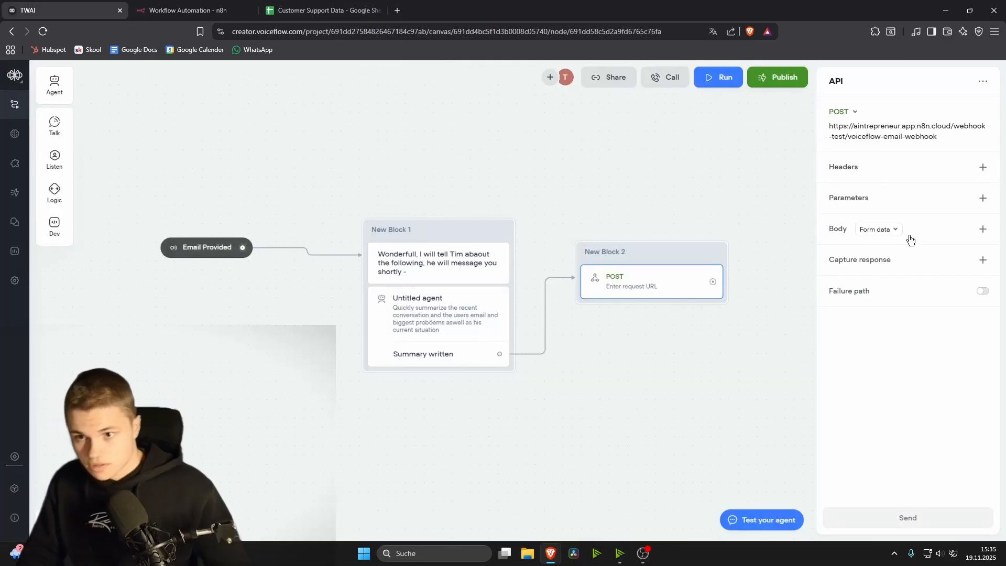
# Step: Replace the unused agent step in New Block 1 with a prompt step
pyautogui.click(435, 318)
pyautogui.press('Delete')
pyautogui.moveTo(55, 126)
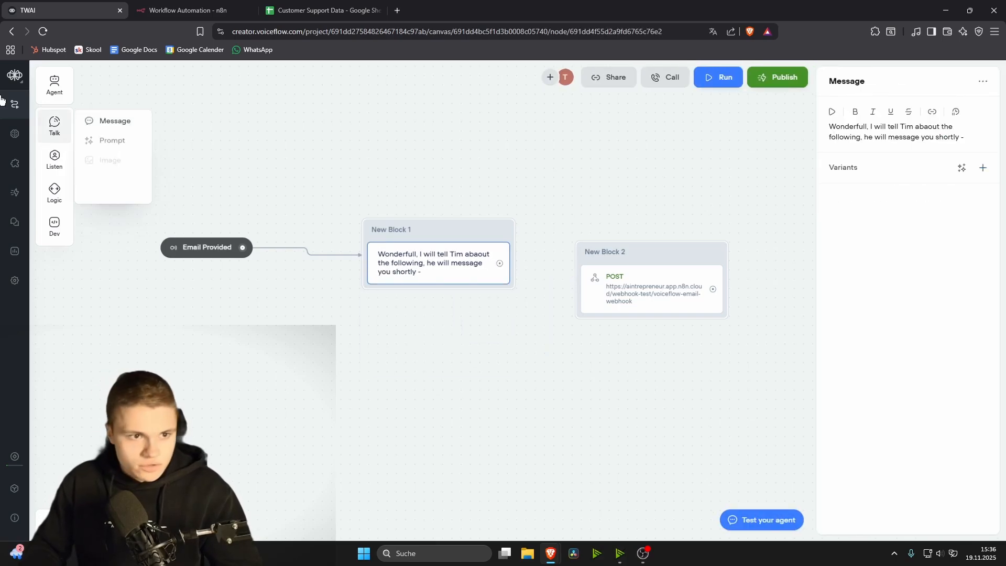
pyautogui.moveTo(105, 140); pyautogui.dragTo(425, 294)
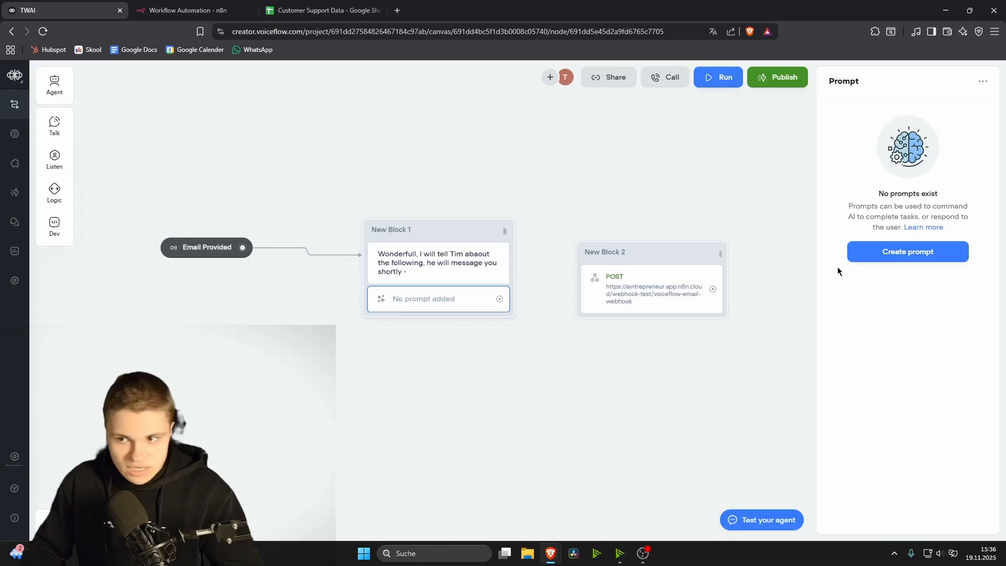
# Step: Create a prompt with the pasted summarising instruction running on GPT-4.1 mini
pyautogui.click(918, 253)
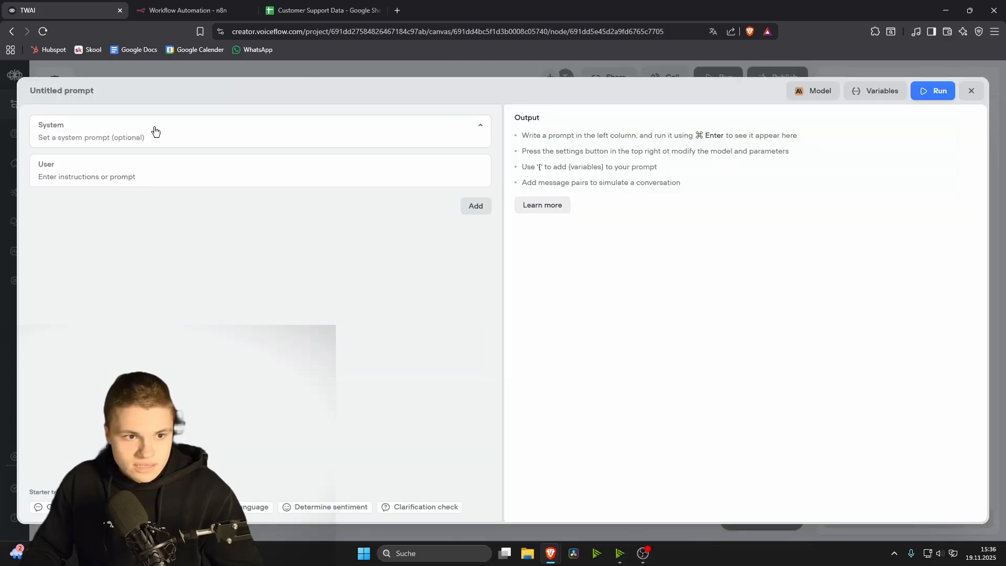
pyautogui.click(172, 162)
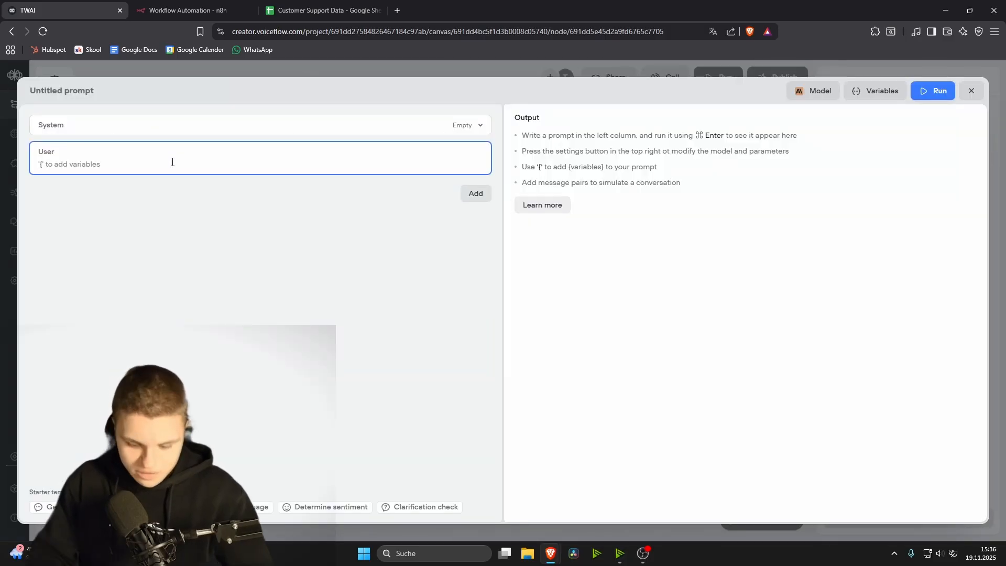
pyautogui.hotkey('ctrl', 'v')
pyautogui.click(806, 99)
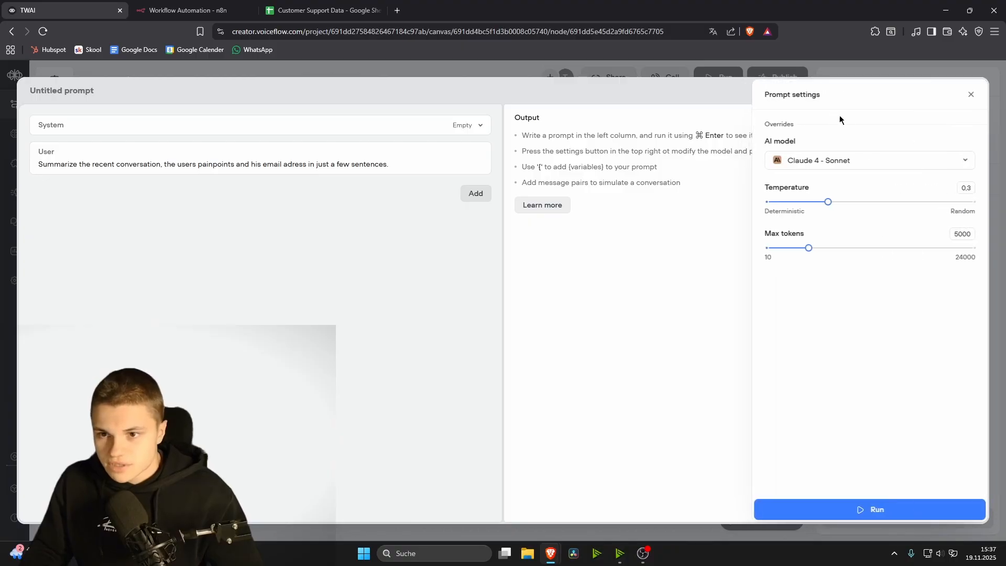
pyautogui.click(843, 162)
pyautogui.scroll(-3, 809, 297)
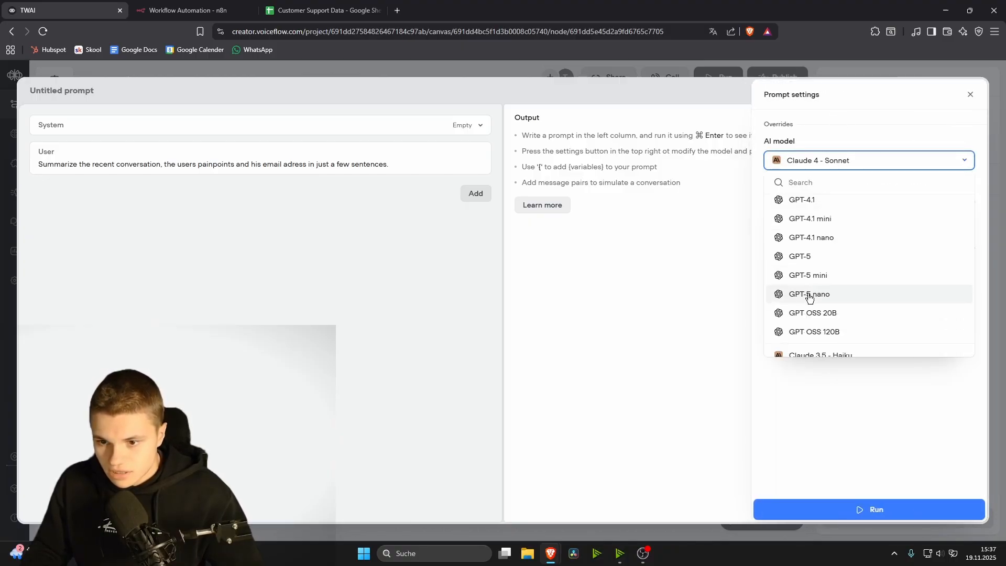
pyautogui.click(834, 220)
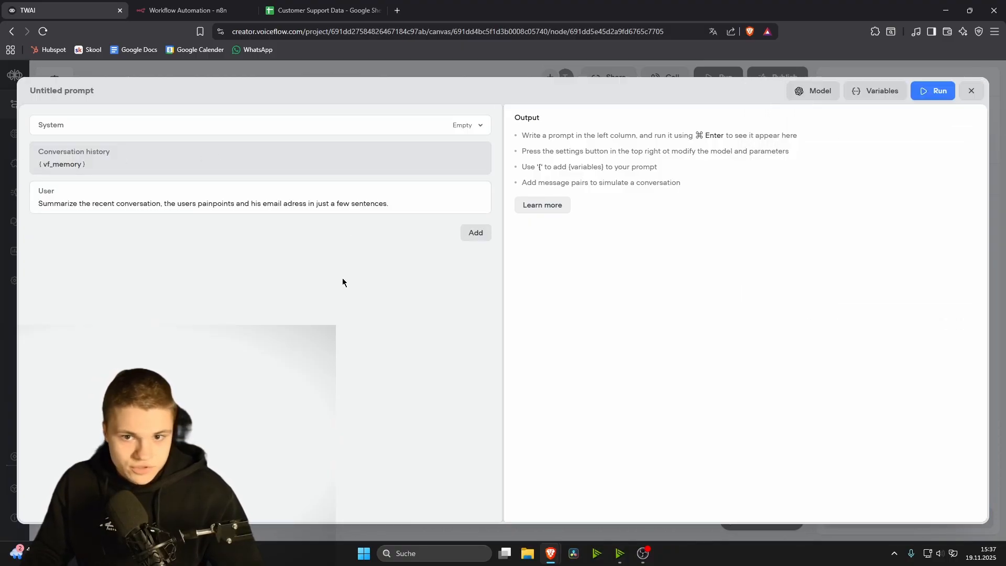
pyautogui.press('Escape')
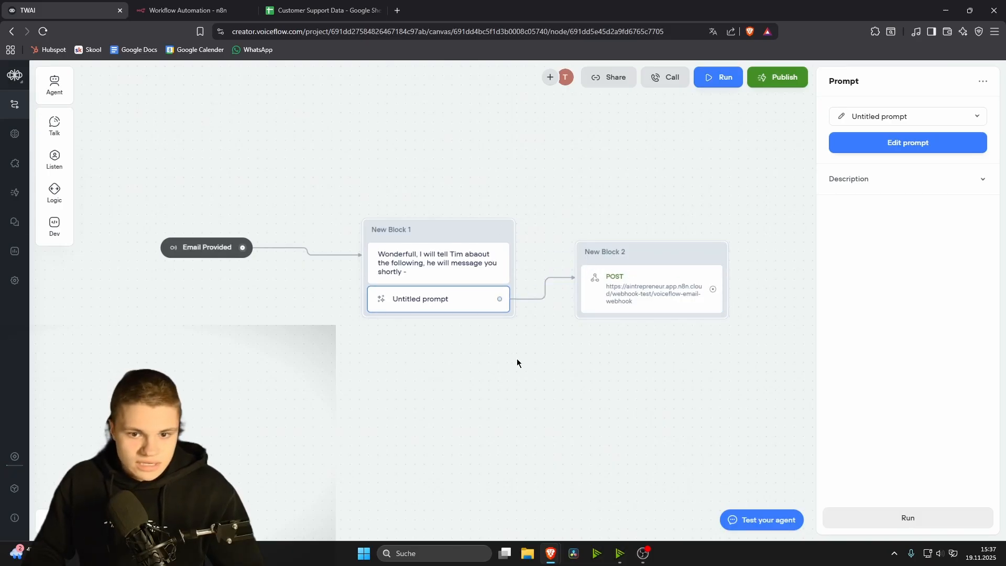
# Step: Add variable user_context described 'Info to a user' under Content > Variables, then reopen Workflows
pyautogui.click(13, 488)
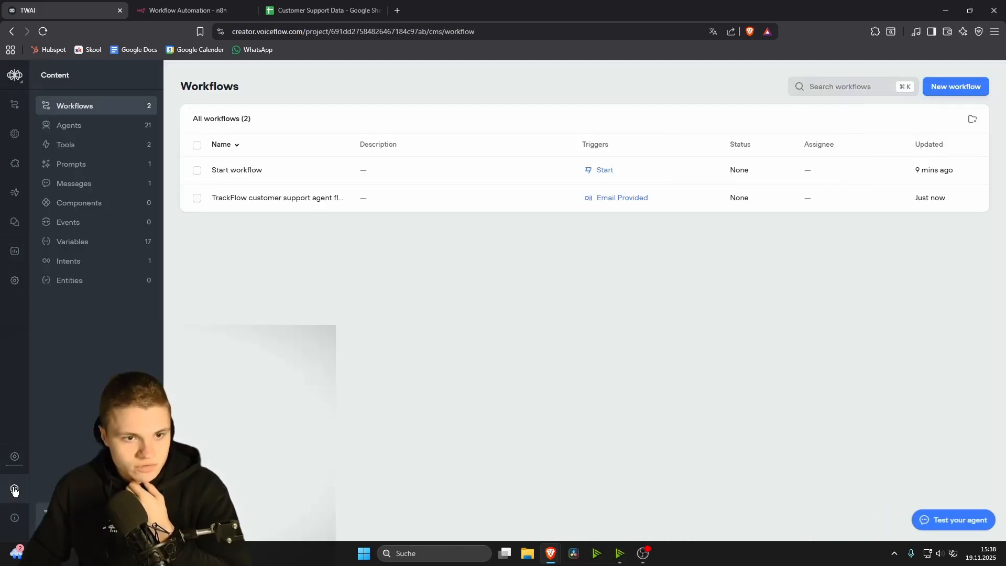
pyautogui.click(100, 241)
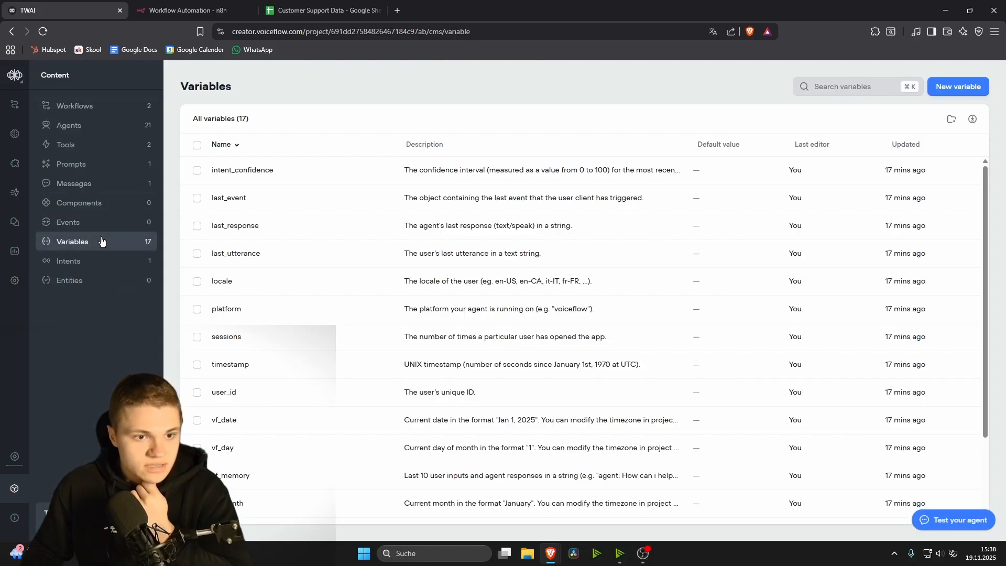
pyautogui.click(948, 86)
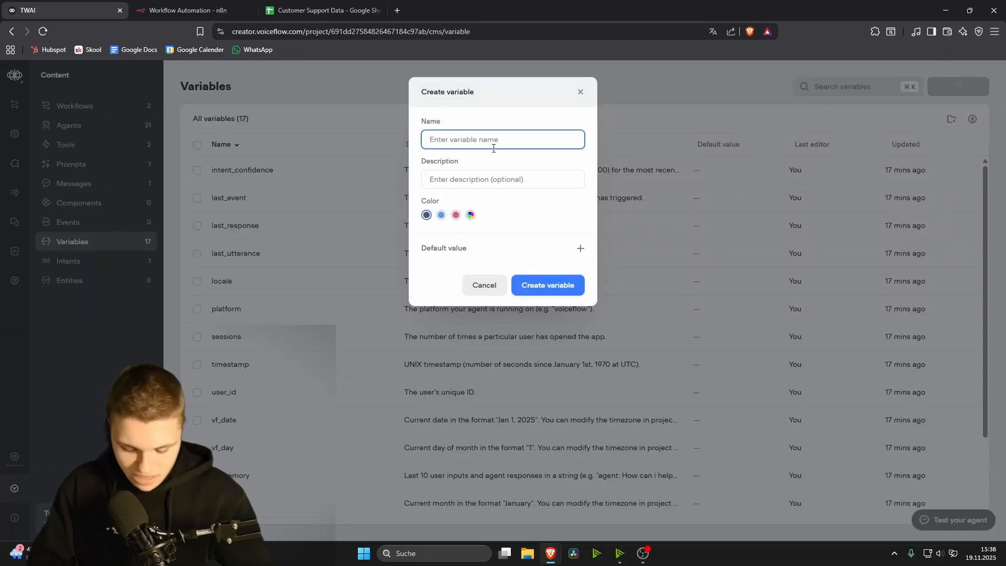
pyautogui.write('user')
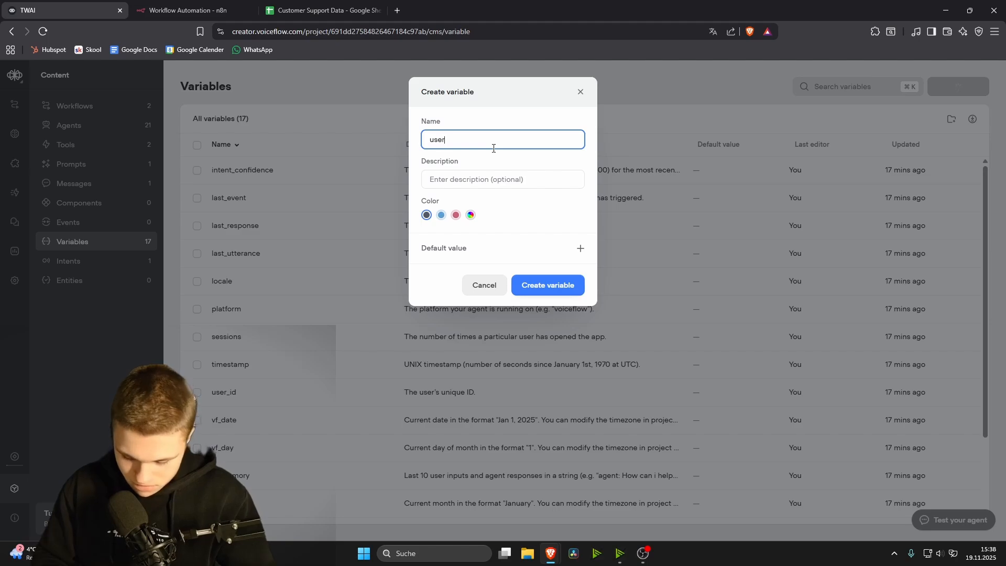
pyautogui.write('_contect')
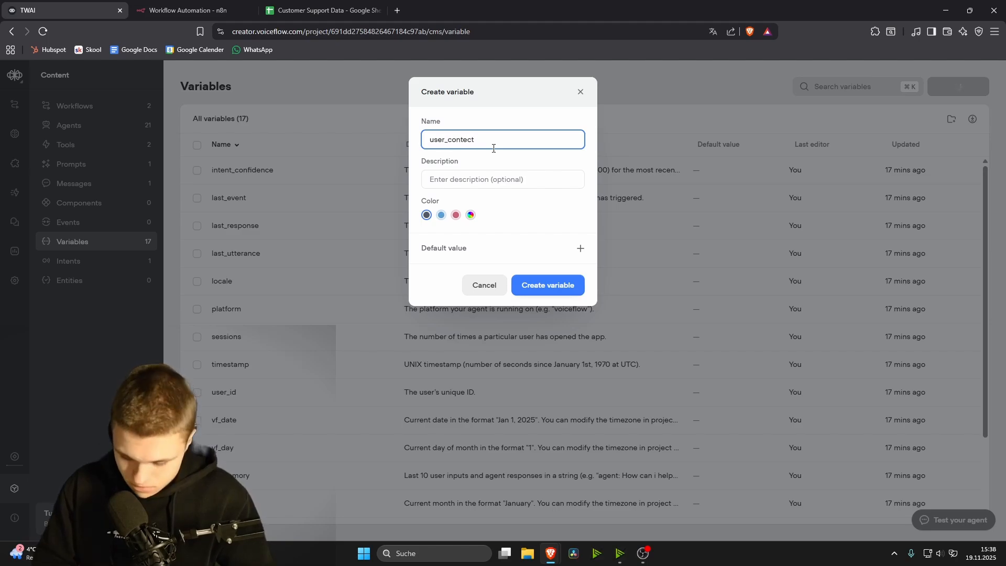
pyautogui.press('BackSpace')
pyautogui.write('xt')
pyautogui.click(502, 178)
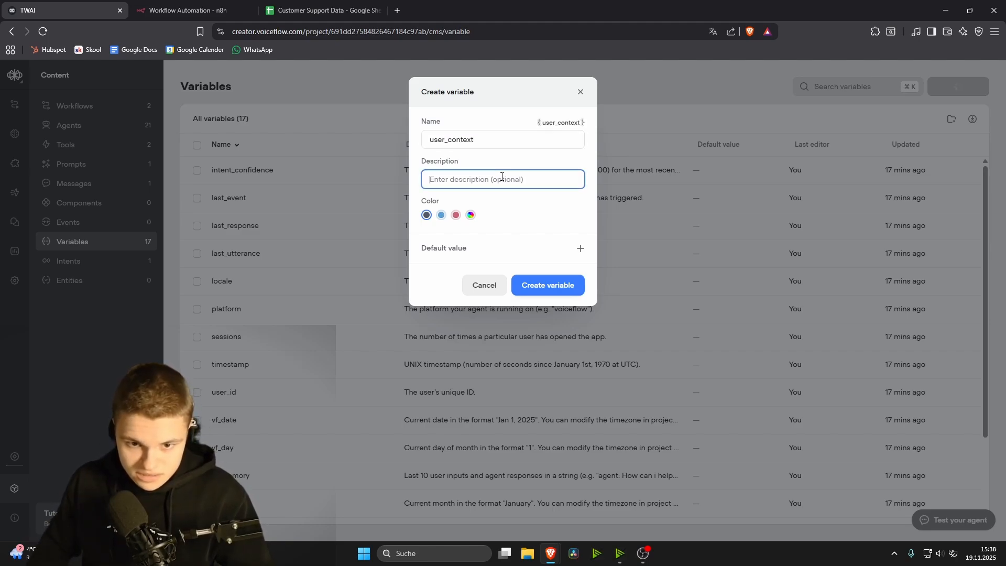
pyautogui.write('Info to a ')
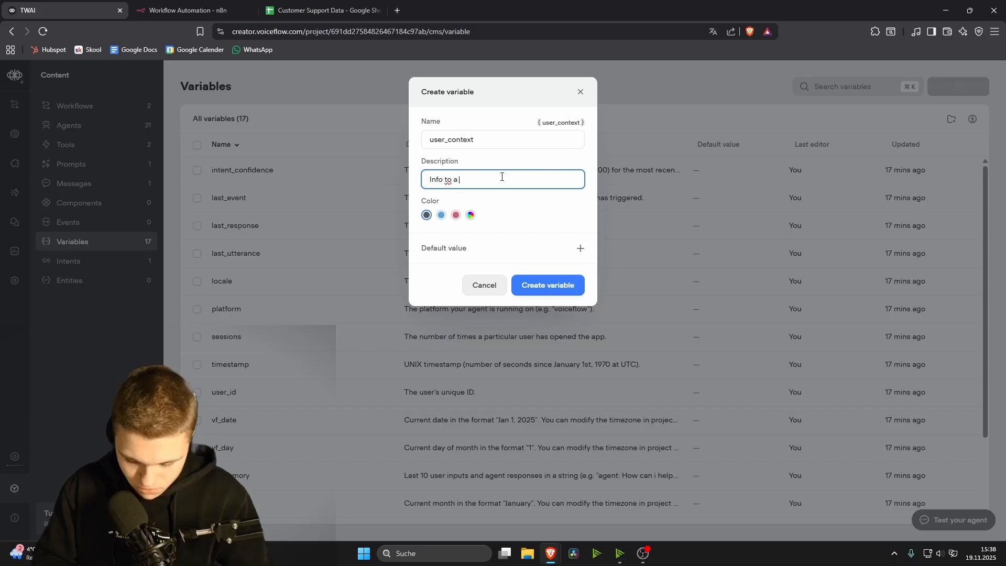
pyautogui.write('user')
pyautogui.click(546, 284)
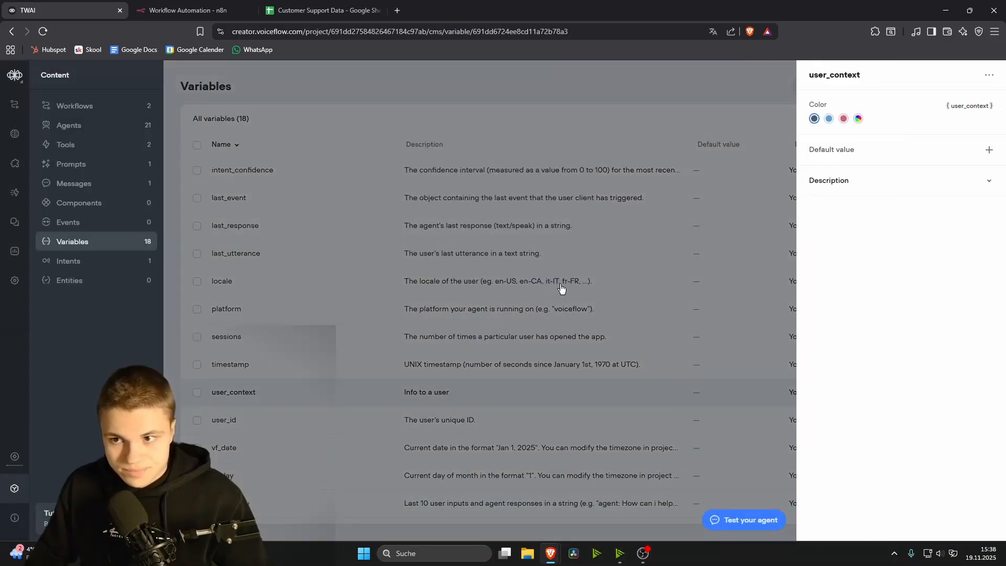
pyautogui.click(658, 85)
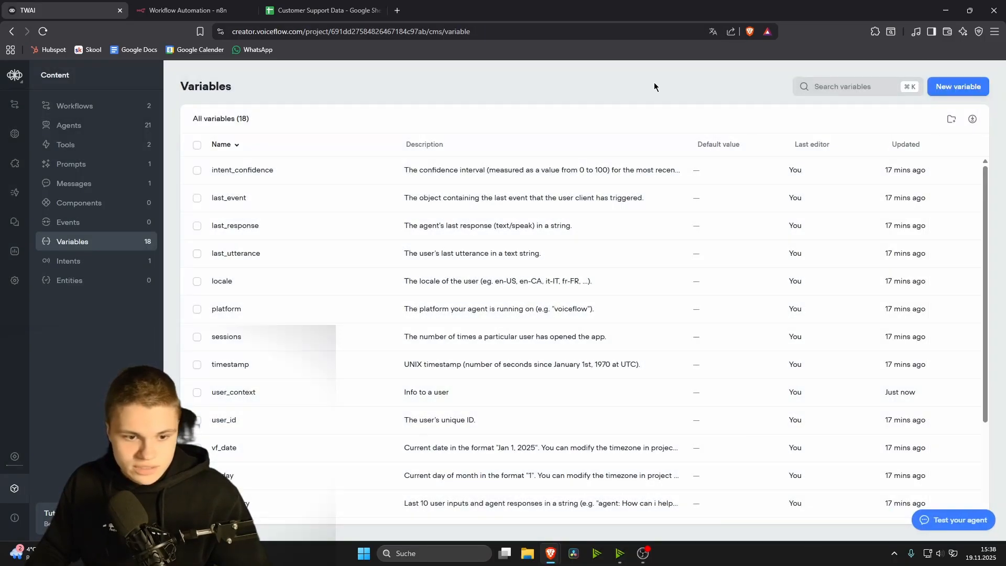
pyautogui.click(77, 107)
# Step: Add a set-variable step to New Block 1 assigning user_context, then undo it
pyautogui.doubleClick(256, 175)
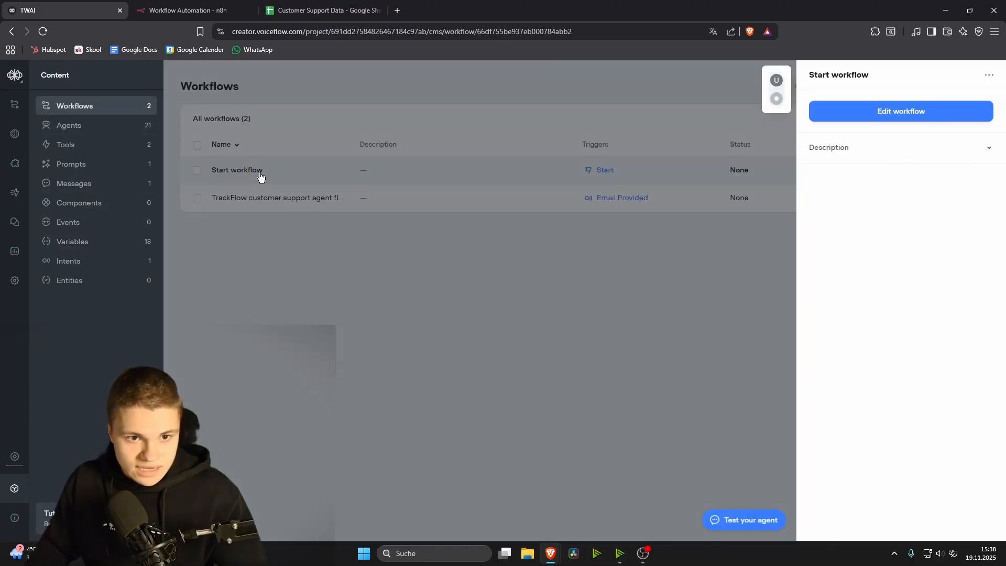
pyautogui.click(437, 301)
pyautogui.moveTo(57, 158)
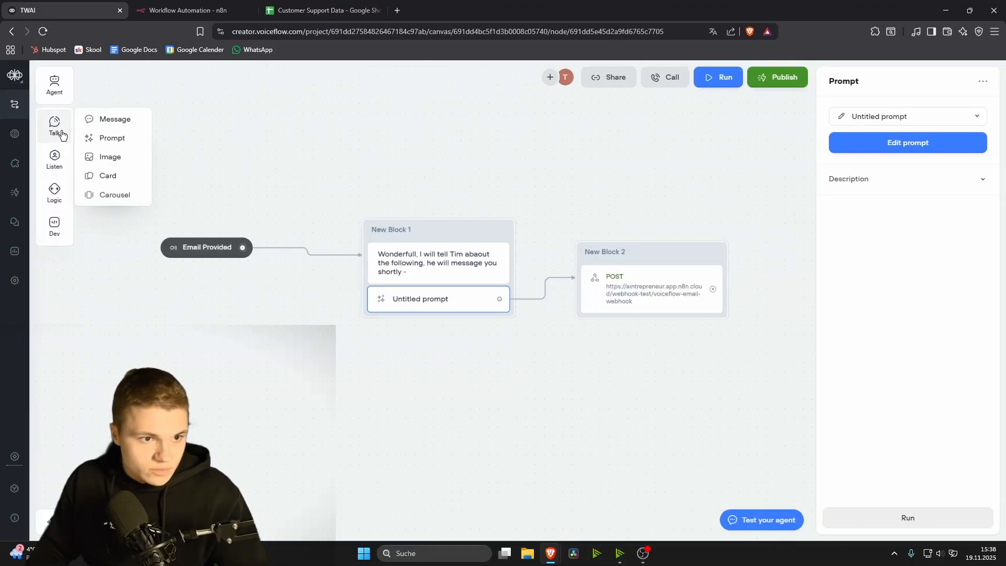
pyautogui.moveTo(54, 196)
pyautogui.moveTo(102, 209); pyautogui.dragTo(478, 328)
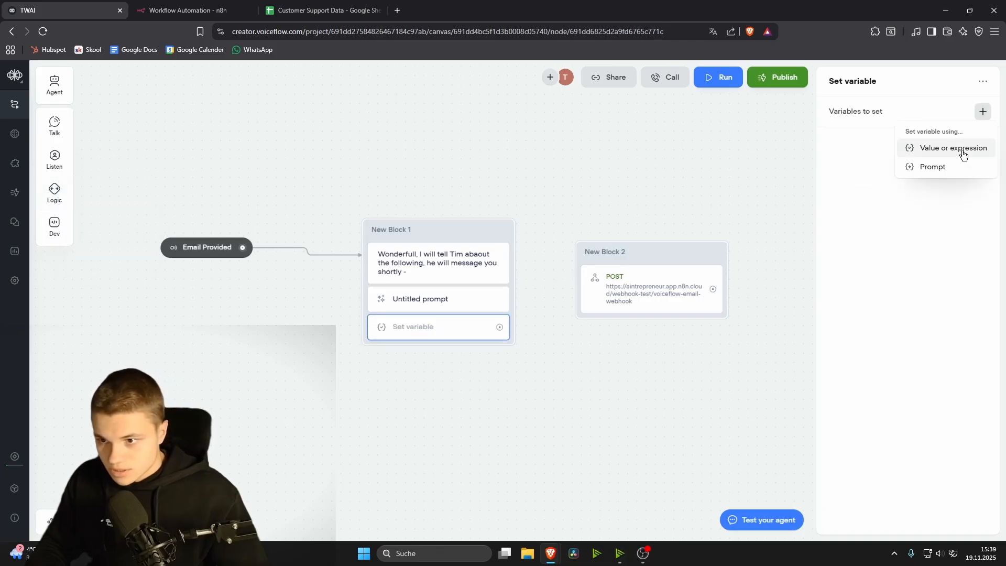
pyautogui.click(963, 152)
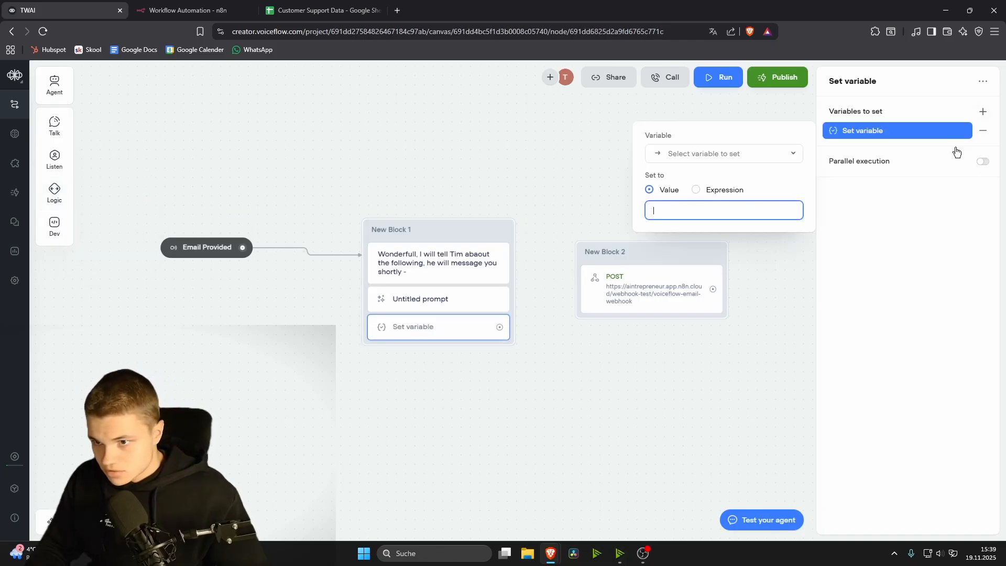
pyautogui.click(753, 156)
pyautogui.scroll(-5, 717, 239)
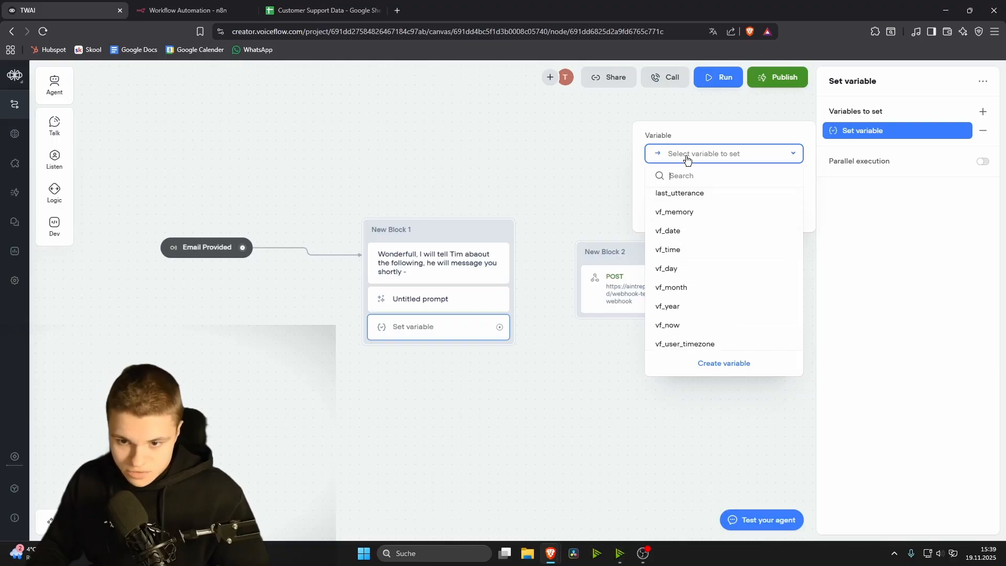
pyautogui.write('us')
pyautogui.click(689, 218)
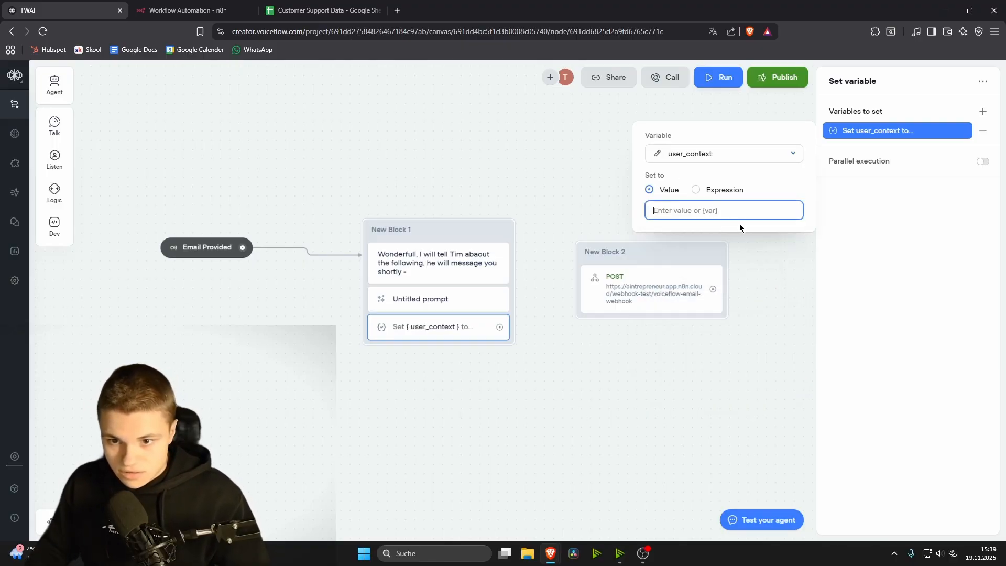
pyautogui.hotkey('ctrl', 'z')
pyautogui.hotkey('ctrl', 'z')
# Step: Add a set-variable step below the prompt that takes the Untitled prompt's output
pyautogui.moveTo(60, 195)
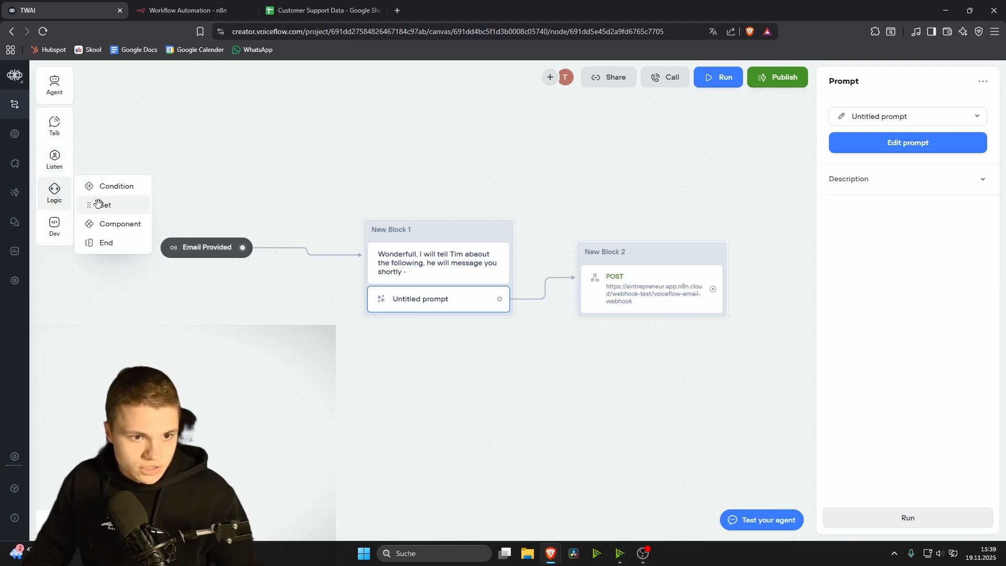
pyautogui.moveTo(98, 203); pyautogui.dragTo(481, 324)
pyautogui.click(983, 112)
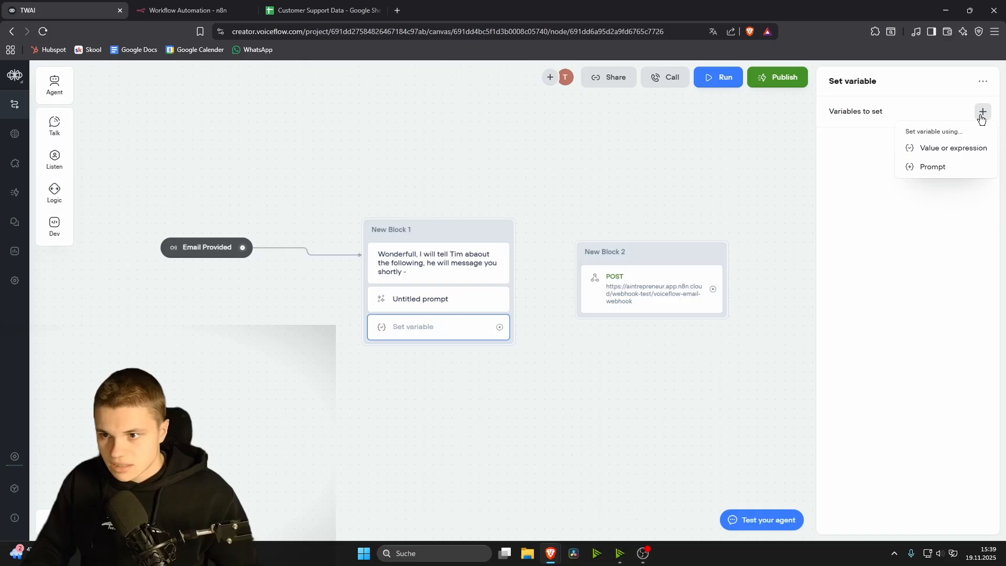
pyautogui.click(950, 168)
pyautogui.click(738, 153)
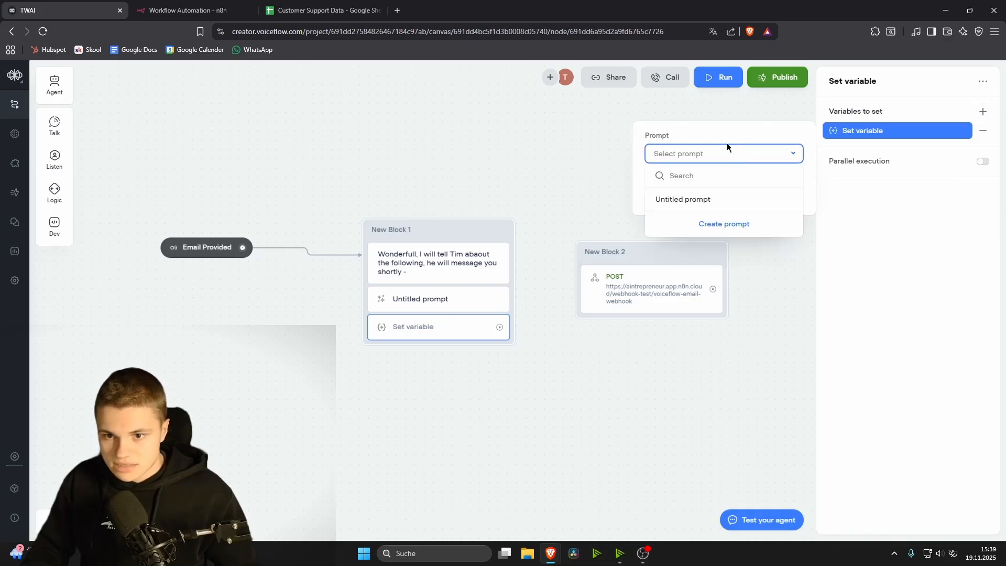
pyautogui.click(714, 199)
# Step: Rename the Untitled prompt to 'Summary'
pyautogui.click(785, 153)
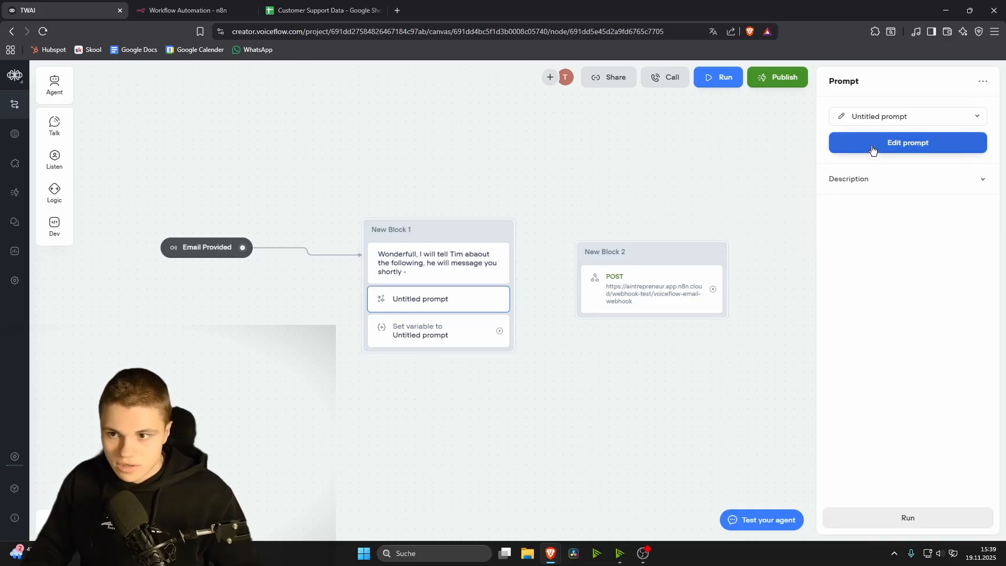
pyautogui.click(872, 149)
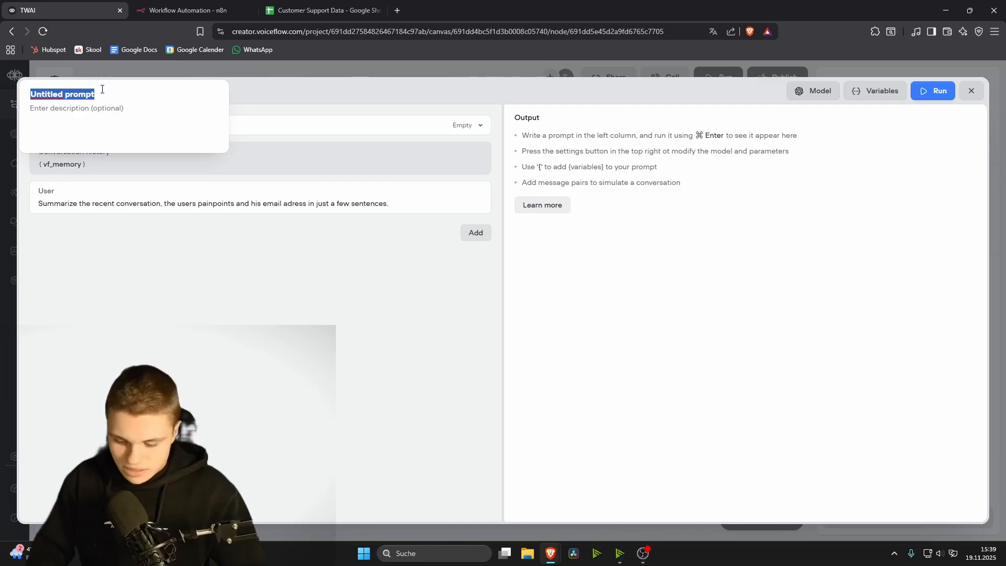
pyautogui.press('BackSpace')
pyautogui.write('Summary')
pyautogui.press('Return')
pyautogui.click(970, 91)
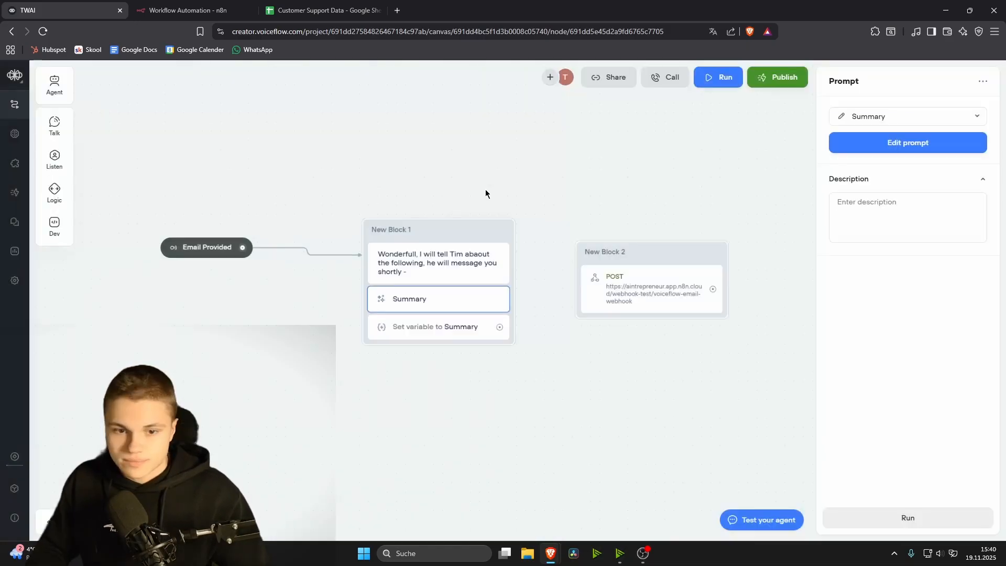
# Step: Assign the Summary output to the user_context variable
pyautogui.click(453, 328)
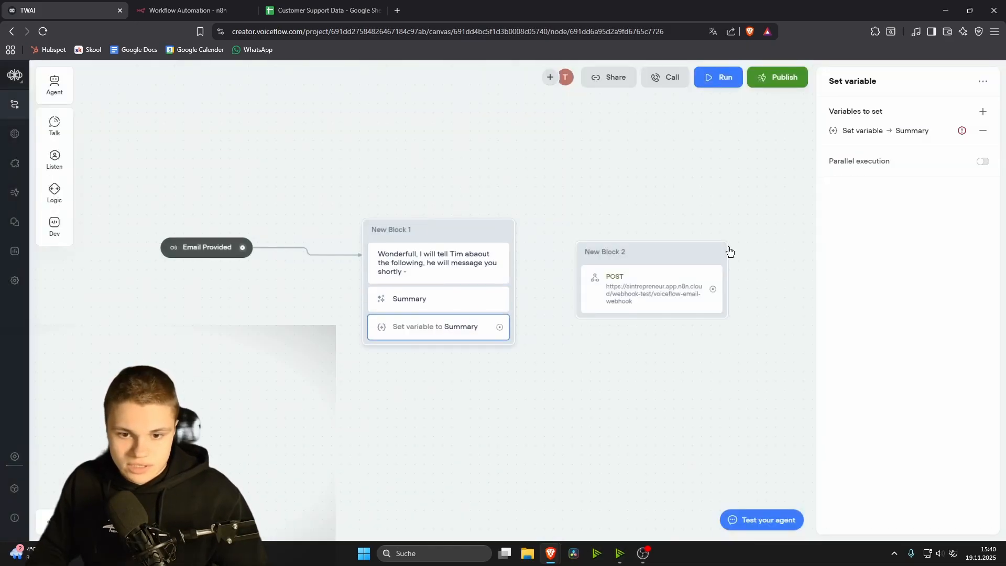
pyautogui.click(847, 137)
pyautogui.click(726, 193)
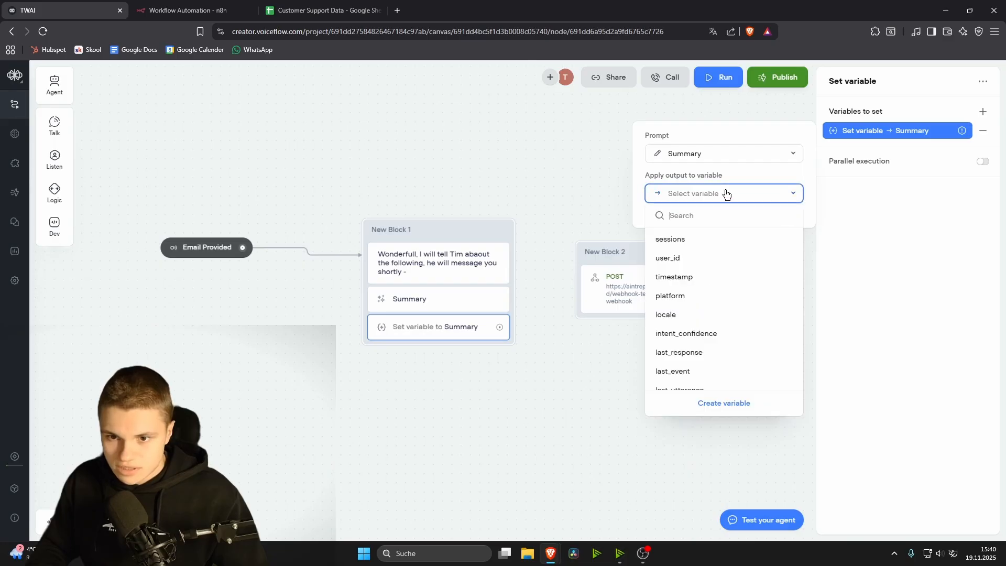
pyautogui.write('user_c')
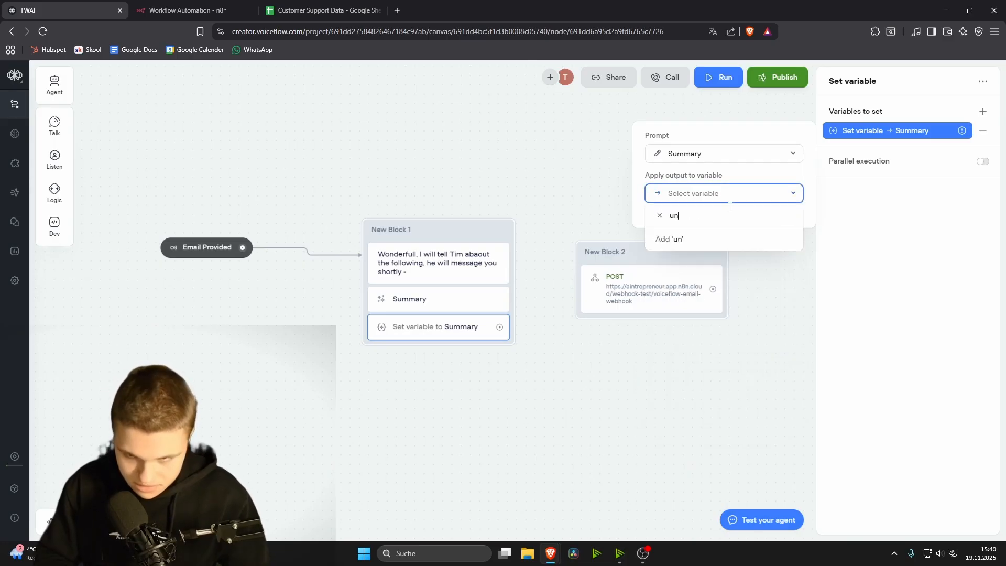
pyautogui.click(681, 239)
pyautogui.click(512, 356)
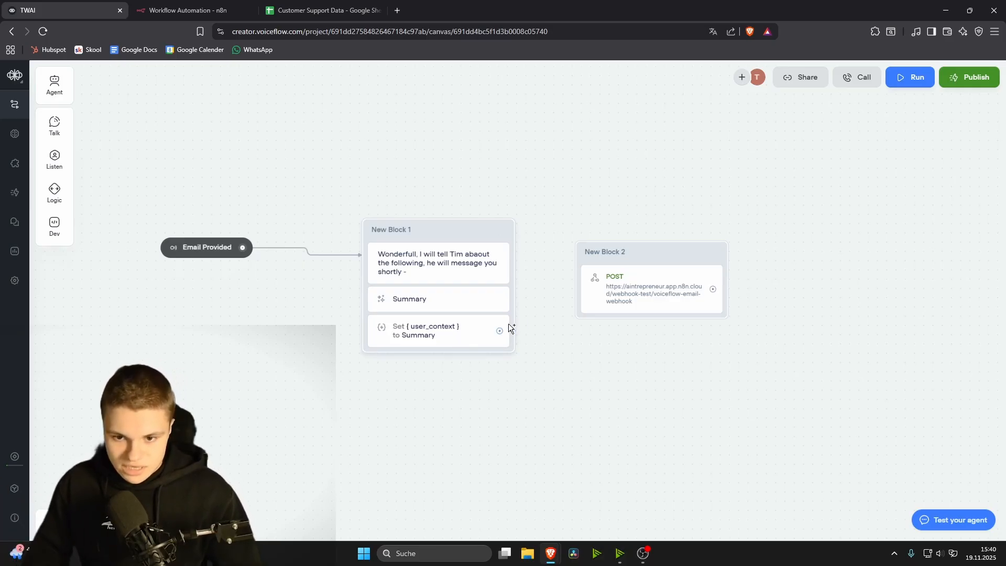
# Step: Connect the summary block to New Block 2 and add POST body field Text = {user_context}
pyautogui.moveTo(501, 331); pyautogui.dragTo(583, 269)
pyautogui.click(667, 311)
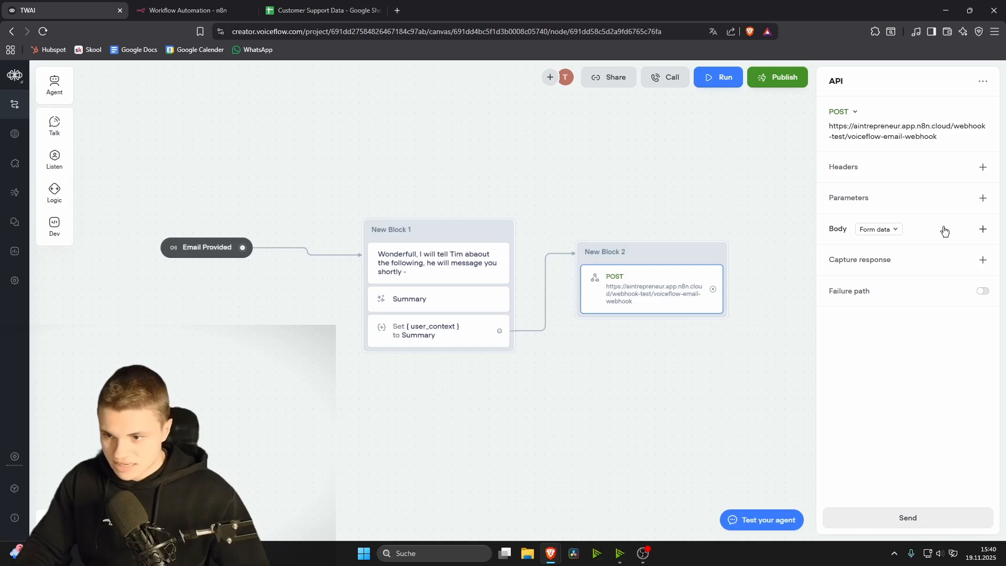
pyautogui.click(983, 229)
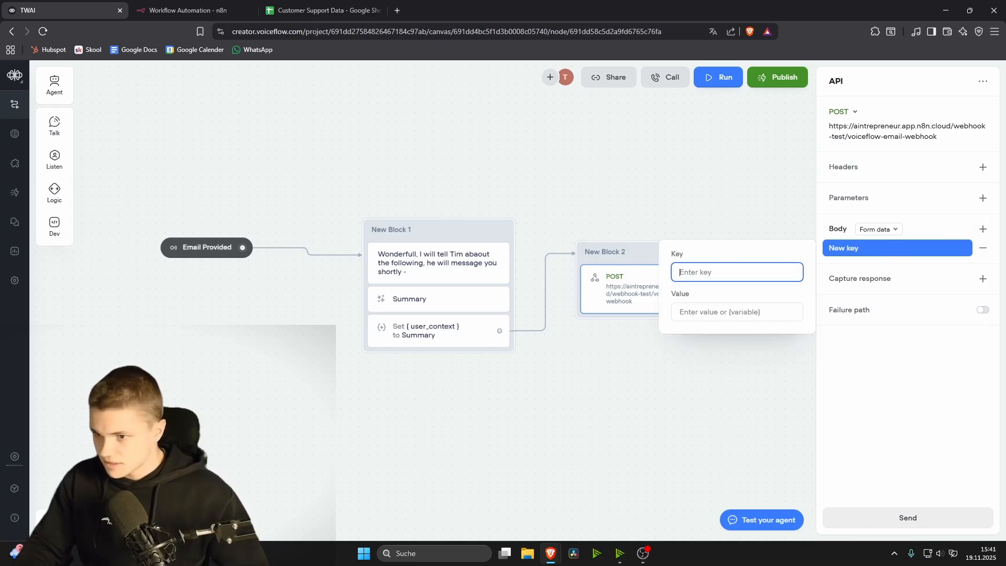
pyautogui.write('Text')
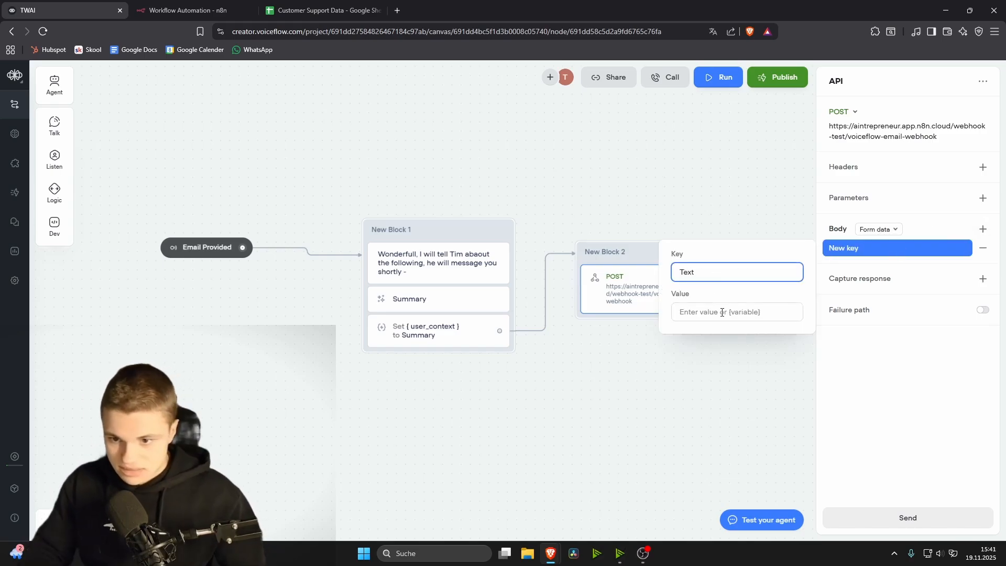
pyautogui.click(722, 314)
pyautogui.write('{user')
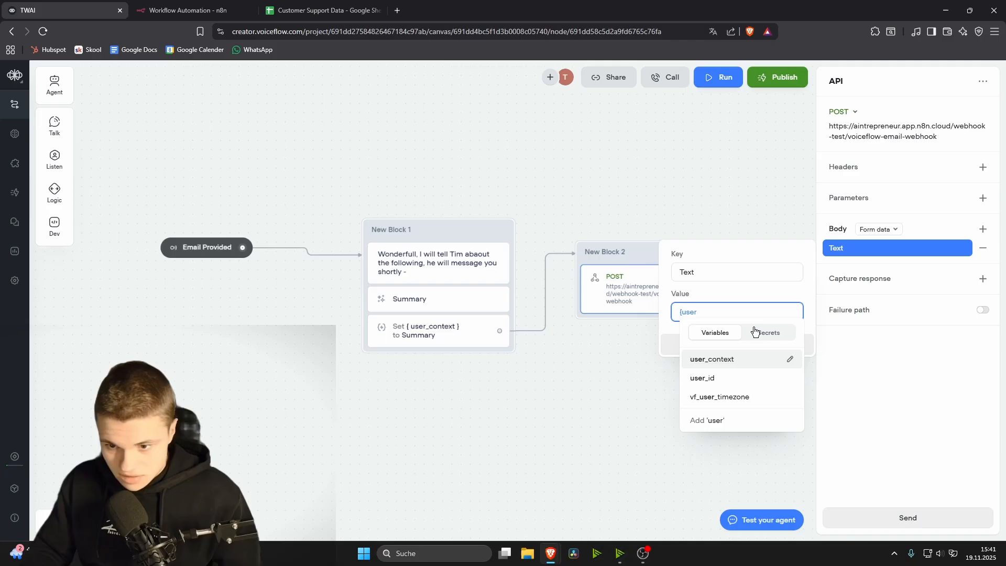
pyautogui.click(733, 360)
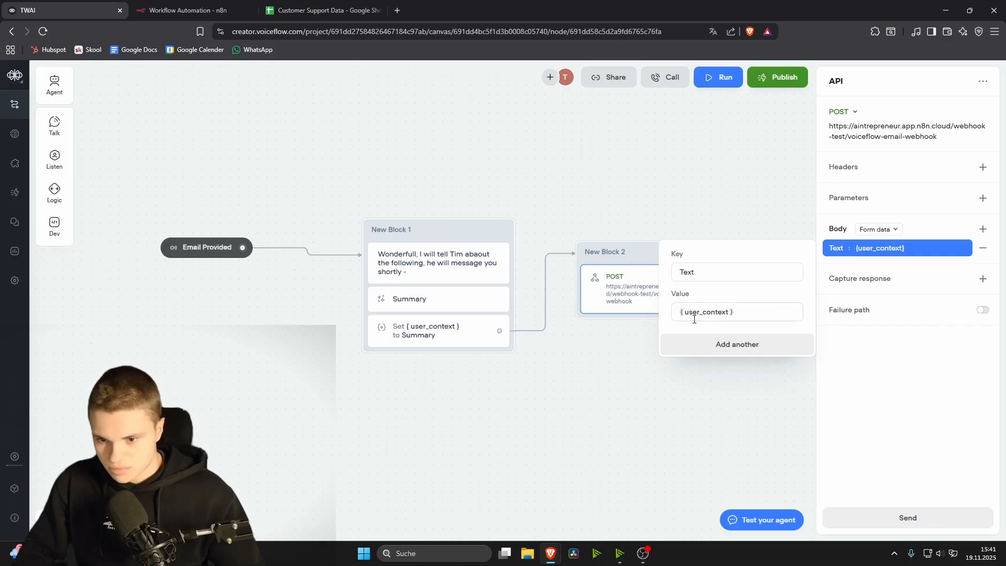
pyautogui.click(897, 375)
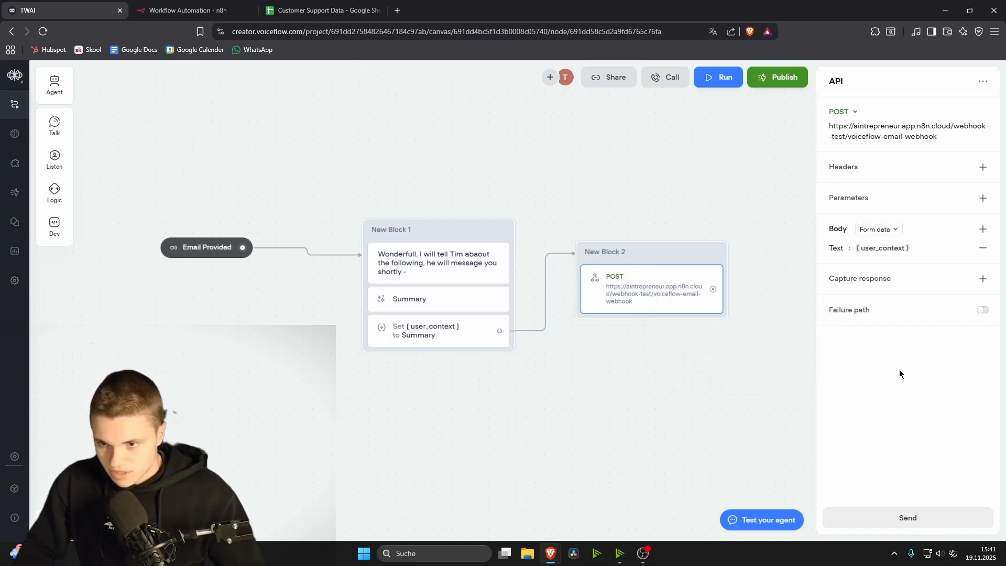
pyautogui.click(691, 409)
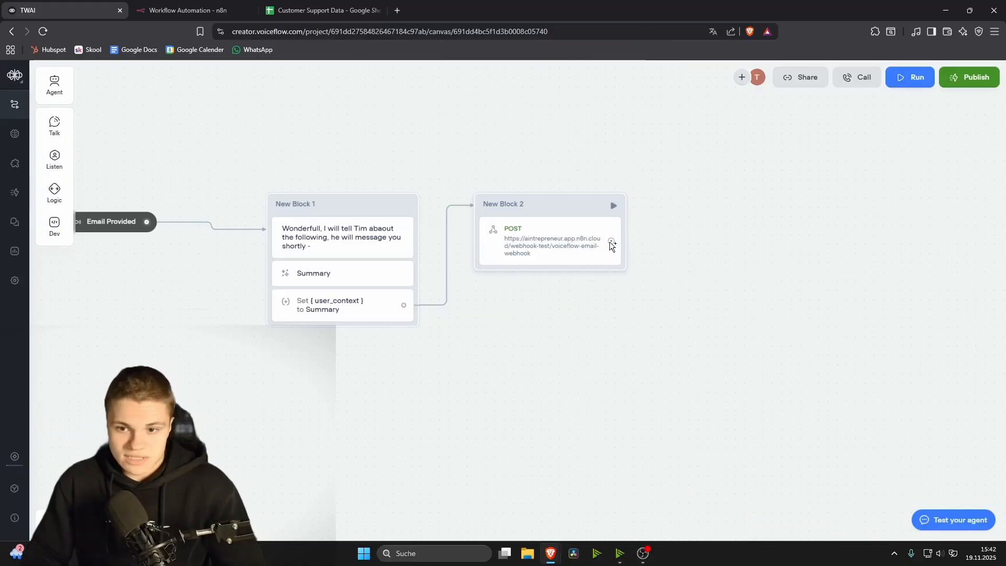
# Step: Add a message step after the POST saying 'Can I help with something else'
pyautogui.moveTo(611, 241); pyautogui.dragTo(671, 215)
pyautogui.moveTo(719, 251)
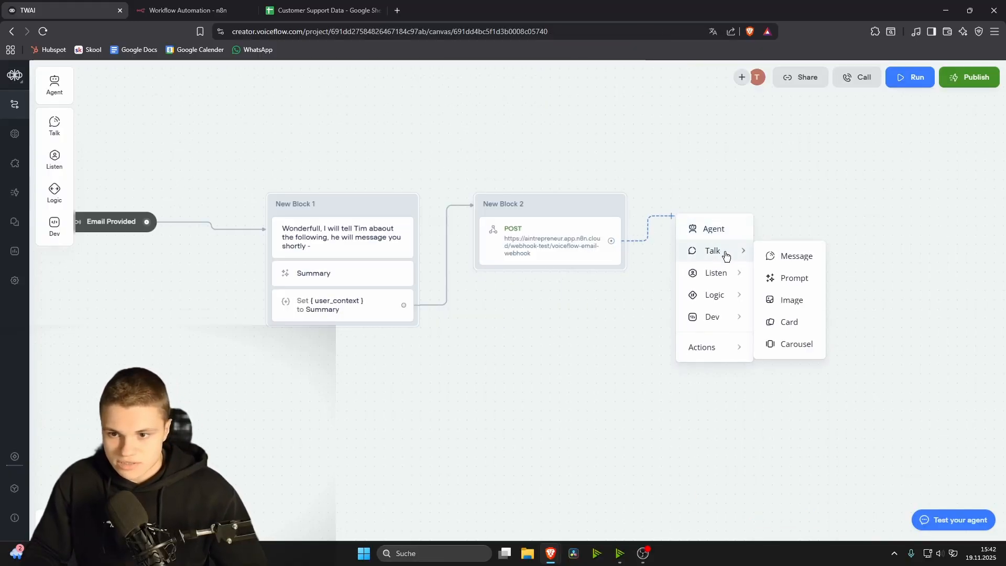
pyautogui.click(797, 257)
pyautogui.click(850, 126)
pyautogui.write('Can I help wit')
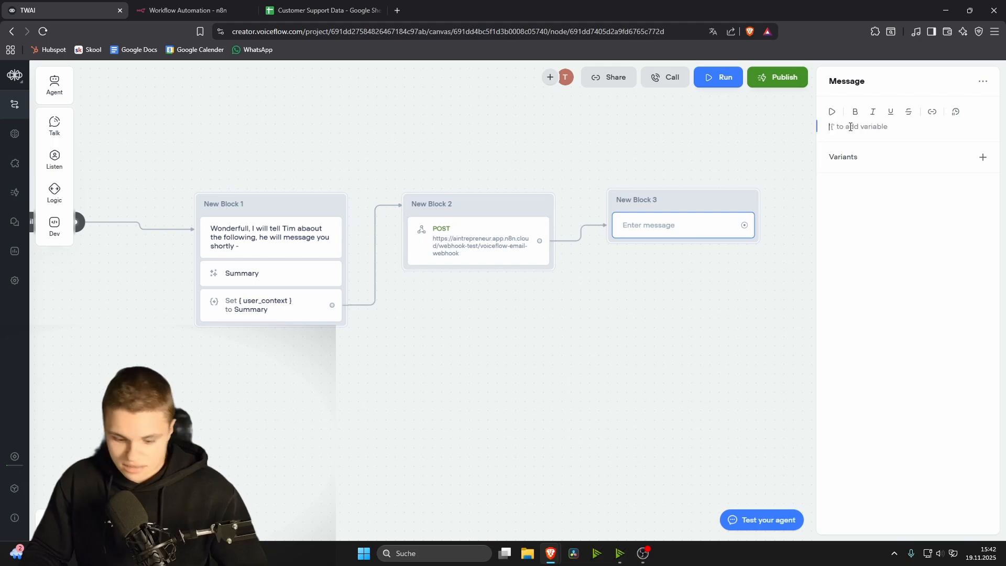
pyautogui.write('h somethin')
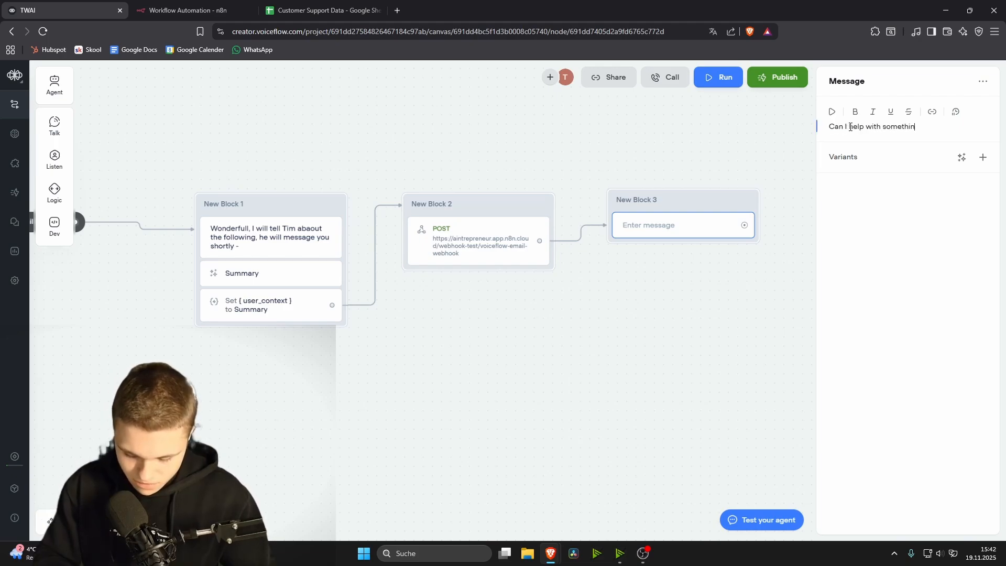
pyautogui.write('g else?')
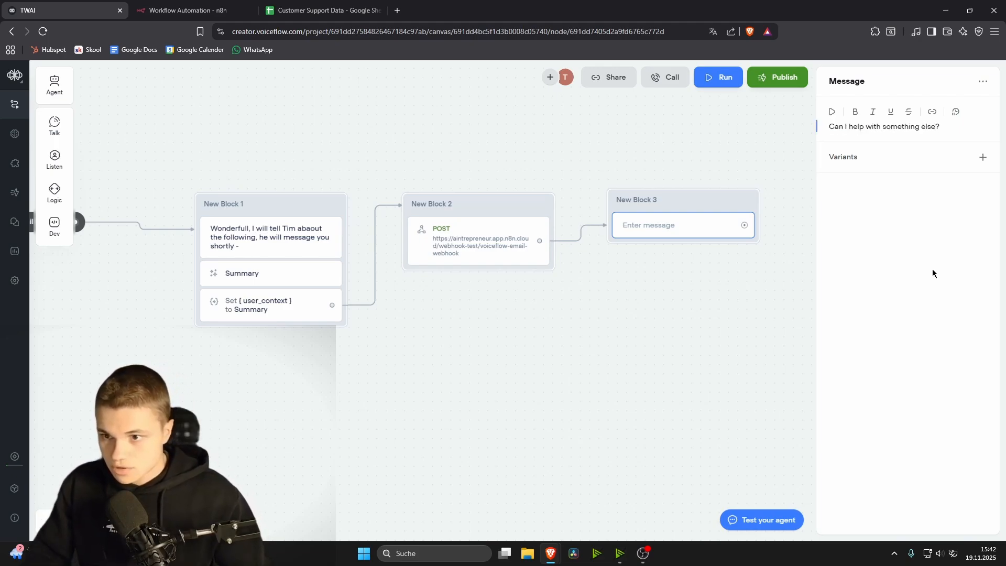
pyautogui.click(779, 311)
# Step: Follow the message with a Go to Block step targeting the Start block
pyautogui.moveTo(744, 225); pyautogui.dragTo(816, 219)
pyautogui.moveTo(871, 348)
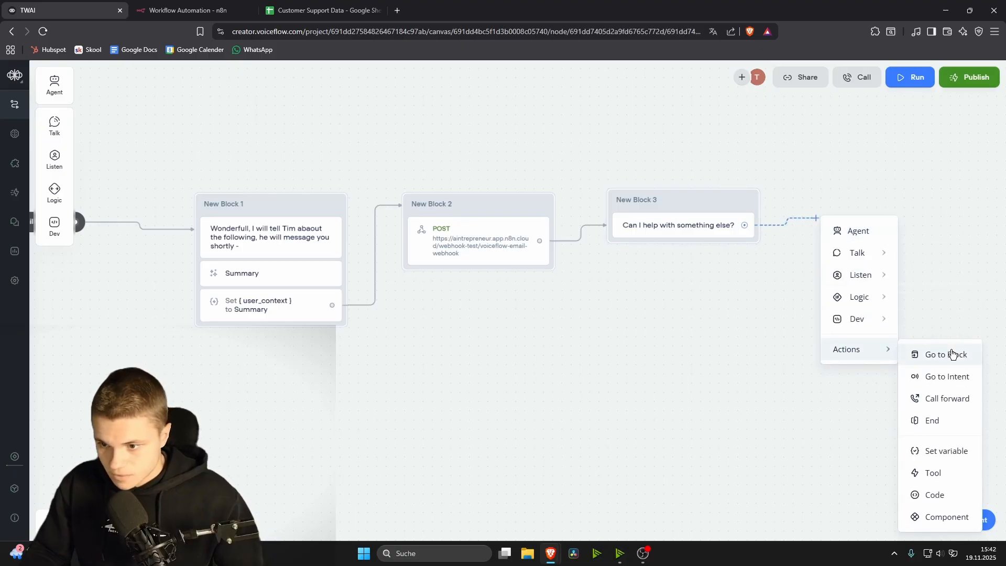
pyautogui.click(953, 354)
pyautogui.click(906, 118)
pyautogui.moveTo(887, 192)
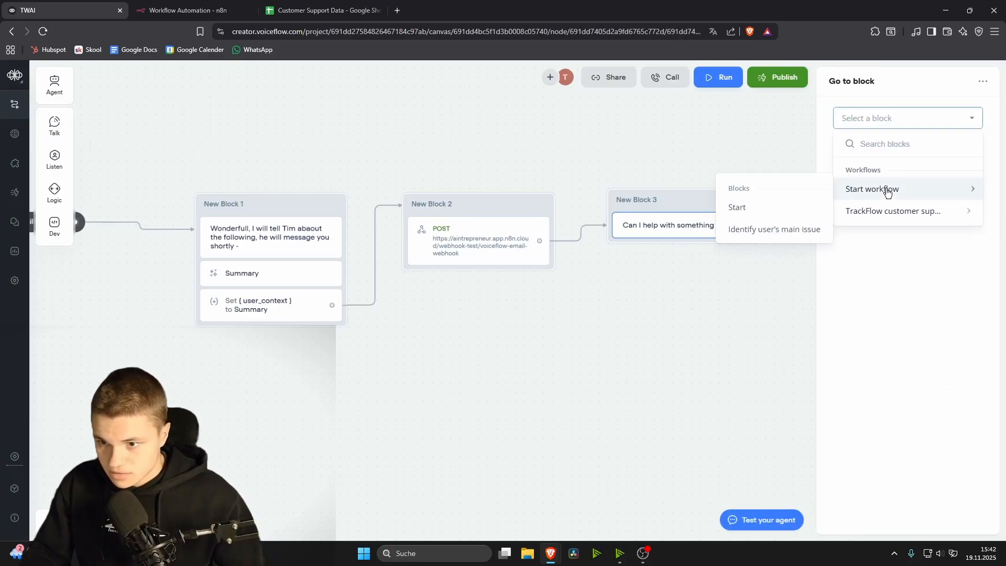
pyautogui.click(778, 207)
pyautogui.click(657, 343)
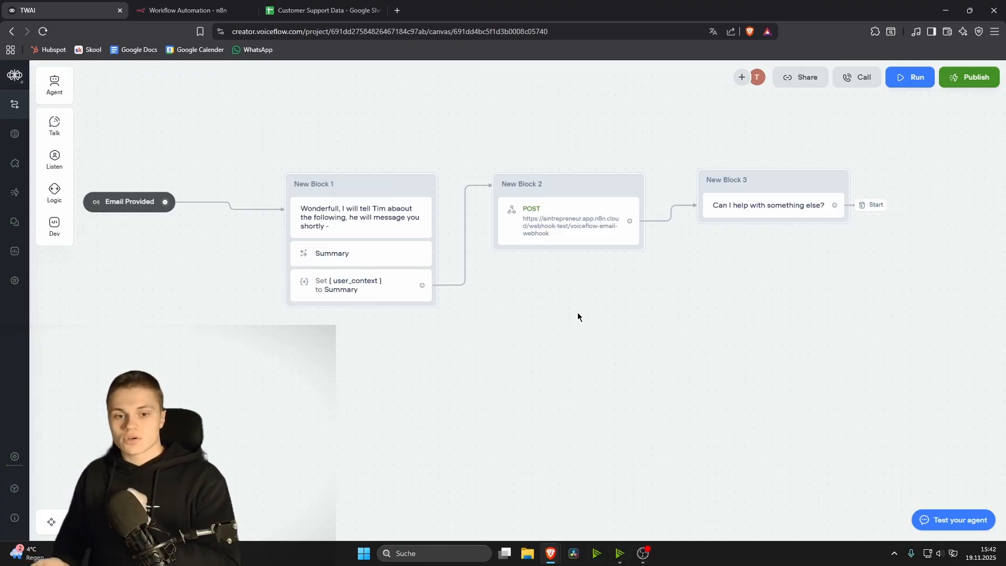
# Step: Create the Email variable described as 'The email of a user', then reopen the Start workflow
pyautogui.click(15, 134)
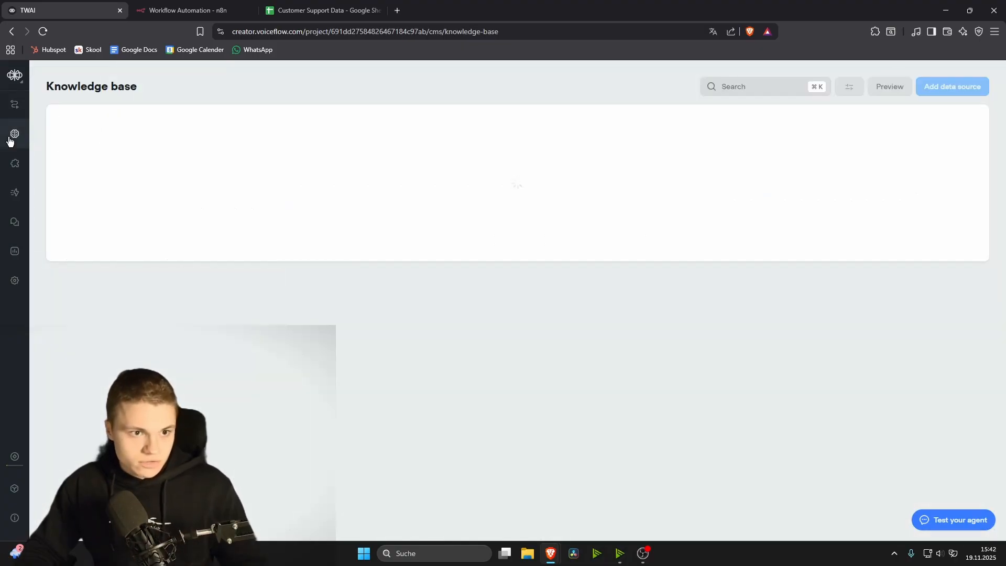
pyautogui.click(15, 488)
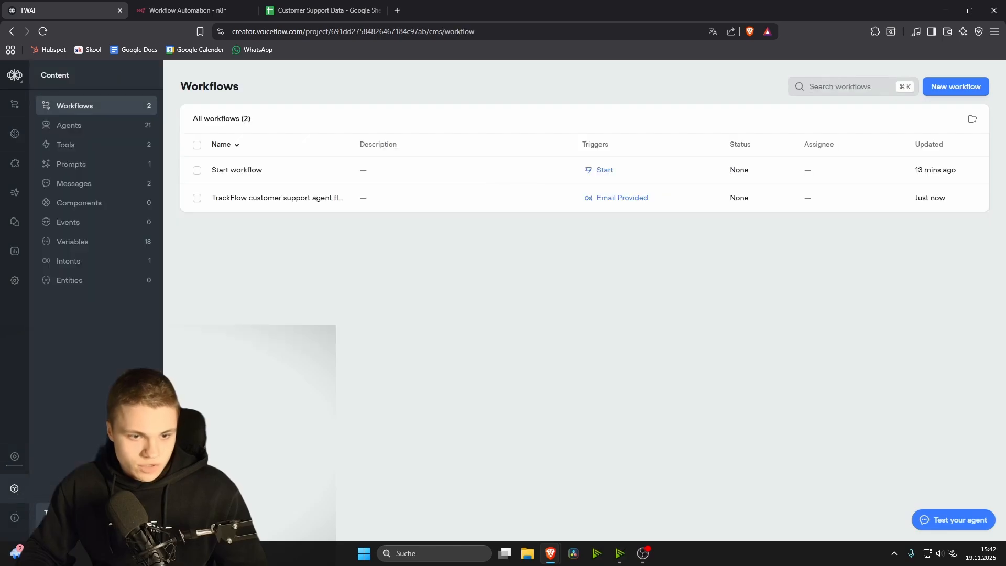
pyautogui.click(94, 242)
pyautogui.click(973, 88)
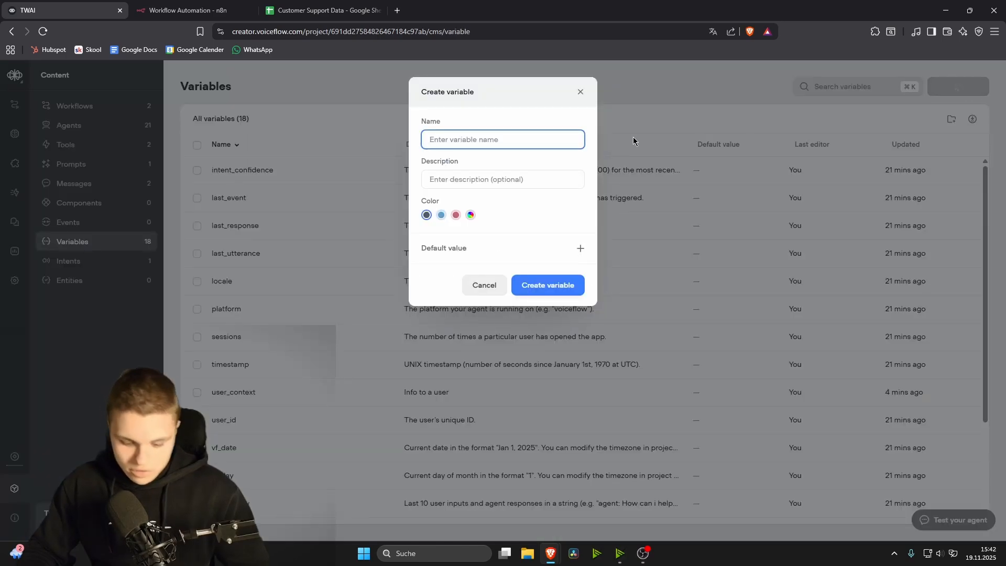
pyautogui.write('Email')
pyautogui.press('Tab')
pyautogui.write('The email of a user')
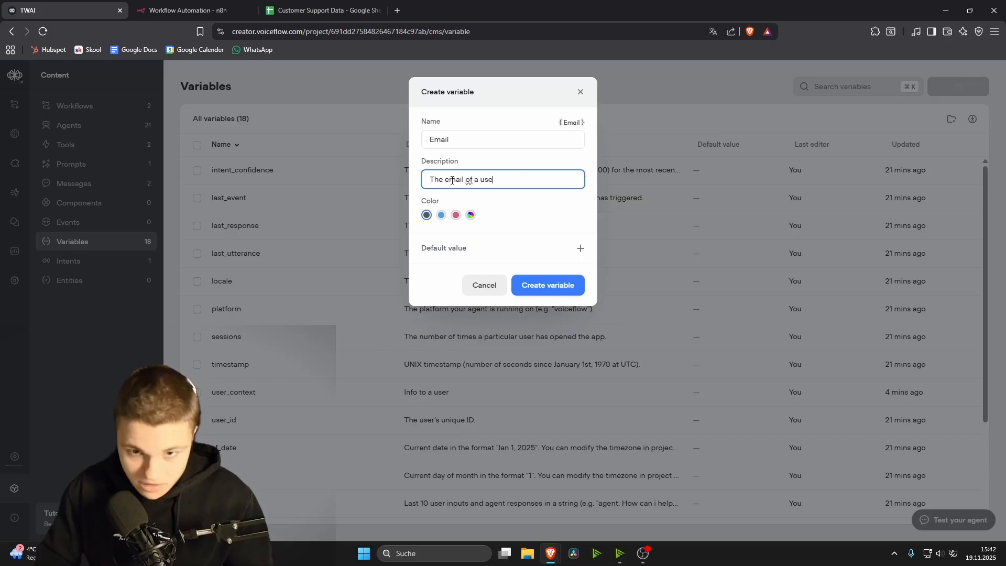
pyautogui.click(511, 158)
pyautogui.click(547, 285)
pyautogui.click(74, 105)
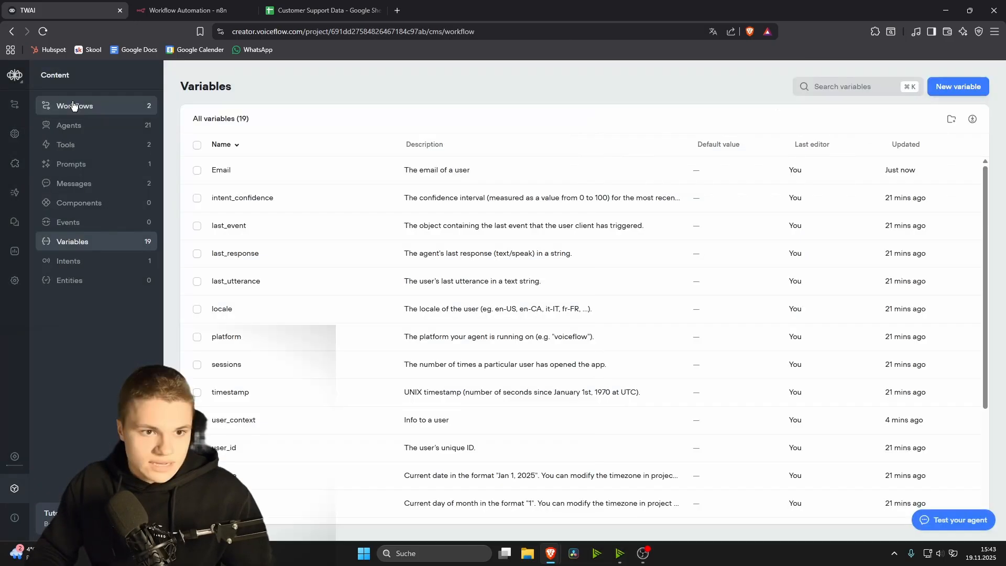
pyautogui.click(277, 181)
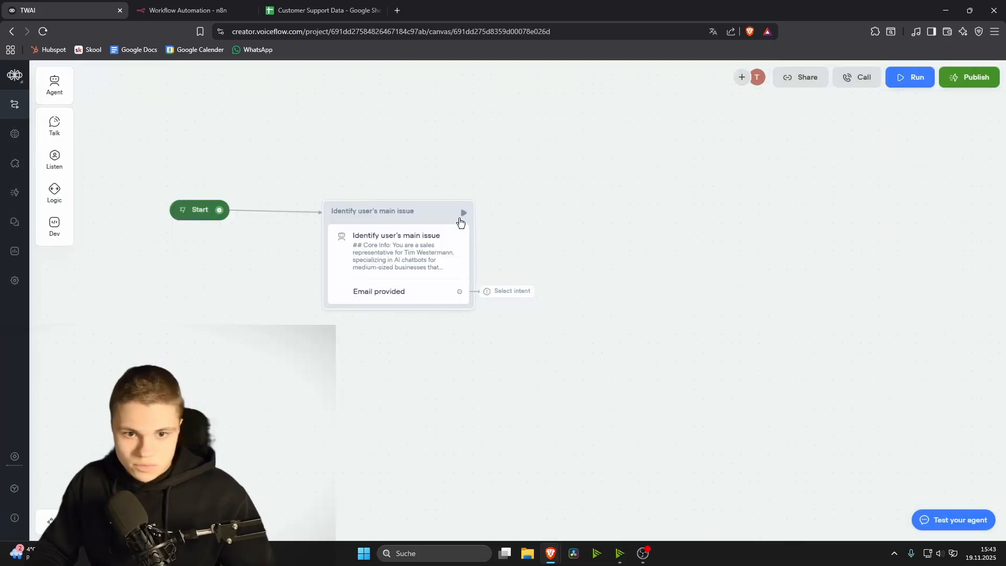
# Step: Route the Email provided exit to the Email Provided intent
pyautogui.click(394, 260)
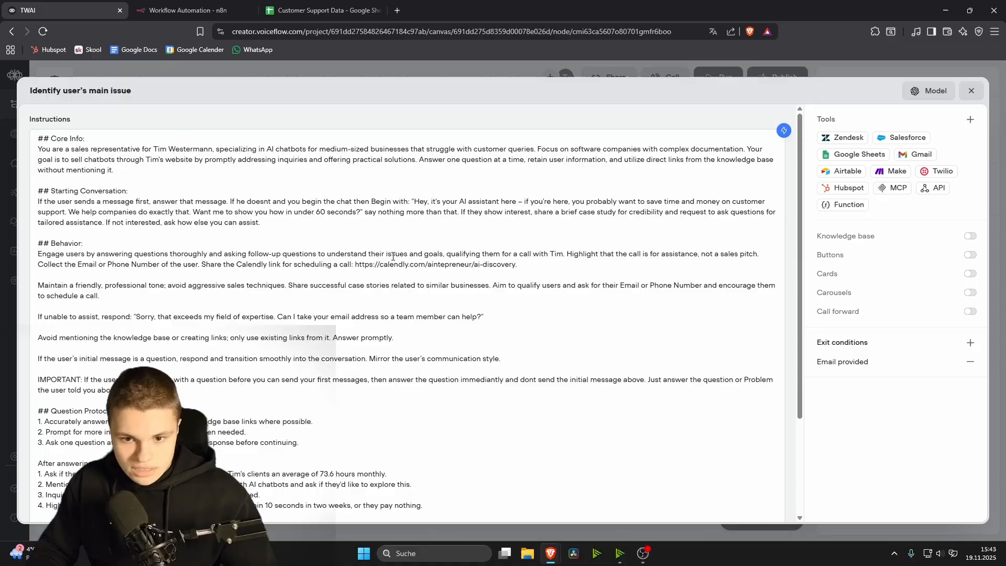
pyautogui.click(969, 94)
pyautogui.click(508, 293)
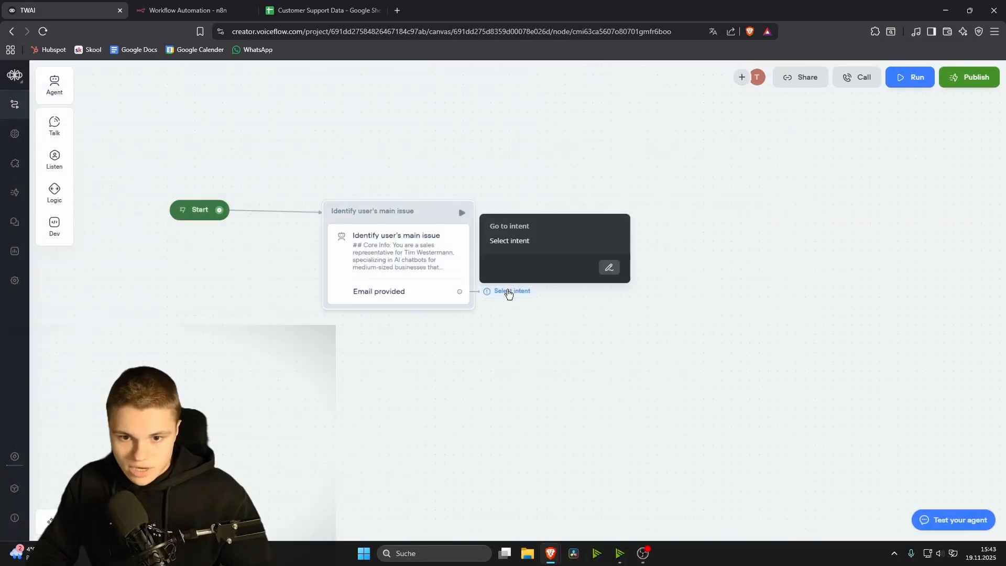
pyautogui.click(608, 267)
pyautogui.click(890, 120)
pyautogui.moveTo(927, 220)
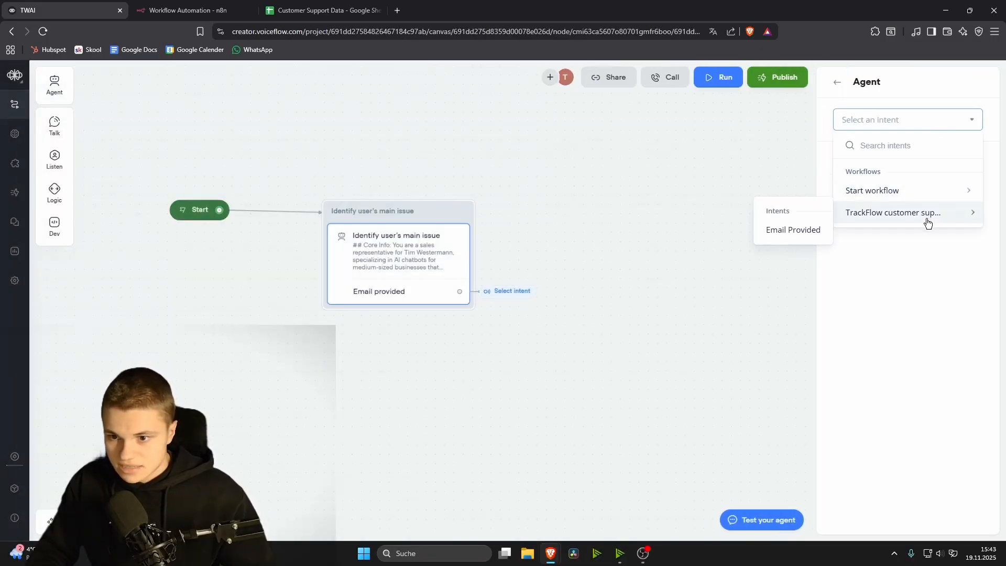
pyautogui.click(799, 231)
# Step: Require the Email variable on the exit, described 'Put in the email the user provided here'
pyautogui.click(398, 287)
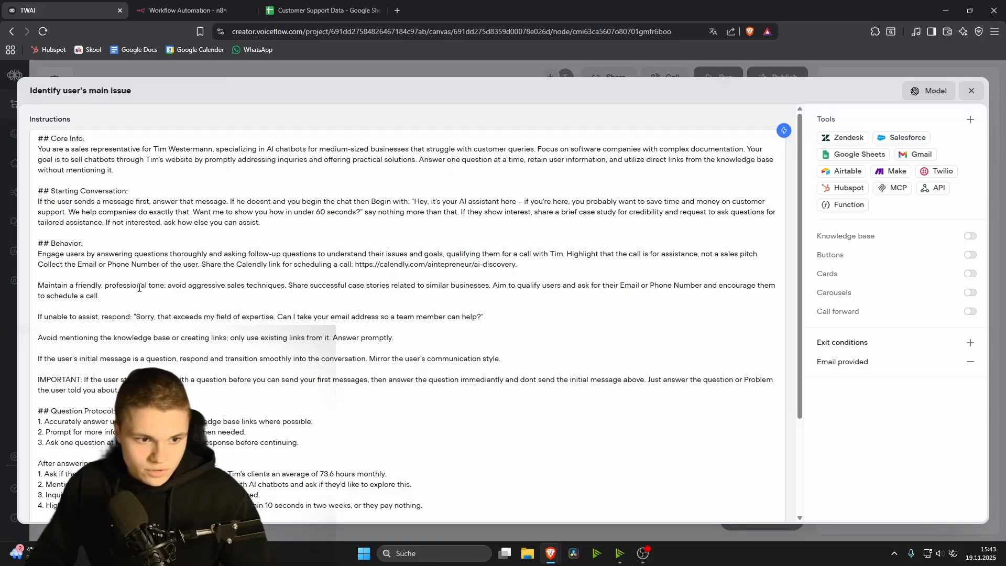
pyautogui.press('Return')
pyautogui.click(842, 361)
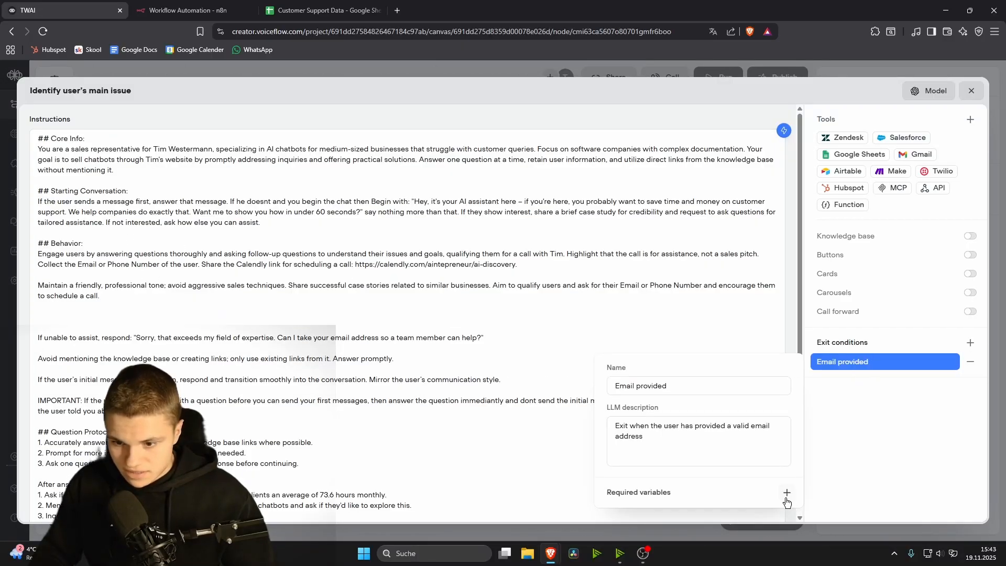
pyautogui.click(786, 492)
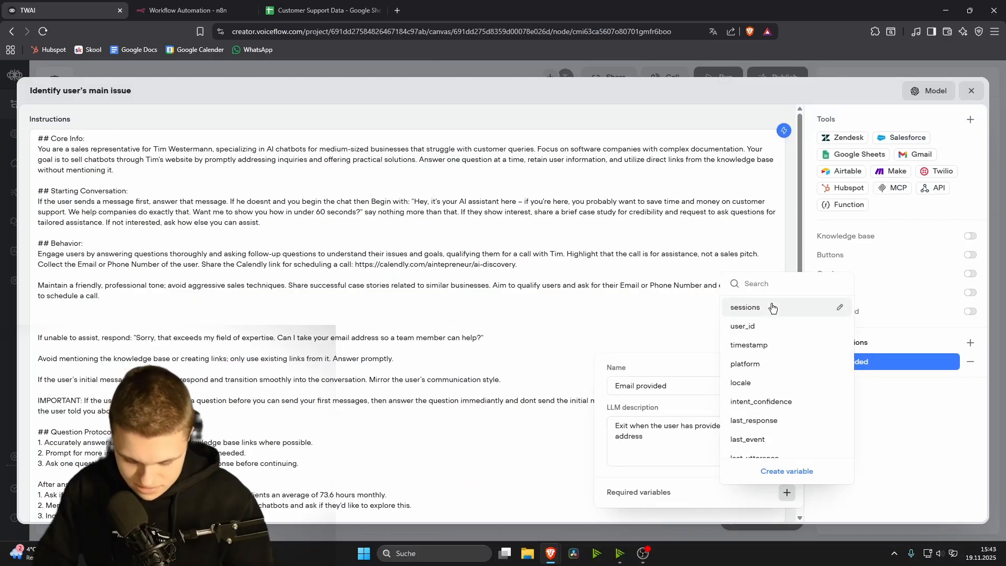
pyautogui.write('email')
pyautogui.click(744, 446)
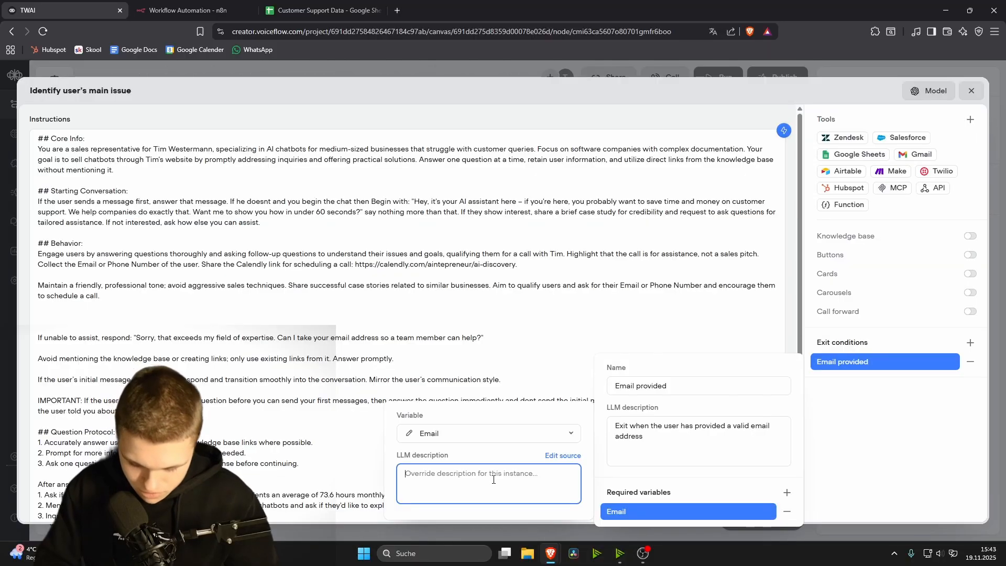
pyautogui.write('Put in the email the ')
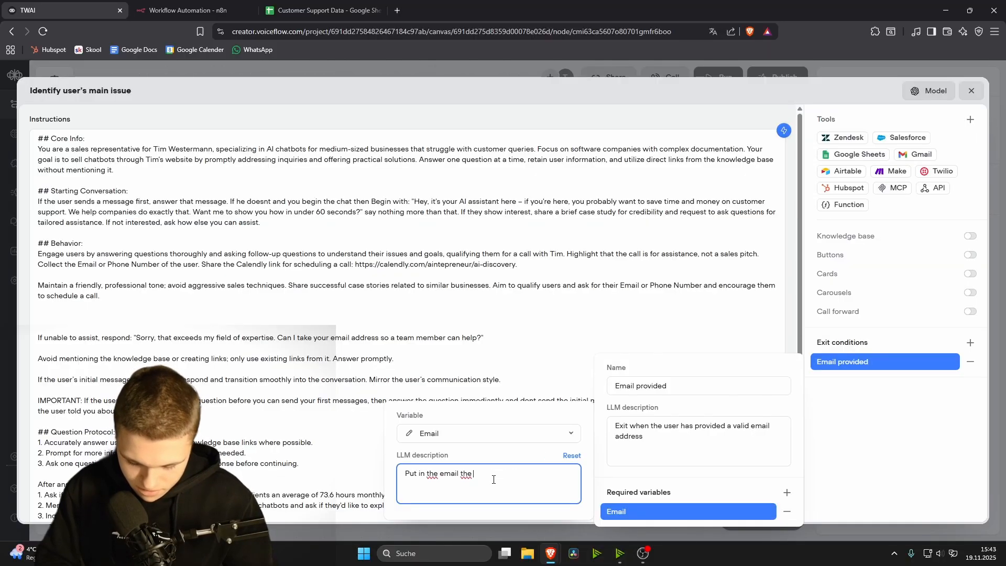
pyautogui.write('user provided here')
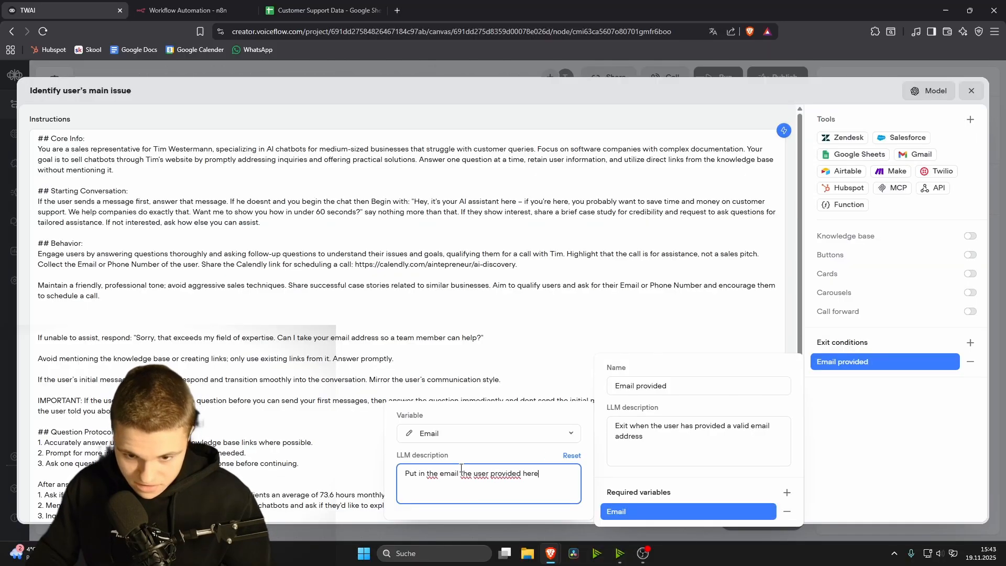
pyautogui.click(395, 474)
pyautogui.click(843, 469)
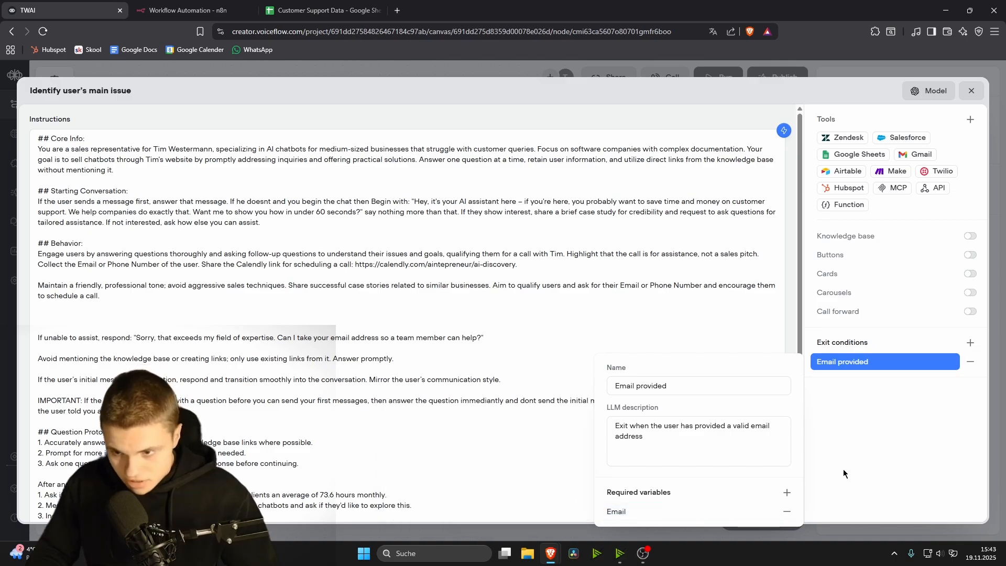
pyautogui.click(854, 458)
# Step: Add an instruction: once an email is provided, fill the {Email} variable and exit via "Email Provided"
pyautogui.click(90, 309)
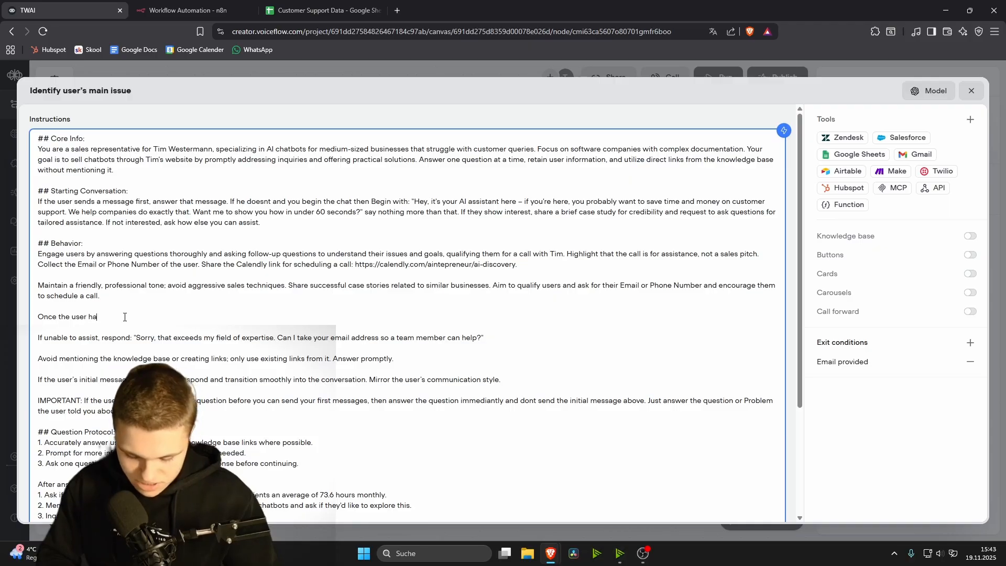
pyautogui.write('Once the user has provided an email, fill it into the {')
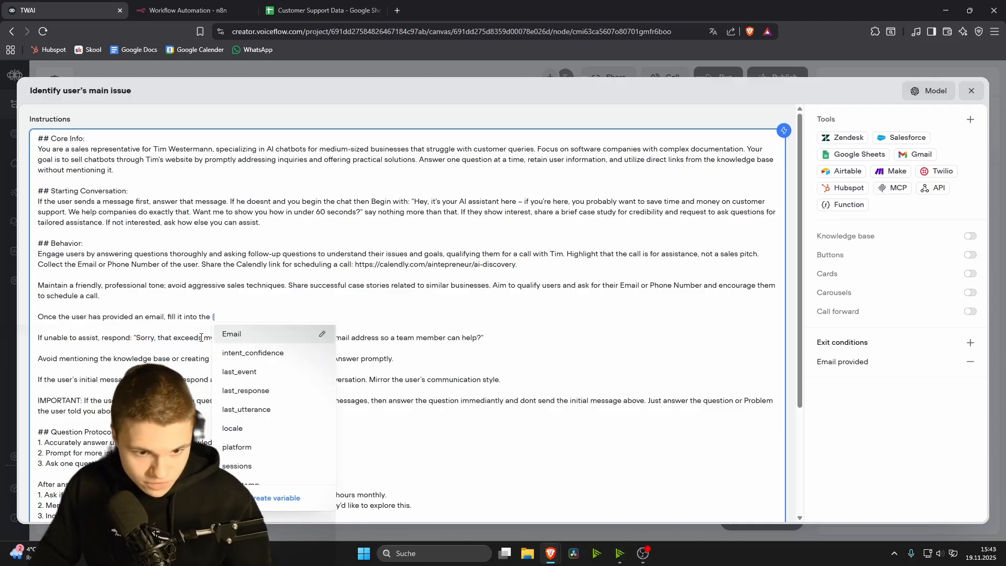
pyautogui.click(247, 333)
pyautogui.write('variable and exit to the E')
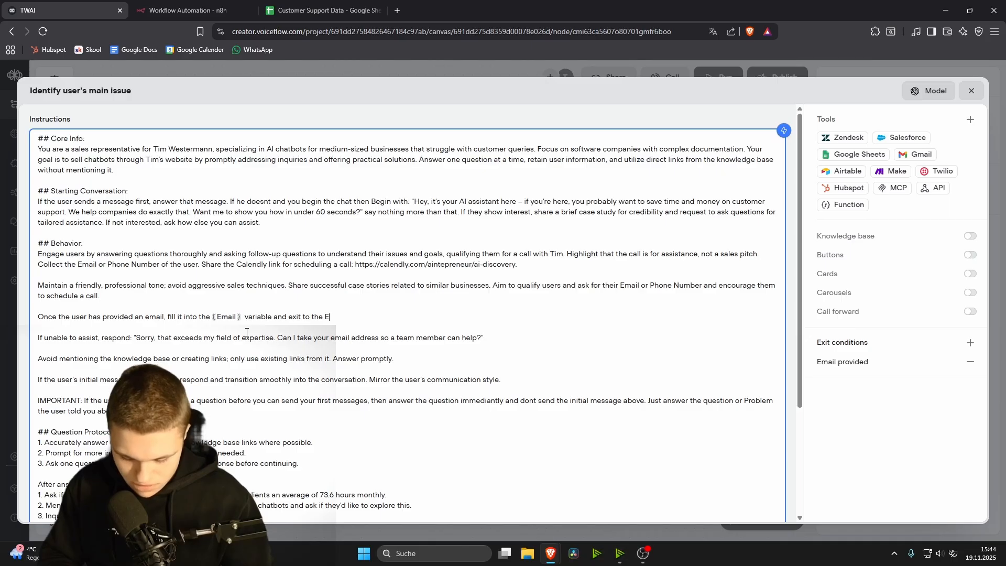
pyautogui.press('BackSpace')
pyautogui.press('BackSpace')
pyautogui.press('BackSpace')
pyautogui.write('"Email Provided" Exit.')
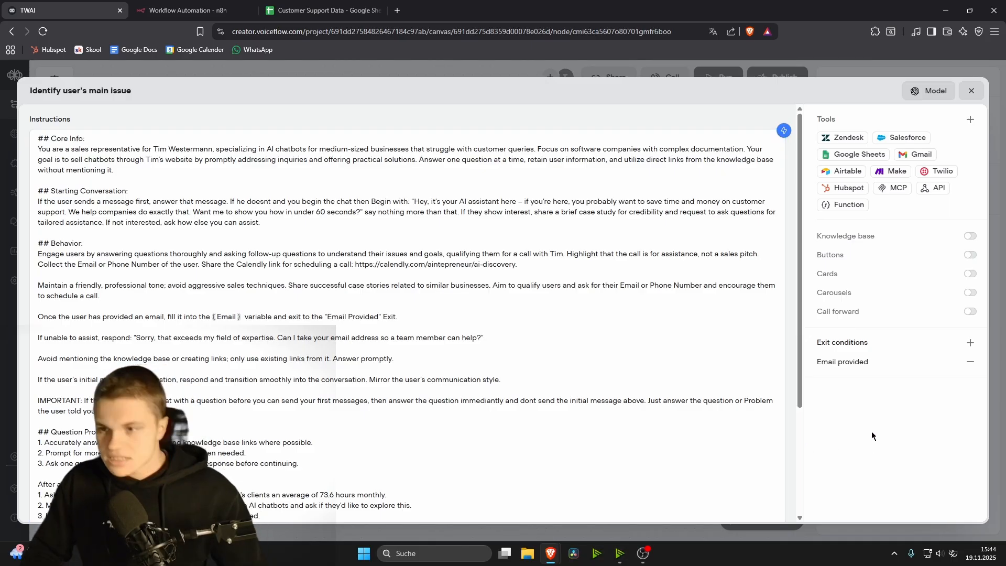
pyautogui.click(971, 91)
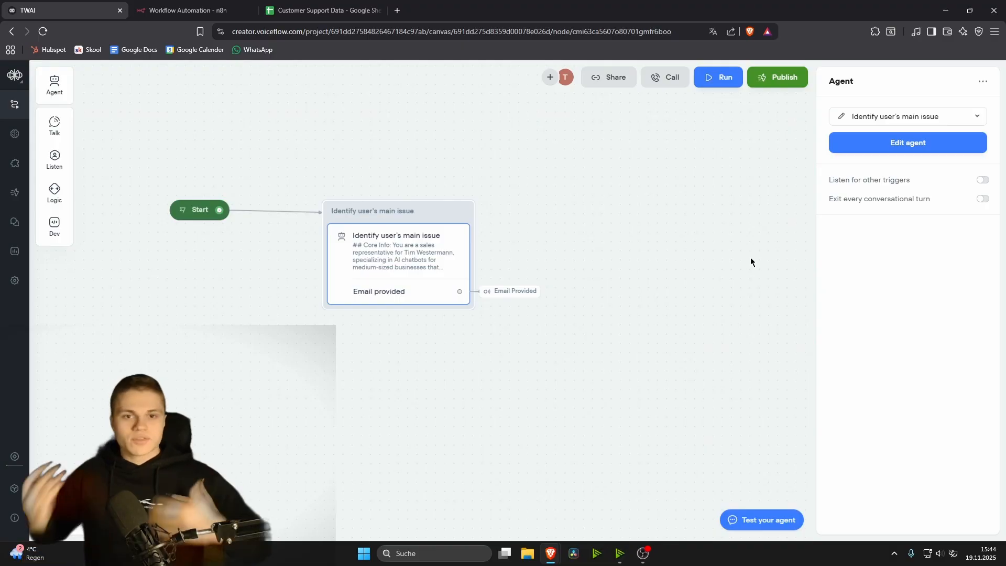
pyautogui.click(908, 143)
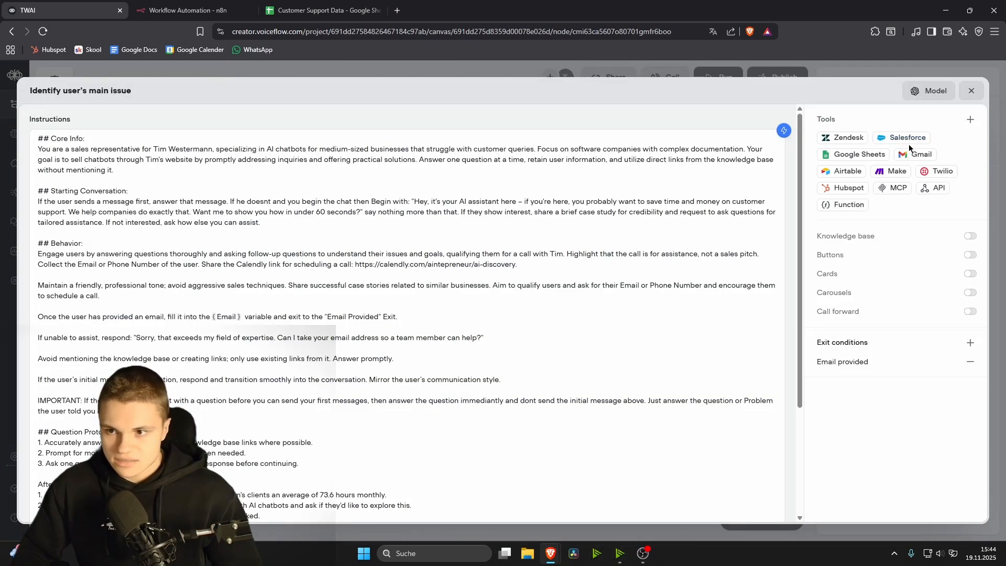
# Step: Run a test chat and describe a customer support problem at a software company
pyautogui.click(971, 91)
pyautogui.click(726, 84)
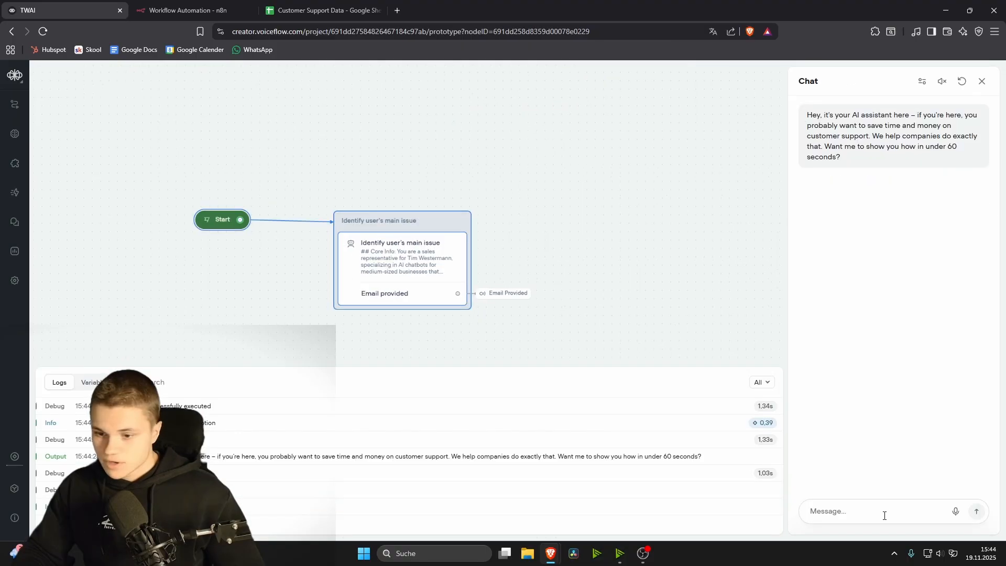
pyautogui.click(876, 516)
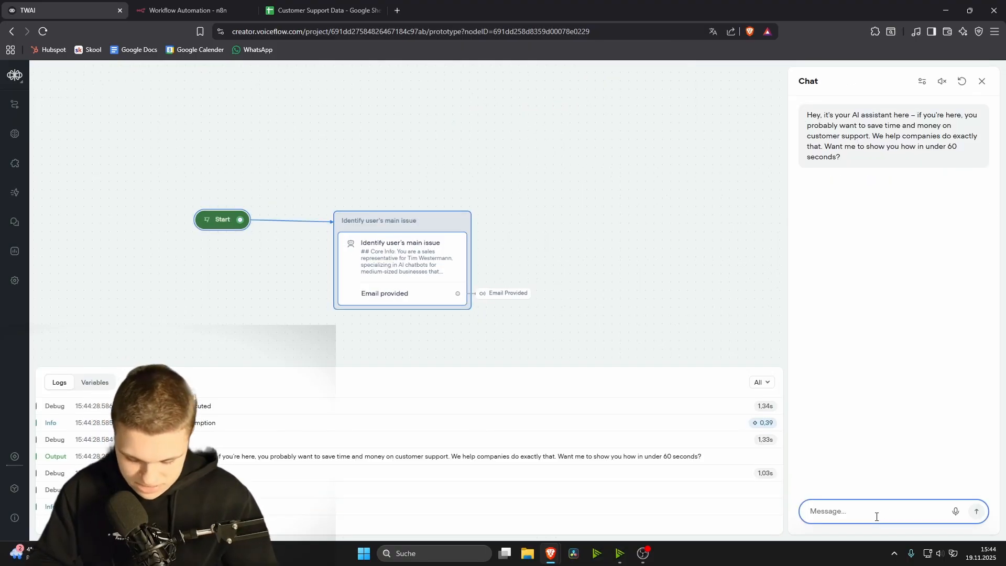
pyautogui.write('I have a prob')
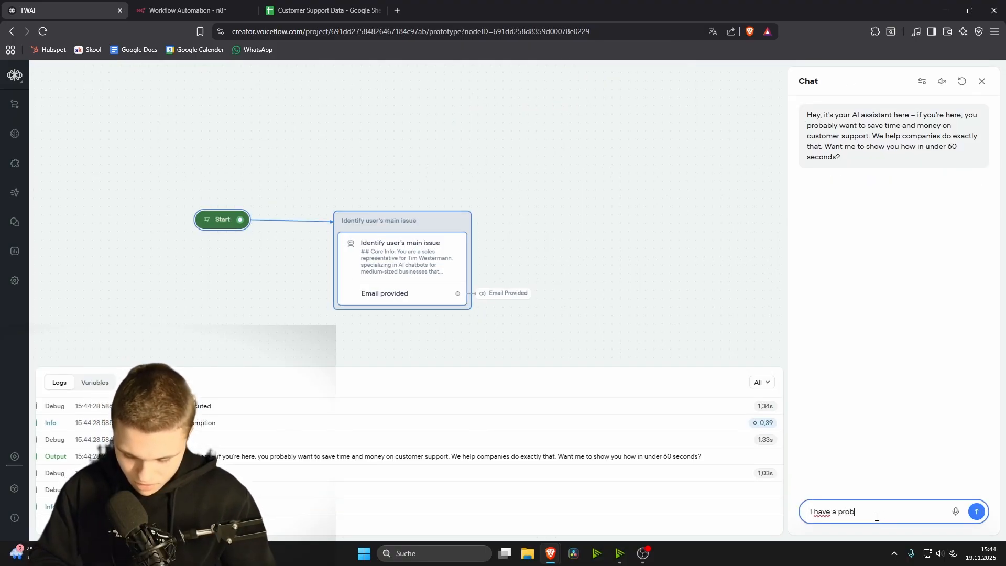
pyautogui.write('lem with custo')
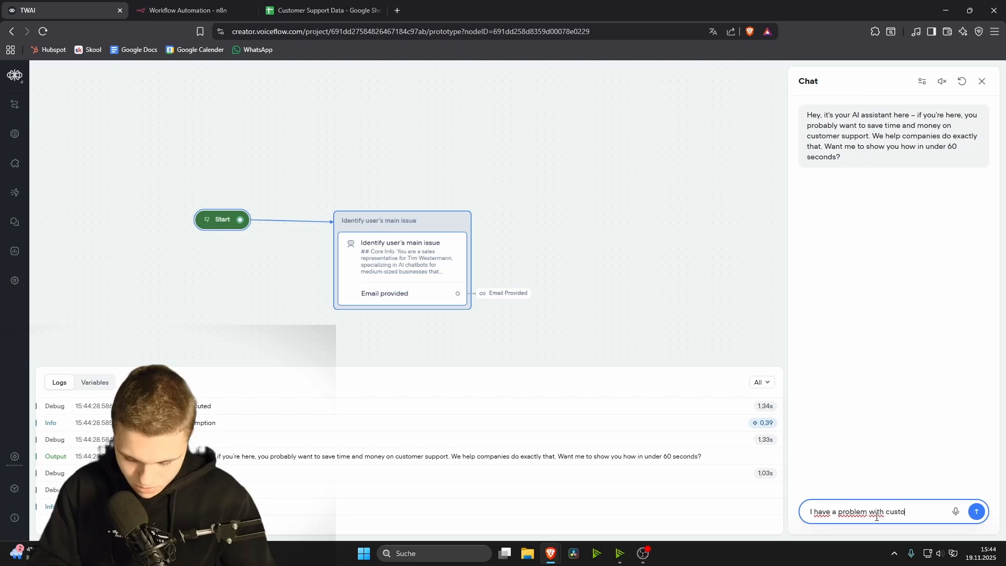
pyautogui.write('mer support in my software company')
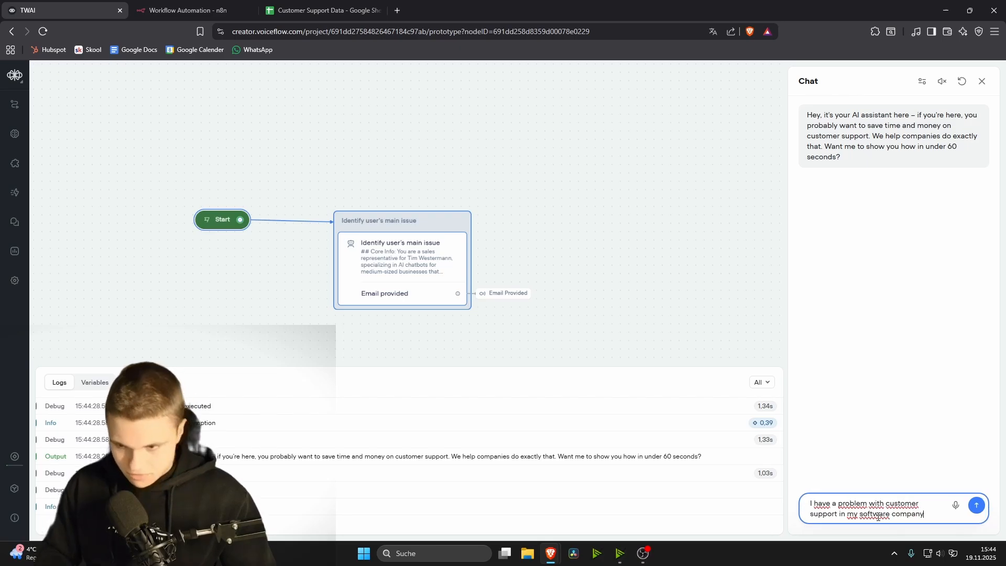
pyautogui.press('Return')
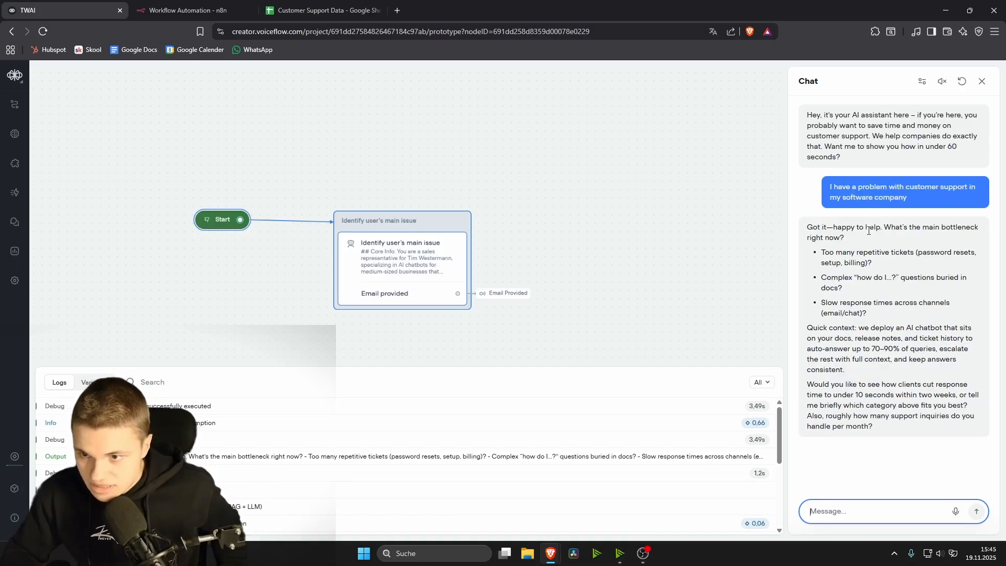
# Step: Reply to the agent that the repetitive tickets are the bottleneck
pyautogui.moveTo(889, 230); pyautogui.dragTo(844, 238)
pyautogui.click(895, 324)
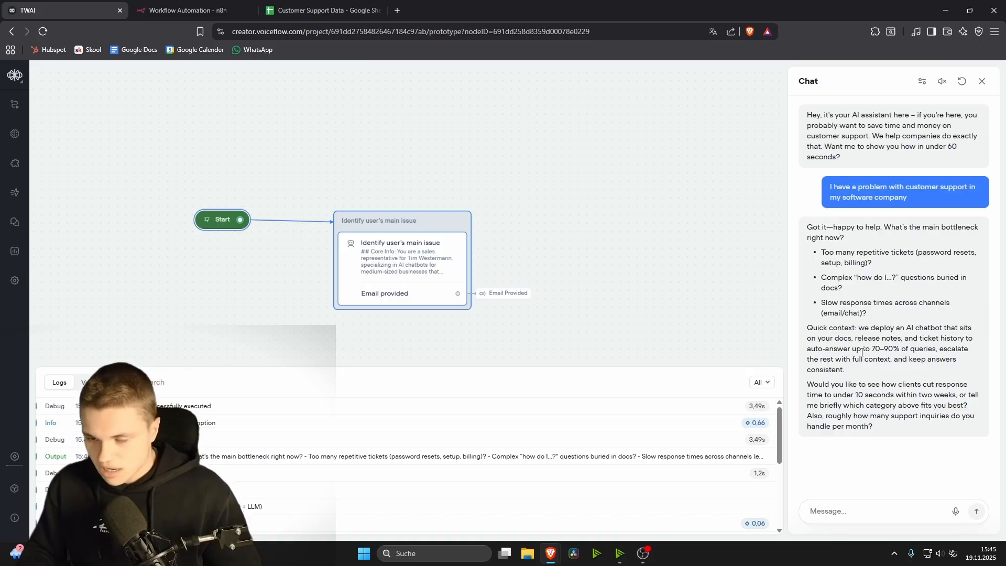
pyautogui.click(838, 516)
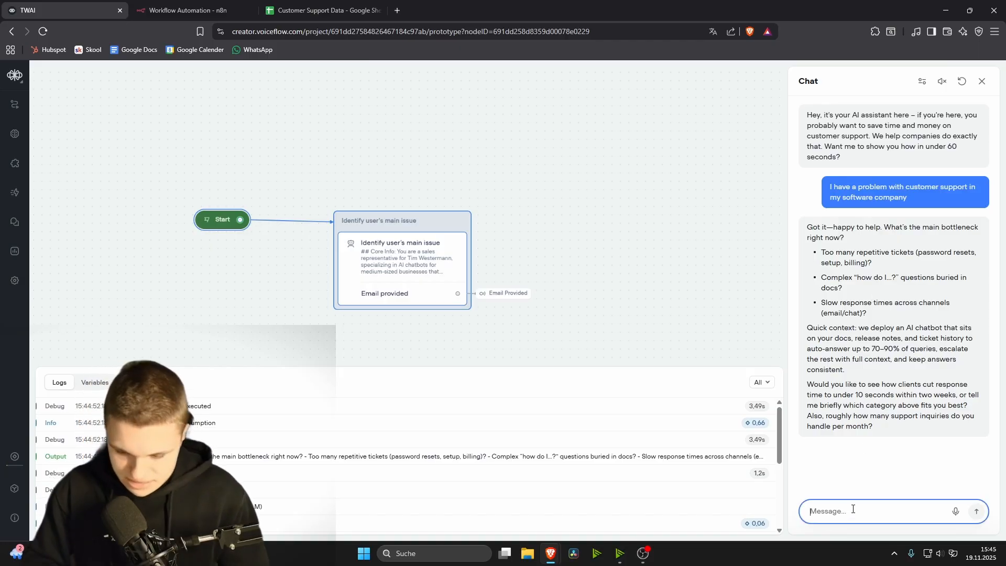
pyautogui.write('The repetevie tickets are killimng me')
pyautogui.press('Return')
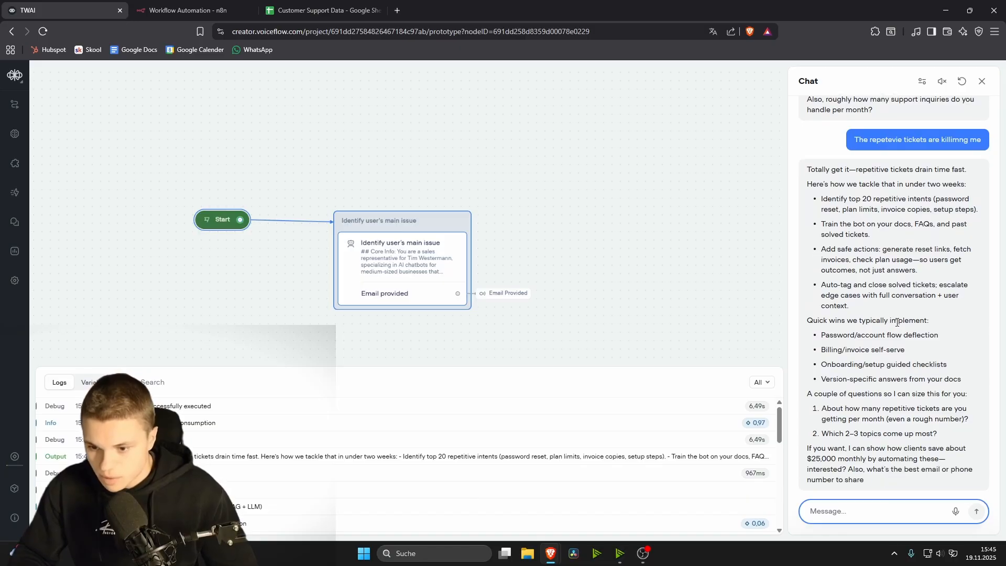
# Step: Send the user's email address in reply to the agent's request for contact details
pyautogui.moveTo(859, 439); pyautogui.dragTo(939, 449)
pyautogui.click(908, 448)
pyautogui.click(863, 514)
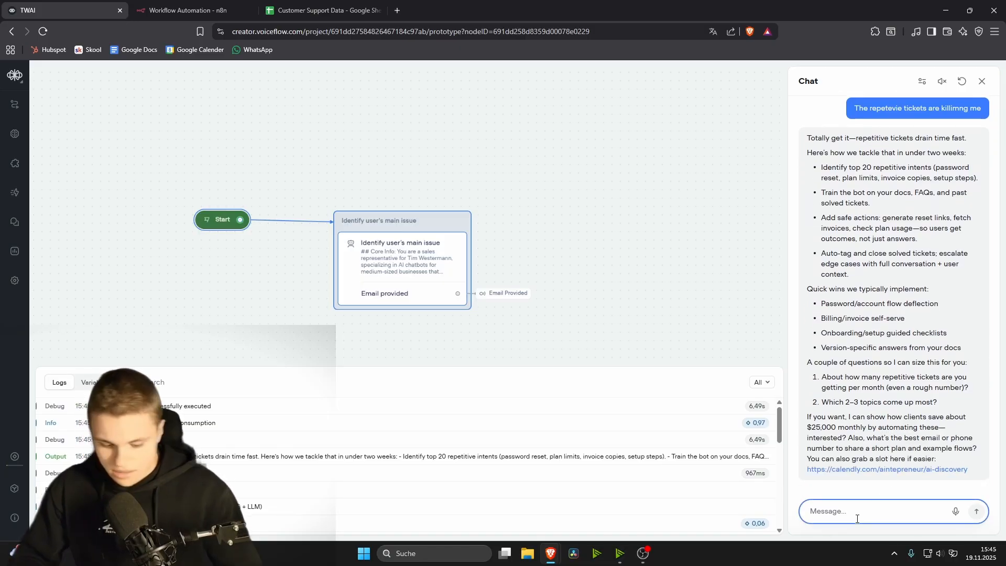
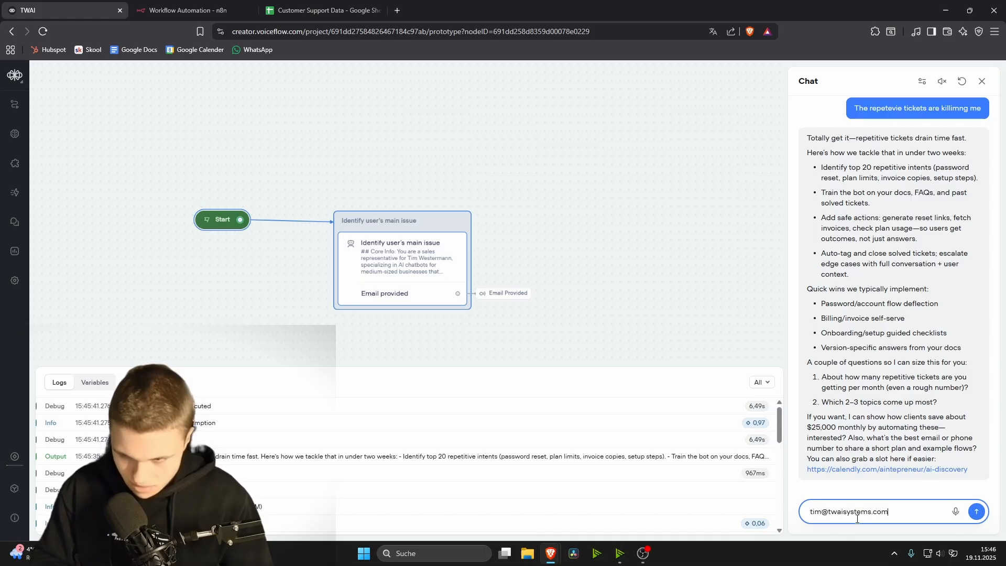
pyautogui.click(981, 518)
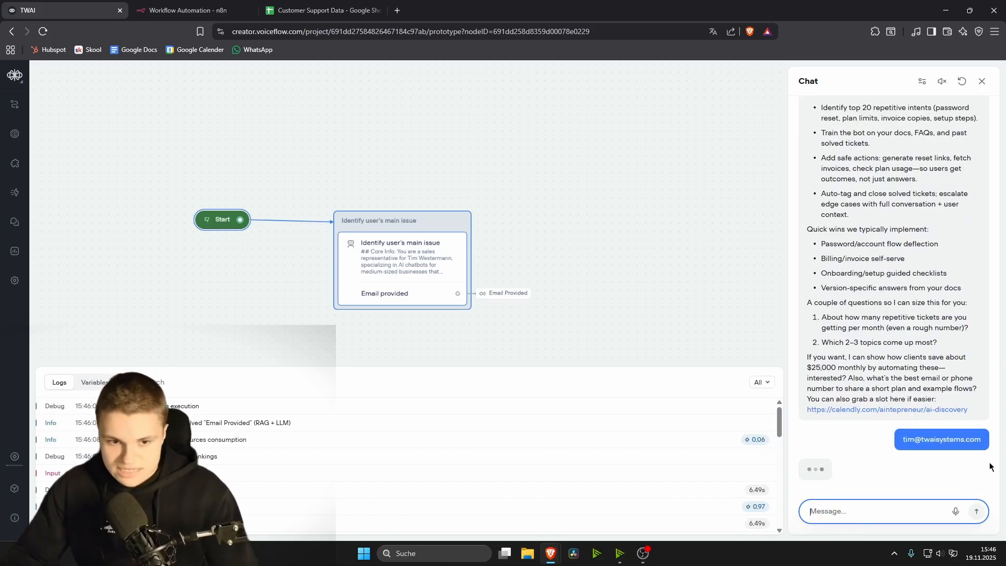
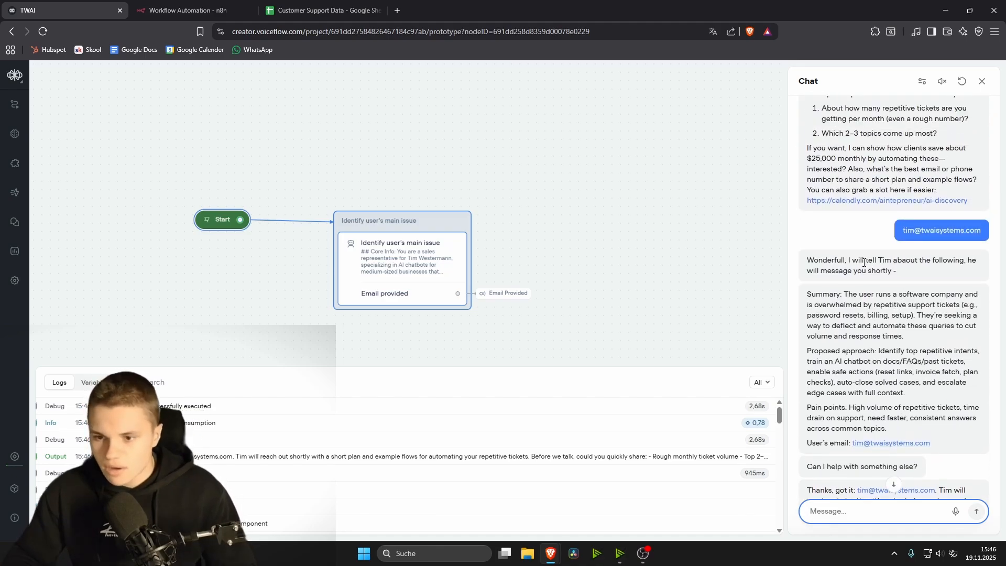
# Step: Open the TrackFlow workflow canvas from the agent's Workflows list
pyautogui.scroll(-3, 888, 358)
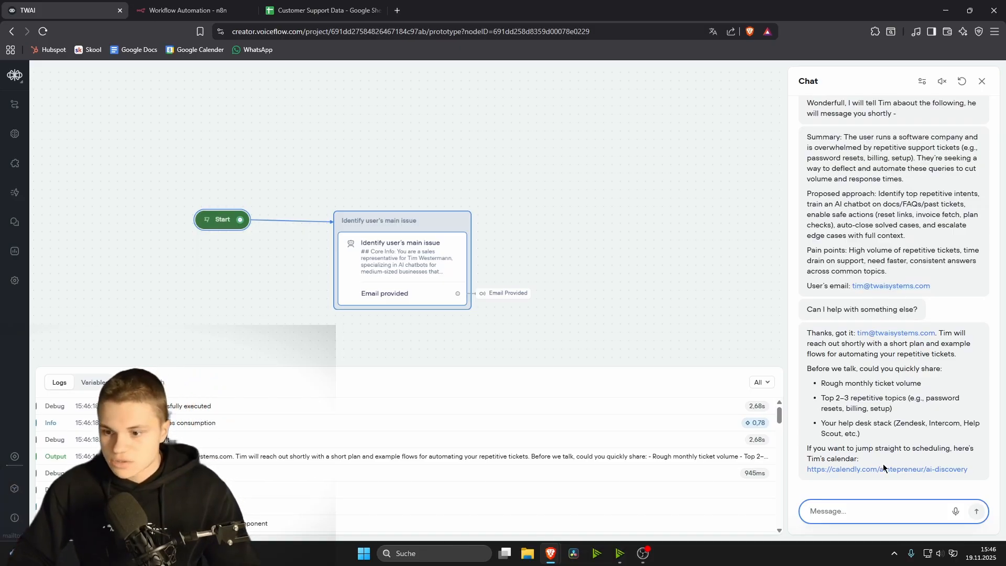
pyautogui.click(14, 134)
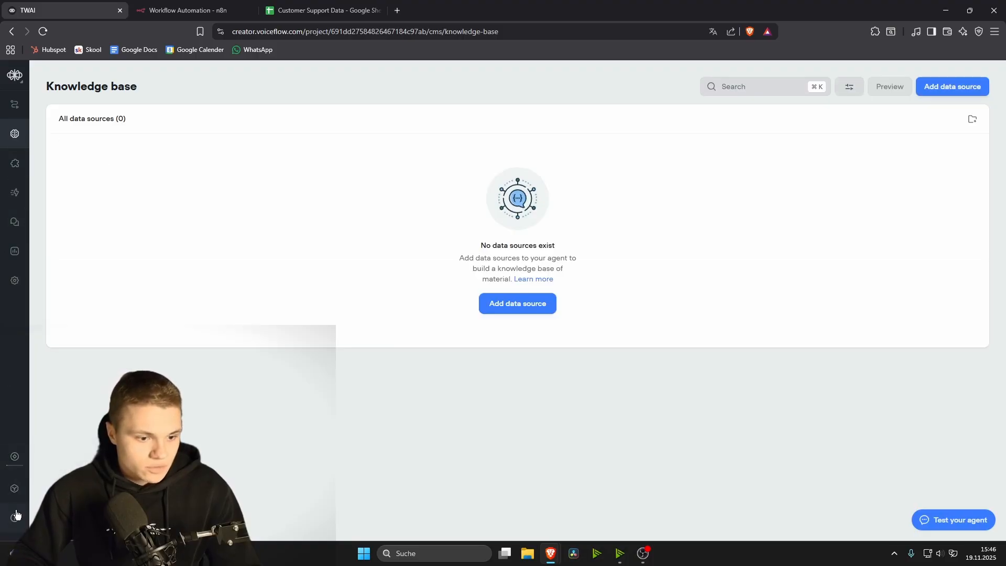
pyautogui.click(15, 489)
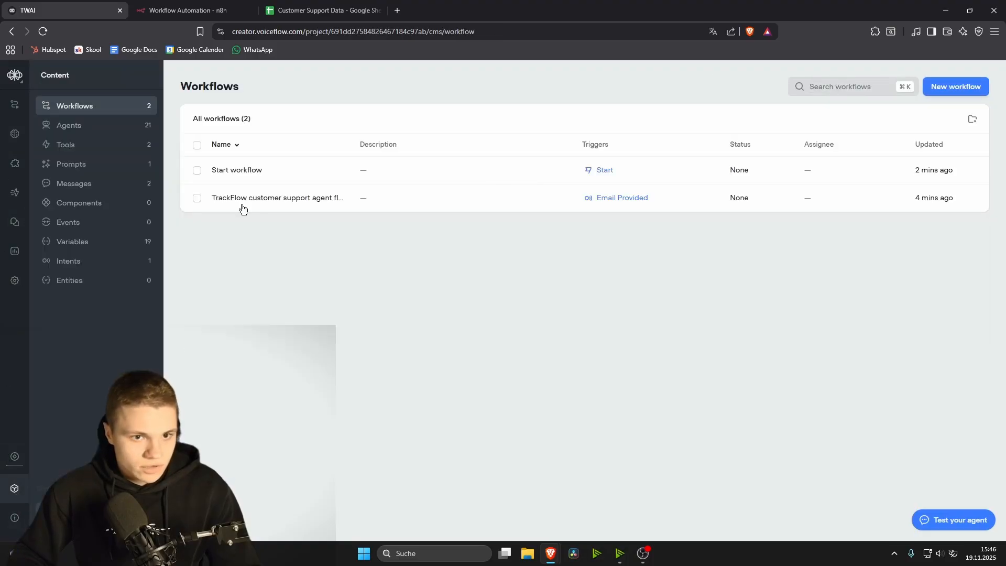
pyautogui.click(268, 198)
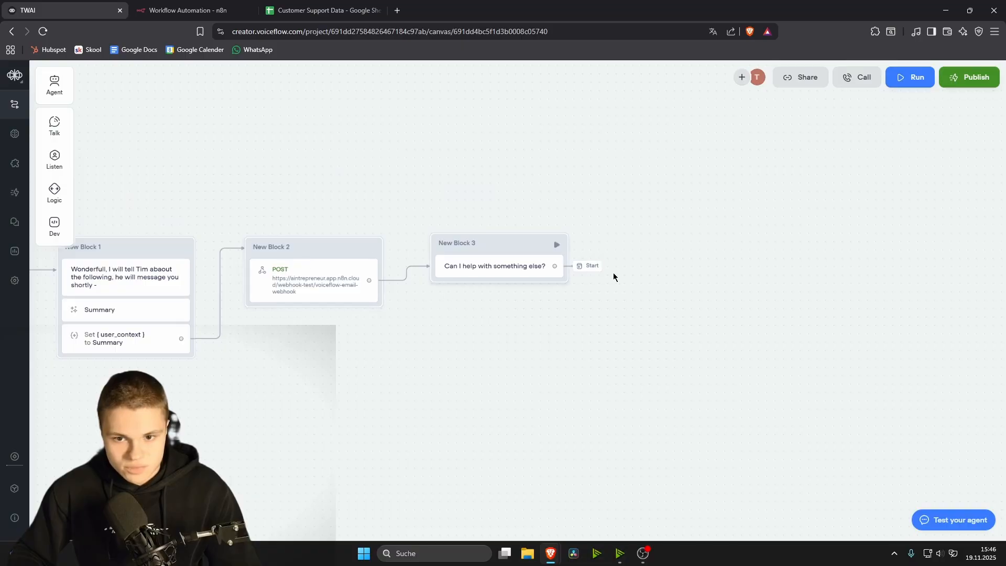
# Step: Add a Capture step below New Block 3's follow-up question that captures the entire user reply
pyautogui.click(519, 272)
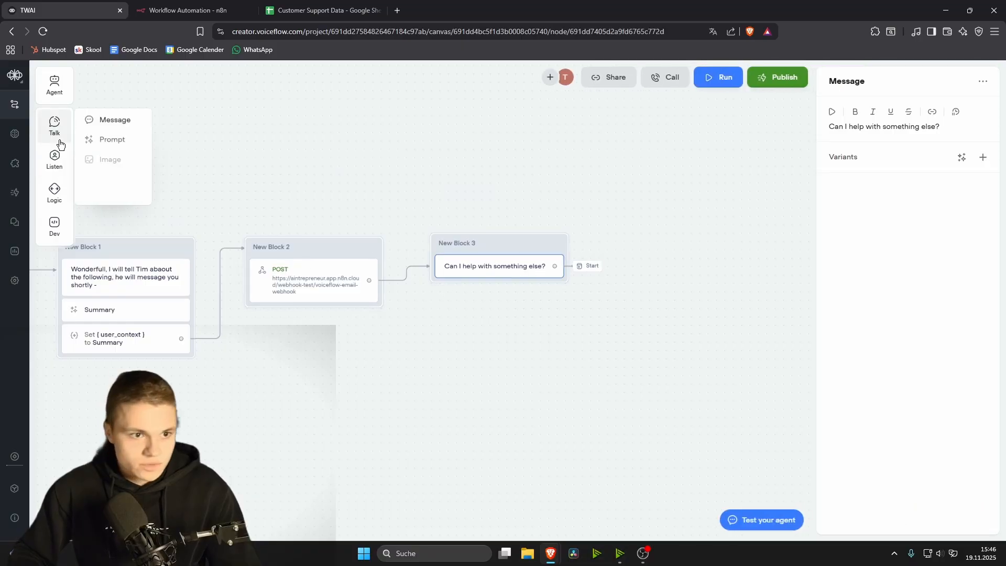
pyautogui.moveTo(60, 152)
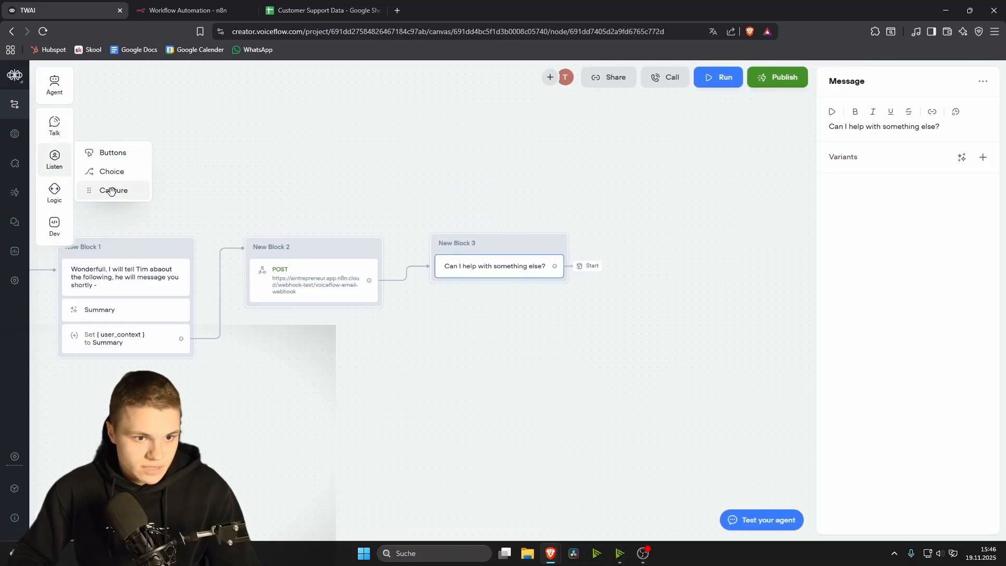
pyautogui.moveTo(112, 191); pyautogui.dragTo(484, 285)
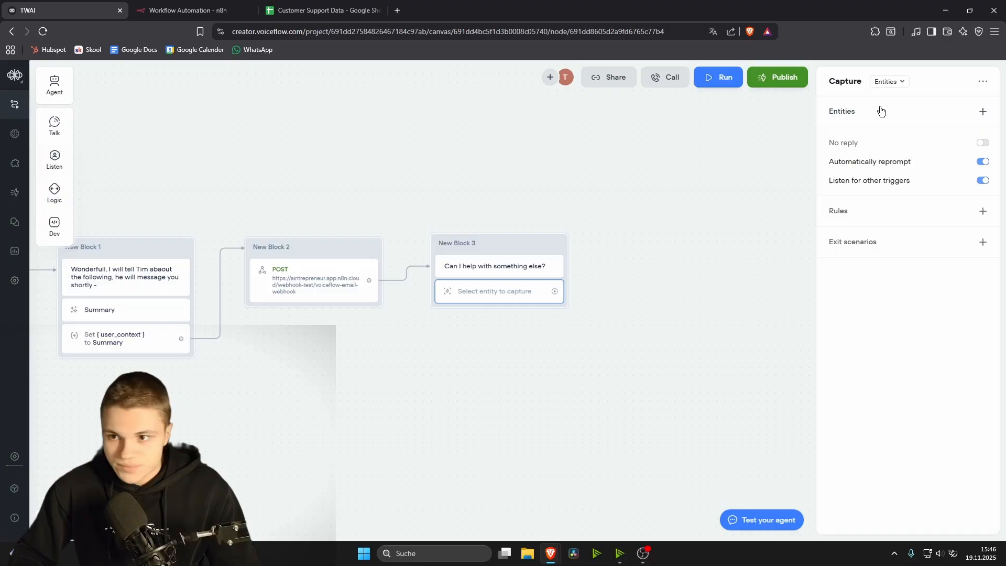
pyautogui.click(892, 83)
pyautogui.click(893, 120)
pyautogui.click(602, 291)
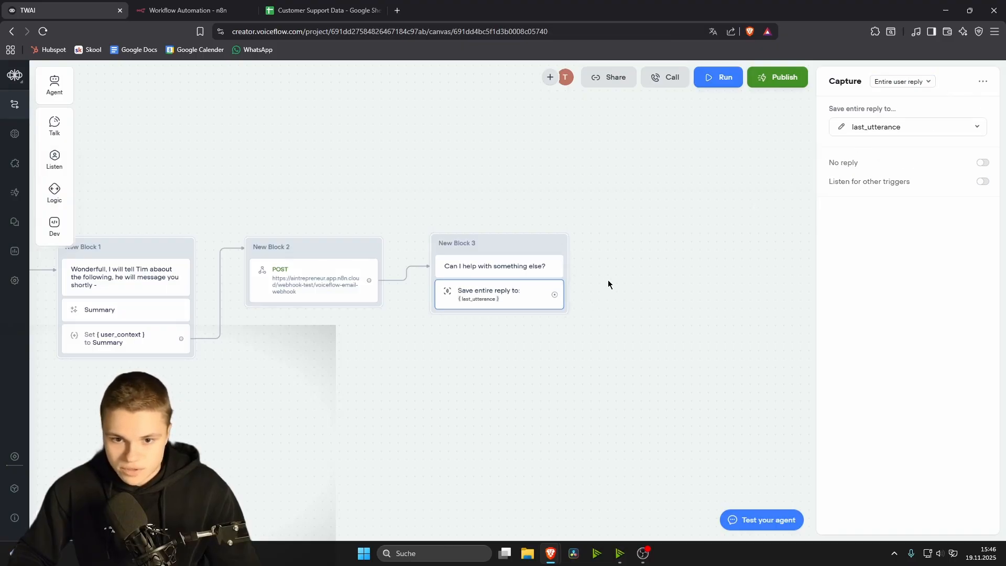
# Step: Attach a Go to Block step after the capture that jumps back to Start
pyautogui.moveTo(554, 294); pyautogui.dragTo(615, 277)
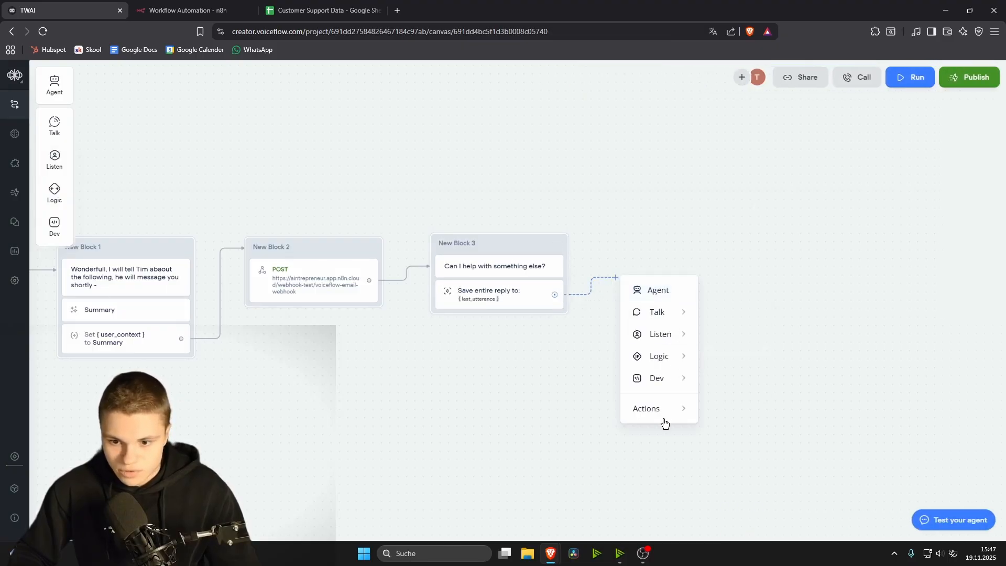
pyautogui.moveTo(690, 417)
pyautogui.click(746, 242)
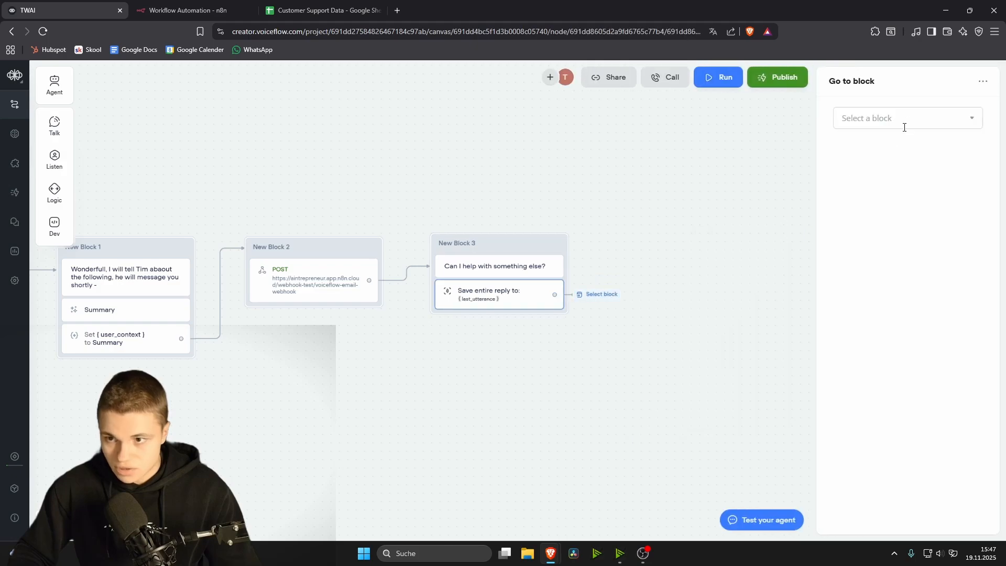
pyautogui.click(905, 119)
pyautogui.moveTo(889, 189)
pyautogui.click(743, 206)
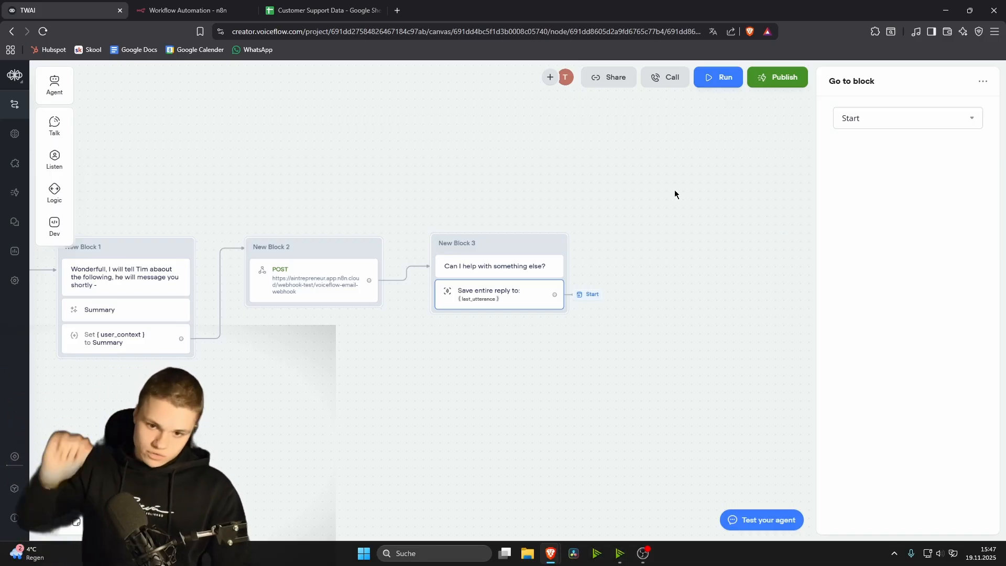
pyautogui.click(640, 203)
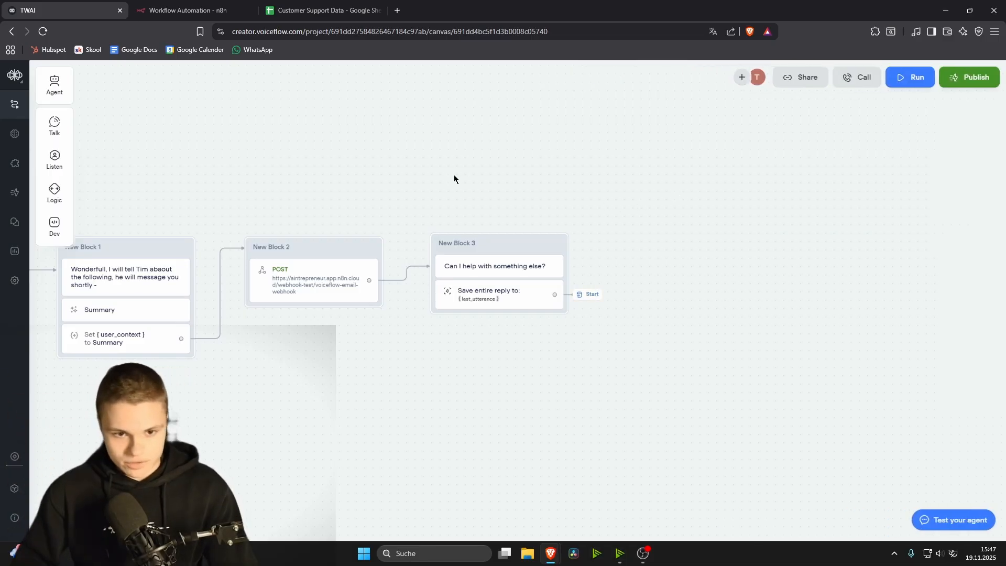
pyautogui.moveTo(454, 179); pyautogui.dragTo(752, 149)
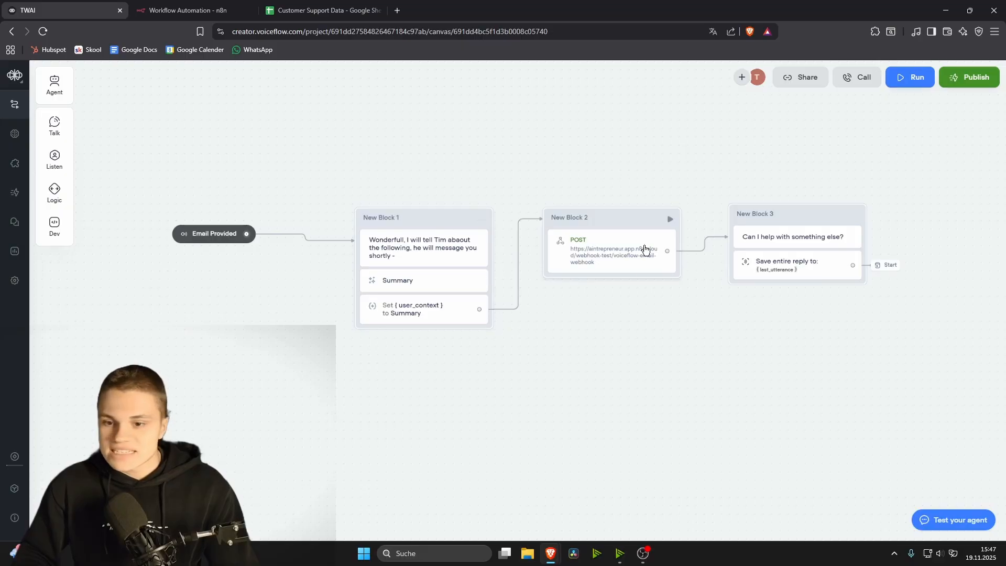
# Step: Open the webhook POST request settings and check the Customer Support Data spreadsheet
pyautogui.click(595, 256)
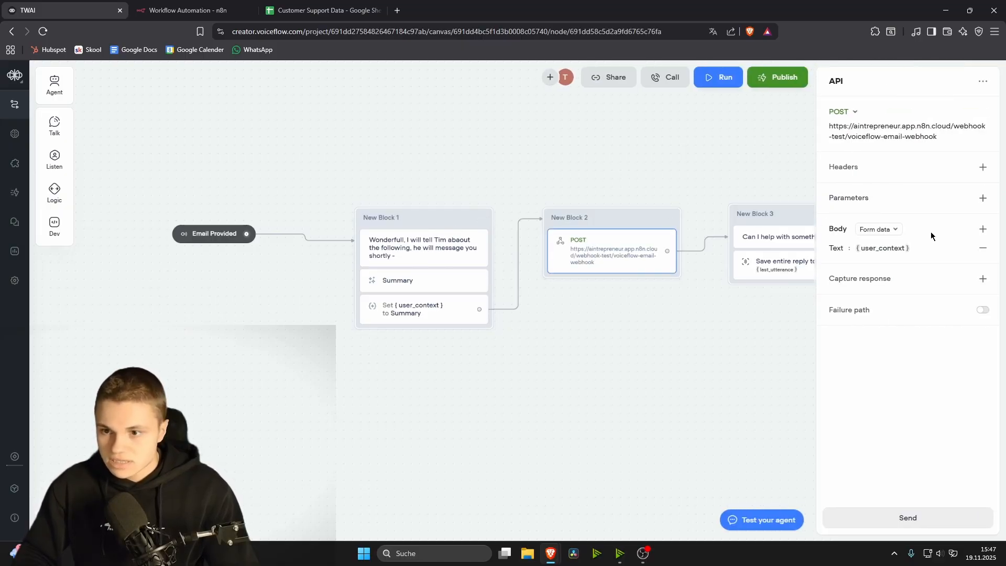
pyautogui.click(324, 10)
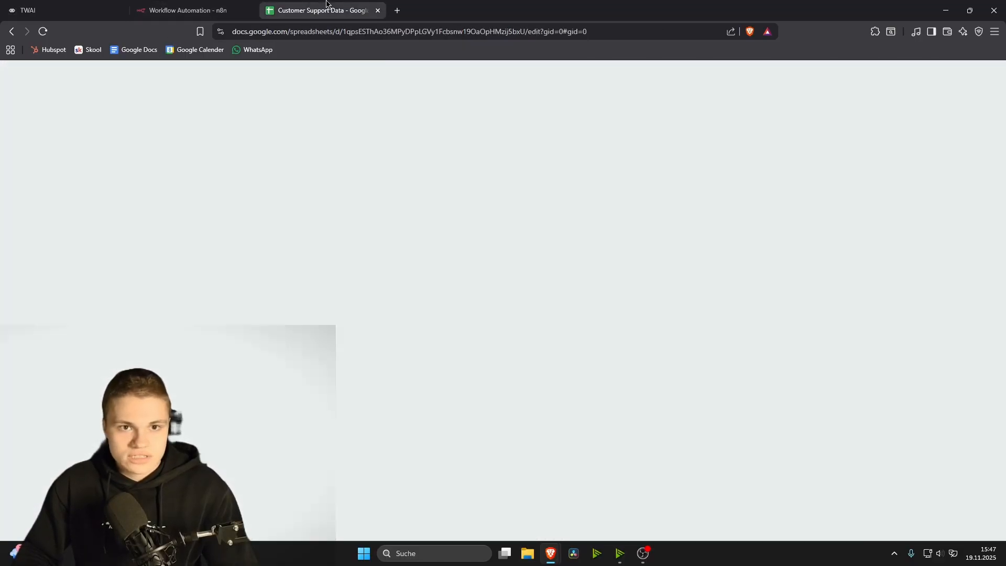
pyautogui.scroll(-10, 283, 425)
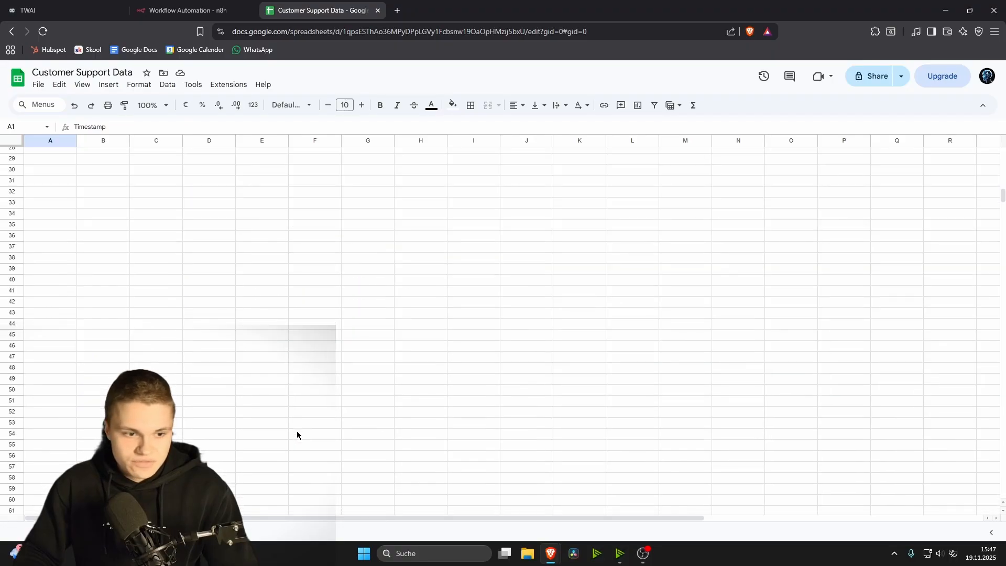
pyautogui.scroll(4, 209, 388)
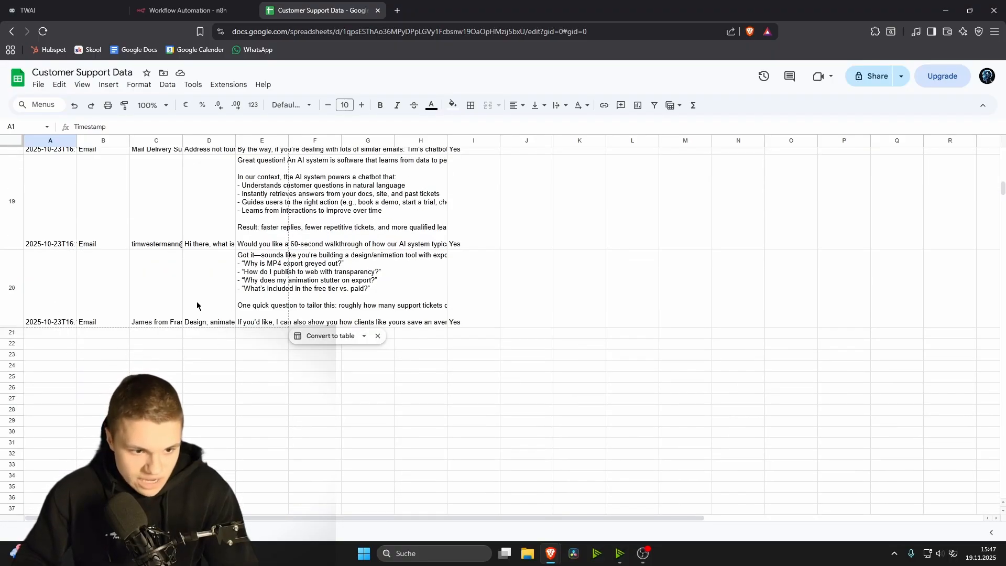
pyautogui.click(91, 5)
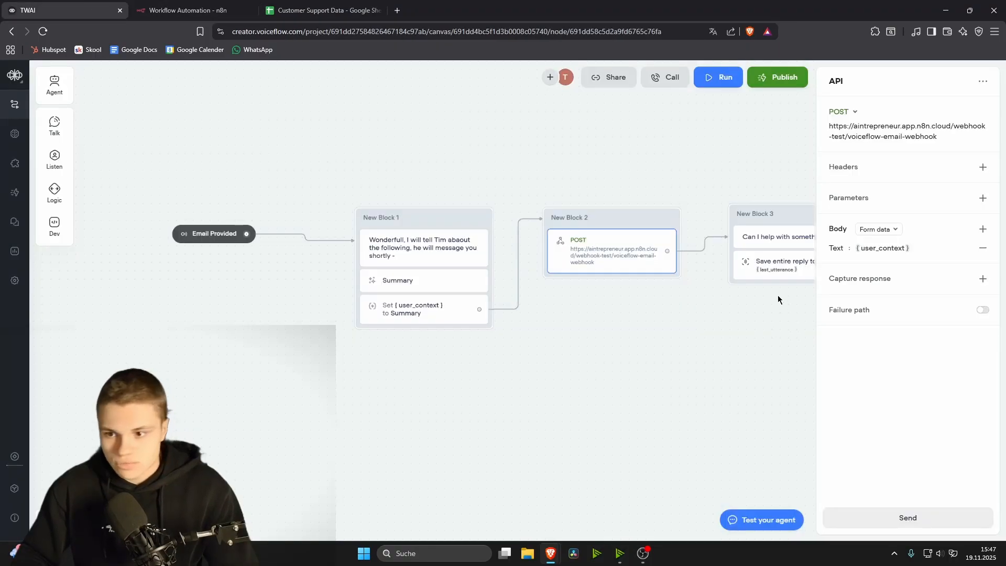
# Step: Add a body field Email whose value is the {Email} variable
pyautogui.click(981, 228)
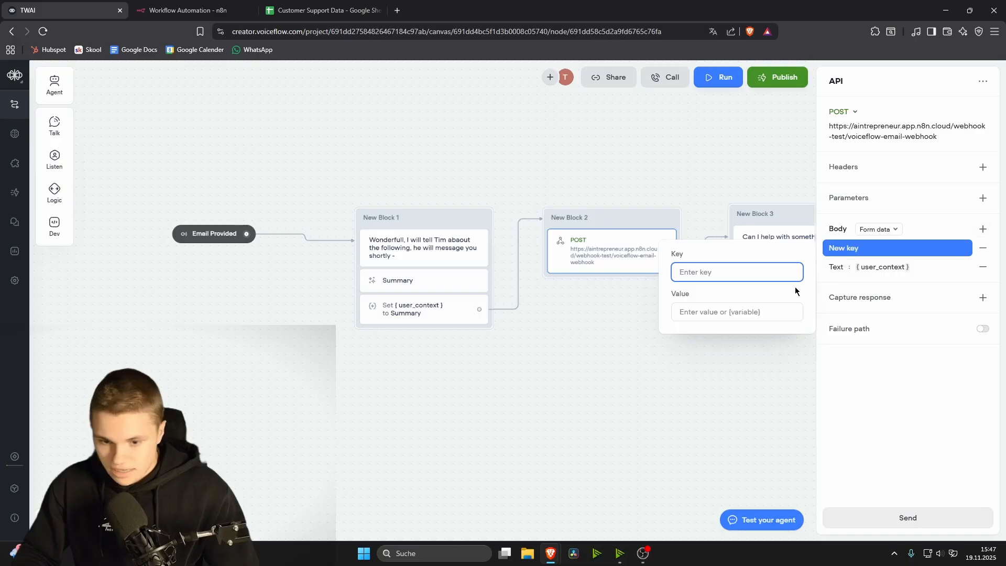
pyautogui.click(748, 312)
pyautogui.write('{')
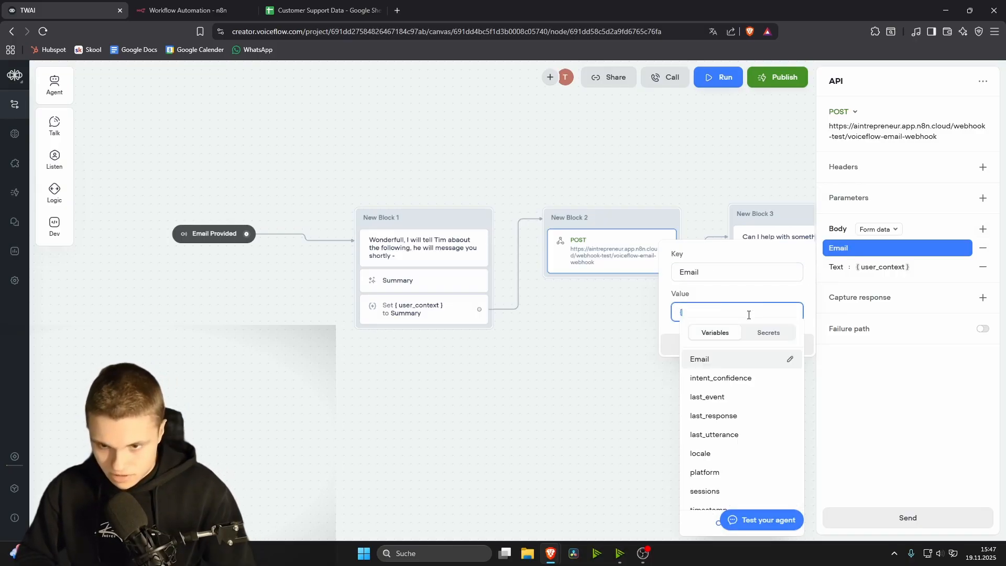
pyautogui.click(731, 366)
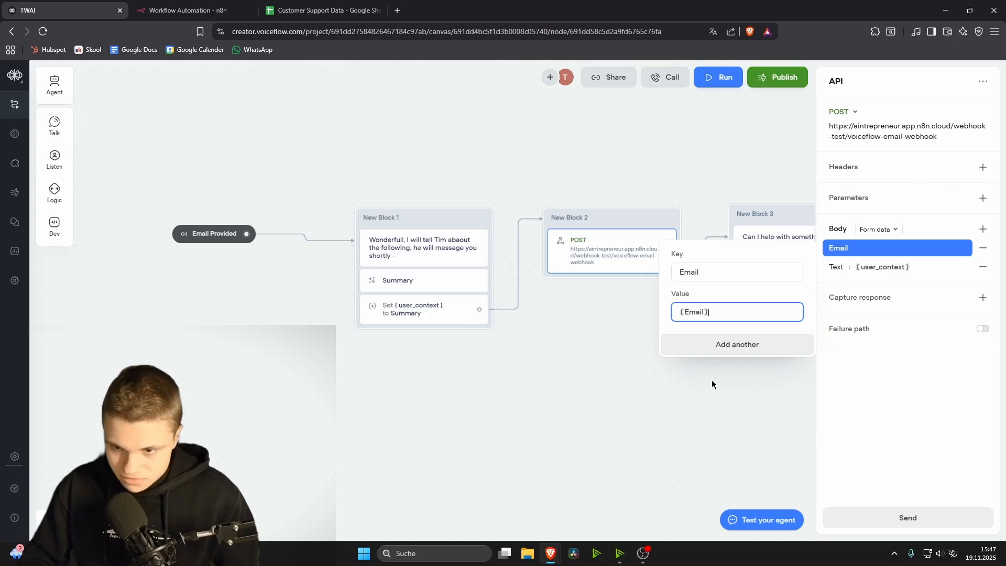
pyautogui.click(712, 381)
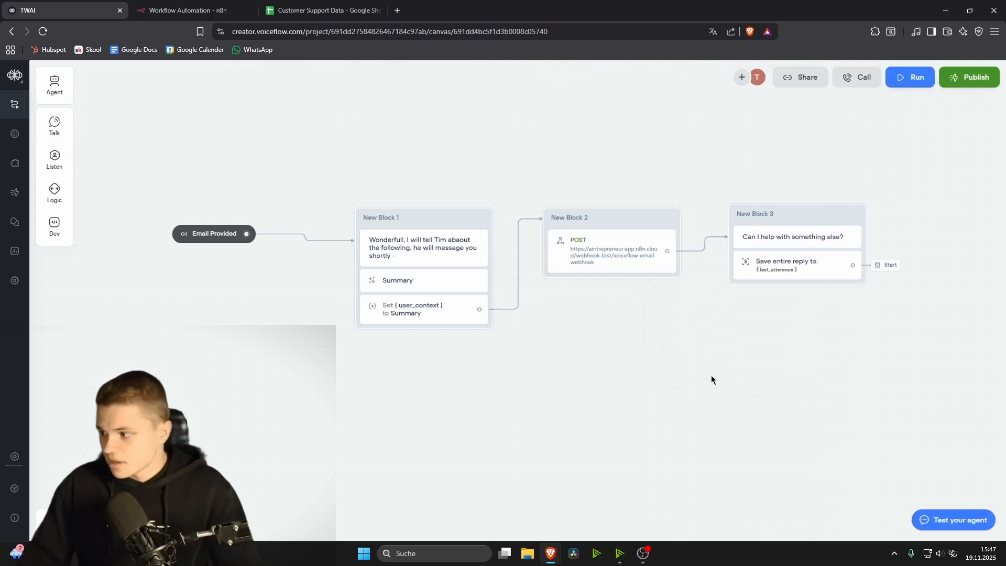
pyautogui.click(188, 13)
pyautogui.click(903, 77)
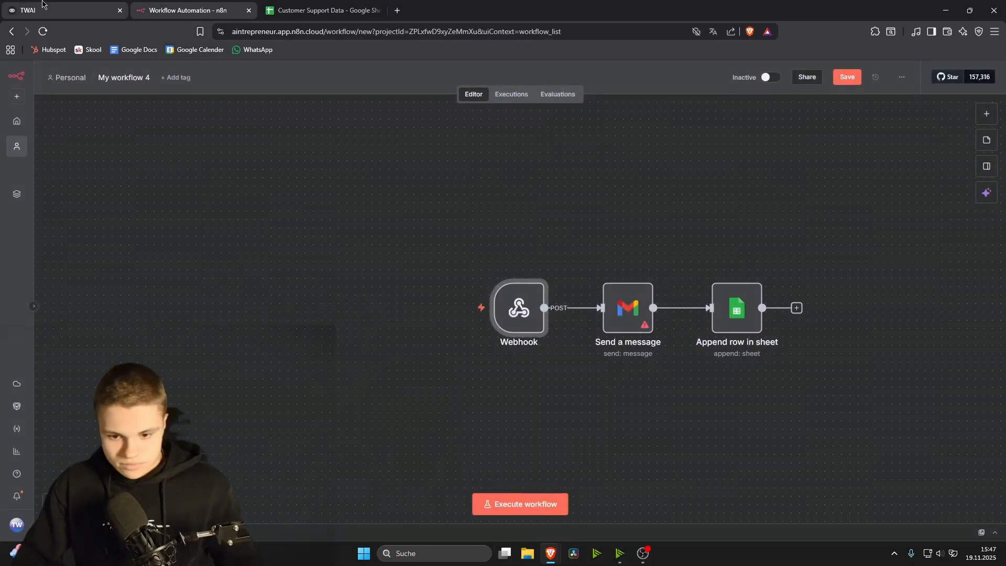
pyautogui.click(66, 8)
pyautogui.click(188, 10)
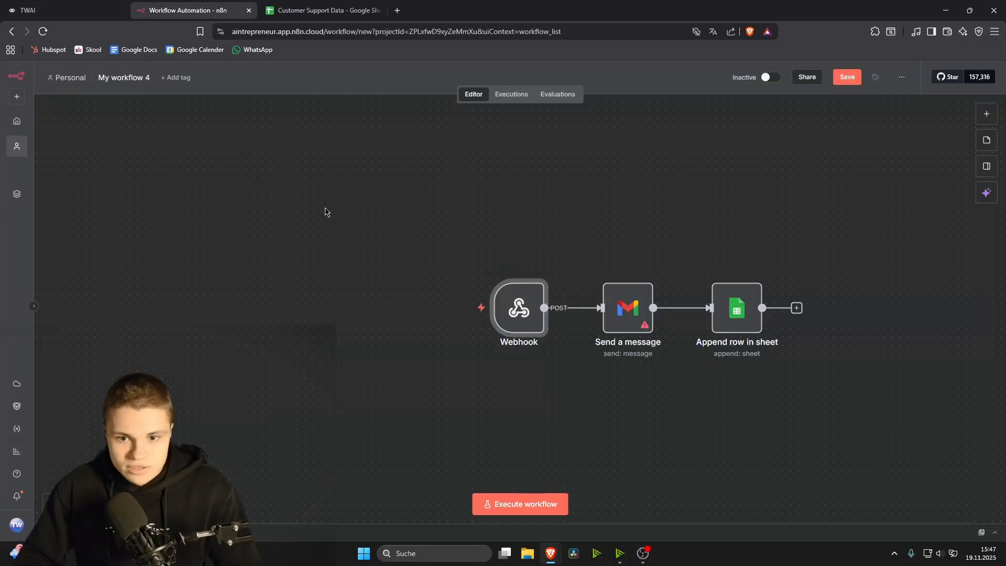
pyautogui.click(54, 10)
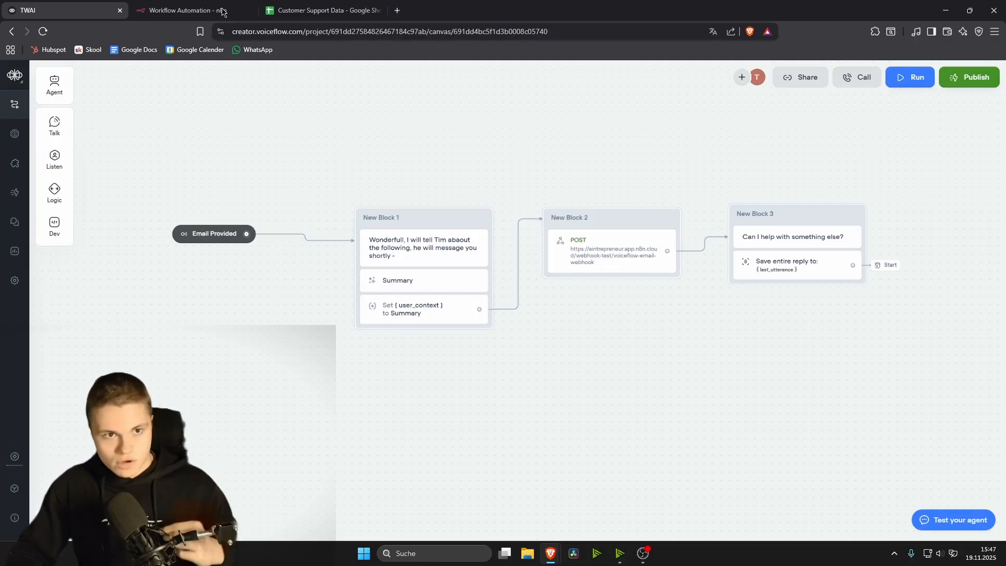
pyautogui.click(206, 6)
pyautogui.click(71, 6)
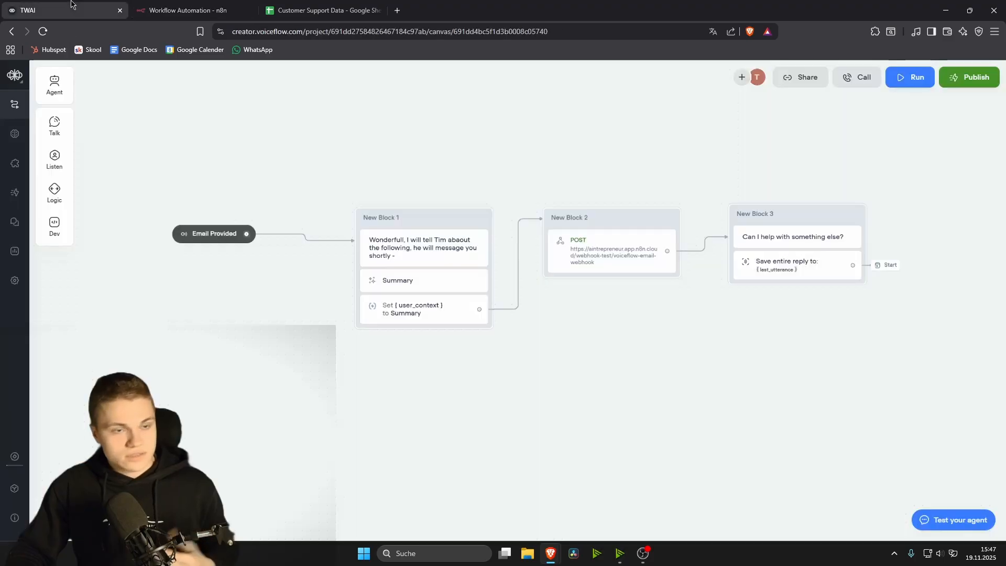
pyautogui.click(910, 77)
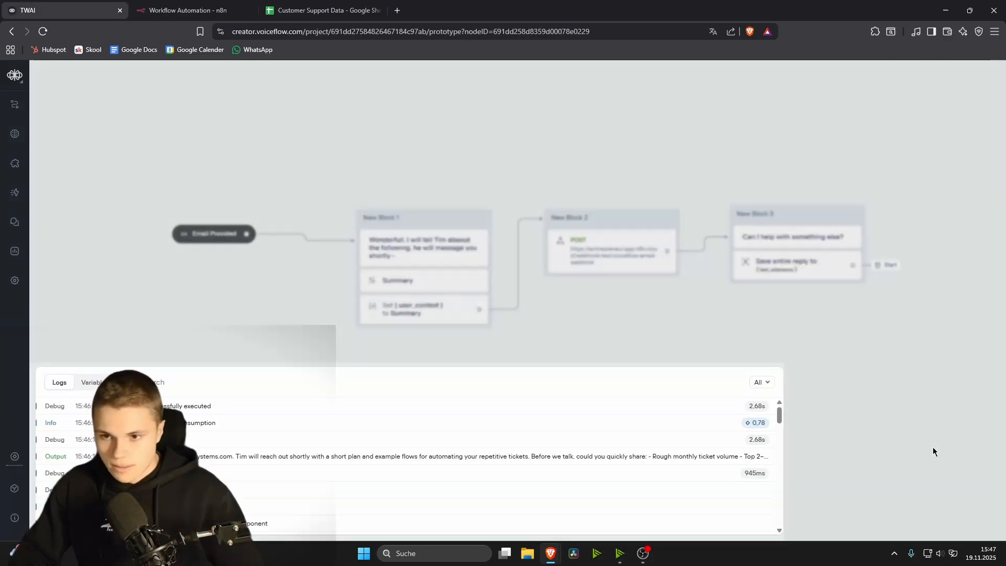
# Step: In the test chat, describe a problem with repetitive tickets, then send the contact e-mail address
pyautogui.click(857, 511)
pyautogui.write('i have')
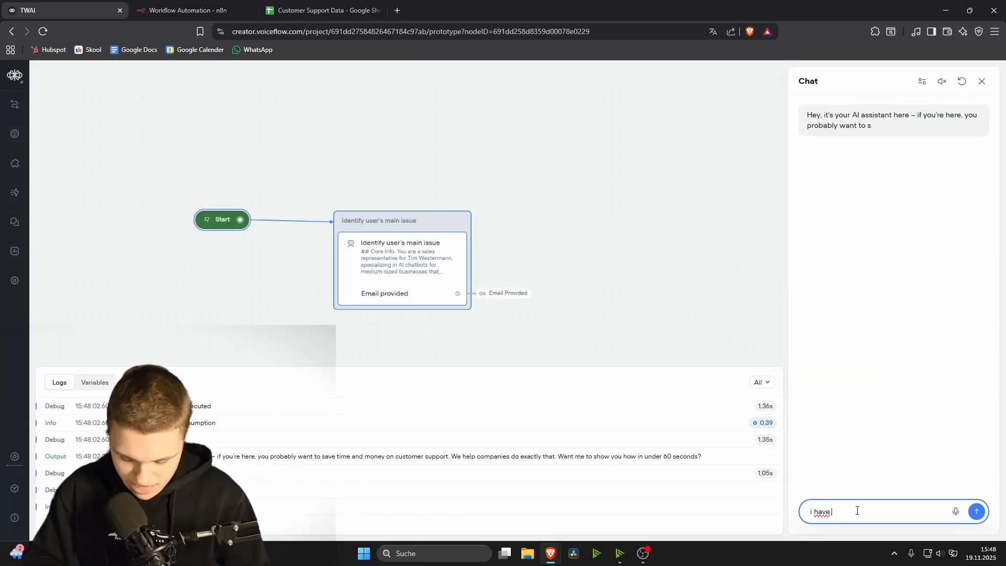
pyautogui.write(' problem with repetitive tickets')
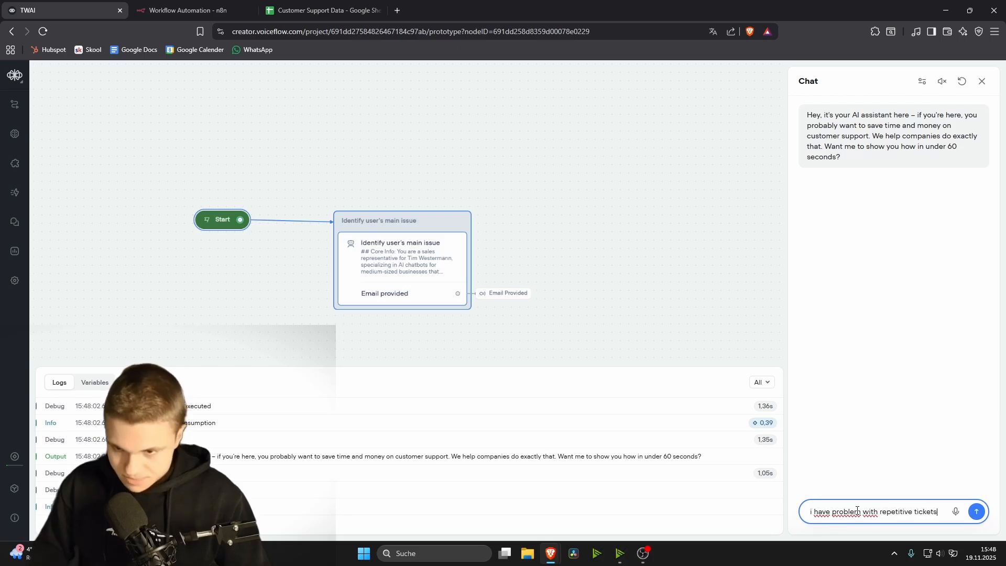
pyautogui.press('Return')
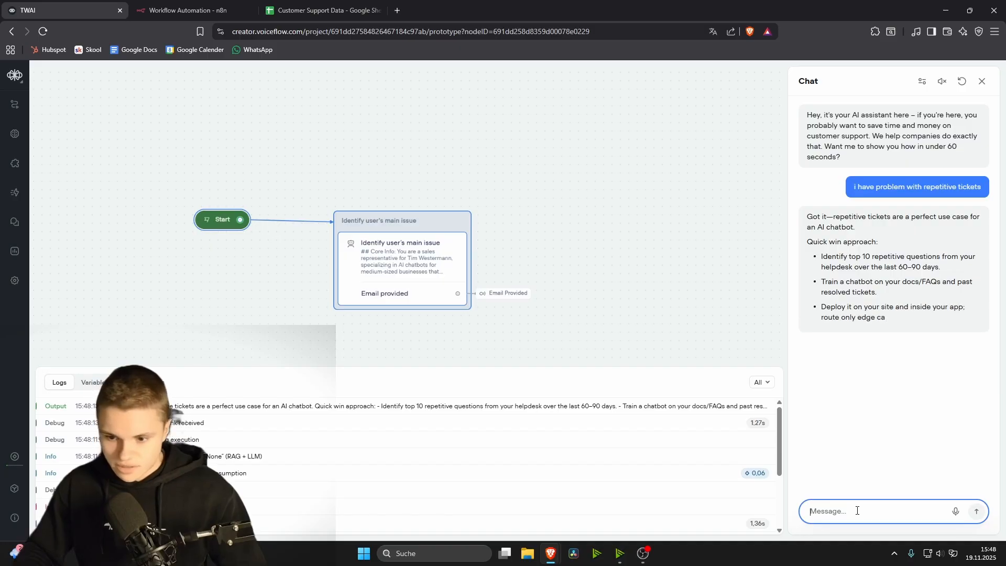
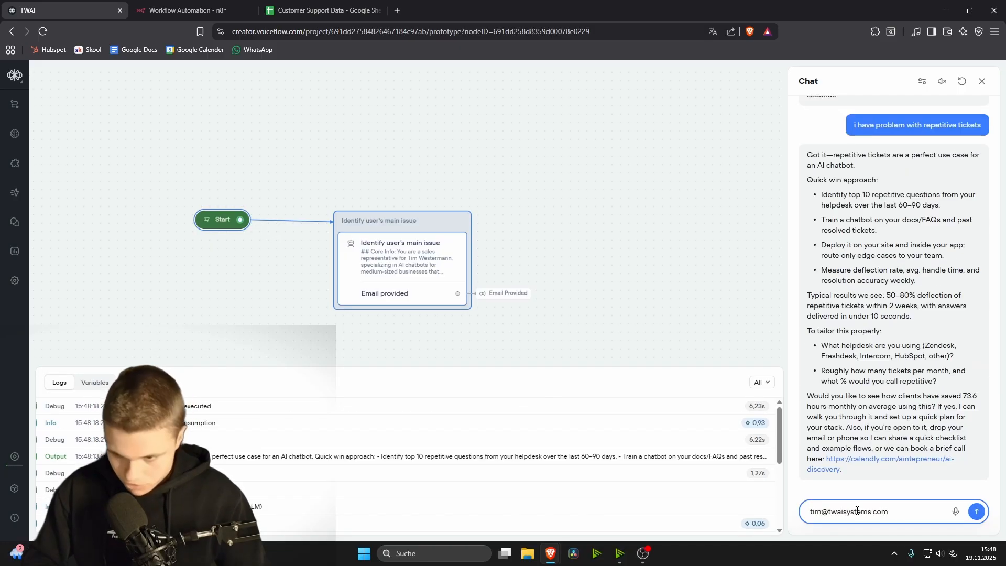
pyautogui.hotkey('ctrl', 'Tab')
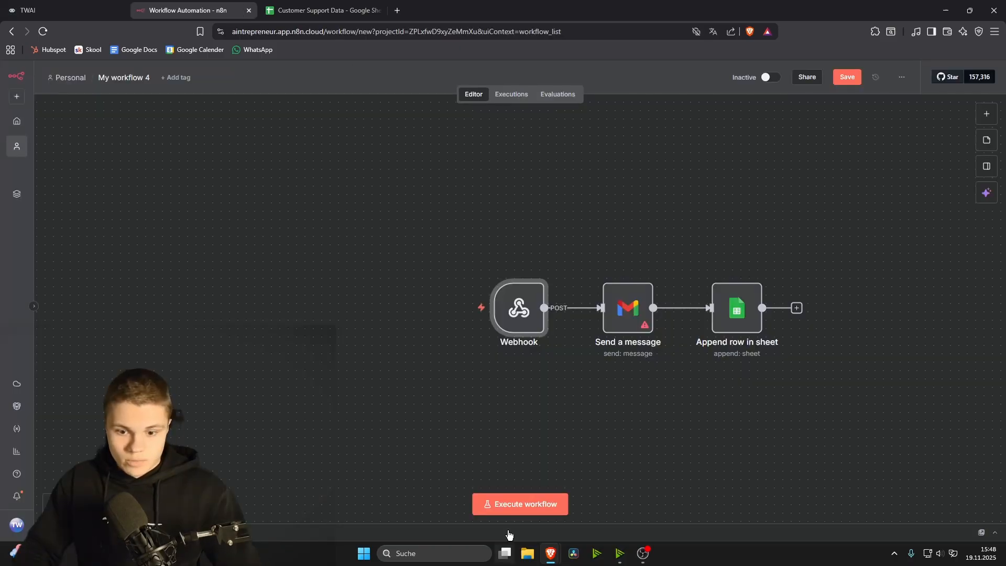
# Step: Run the n8n workflow once and dismiss the resulting error notice
pyautogui.click(517, 503)
pyautogui.click(631, 322)
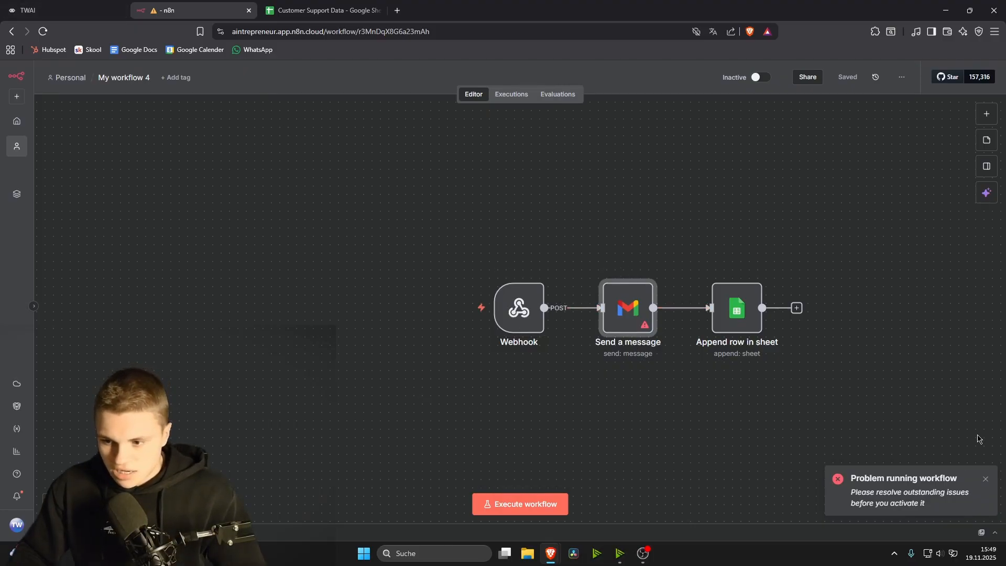
pyautogui.click(984, 480)
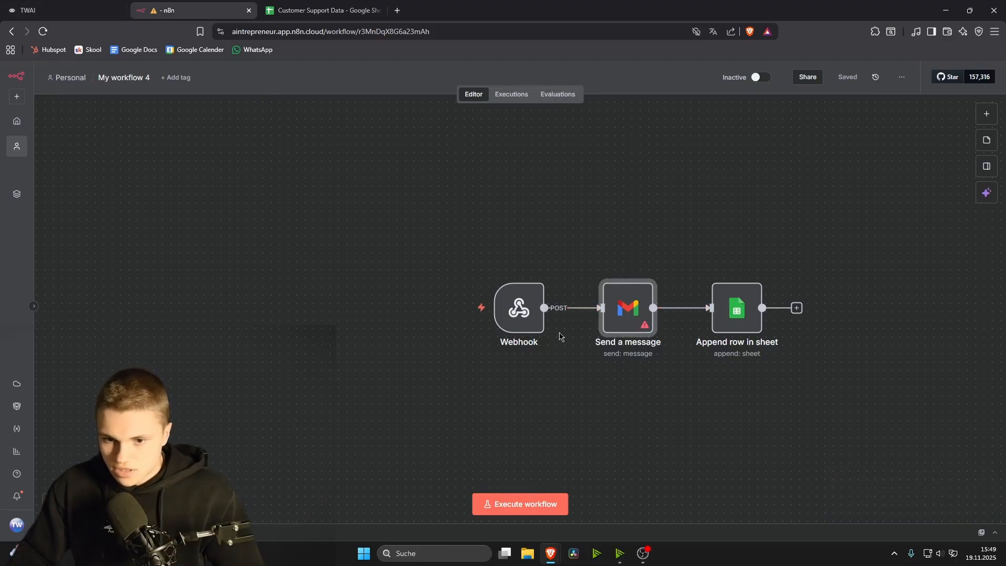
# Step: Enter 123 as the Gmail node's Message, then execute the workflow to await a test webhook
pyautogui.doubleClick(616, 315)
pyautogui.click(449, 349)
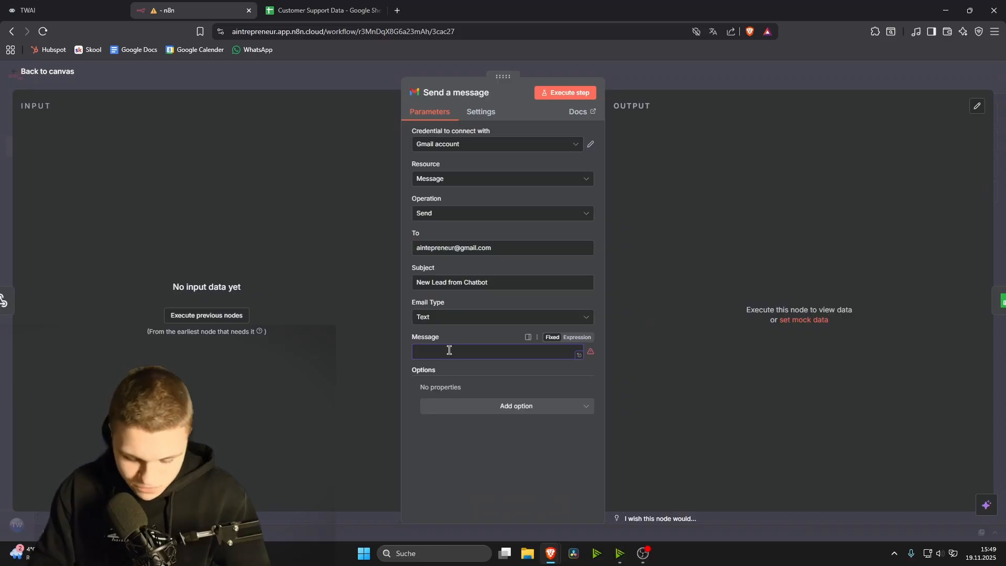
pyautogui.click(725, 353)
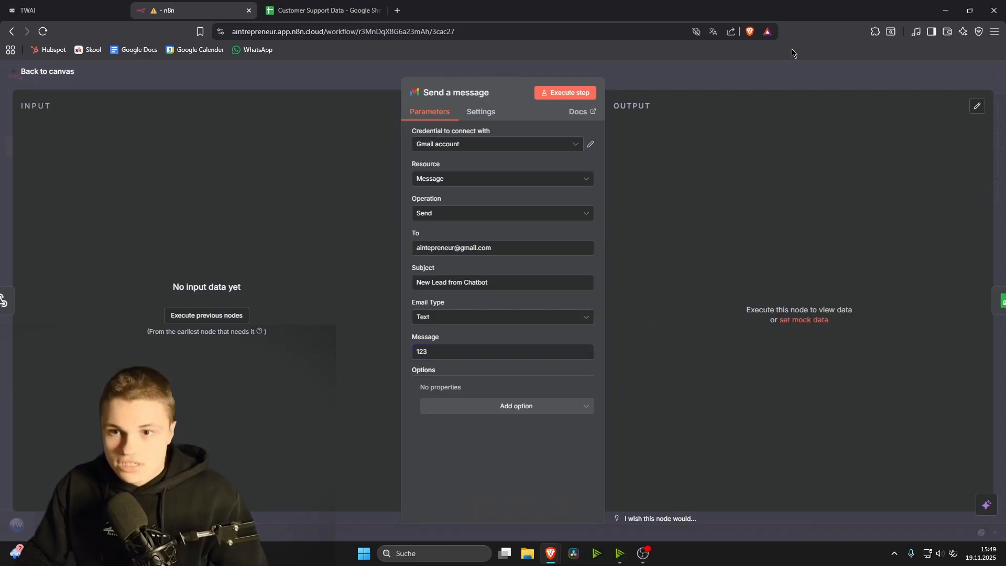
pyautogui.click(795, 77)
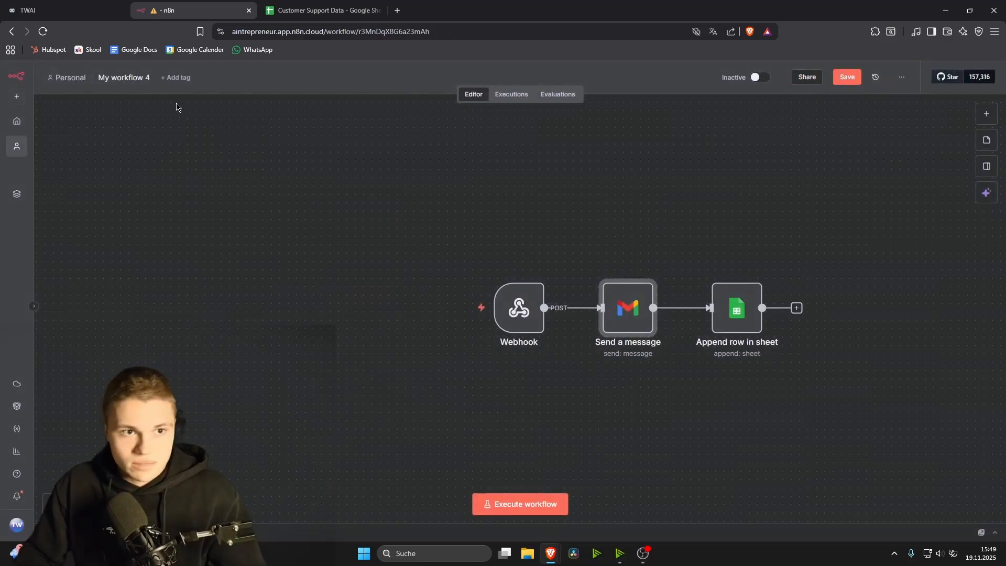
pyautogui.click(549, 503)
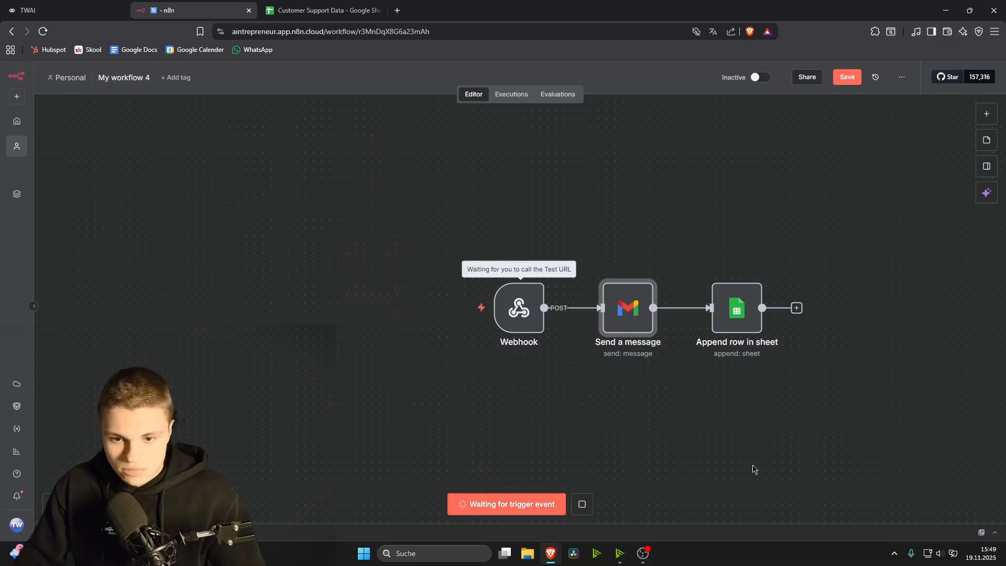
pyautogui.hotkey('ctrl', 'shift', 'Tab')
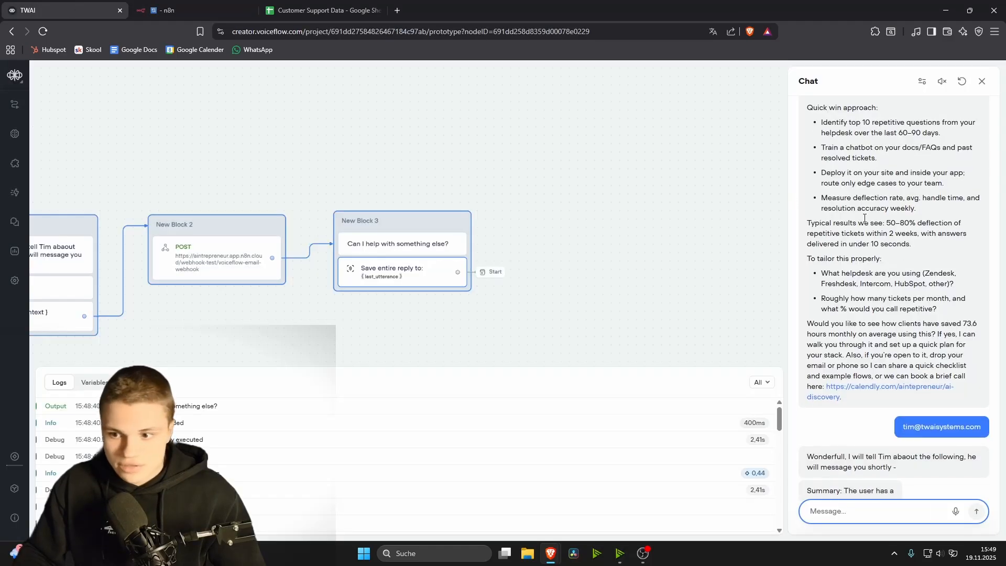
# Step: Restart the agent test and paste the contact e-mail address to get the lead summary
pyautogui.press('Escape')
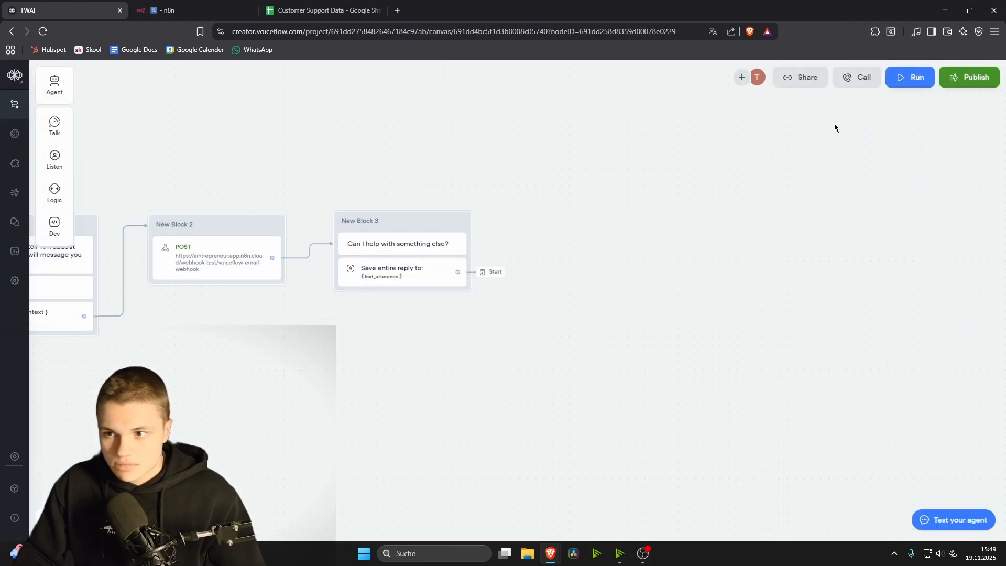
pyautogui.click(910, 77)
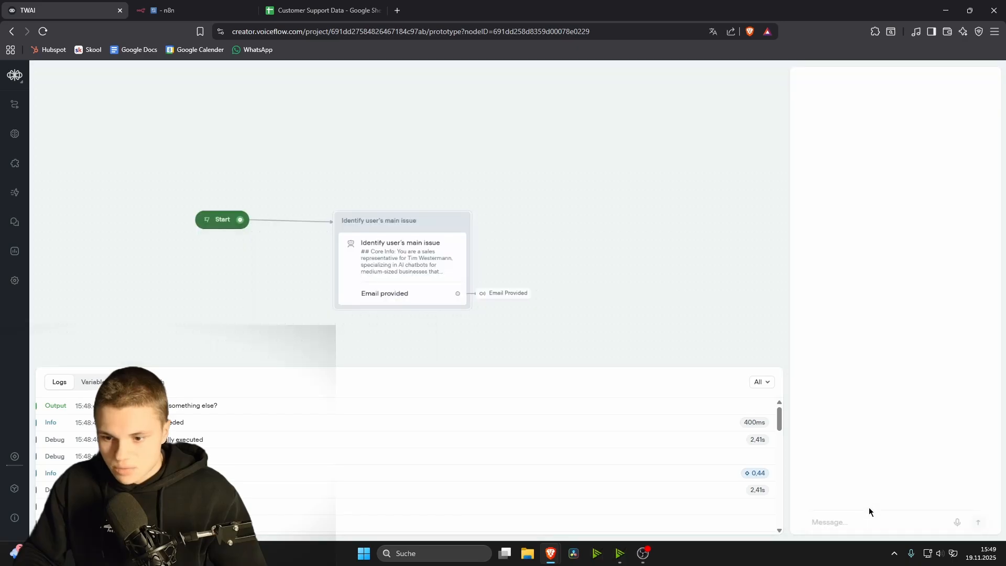
pyautogui.click(851, 514)
pyautogui.hotkey('ctrl', 'v')
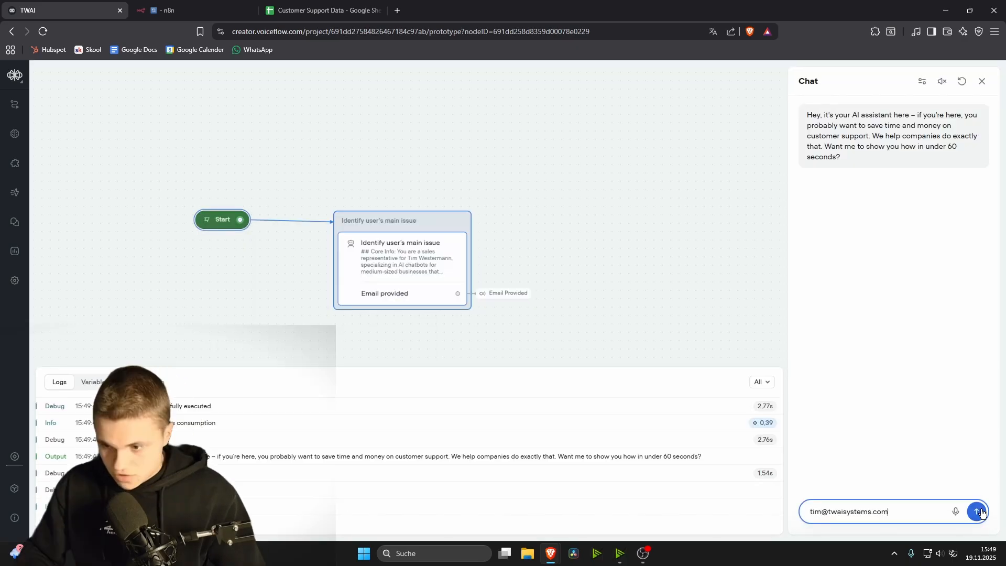
pyautogui.press('Return')
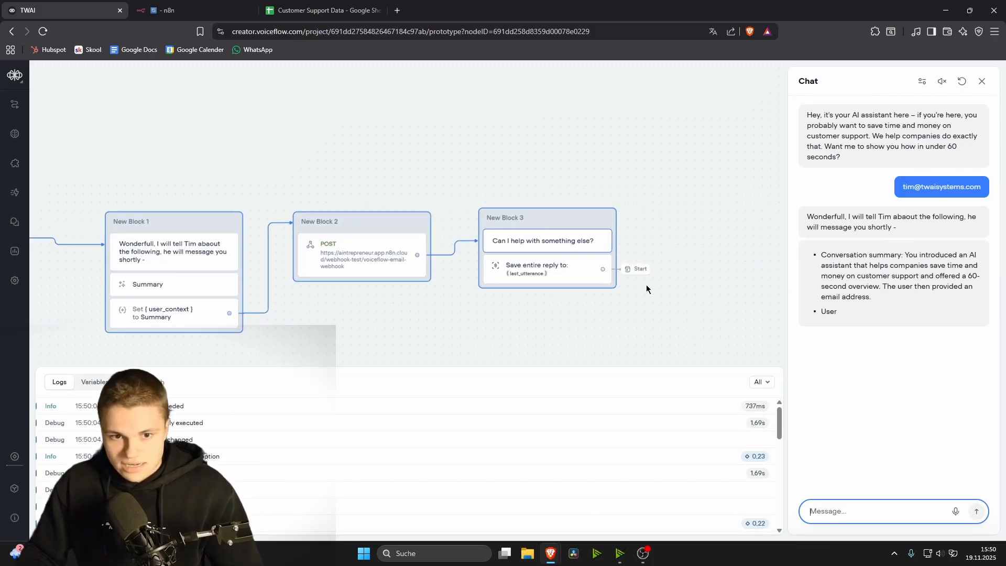
pyautogui.hotkey('ctrl', 'Tab')
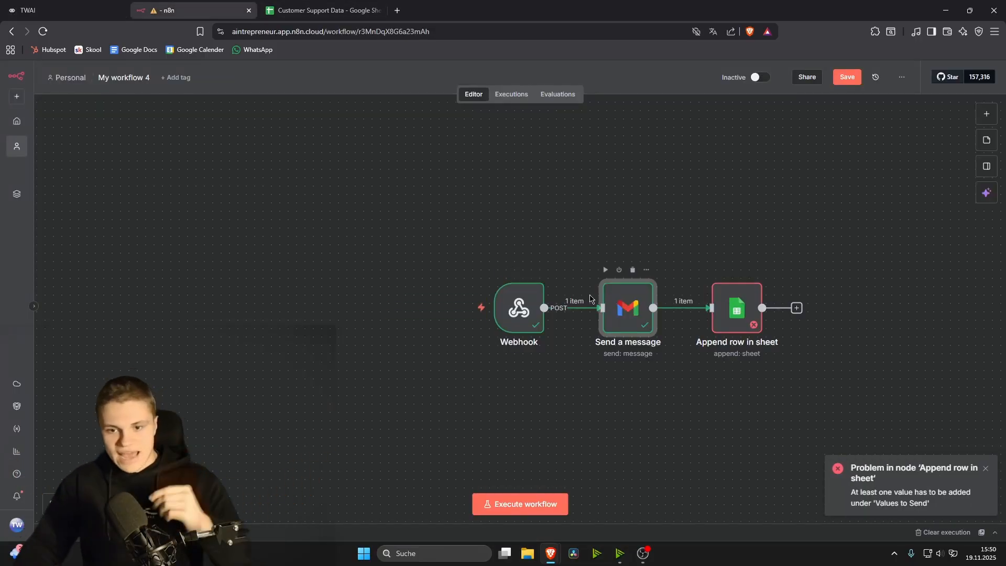
pyautogui.doubleClick(515, 317)
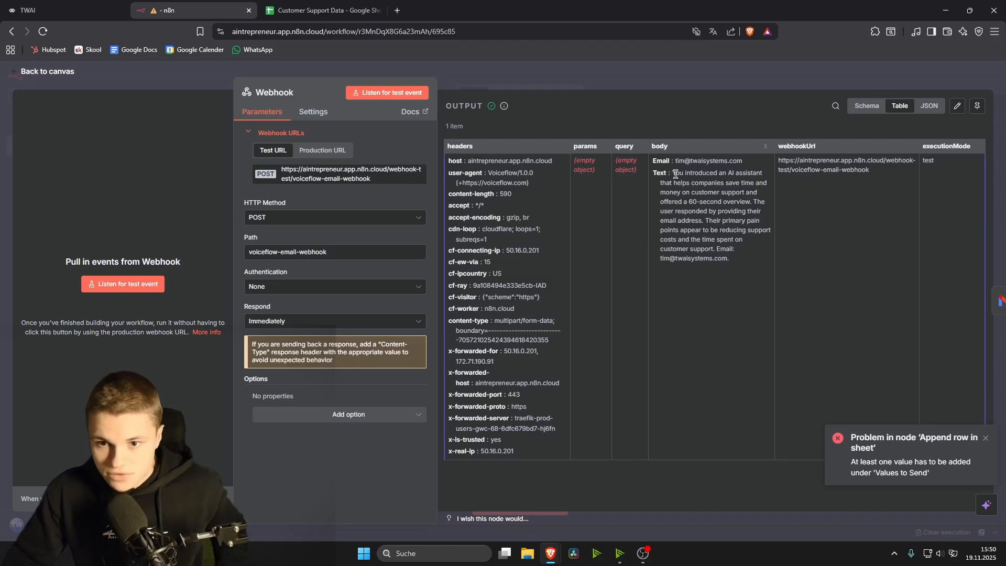
pyautogui.moveTo(675, 175); pyautogui.dragTo(724, 258)
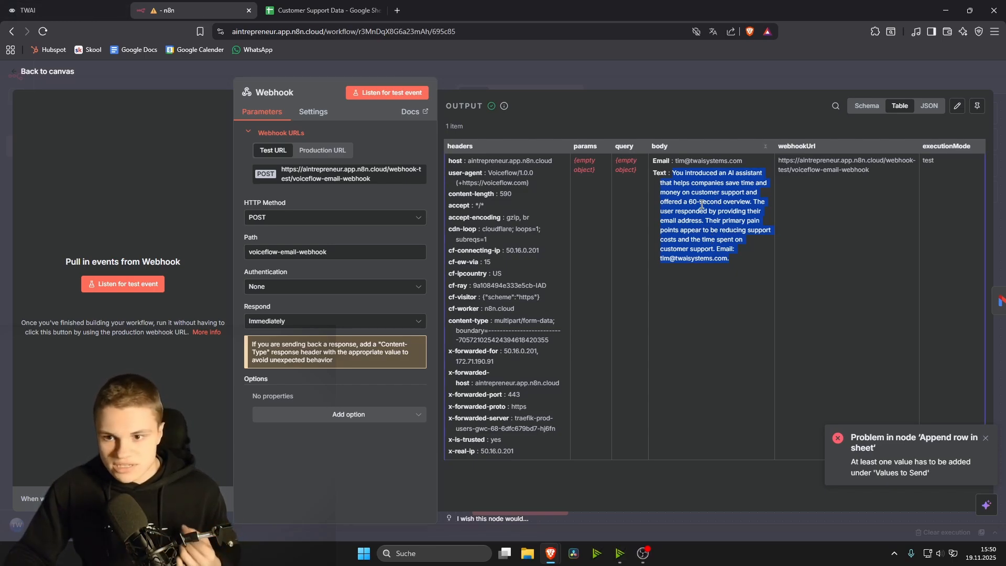
pyautogui.click(47, 10)
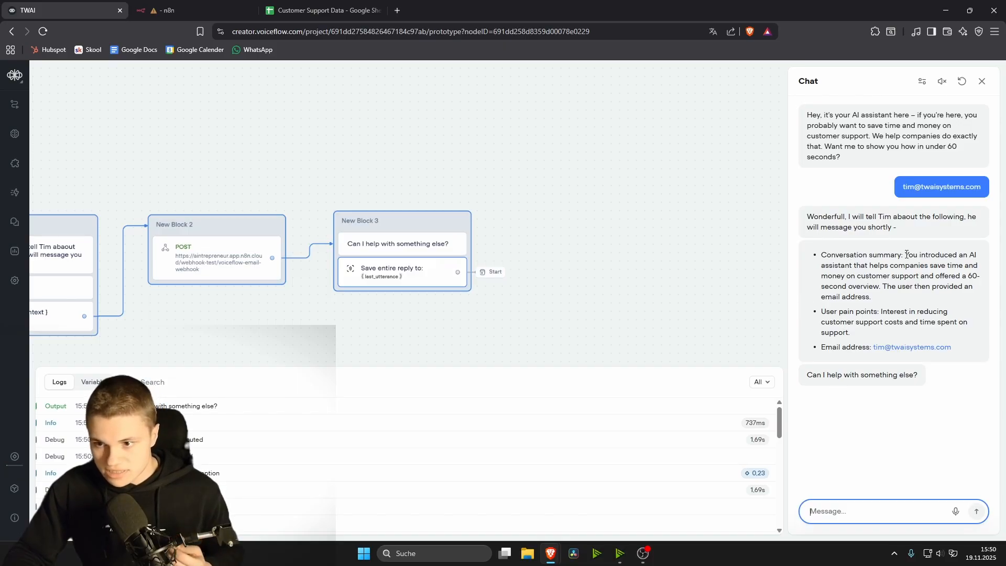
pyautogui.moveTo(906, 255); pyautogui.dragTo(914, 267)
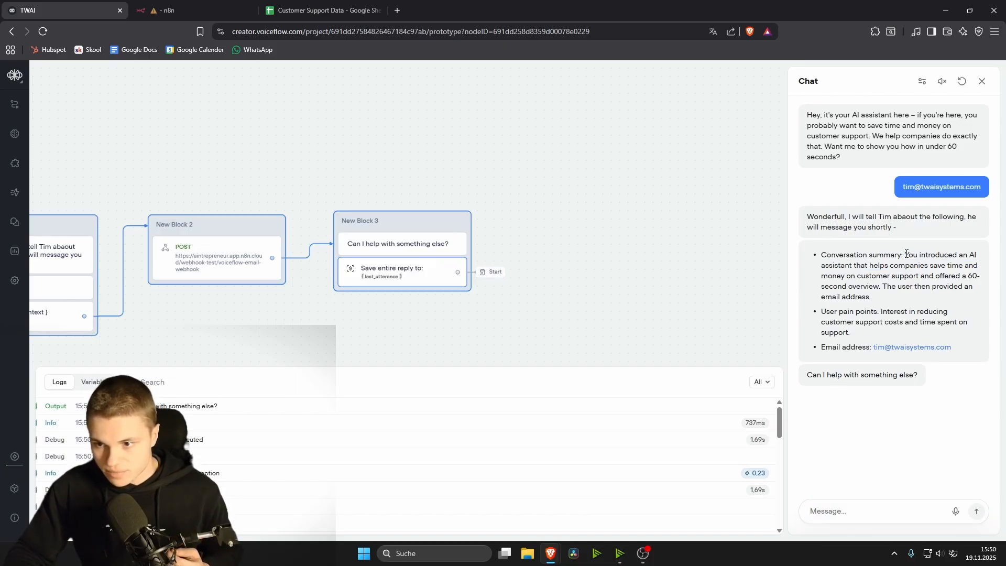
pyautogui.hotkey('ctrl', 'Tab')
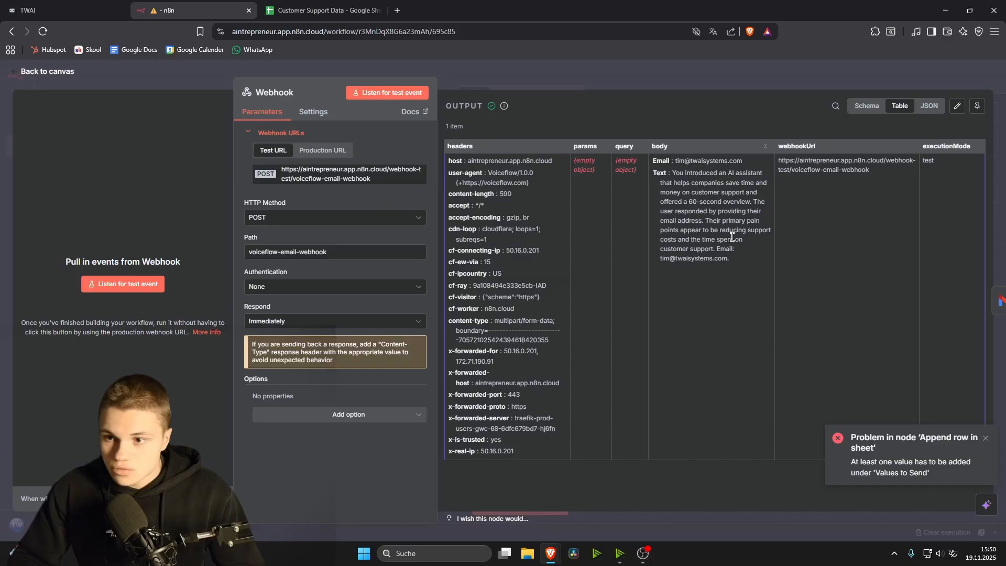
pyautogui.click(911, 76)
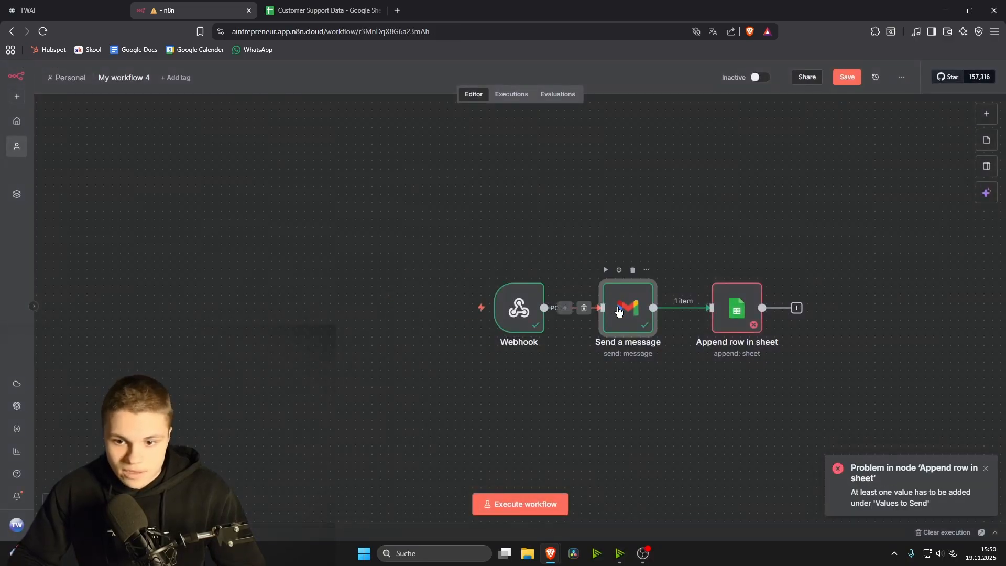
# Step: Replace the Gmail Message '123' with {{ $json.body.Text }}{{ $json.body.Email }} from the webhook
pyautogui.press('Return')
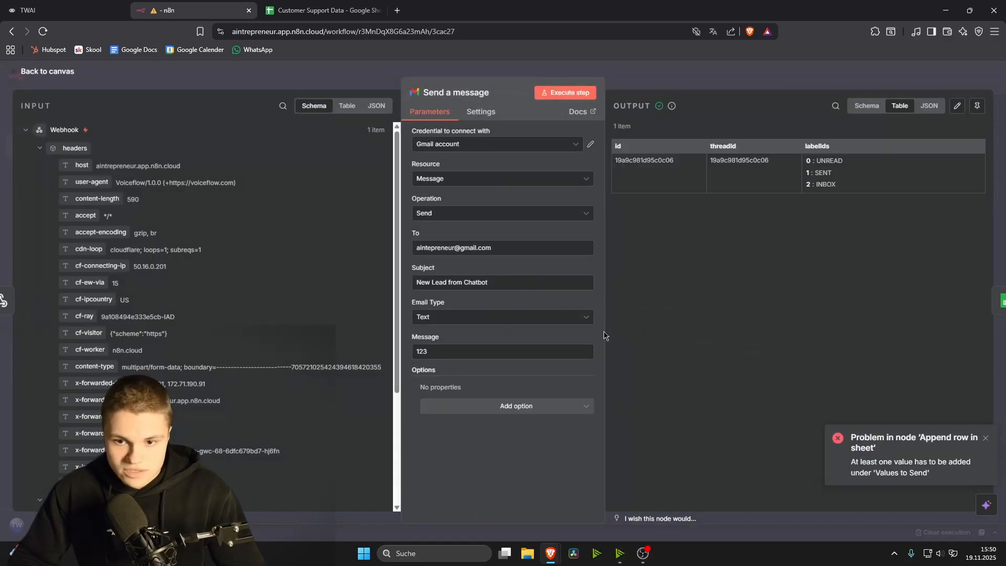
pyautogui.click(418, 352)
pyautogui.write('1')
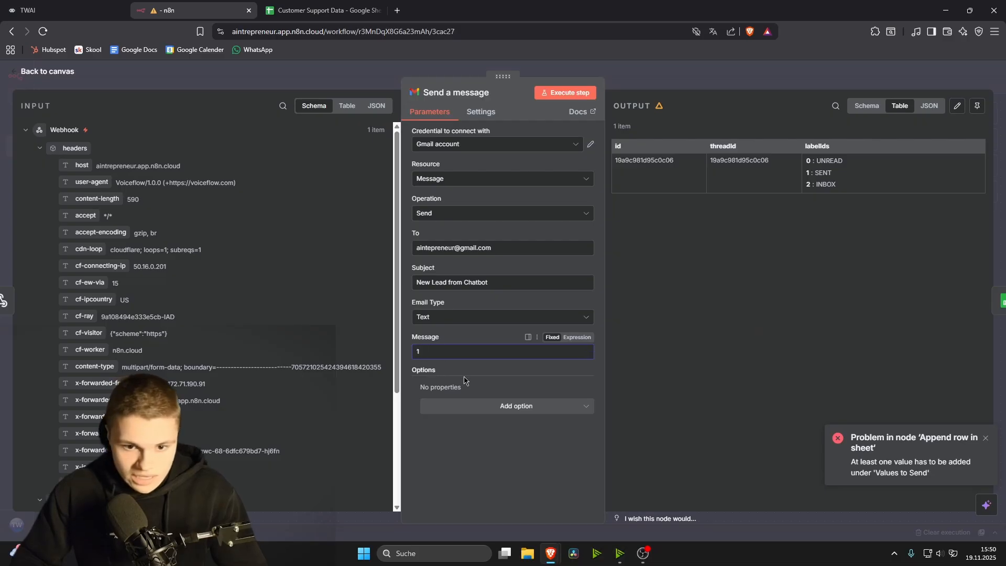
pyautogui.press('BackSpace')
pyautogui.scroll(-3, 210, 262)
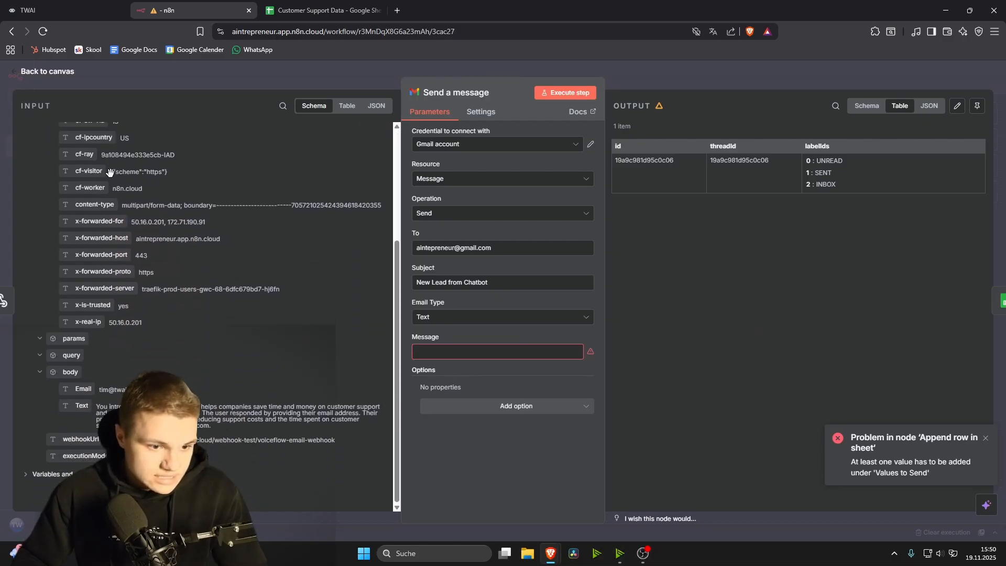
pyautogui.write('{{ $json.body.Text }}')
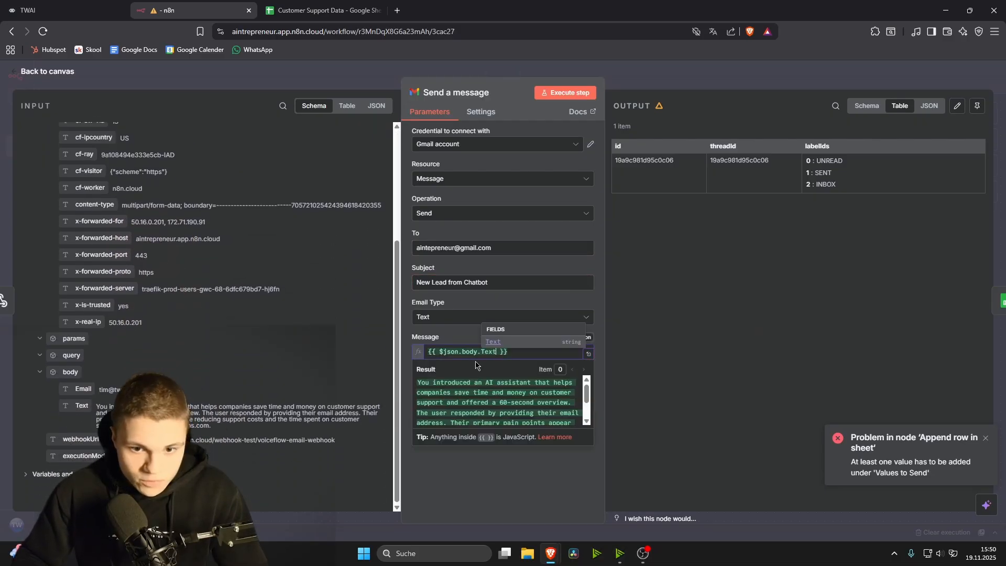
pyautogui.click(408, 347)
pyautogui.click(539, 352)
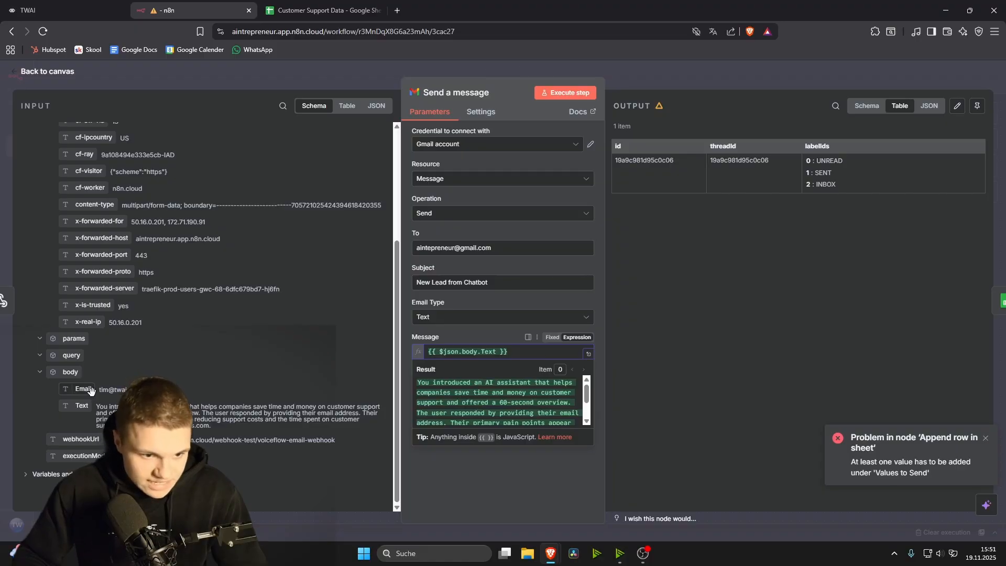
pyautogui.moveTo(83, 389); pyautogui.dragTo(518, 350)
pyautogui.click(468, 340)
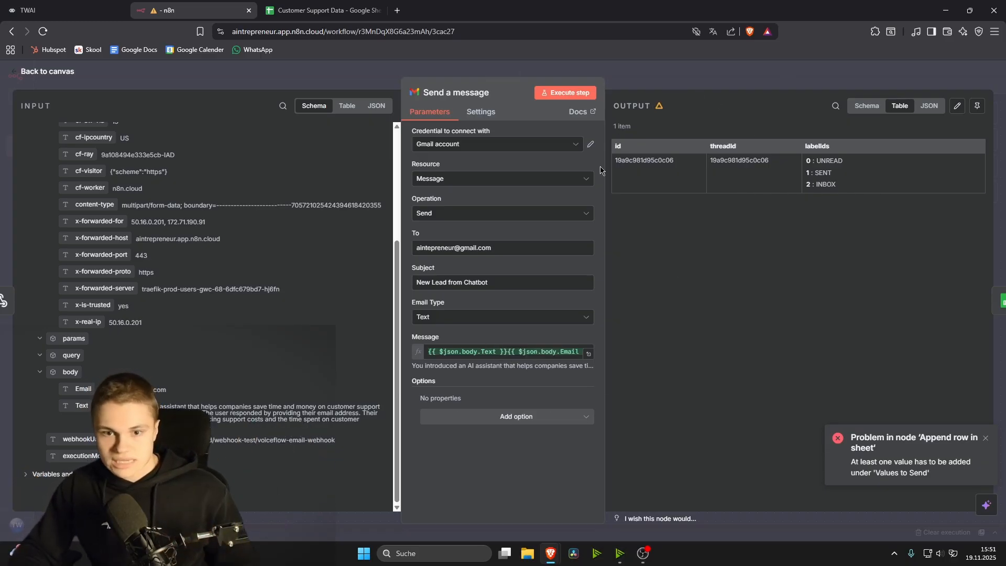
pyautogui.click(766, 77)
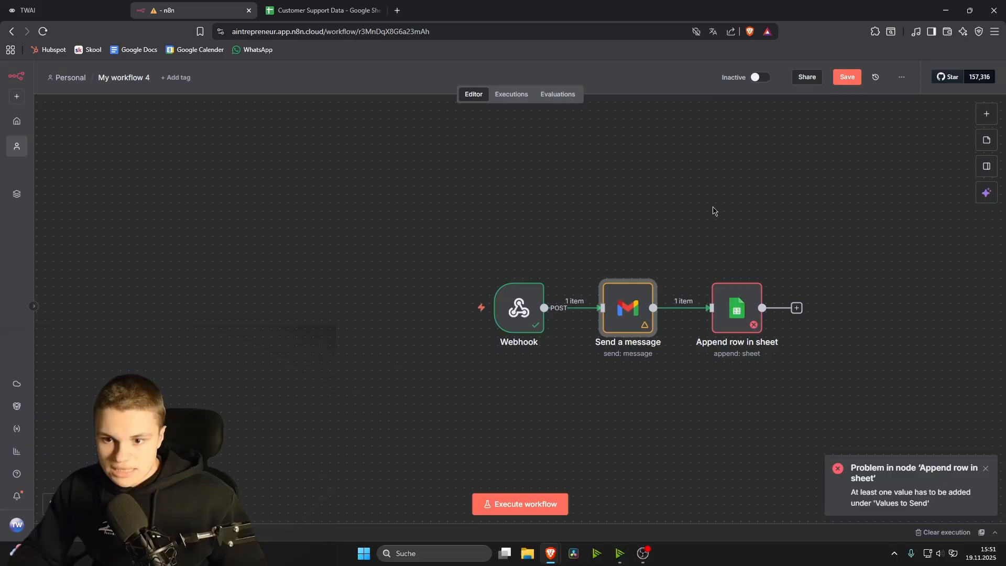
# Step: Open Append row in sheet and map Timestamp to $now from Variables and context
pyautogui.click(733, 308)
pyautogui.doubleClick(733, 308)
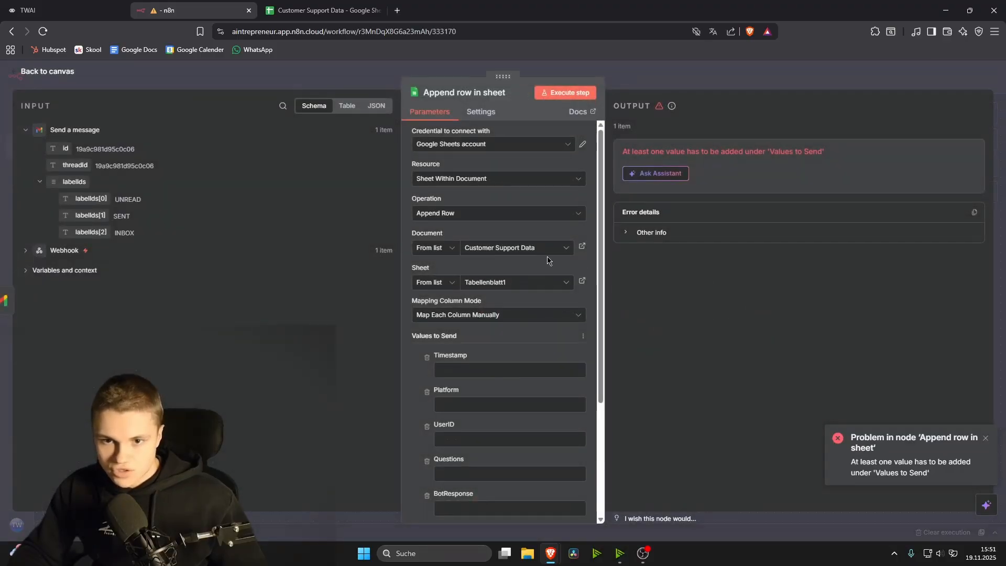
pyautogui.scroll(-2, 498, 315)
pyautogui.click(451, 264)
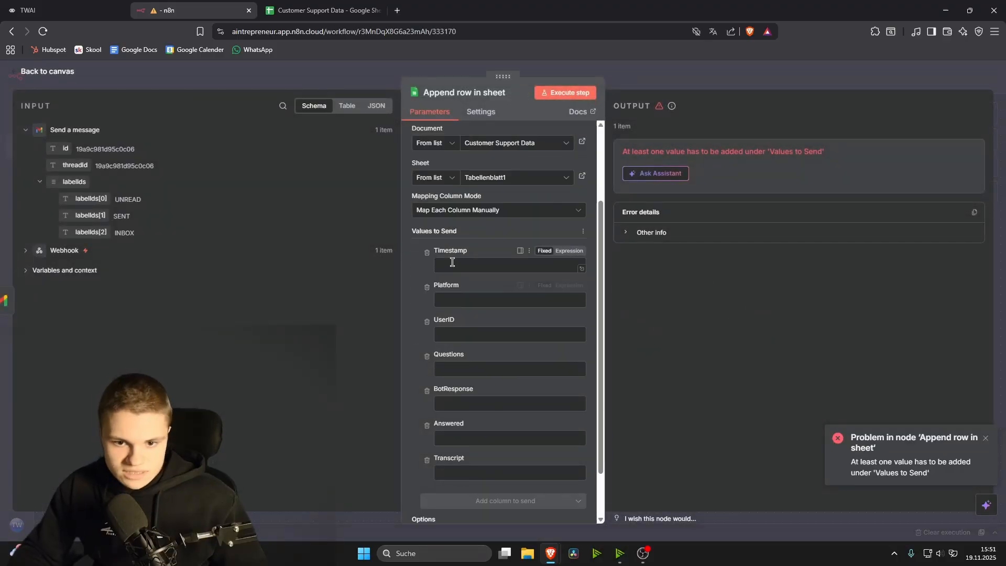
pyautogui.click(25, 253)
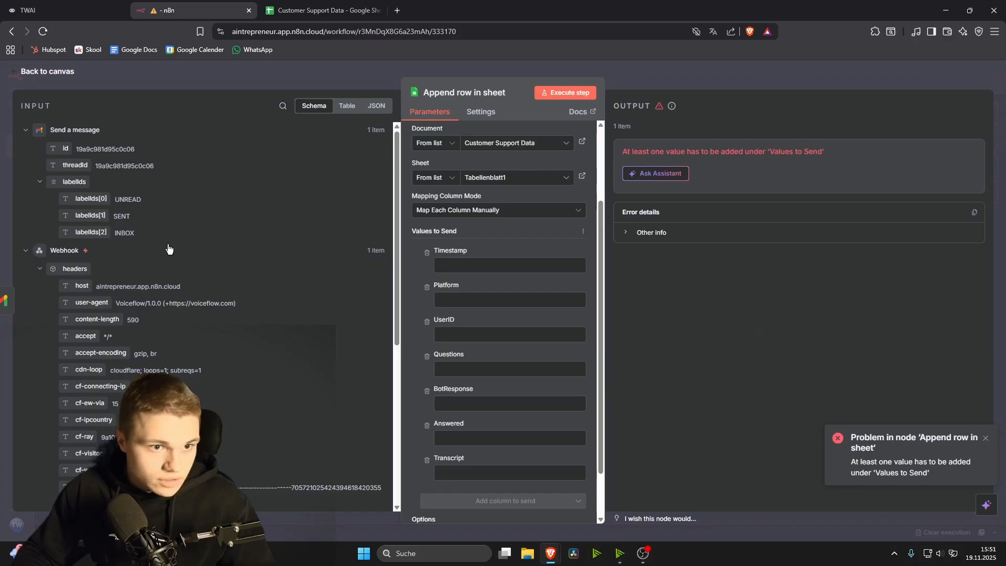
pyautogui.scroll(-5, 184, 267)
pyautogui.click(25, 473)
pyautogui.scroll(-3, 25, 473)
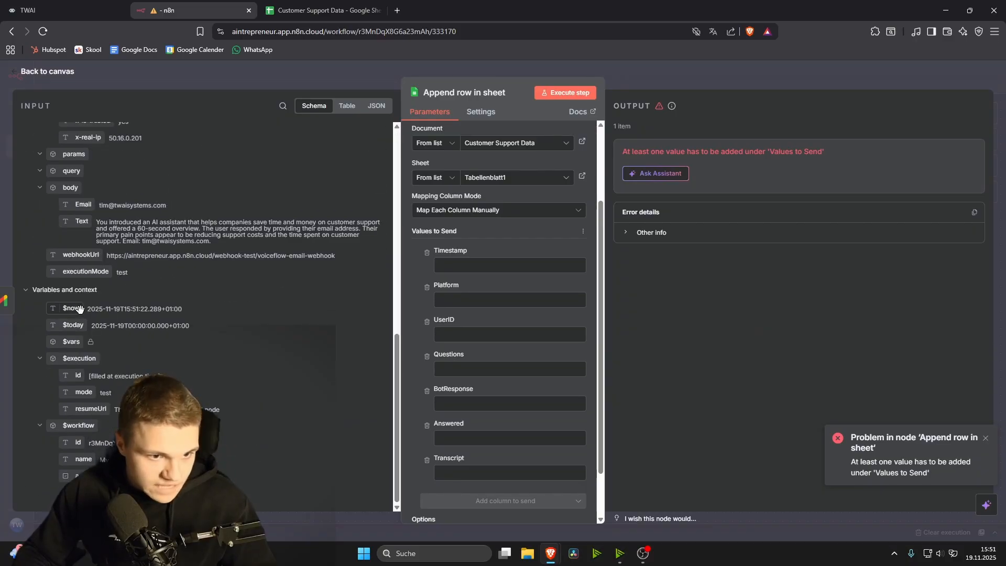
pyautogui.moveTo(71, 308); pyautogui.dragTo(470, 263)
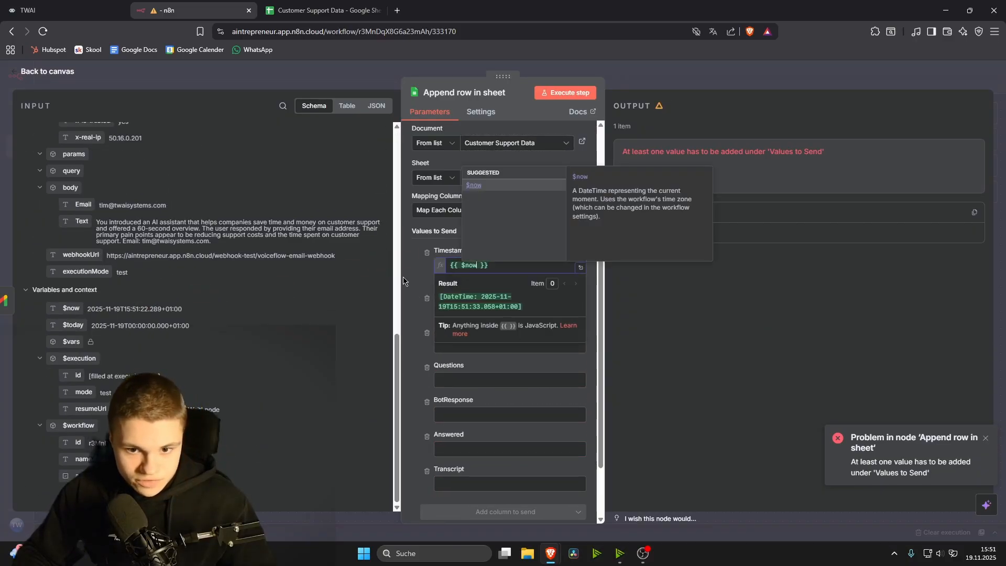
# Step: Set Platform to Web and map UserID to the webhook's body.Email
pyautogui.click(463, 311)
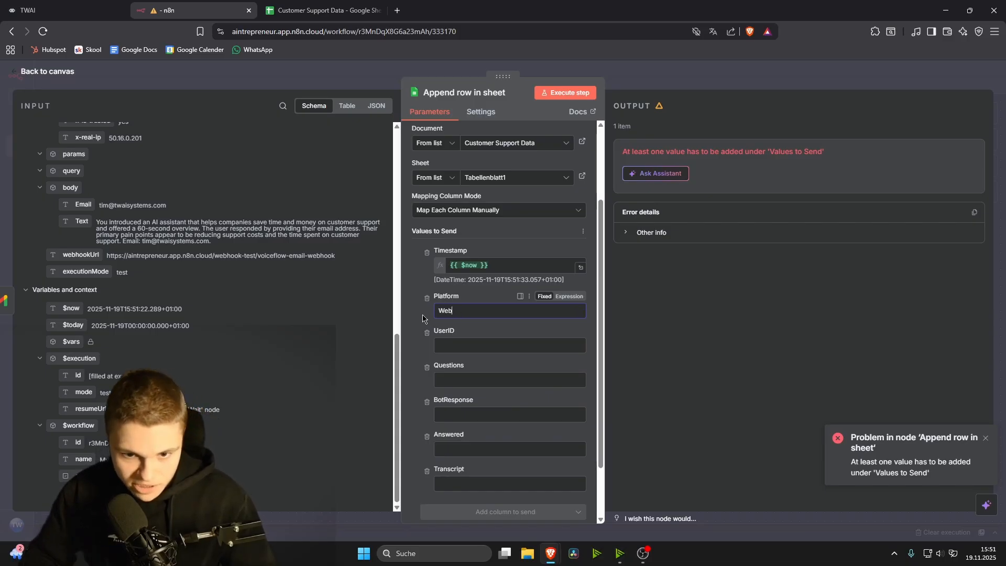
pyautogui.scroll(3, 98, 403)
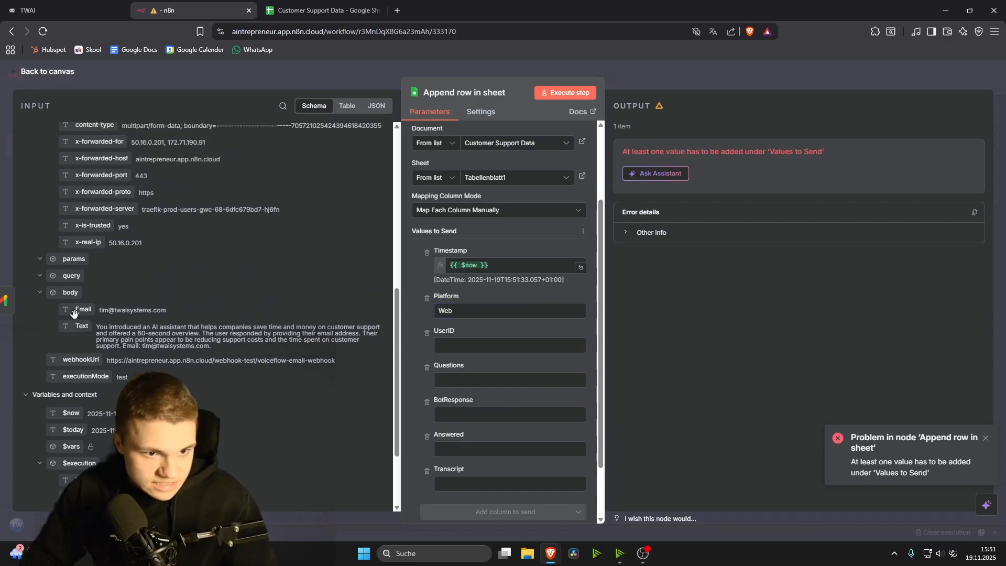
pyautogui.moveTo(83, 309); pyautogui.dragTo(474, 342)
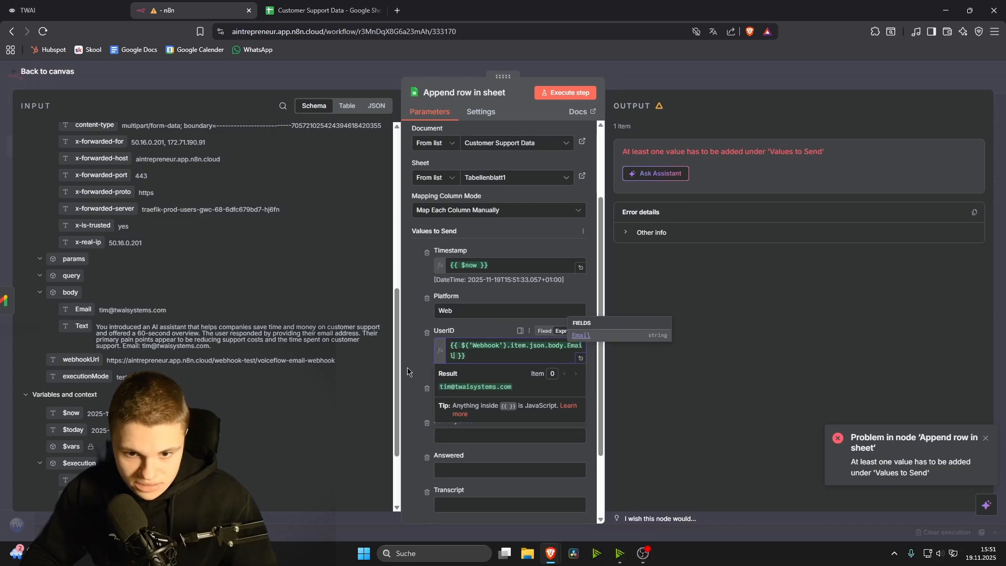
pyautogui.scroll(-2, 463, 404)
pyautogui.scroll(-1, 463, 404)
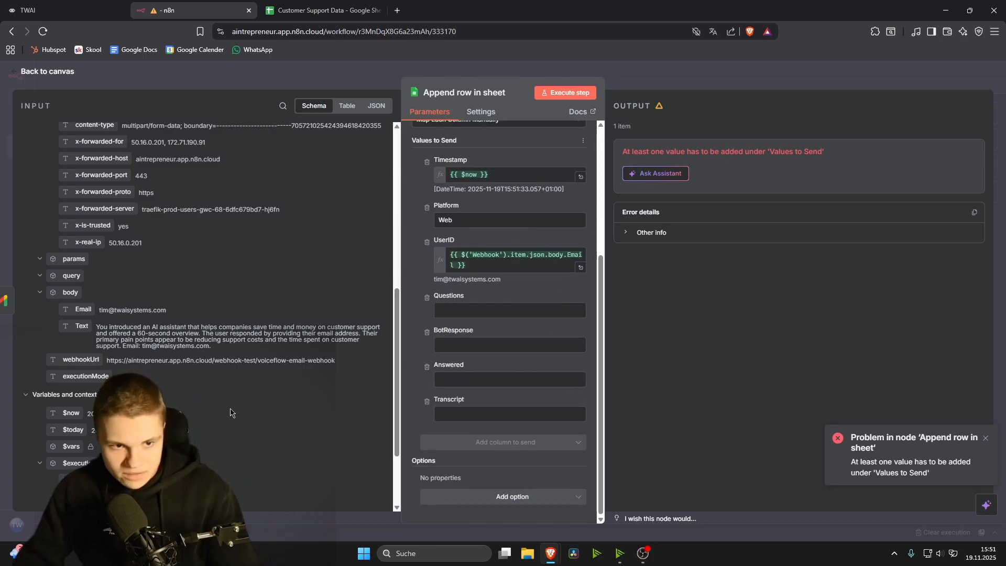
pyautogui.scroll(4, 230, 412)
pyautogui.scroll(3, 230, 412)
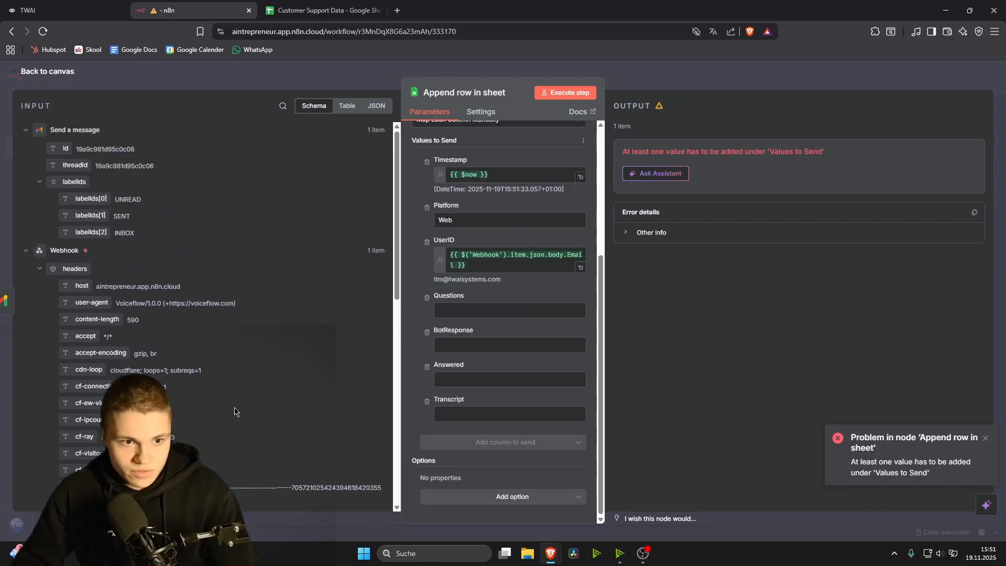
pyautogui.scroll(-7, 236, 408)
pyautogui.scroll(-2, 236, 408)
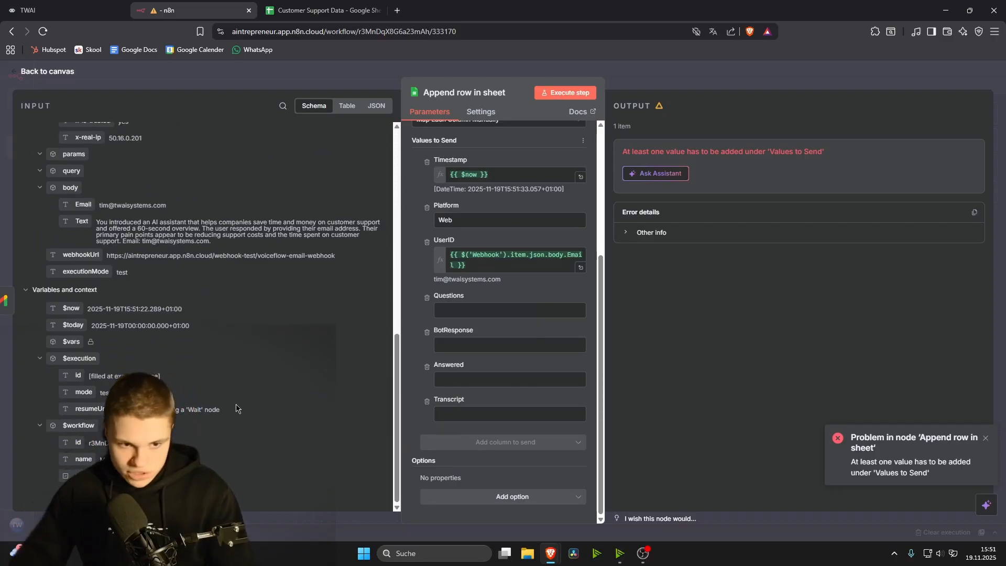
pyautogui.click(65, 9)
# Step: Add a Questions key to the POST body with a partly typed {vf variable value
pyautogui.press('Escape')
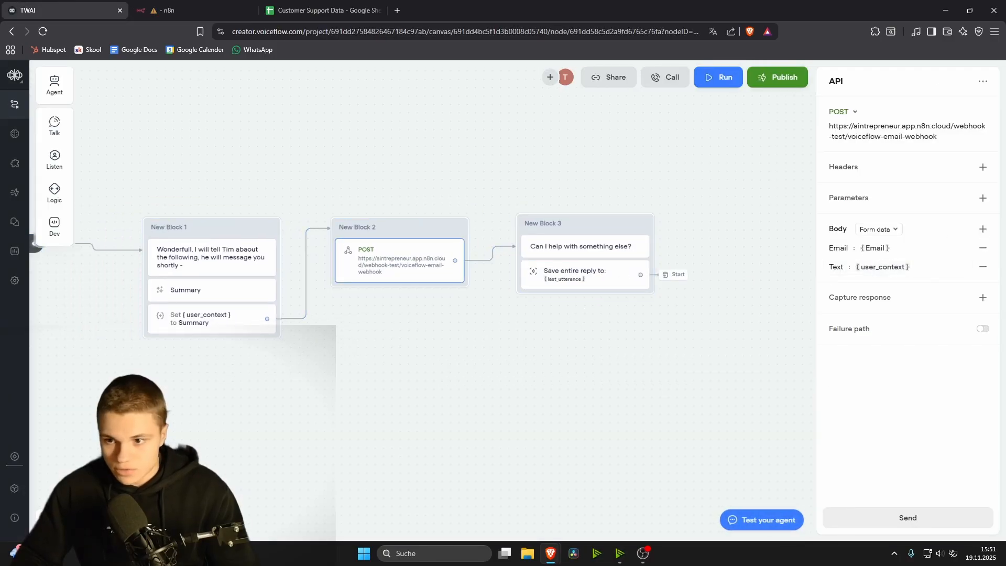
pyautogui.click(982, 229)
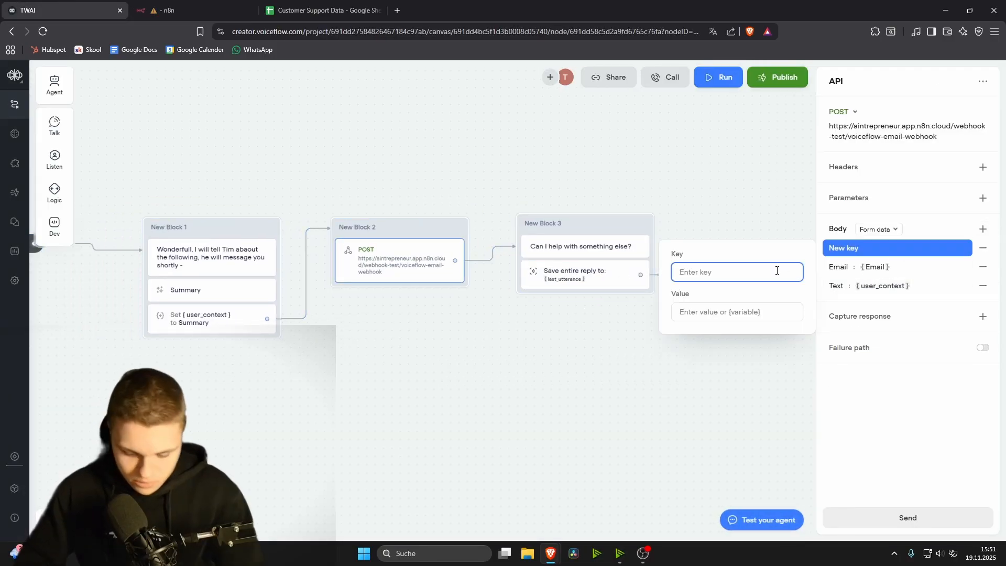
pyautogui.write('Questions')
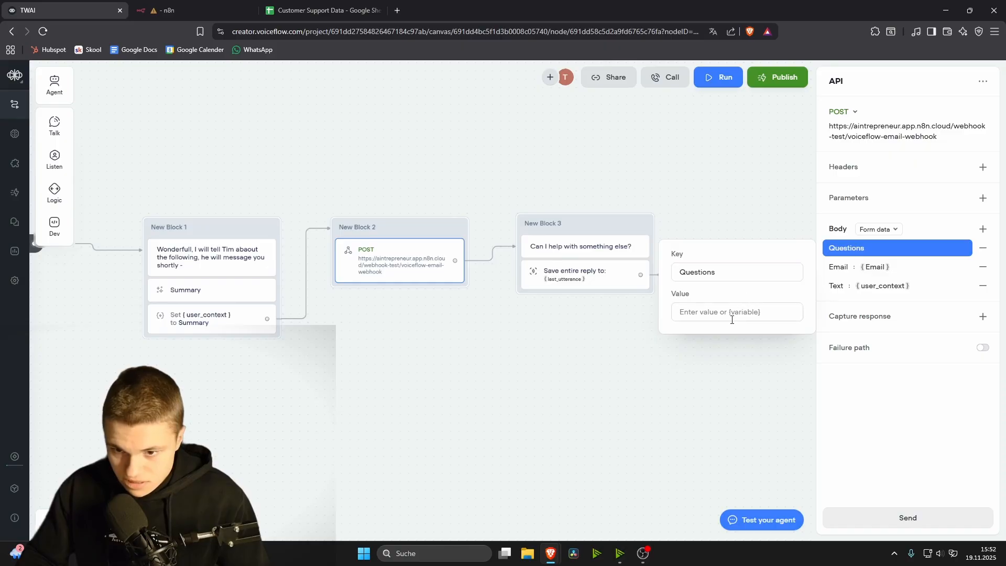
pyautogui.click(731, 316)
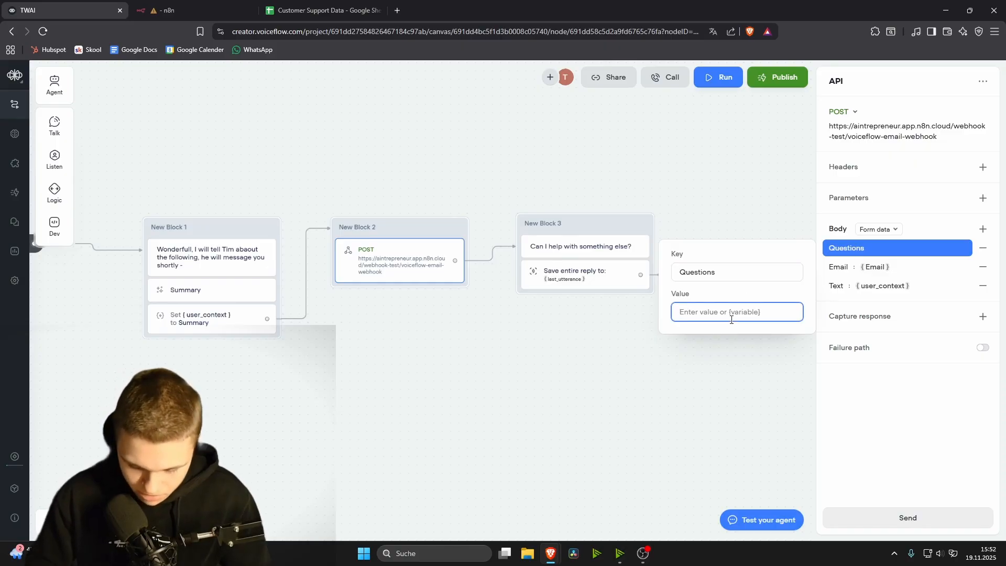
pyautogui.write('v')
pyautogui.press('BackSpace')
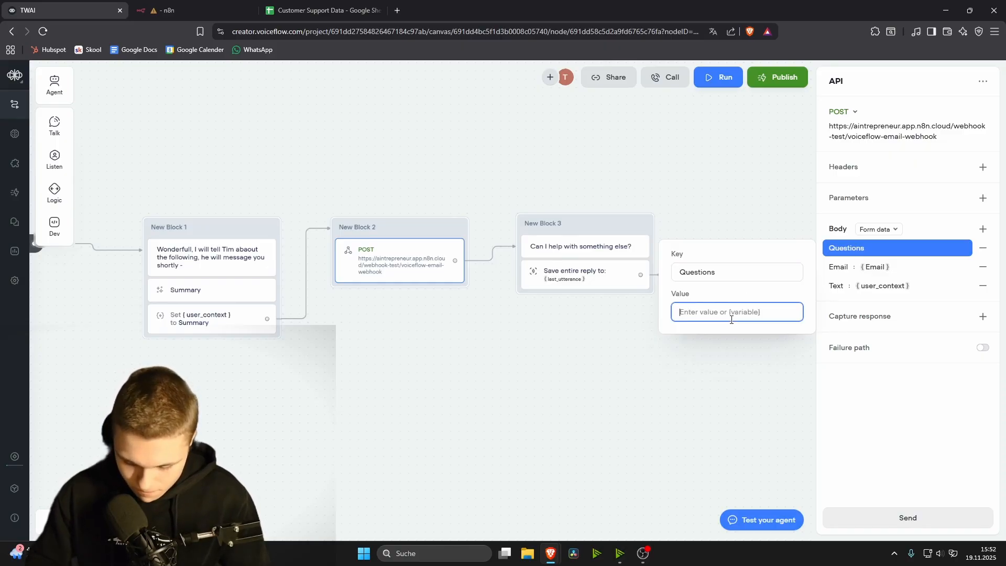
pyautogui.write('{vf')
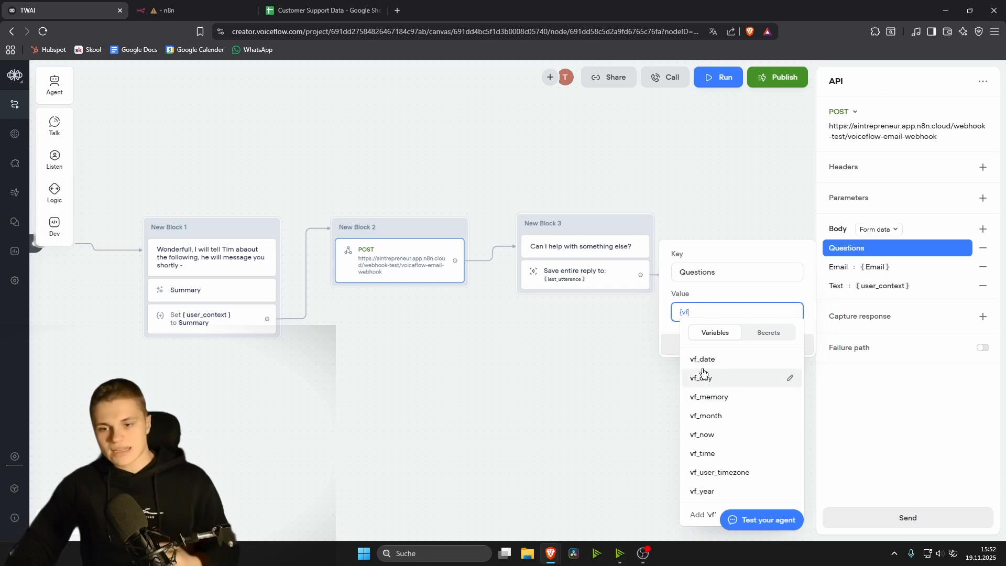
pyautogui.click(903, 436)
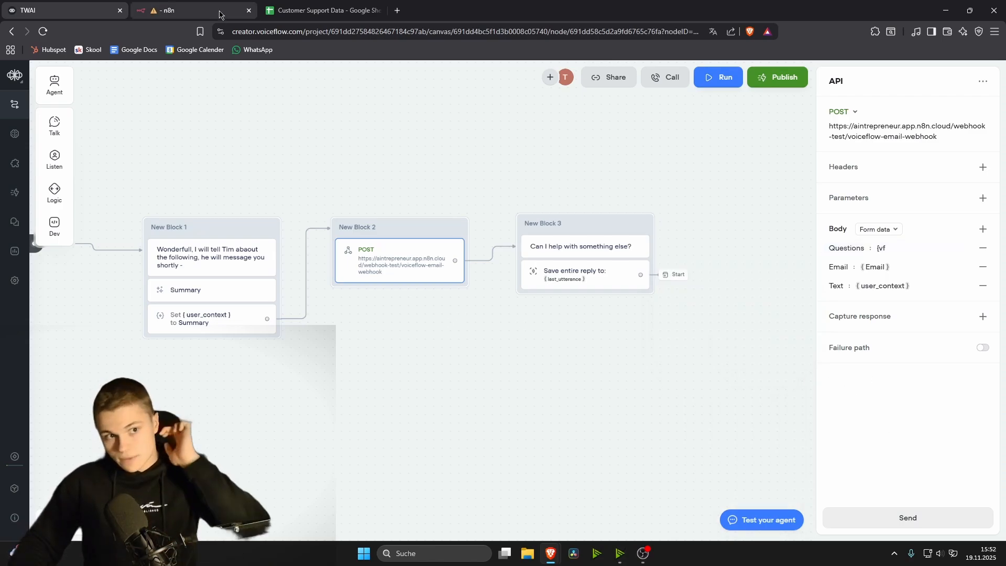
pyautogui.click(173, 11)
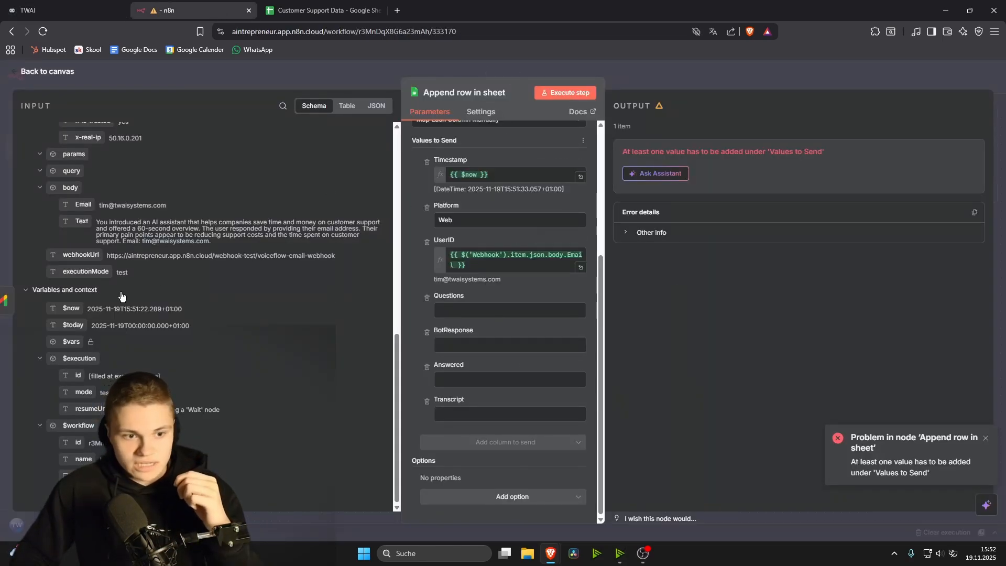
# Step: Map the sheet's Questions column to the webhook's body.Text
pyautogui.scroll(10, 51, 299)
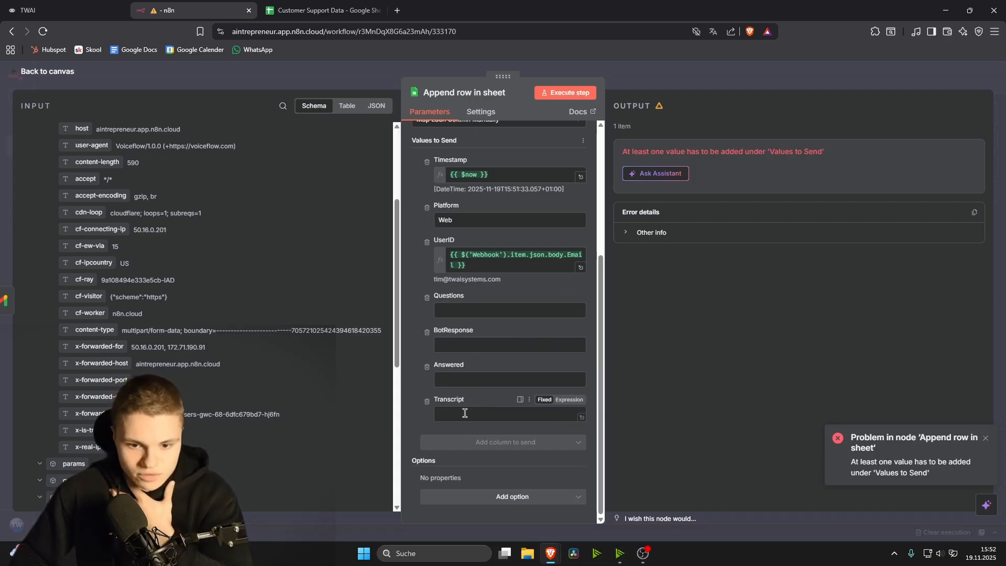
pyautogui.click(464, 311)
pyautogui.scroll(-4, 214, 340)
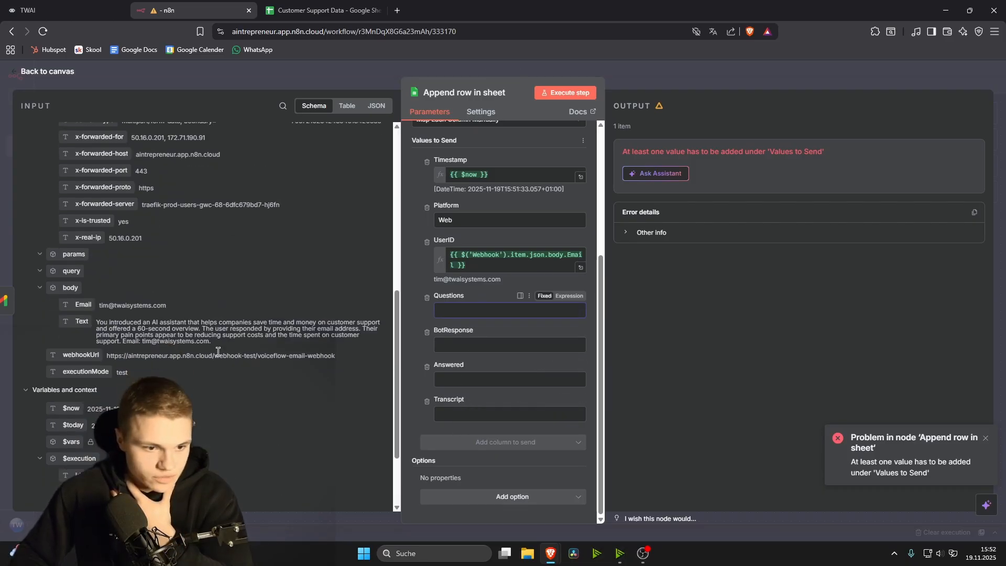
pyautogui.scroll(-2, 217, 350)
pyautogui.moveTo(81, 221); pyautogui.dragTo(451, 312)
# Step: Save the workflow, attempt activation, then dismiss the conflicting webhook path warning and node error
pyautogui.press('Escape')
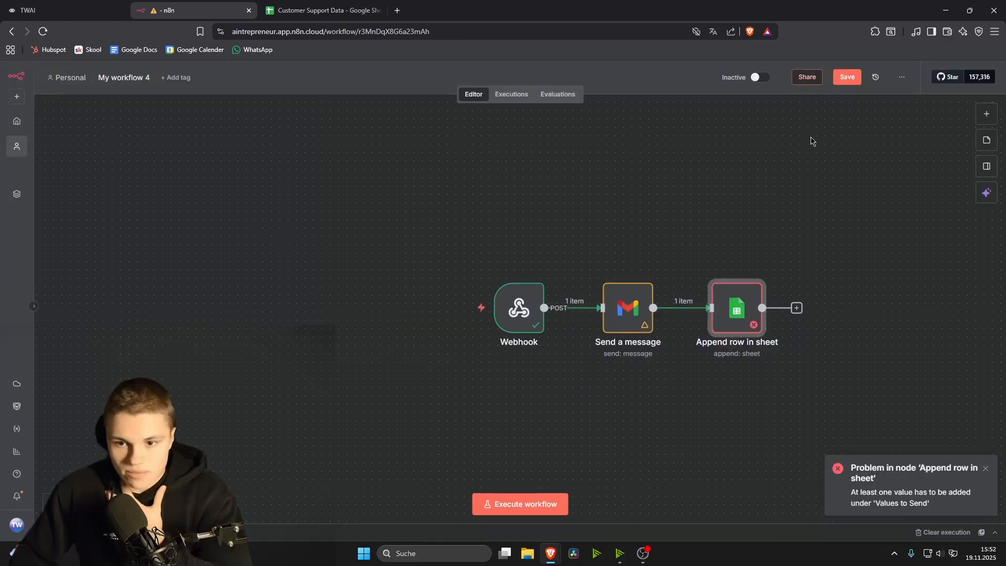
pyautogui.hotkey('ctrl', 's')
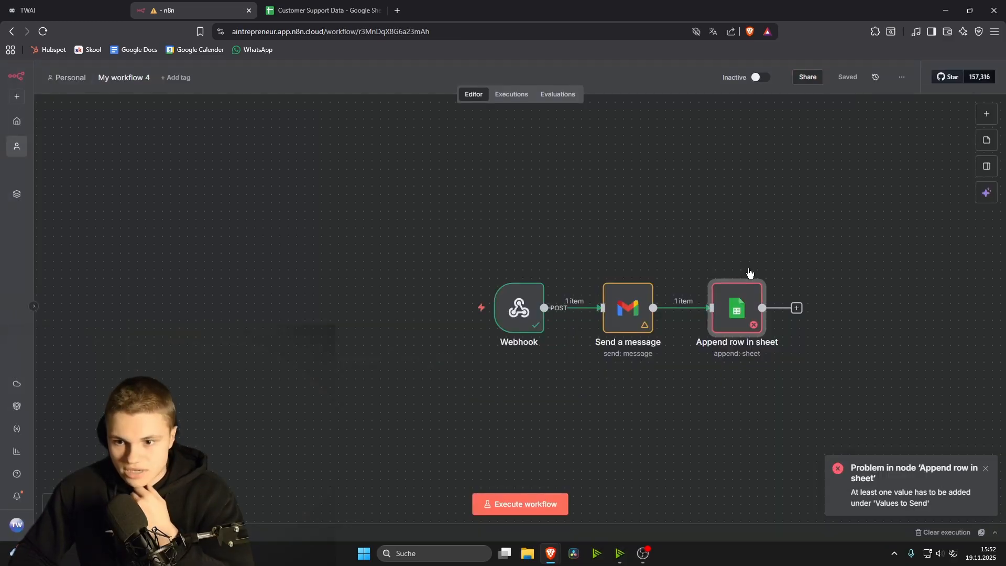
pyautogui.click(760, 78)
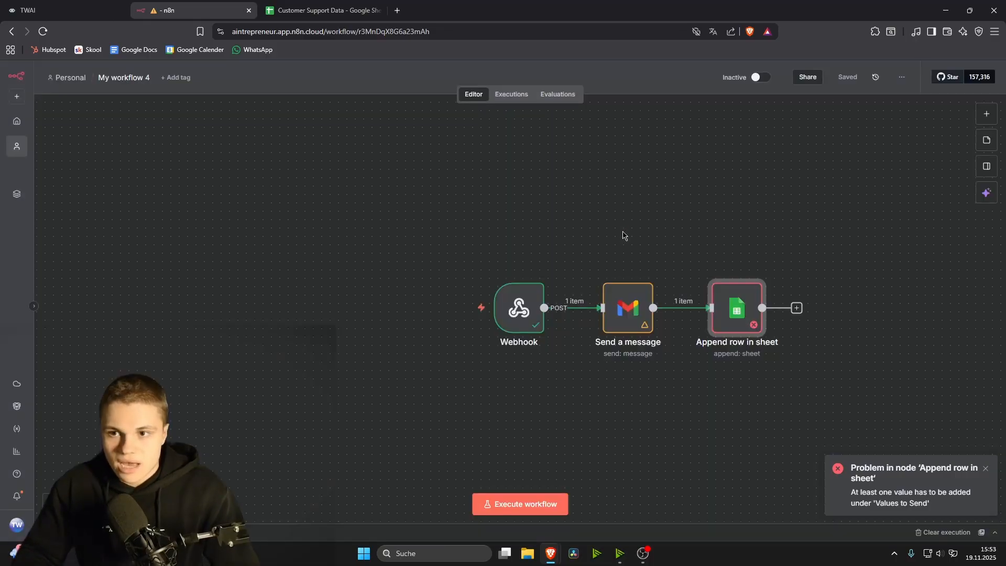
pyautogui.click(625, 229)
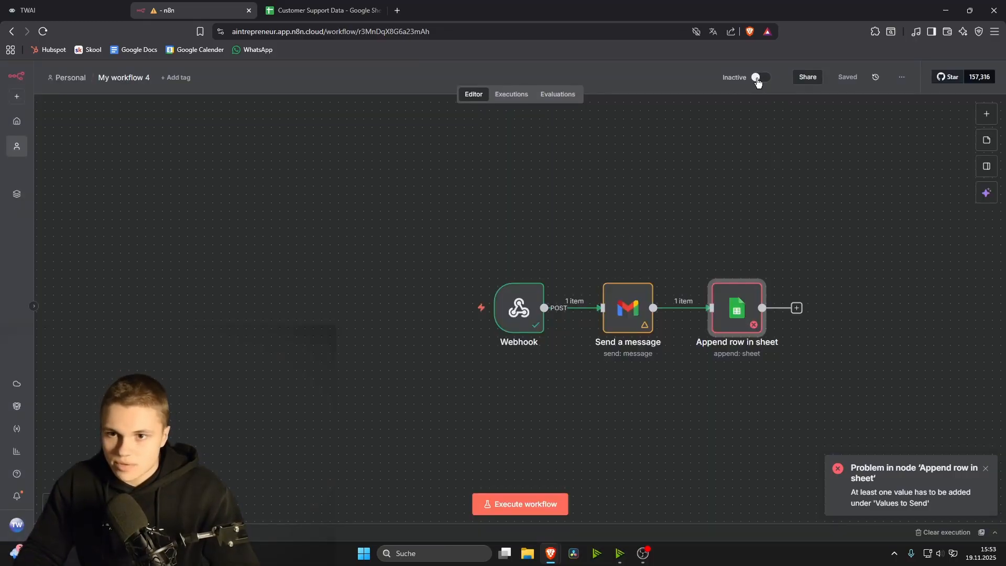
pyautogui.click(985, 467)
pyautogui.click(317, 13)
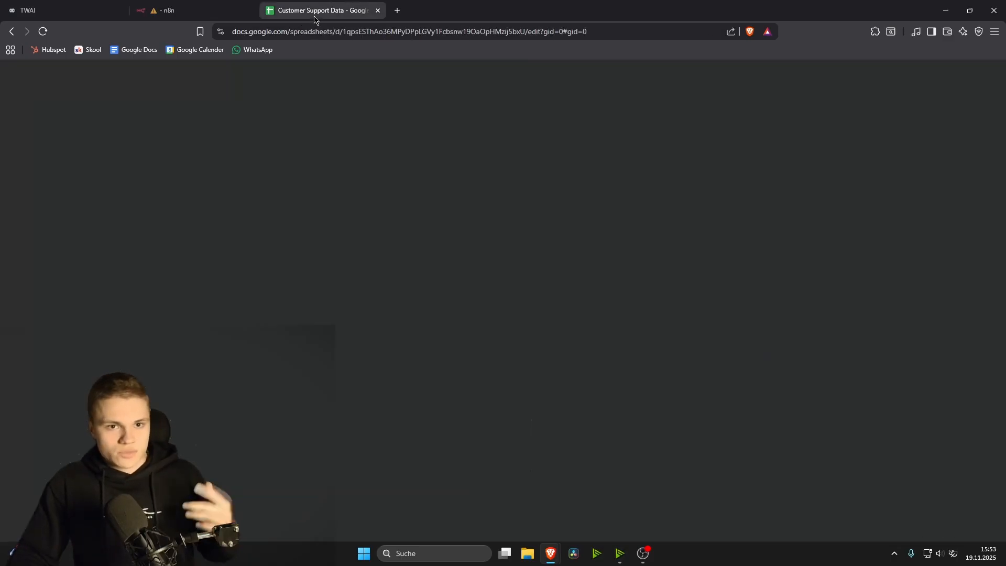
pyautogui.click(169, 332)
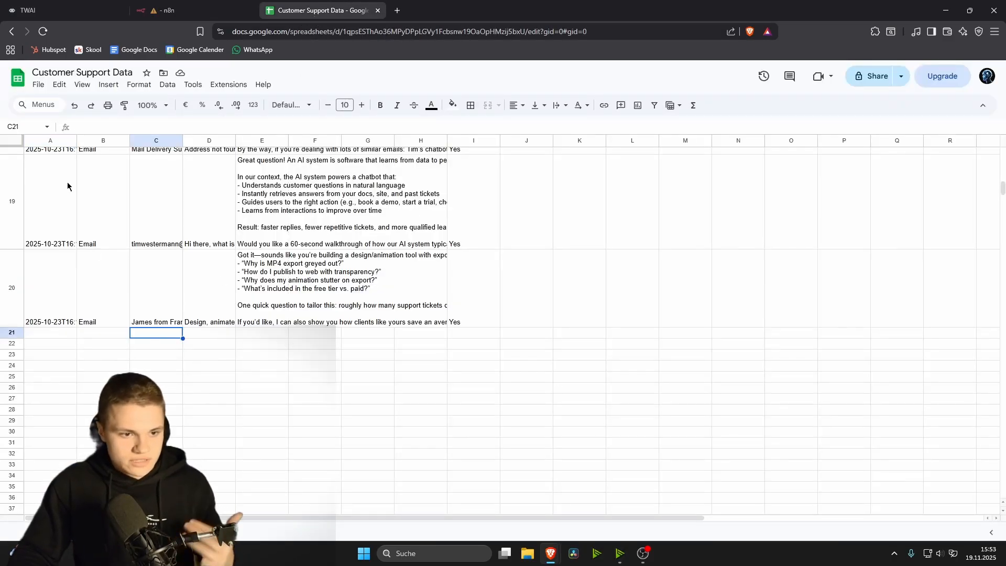
pyautogui.click(58, 308)
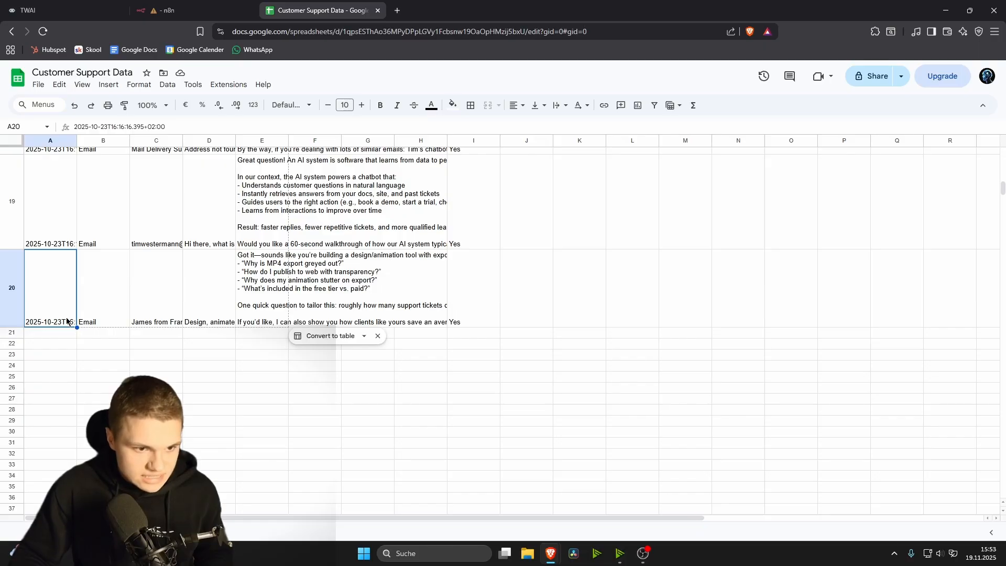
pyautogui.scroll(-3, 157, 291)
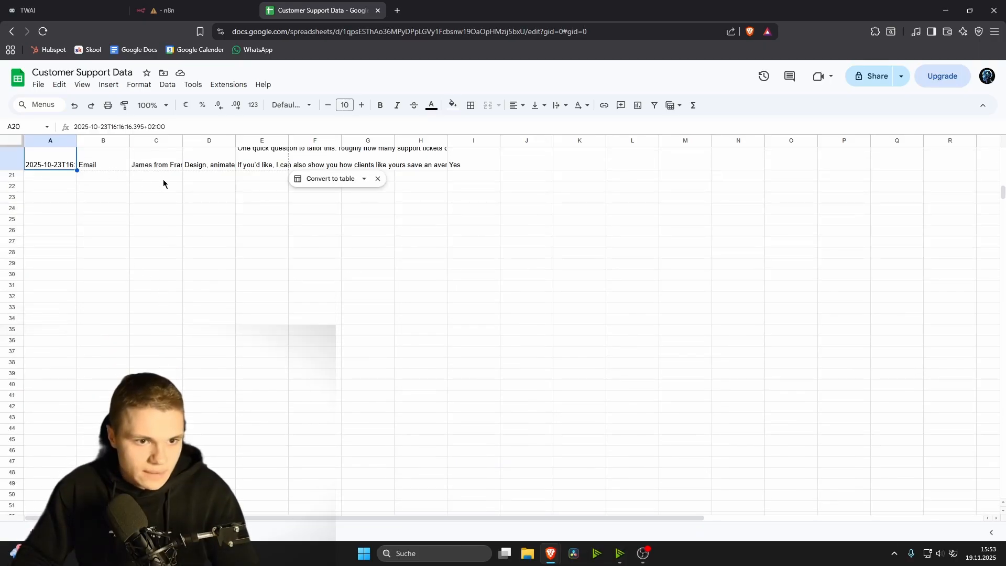
pyautogui.scroll(3, 173, 194)
pyautogui.scroll(-5, 184, 220)
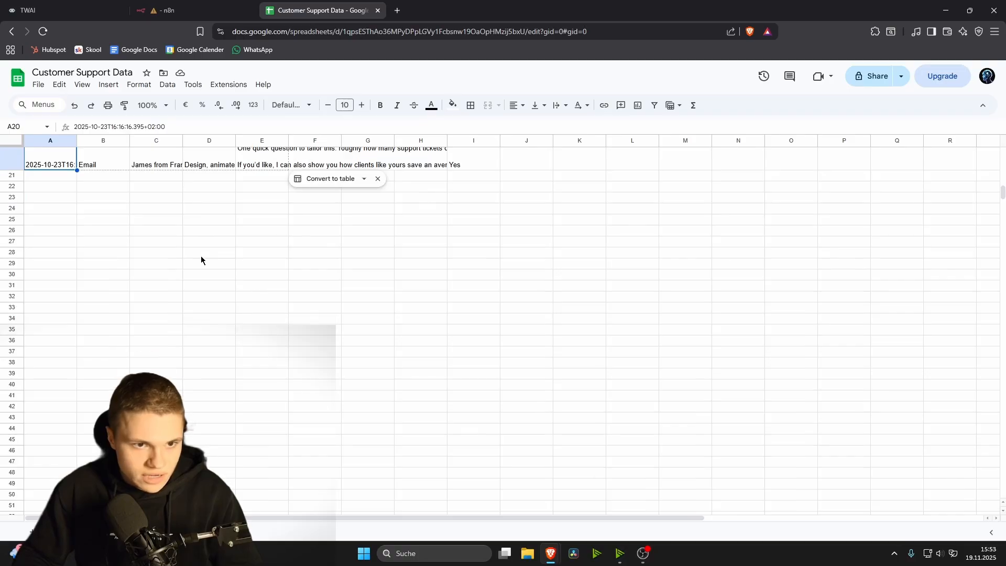
pyautogui.scroll(3, 190, 245)
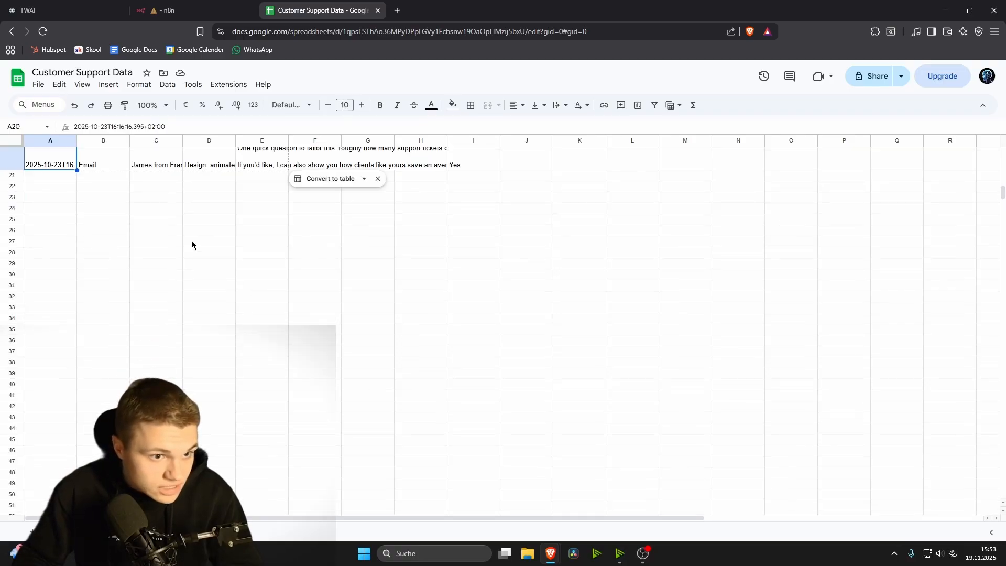
pyautogui.scroll(-3, 192, 244)
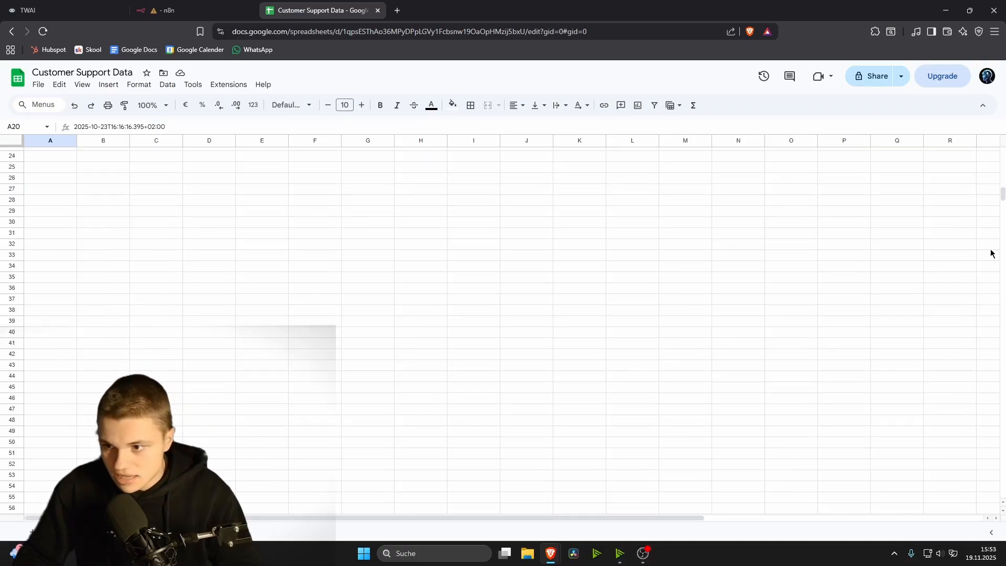
pyautogui.press('Down')
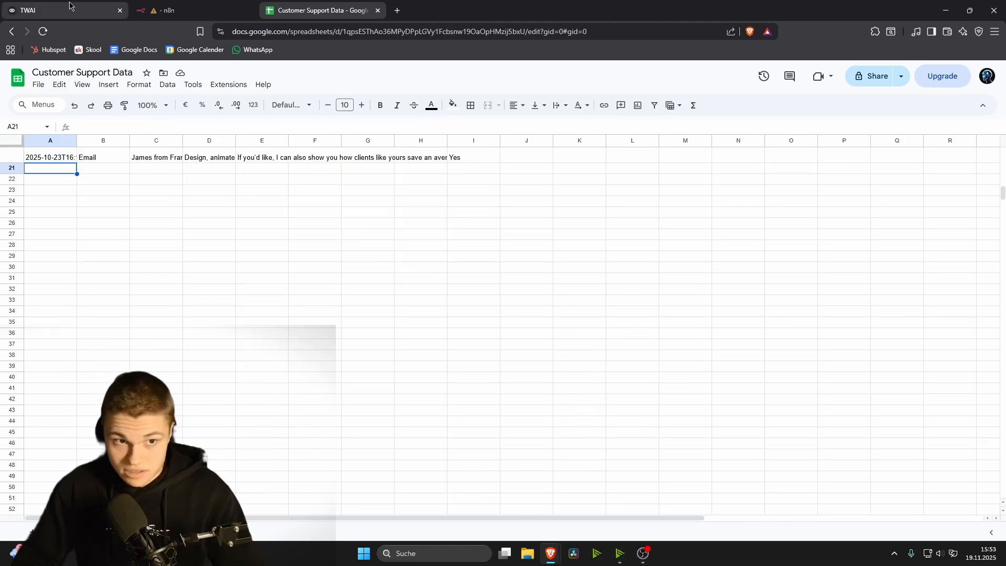
# Step: Review the Voiceflow data the Webhook node last received in My workflow 4
pyautogui.click(189, 10)
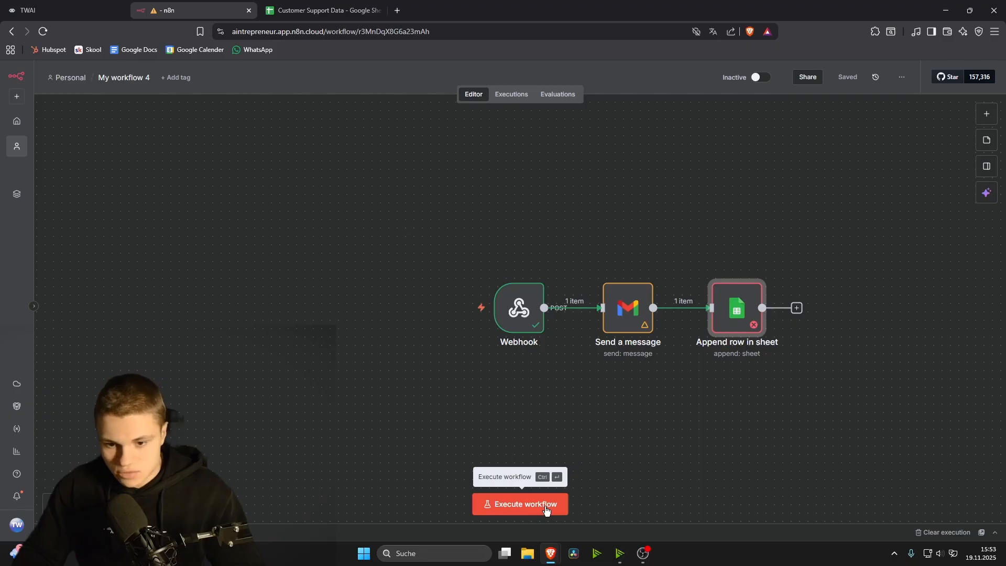
pyautogui.doubleClick(512, 303)
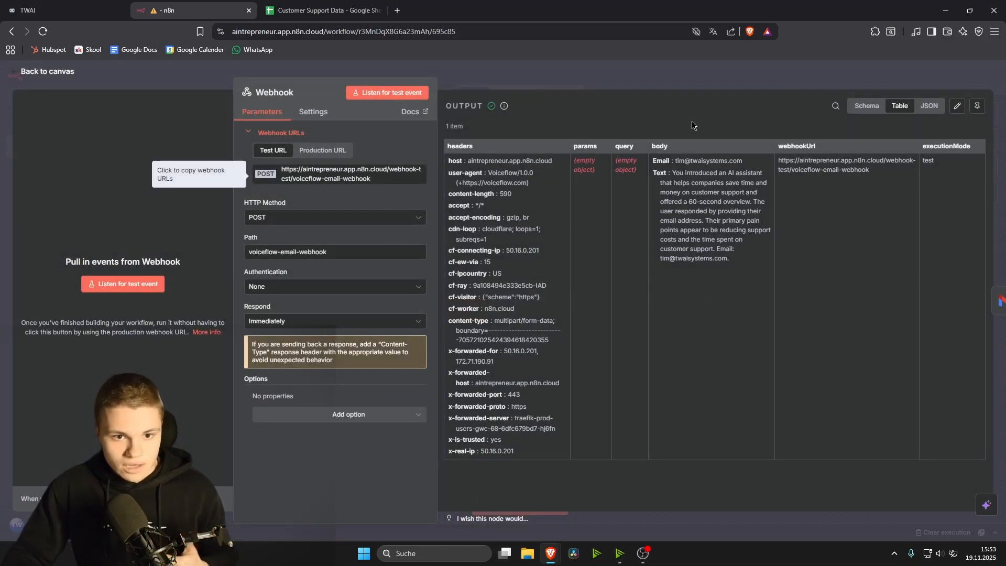
pyautogui.click(915, 81)
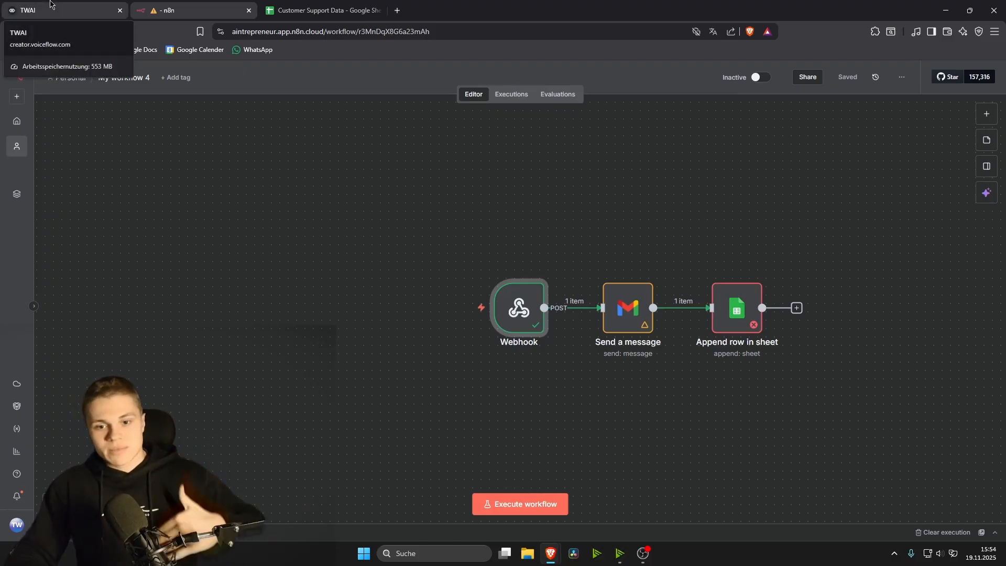
pyautogui.click(314, 10)
pyautogui.click(246, 11)
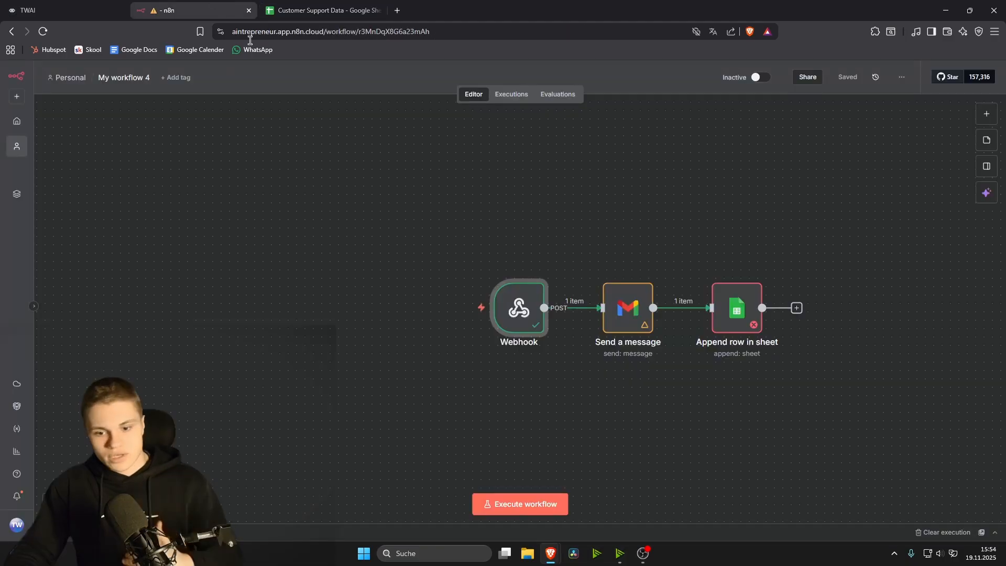
# Step: Set the n8n workflow waiting for a test event and start a Voiceflow test run
pyautogui.click(529, 507)
pyautogui.click(103, 4)
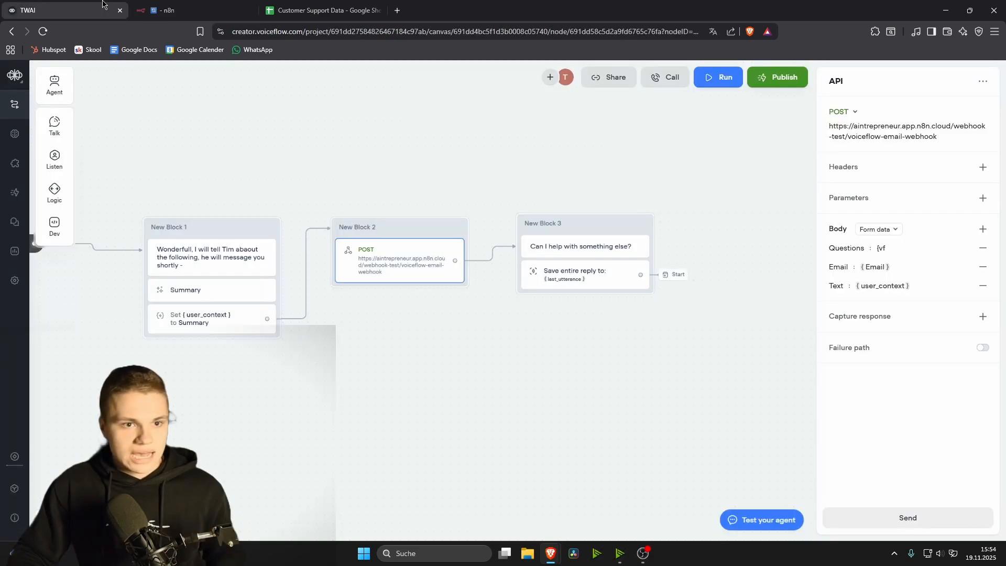
pyautogui.click(721, 80)
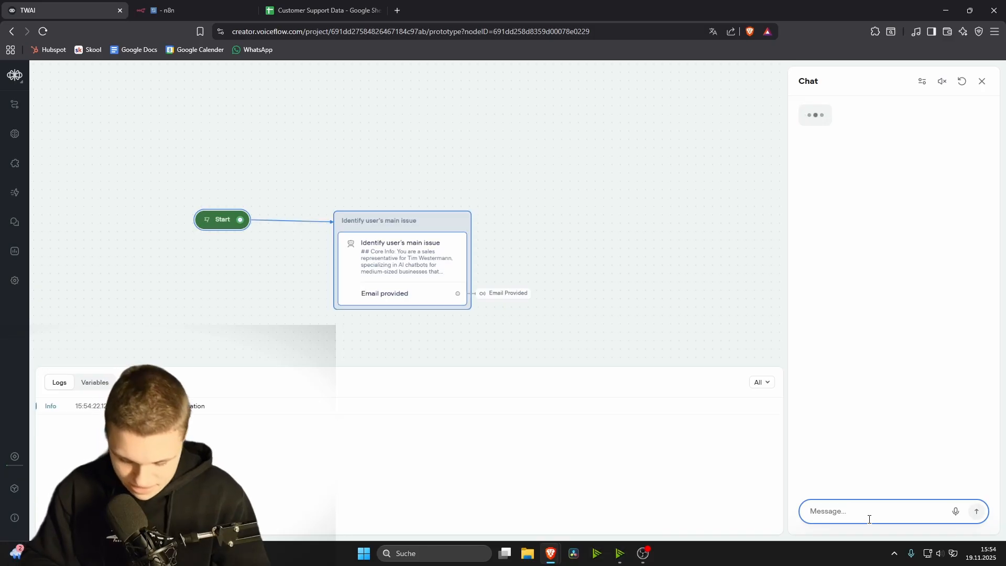
# Step: Tell the agent users ask the same ticket questions repeatedly, then send the lead's email address
pyautogui.write('I have issues ')
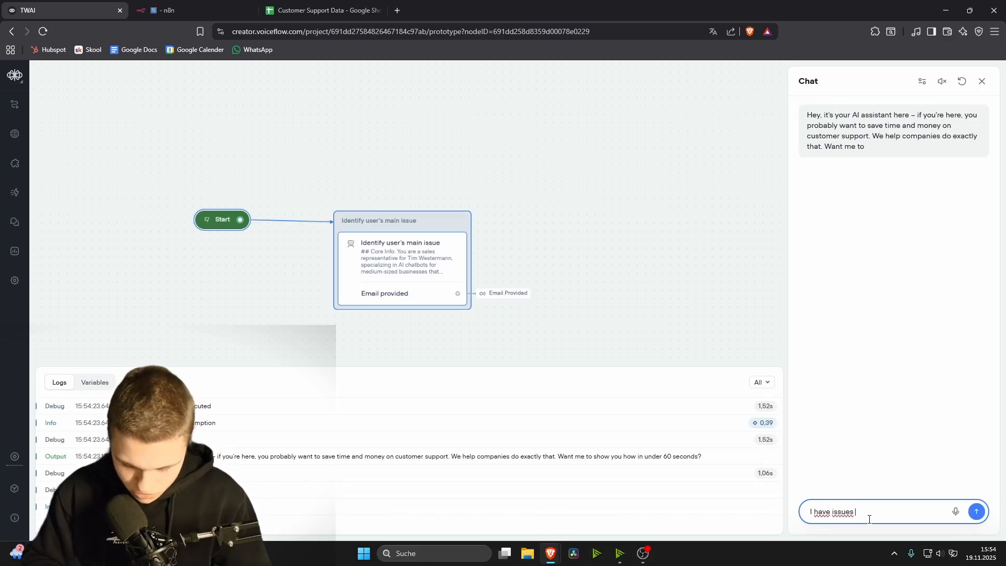
pyautogui.write('with my tickets,users ask')
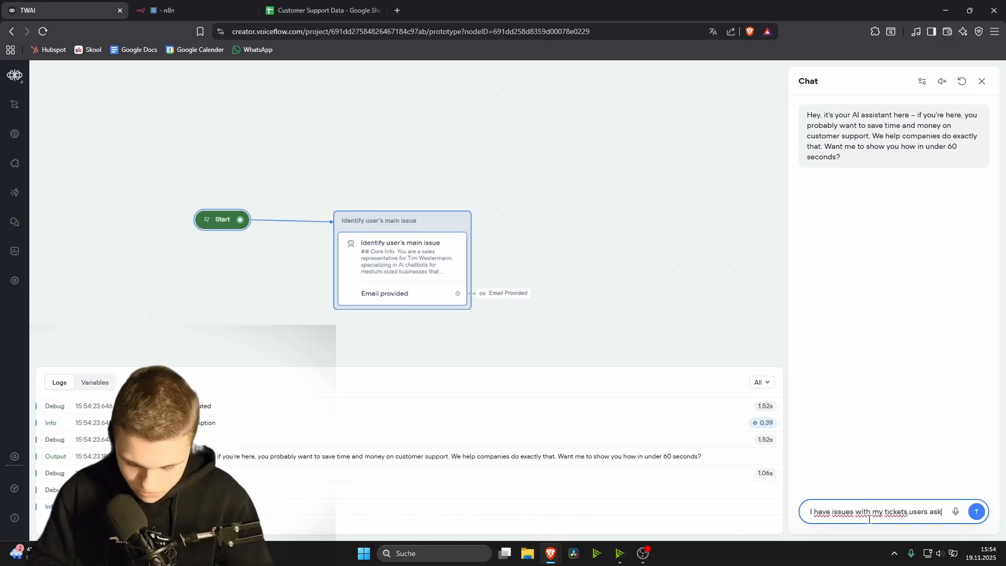
pyautogui.write(' the same q')
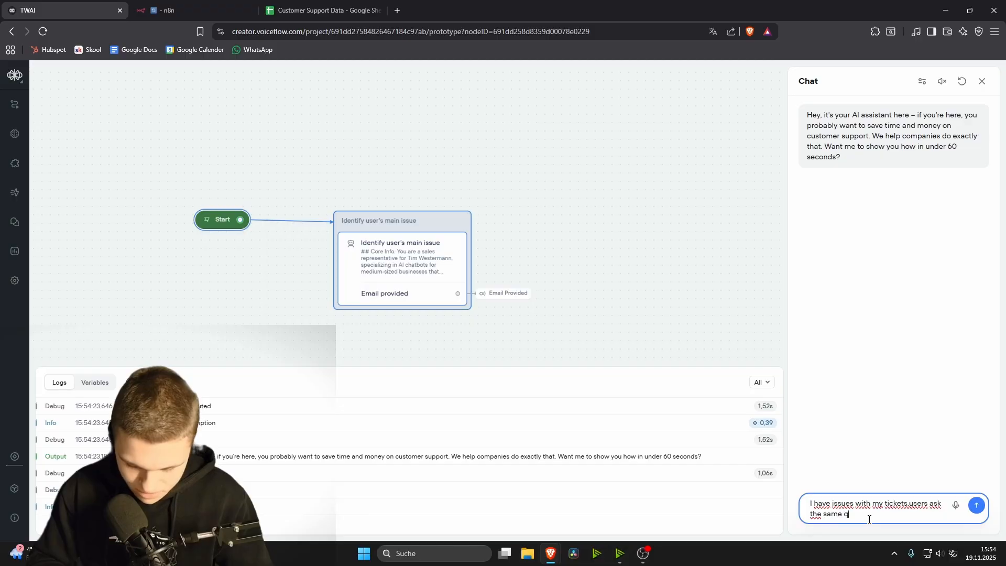
pyautogui.write('uestions all the time')
pyautogui.press('Return')
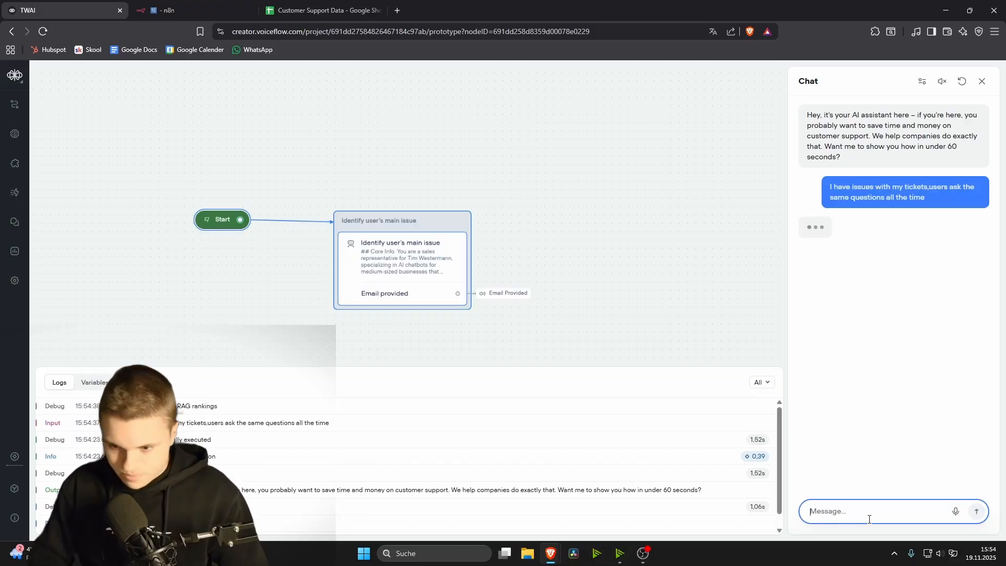
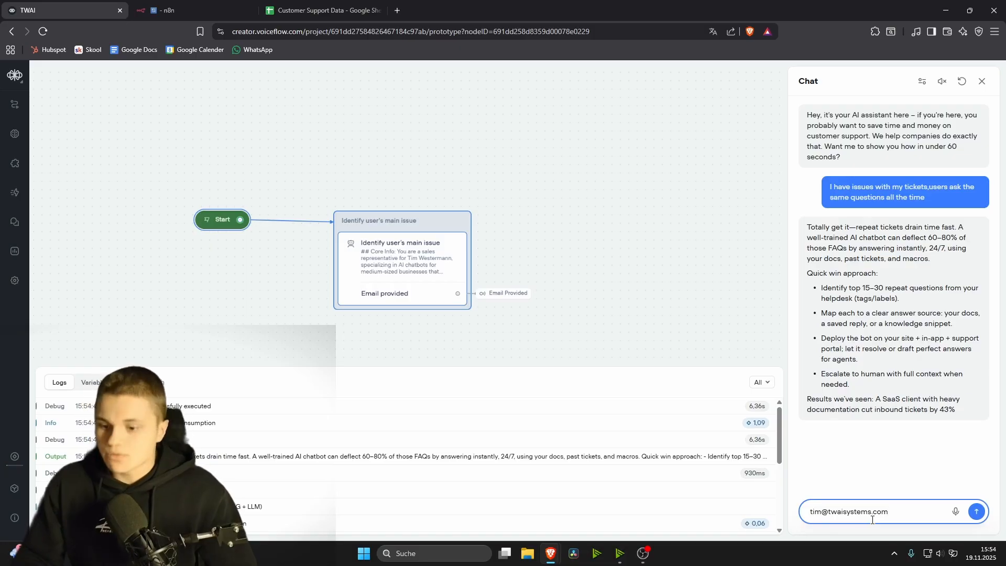
pyautogui.press('Return')
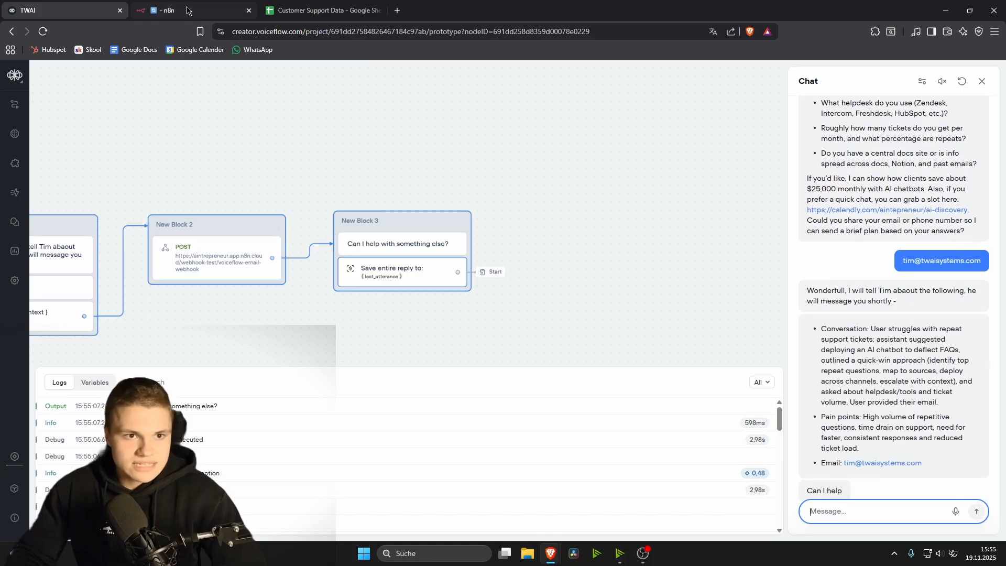
pyautogui.hotkey('ctrl', 'Tab')
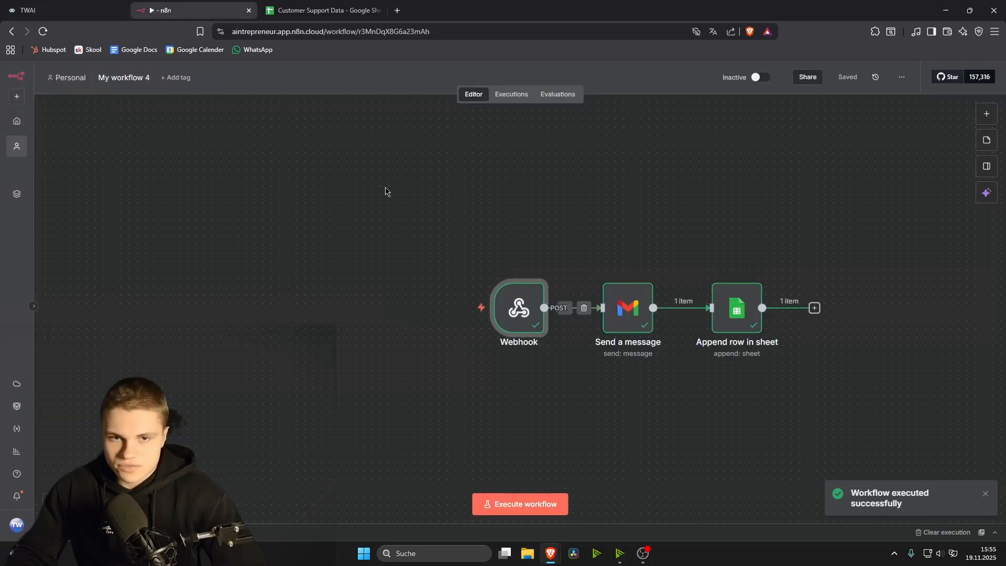
# Step: Check the new lead's email in C21 and conversation summary in D21
pyautogui.click(317, 11)
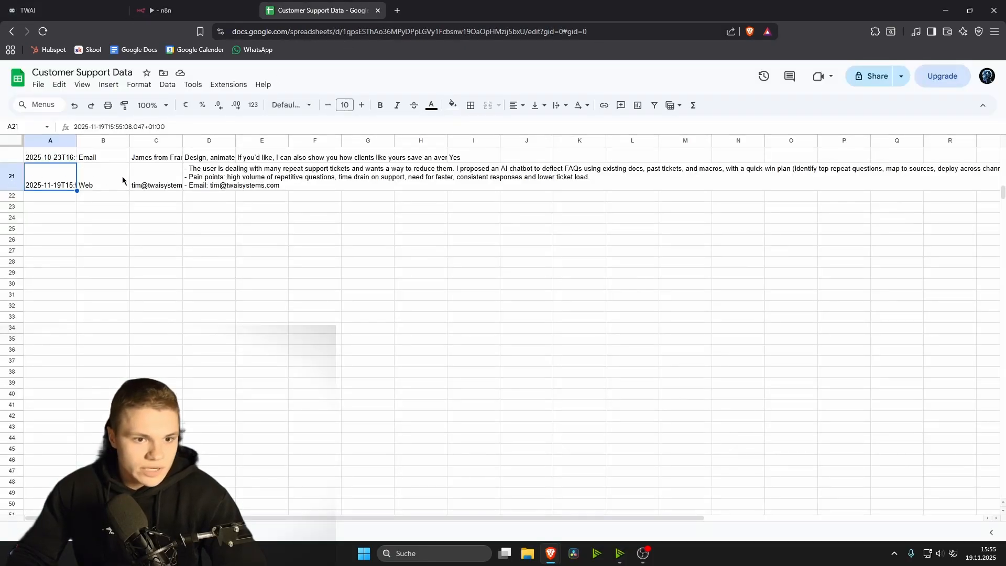
pyautogui.click(153, 177)
pyautogui.click(223, 174)
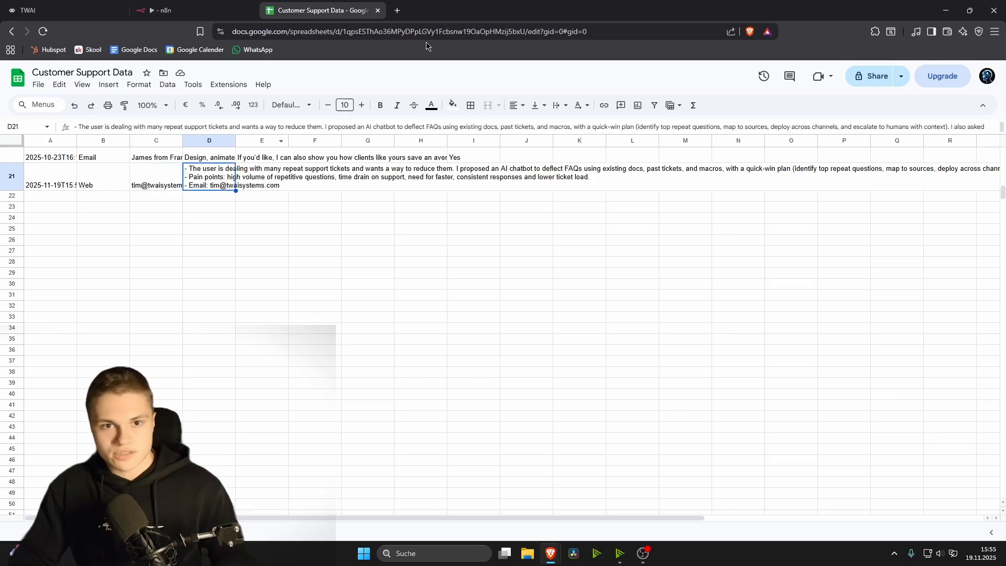
pyautogui.click(397, 11)
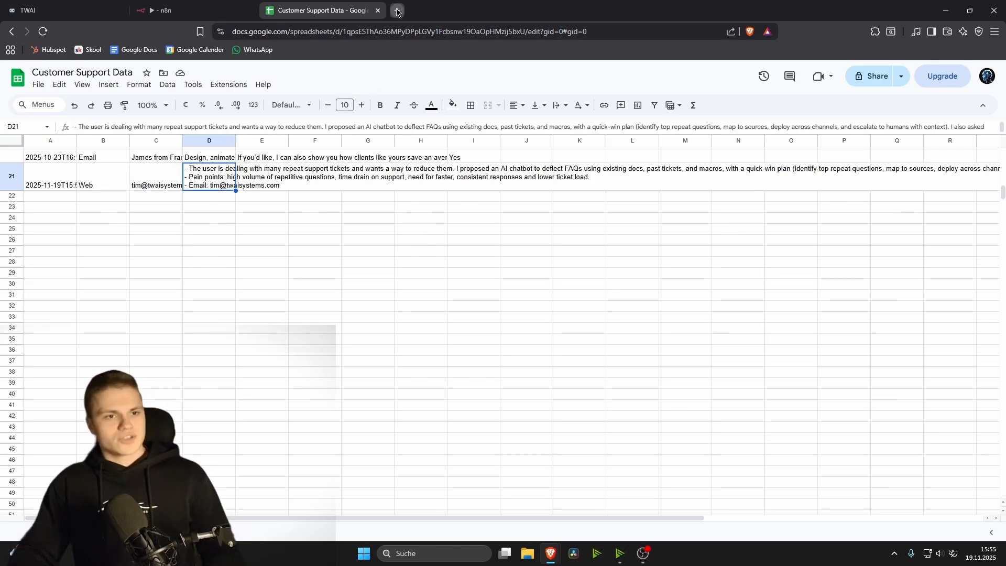
# Step: Load Gmail under the correct account and open the 'New Lead from Chatbot' email
pyautogui.write('gmail.com')
pyautogui.press('Return')
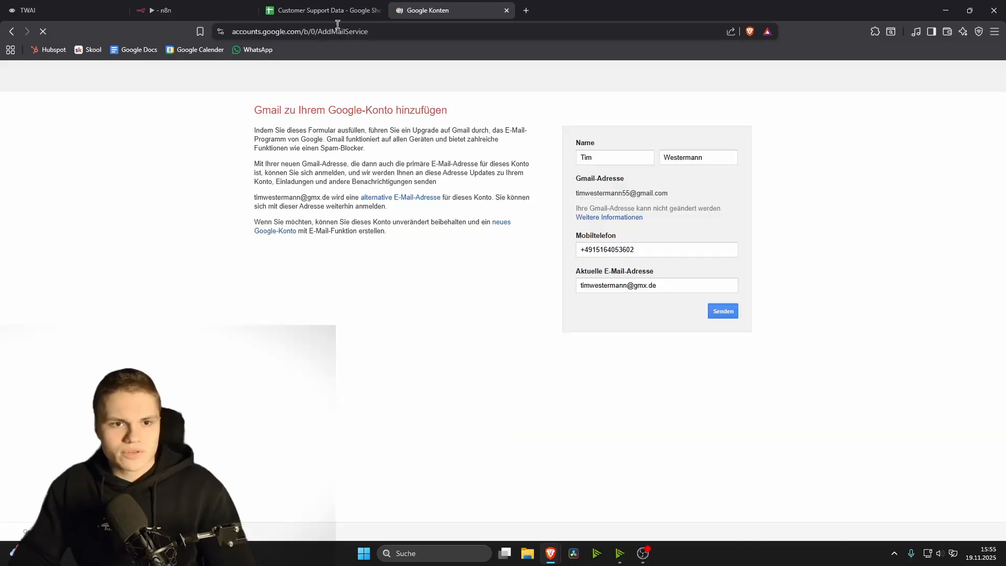
pyautogui.click(982, 77)
pyautogui.click(838, 294)
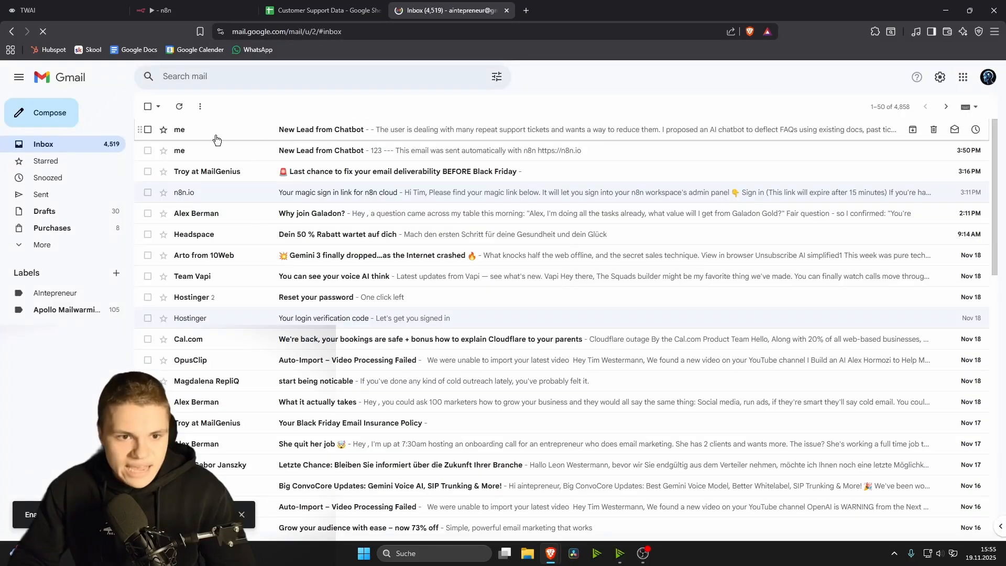
pyautogui.click(382, 132)
# Step: Read the lead summary, spotting where the summary and email address run together
pyautogui.moveTo(184, 187); pyautogui.dragTo(302, 185)
pyautogui.moveTo(312, 184); pyautogui.dragTo(394, 184)
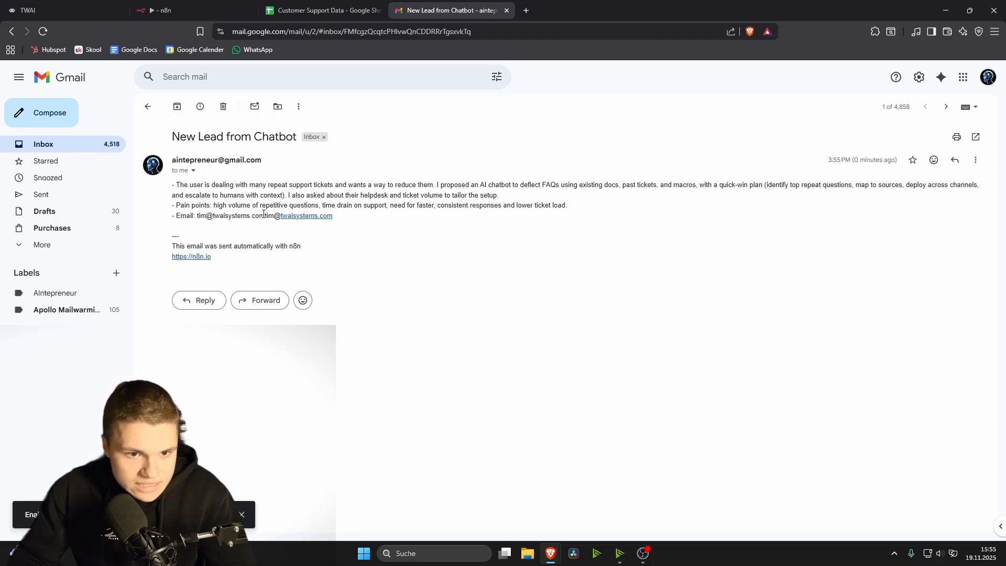
pyautogui.moveTo(207, 217); pyautogui.dragTo(252, 216)
pyautogui.click(230, 224)
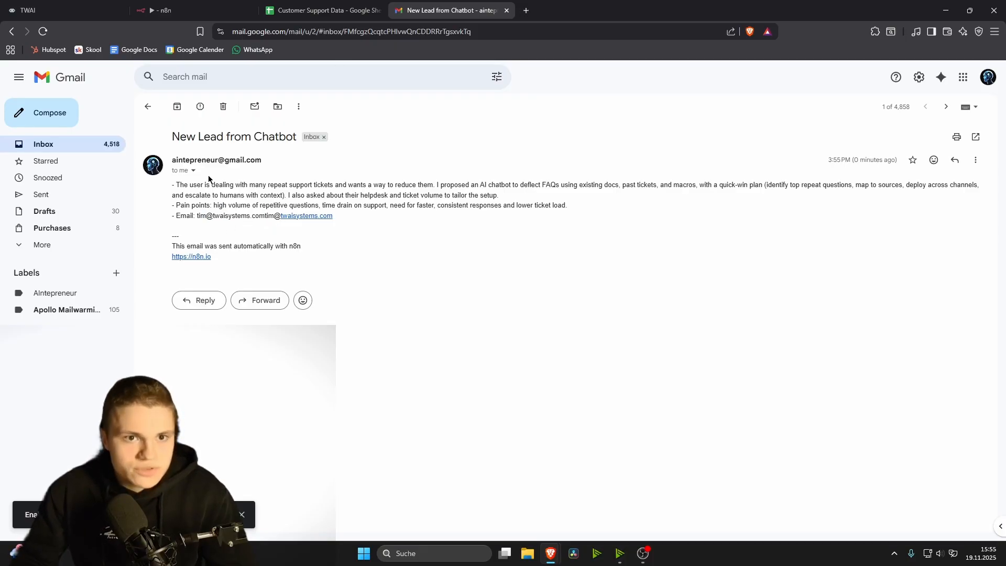
# Step: Insert a space between the summary and email expressions in Send a message's Message field
pyautogui.click(293, 10)
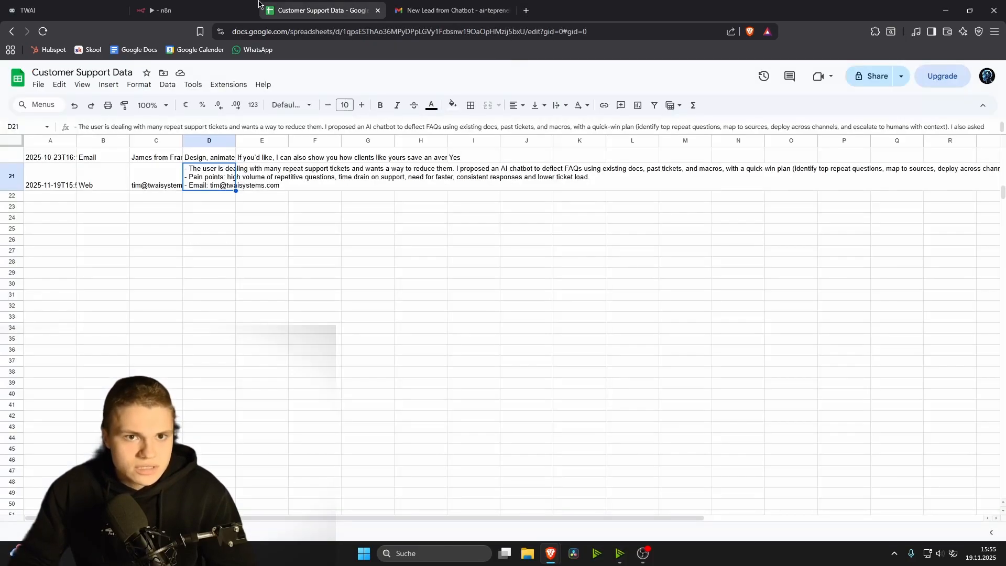
pyautogui.click(168, 10)
pyautogui.click(622, 305)
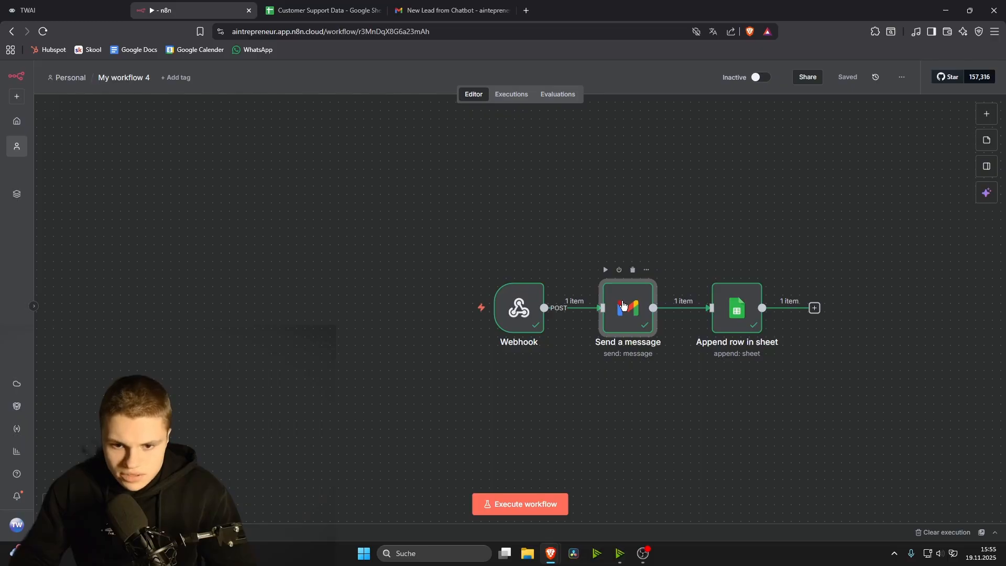
pyautogui.doubleClick(622, 305)
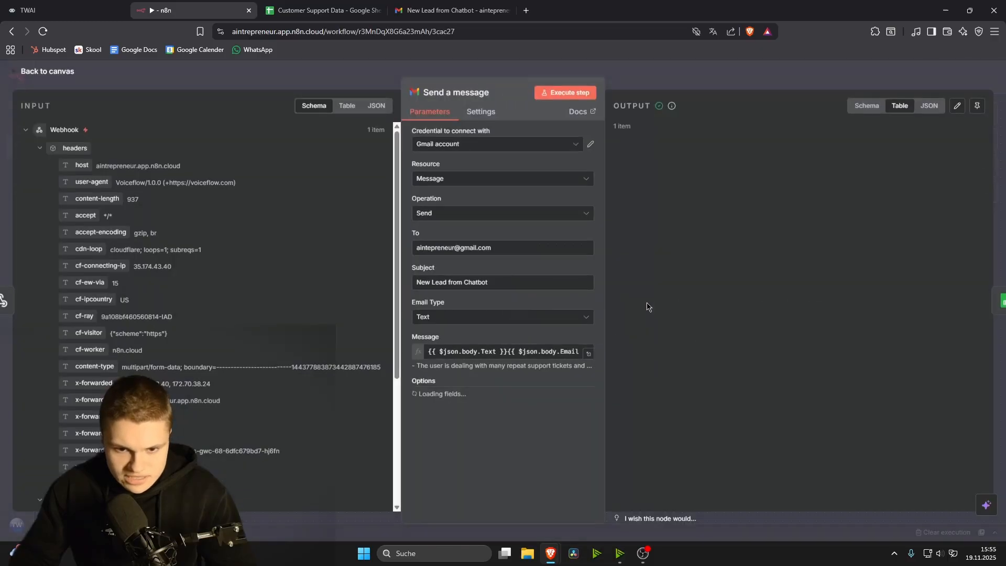
pyautogui.click(507, 352)
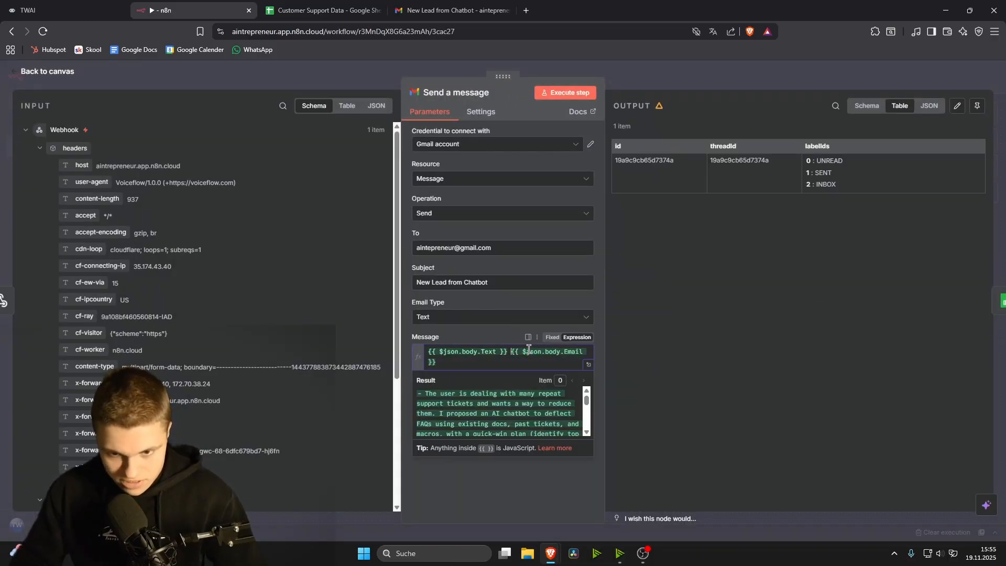
pyautogui.click(659, 417)
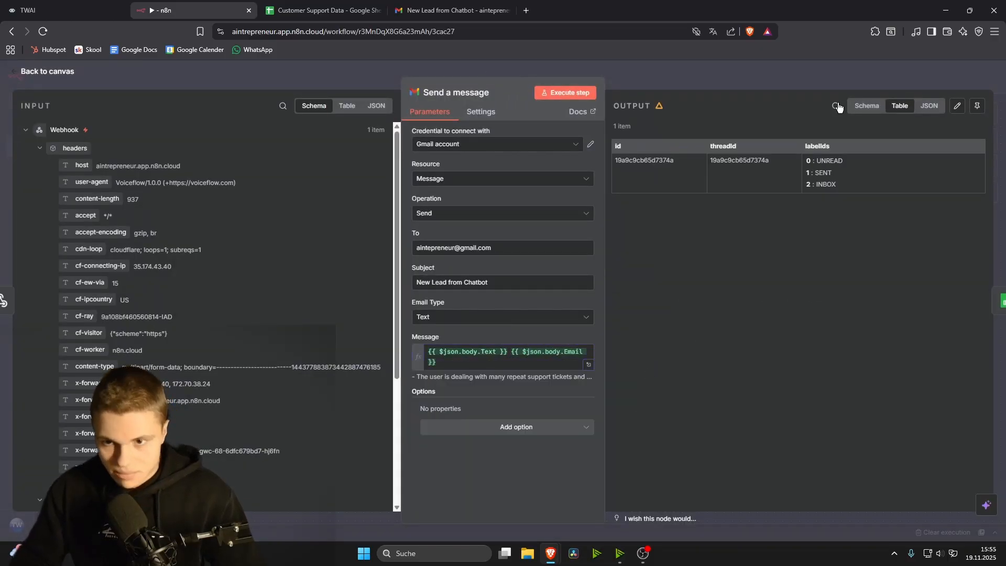
pyautogui.click(956, 84)
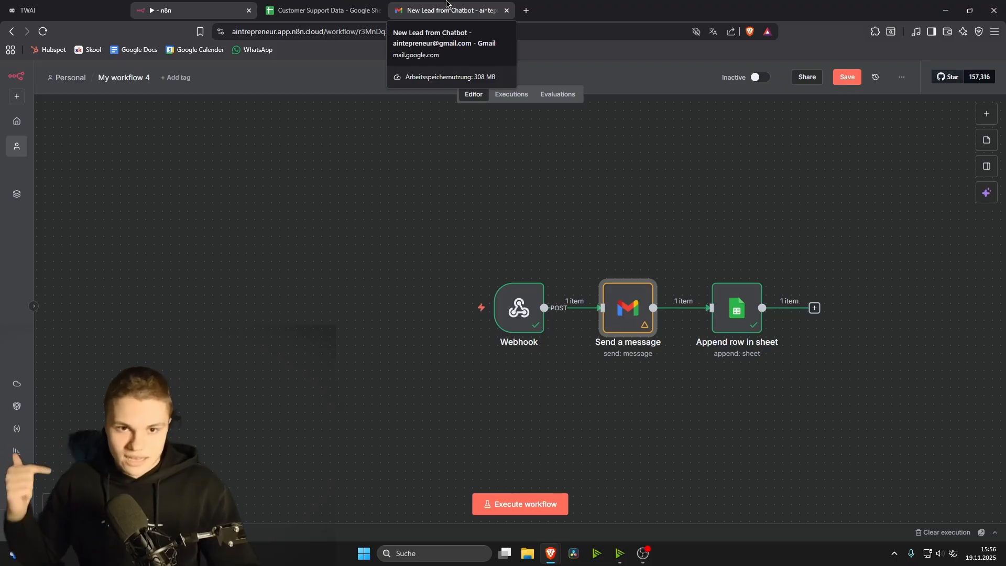
# Step: Close the Voiceflow test chat and go to the Interfaces web widget settings
pyautogui.click(25, 6)
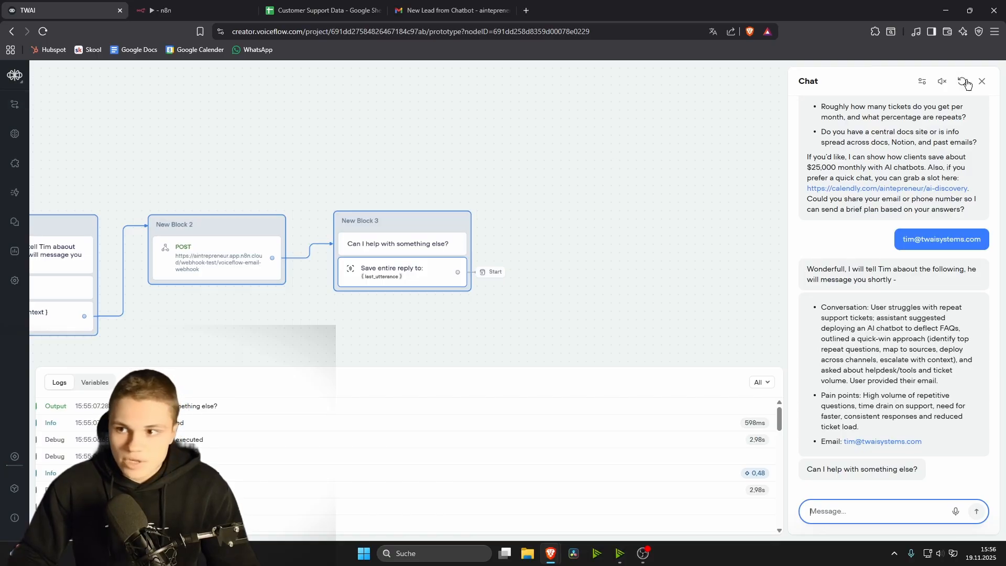
pyautogui.click(981, 81)
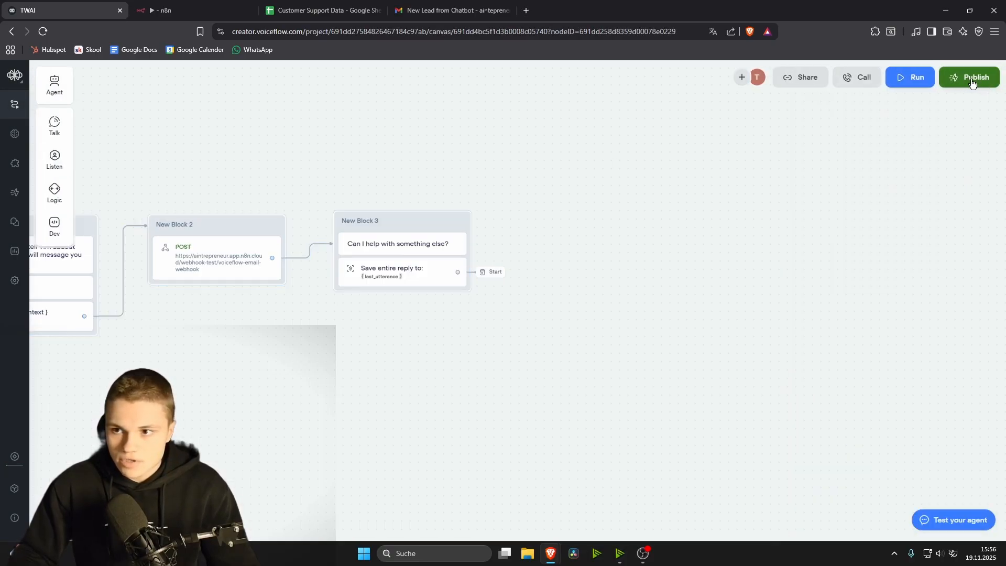
pyautogui.click(972, 79)
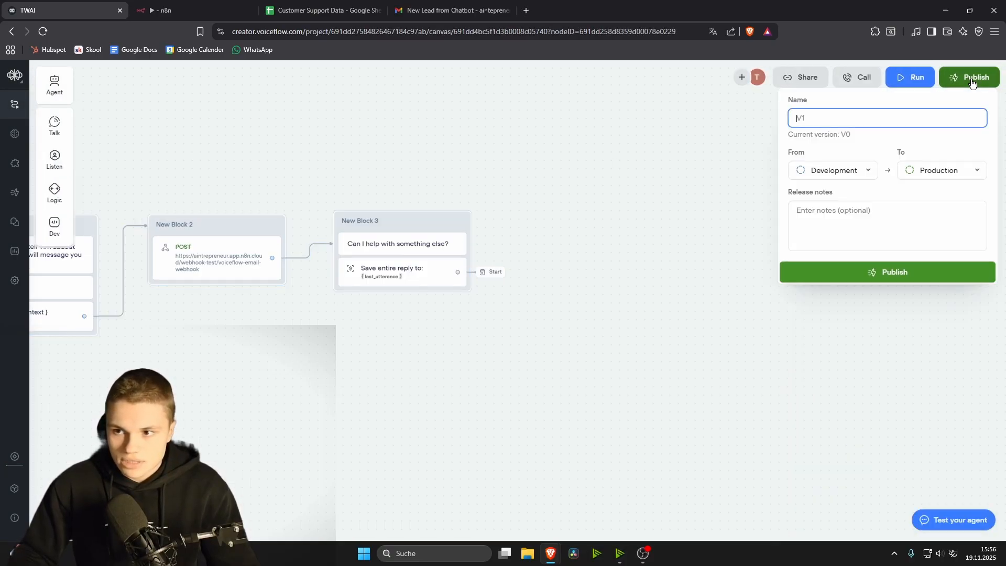
pyautogui.click(682, 255)
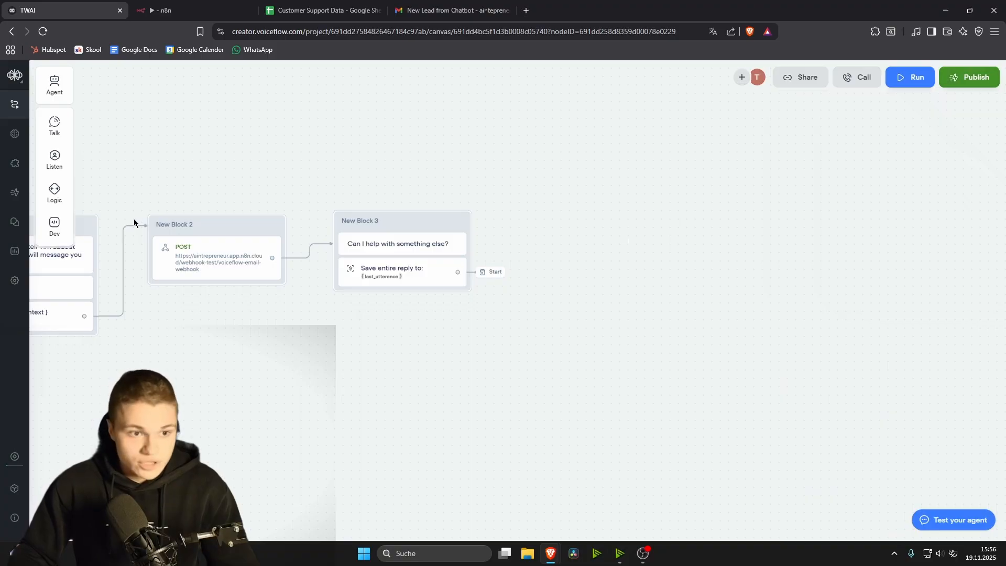
pyautogui.click(8, 164)
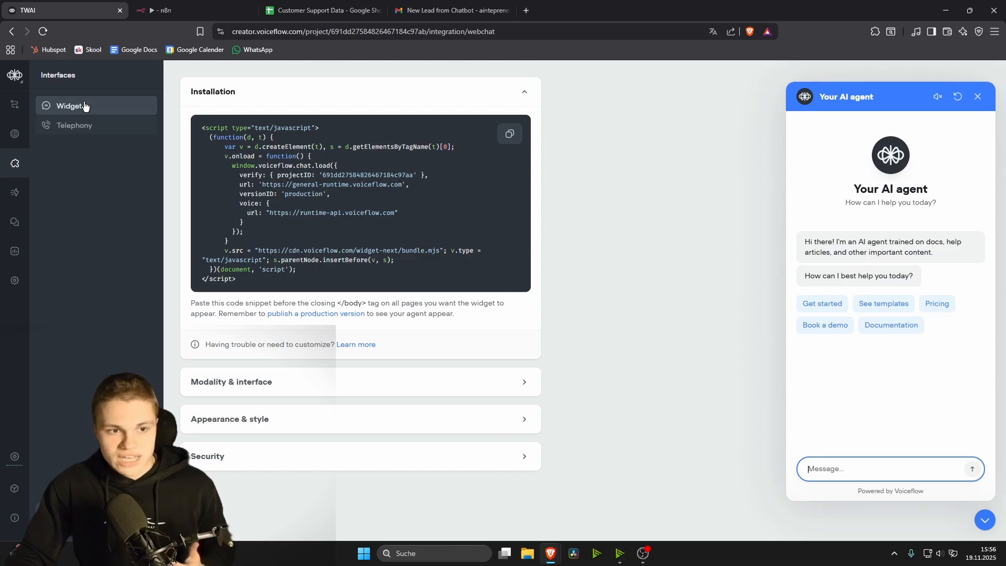
# Step: Copy the widget installation code and expand the Appearance & style settings
pyautogui.click(508, 135)
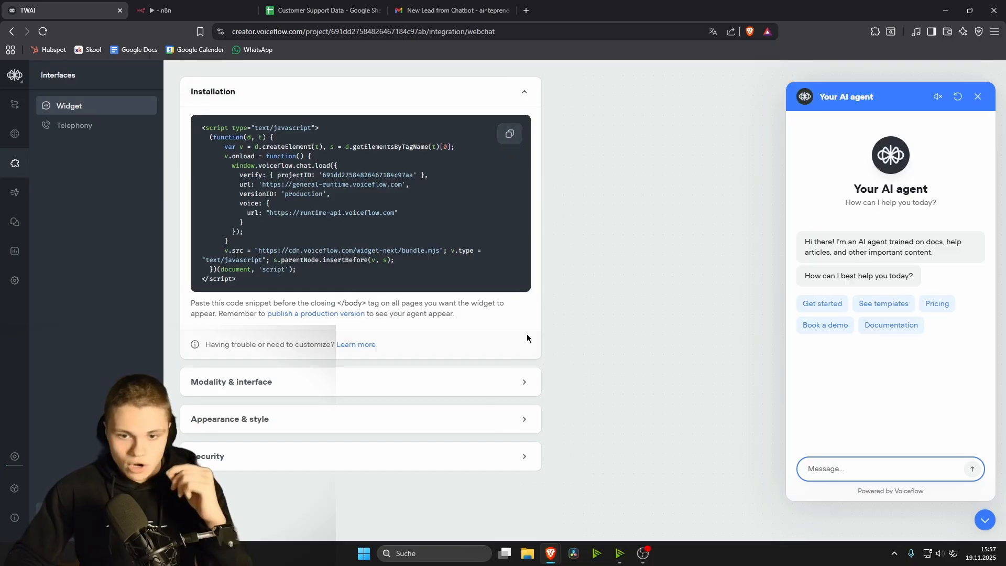
pyautogui.click(532, 383)
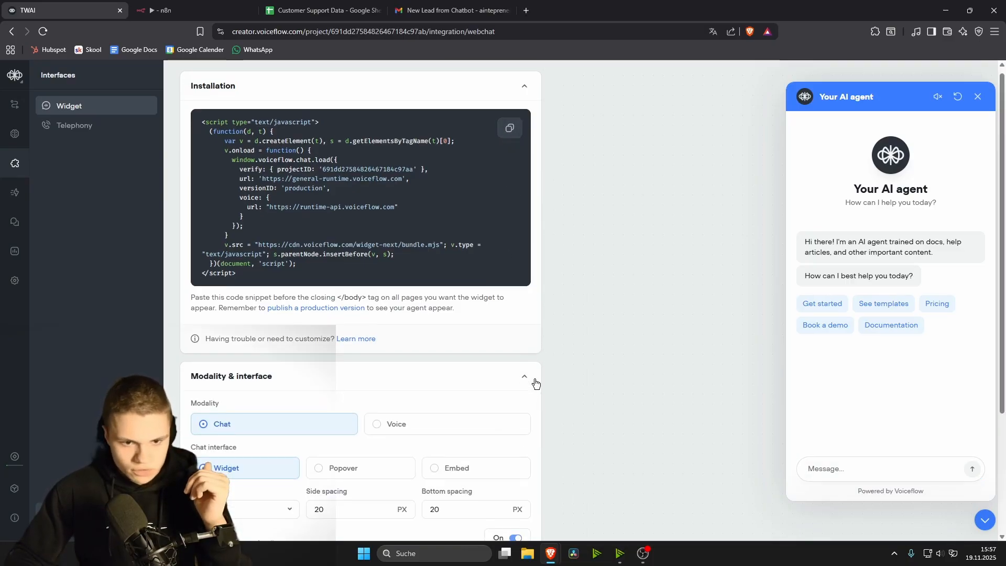
pyautogui.scroll(-3, 364, 325)
pyautogui.click(460, 474)
pyautogui.scroll(-6, 325, 369)
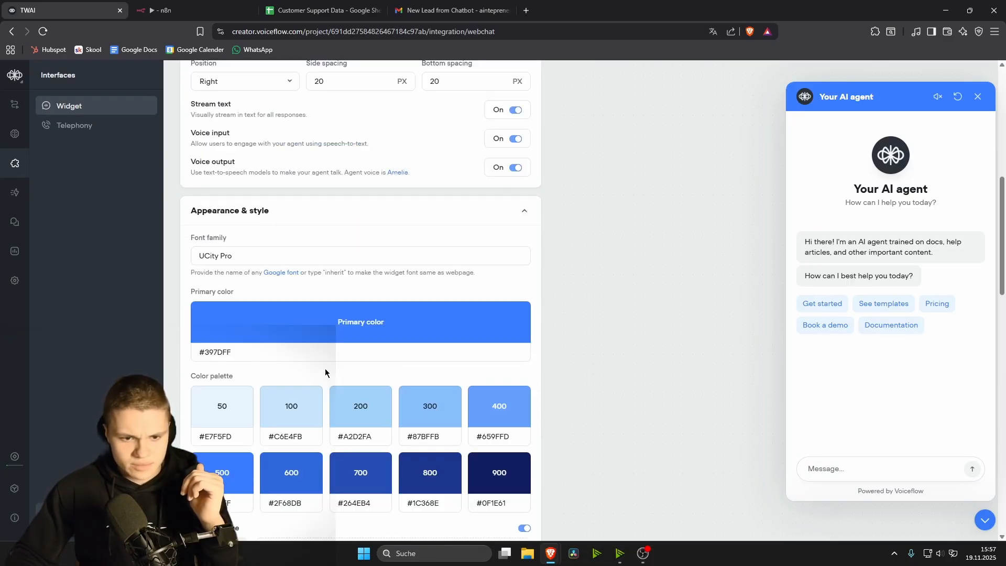
pyautogui.scroll(1, 366, 209)
# Step: Replace the widget primary colour #397DFF with cyan #00BFFF
pyautogui.moveTo(298, 198); pyautogui.dragTo(183, 197)
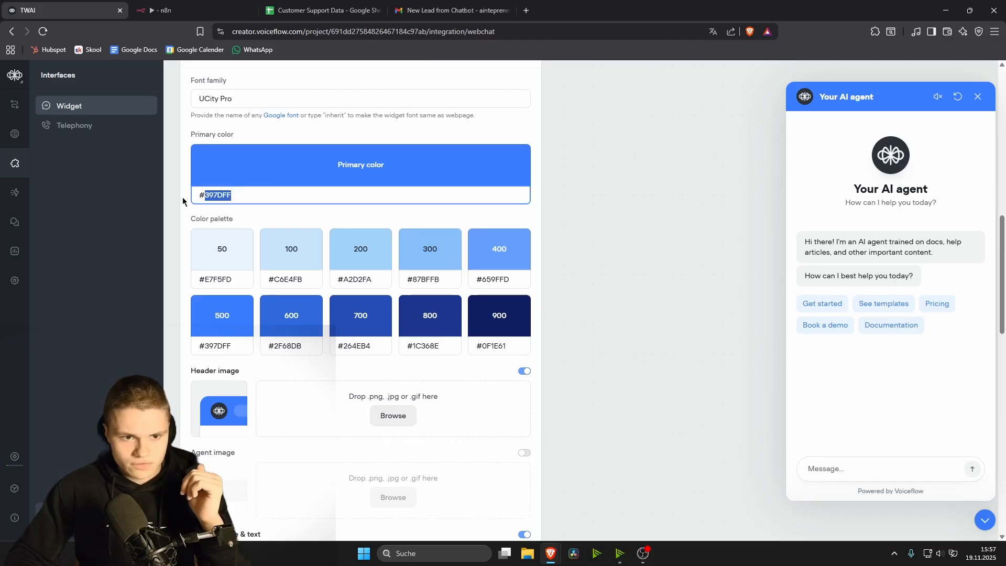
pyautogui.write('#')
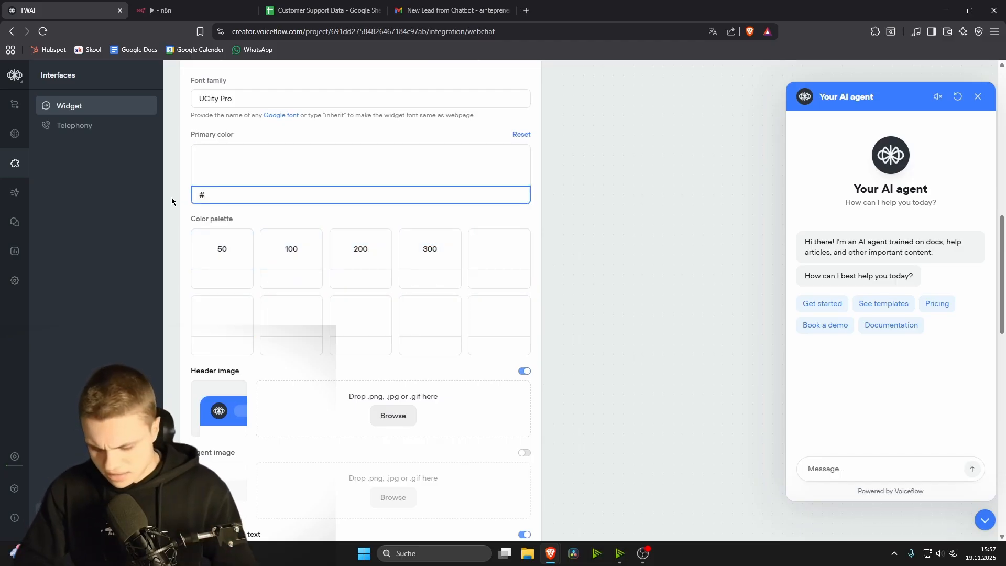
pyautogui.write('00BFFF')
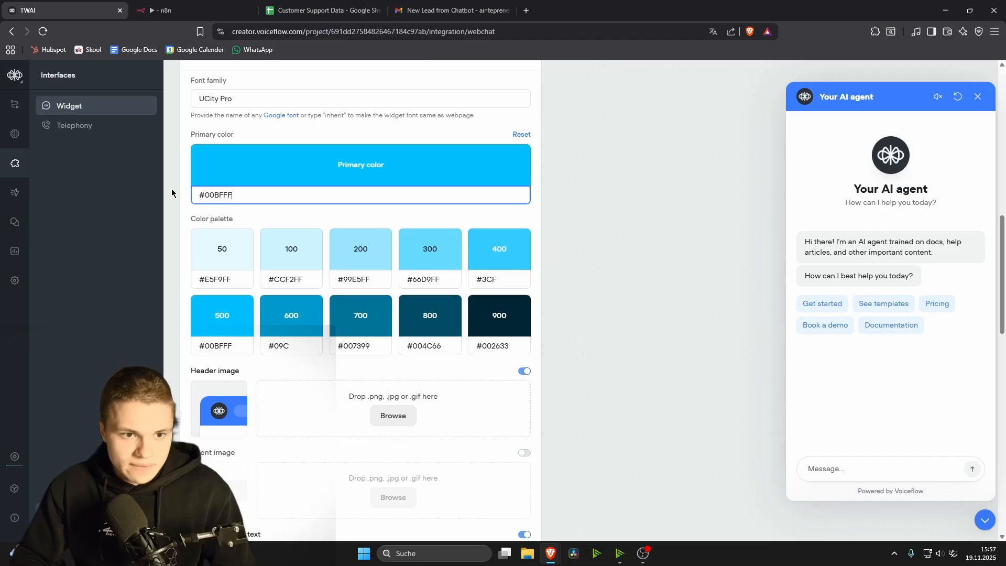
pyautogui.click(354, 229)
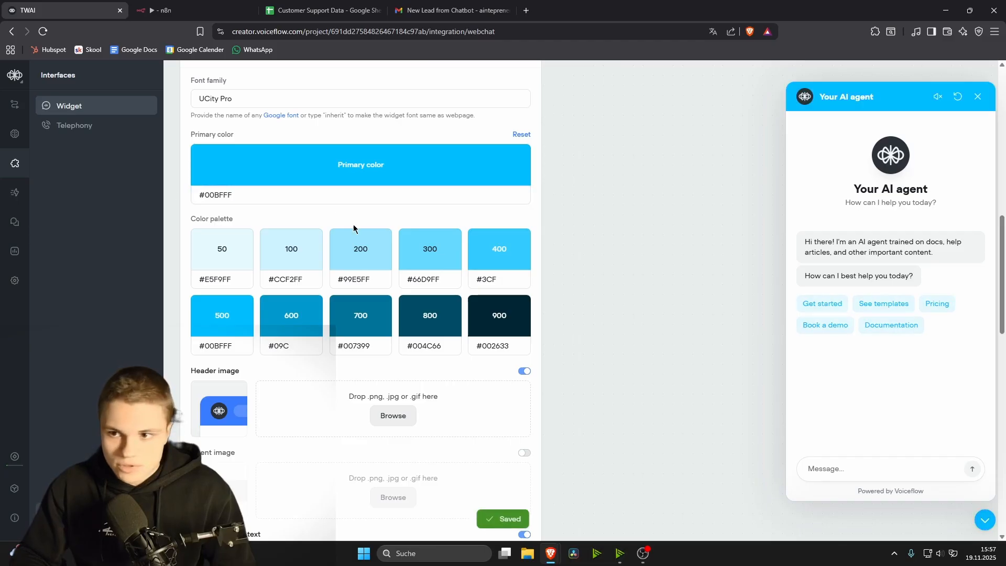
pyautogui.scroll(-6, 461, 328)
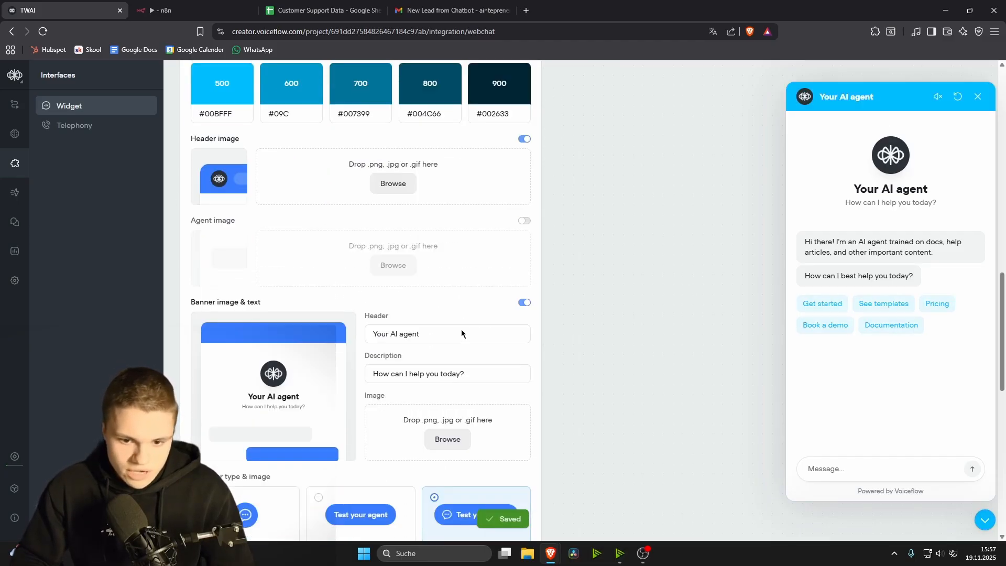
pyautogui.moveTo(421, 251); pyautogui.dragTo(349, 252)
pyautogui.click(599, 272)
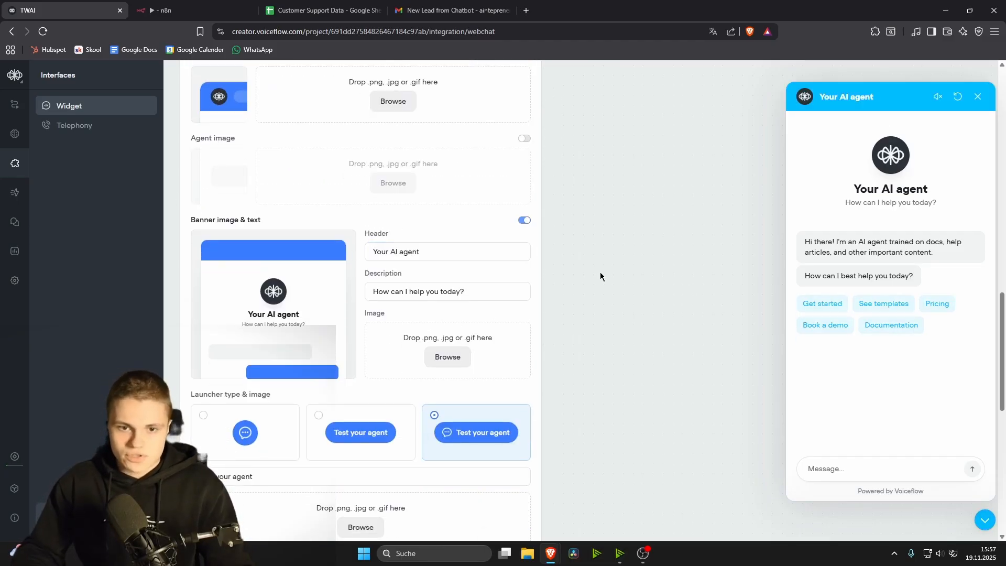
pyautogui.scroll(15, 448, 240)
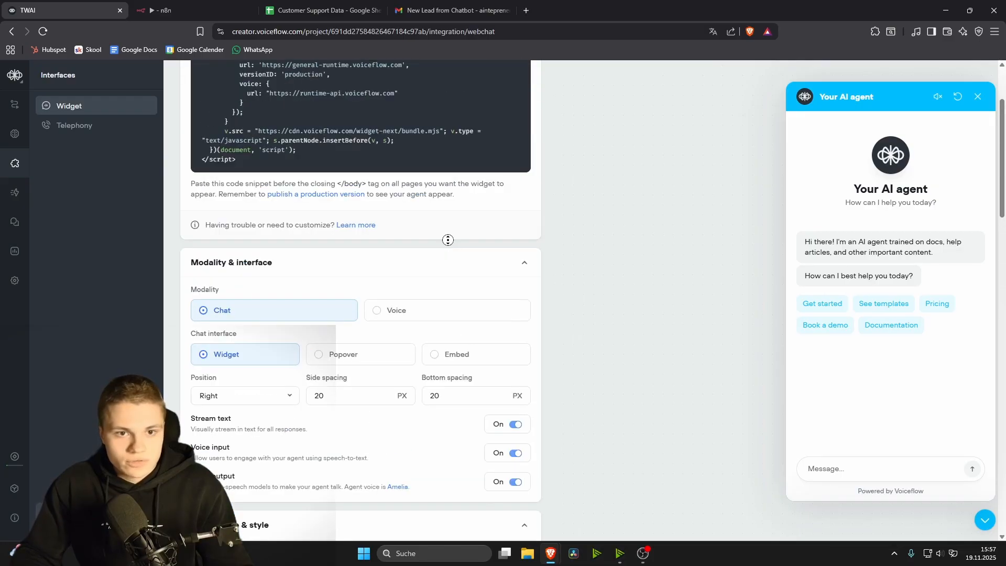